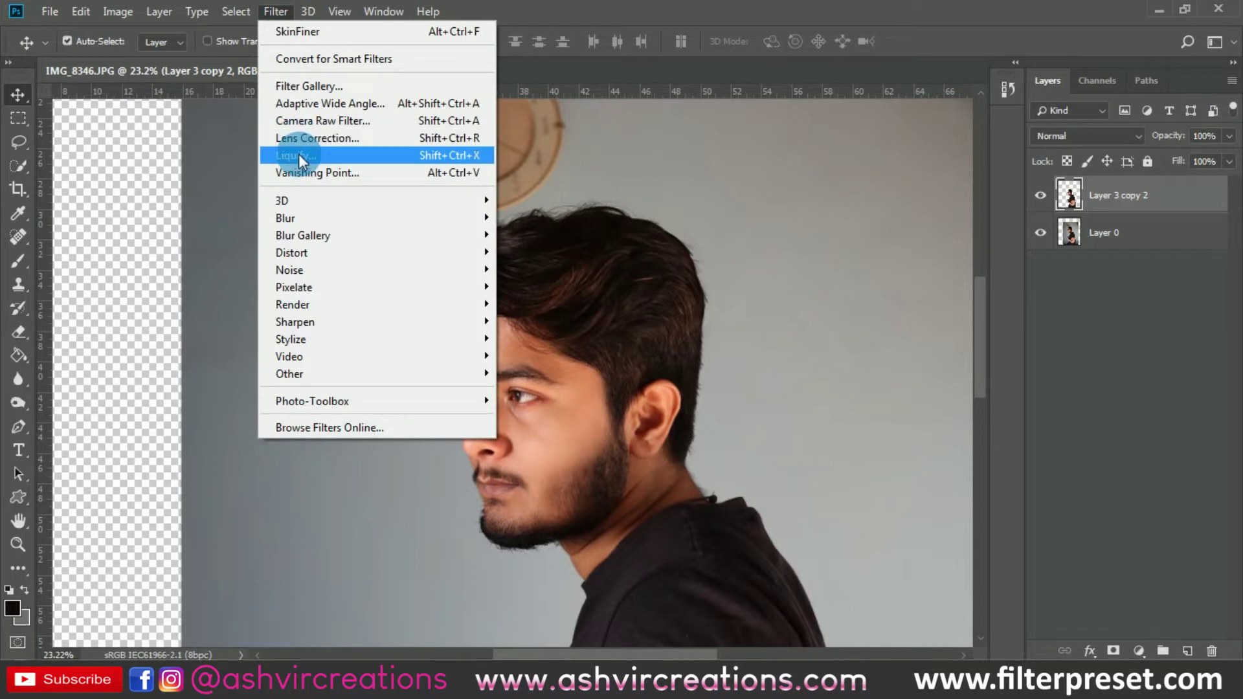
left_click(297, 156)
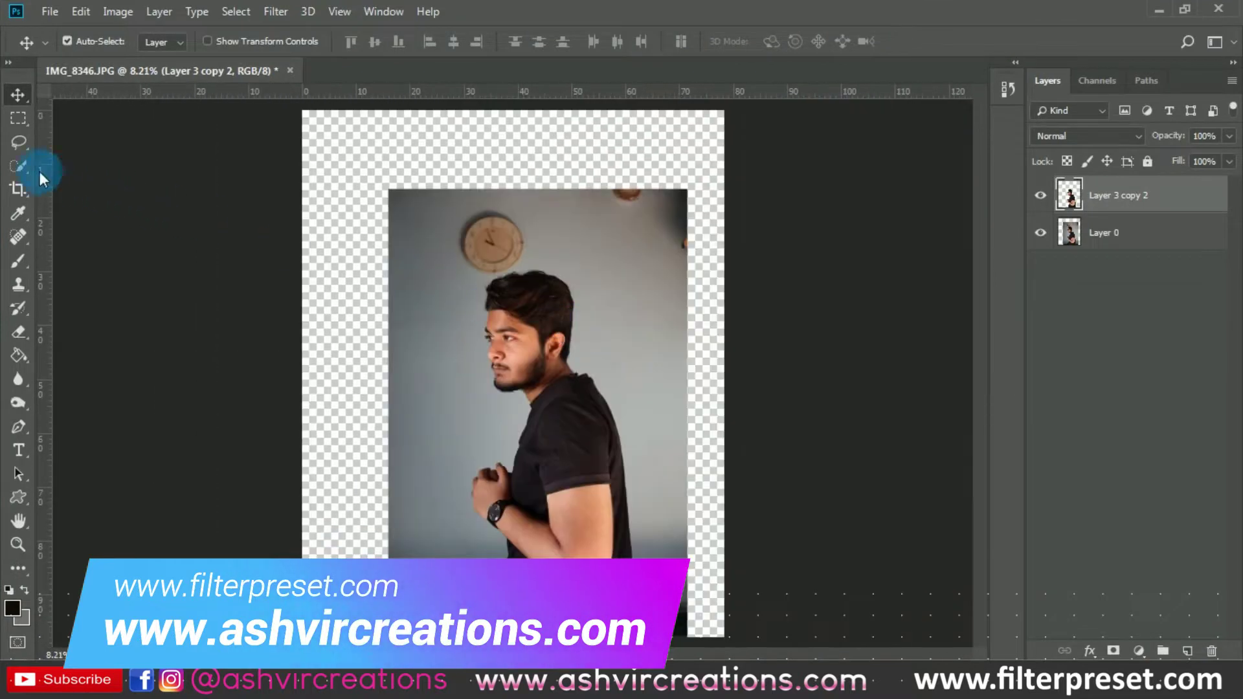
Select the man on Layer 0 with the Quick Selection tool and copy him to a new layer.
left_click(18, 166)
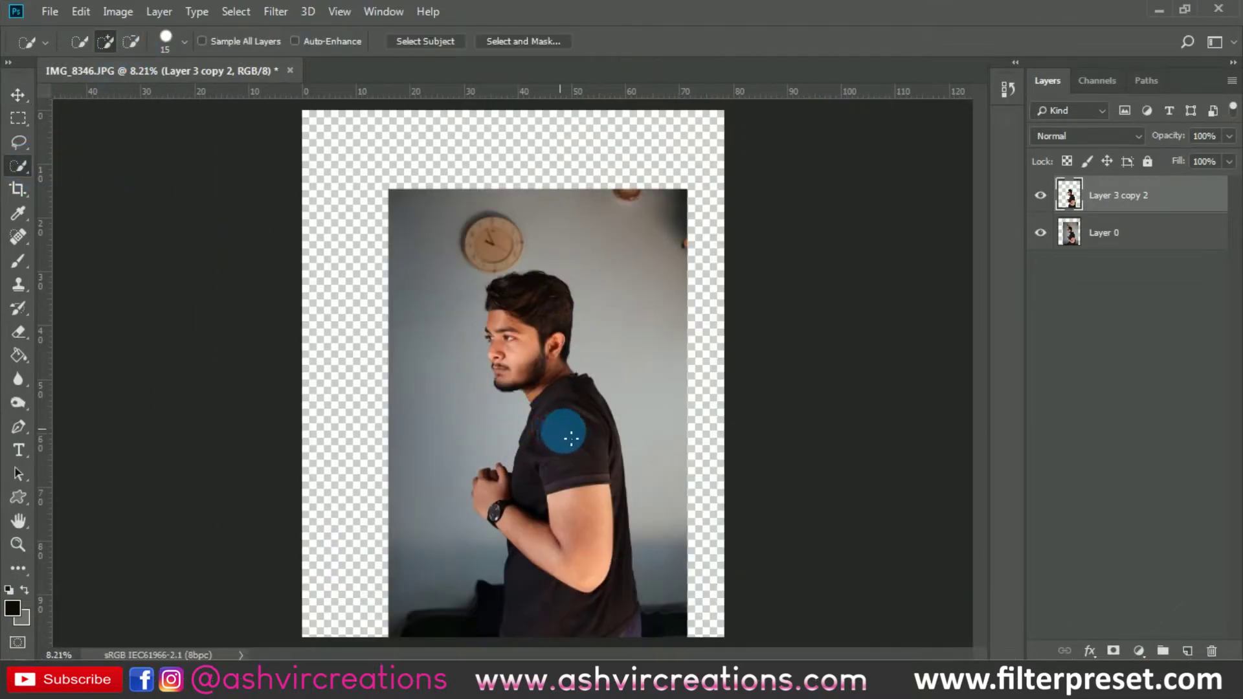
left_click(1138, 236)
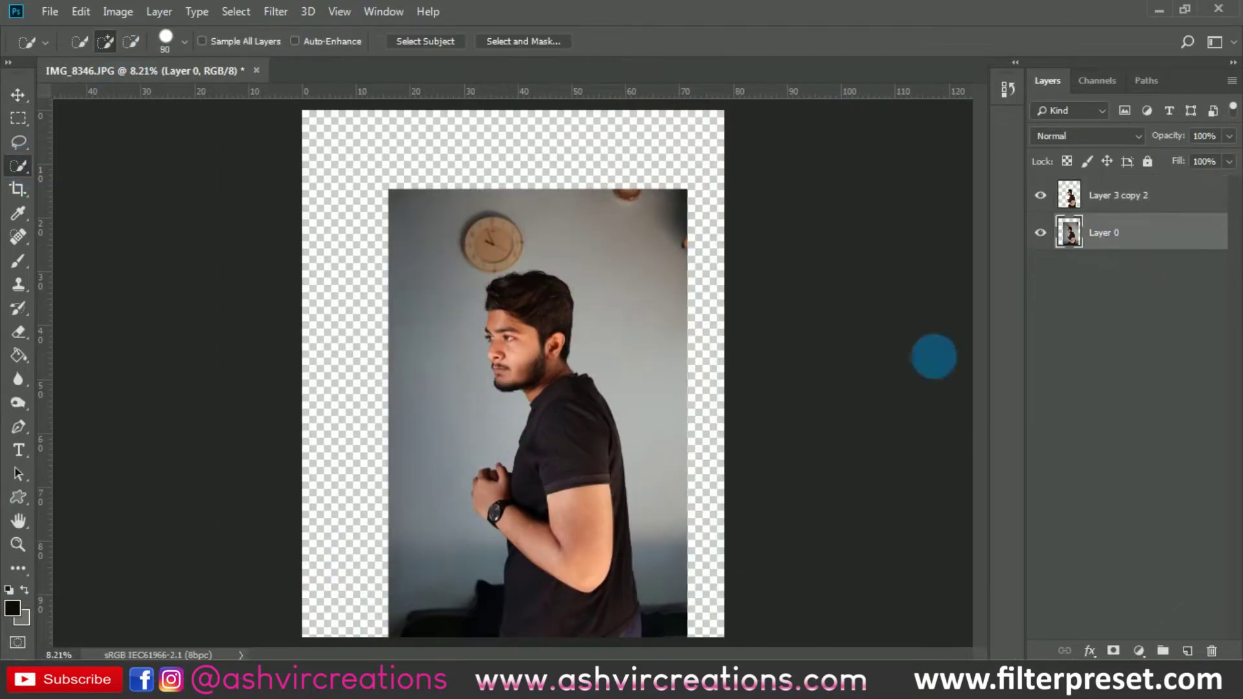
key("bracketright")
key("bracketright")
key("bracketright")
key("bracketright")
mouse_move(597, 471)
left_mouse_down()
mouse_move(569, 588)
mouse_move(574, 435)
mouse_move(547, 356)
mouse_move(527, 528)
mouse_move(521, 515)
mouse_move(560, 515)
mouse_move(596, 462)
left_mouse_up()
key("bracketleft")
key("bracketleft")
right_click(596, 462)
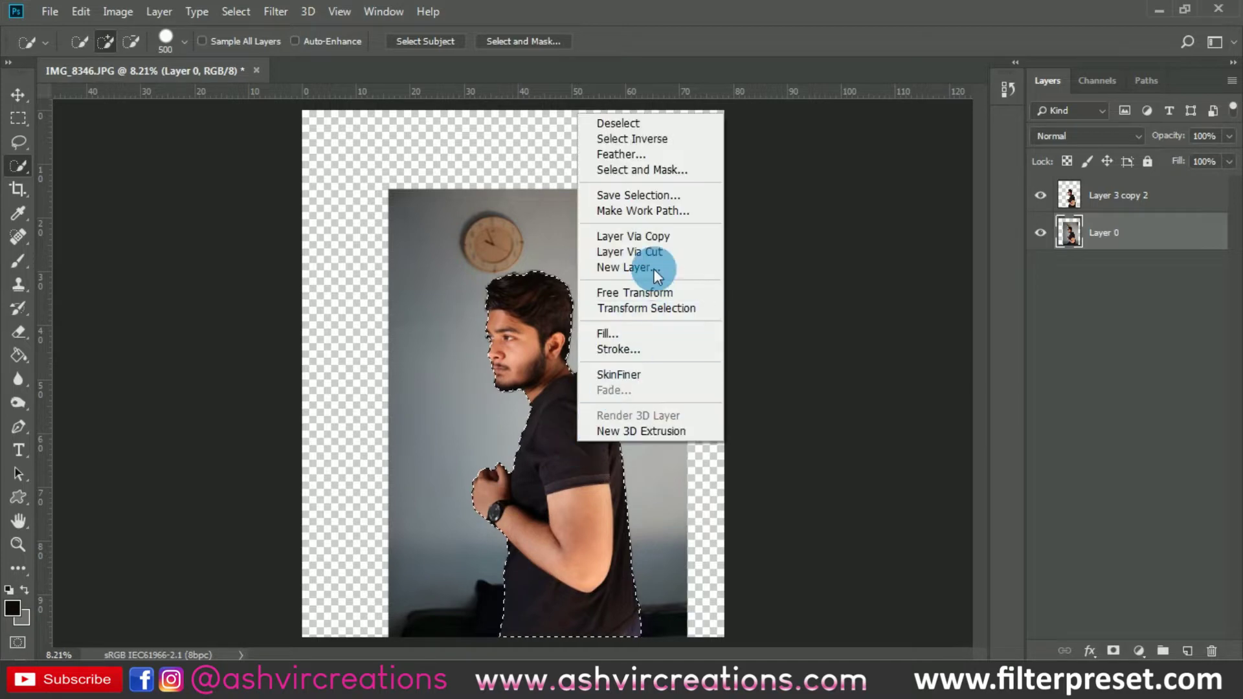
left_click(666, 234)
Hide Layer 0 and delete the newly copied cut-out layer, keeping Layer 3 copy 2.
left_click(1041, 270)
key("Delete")
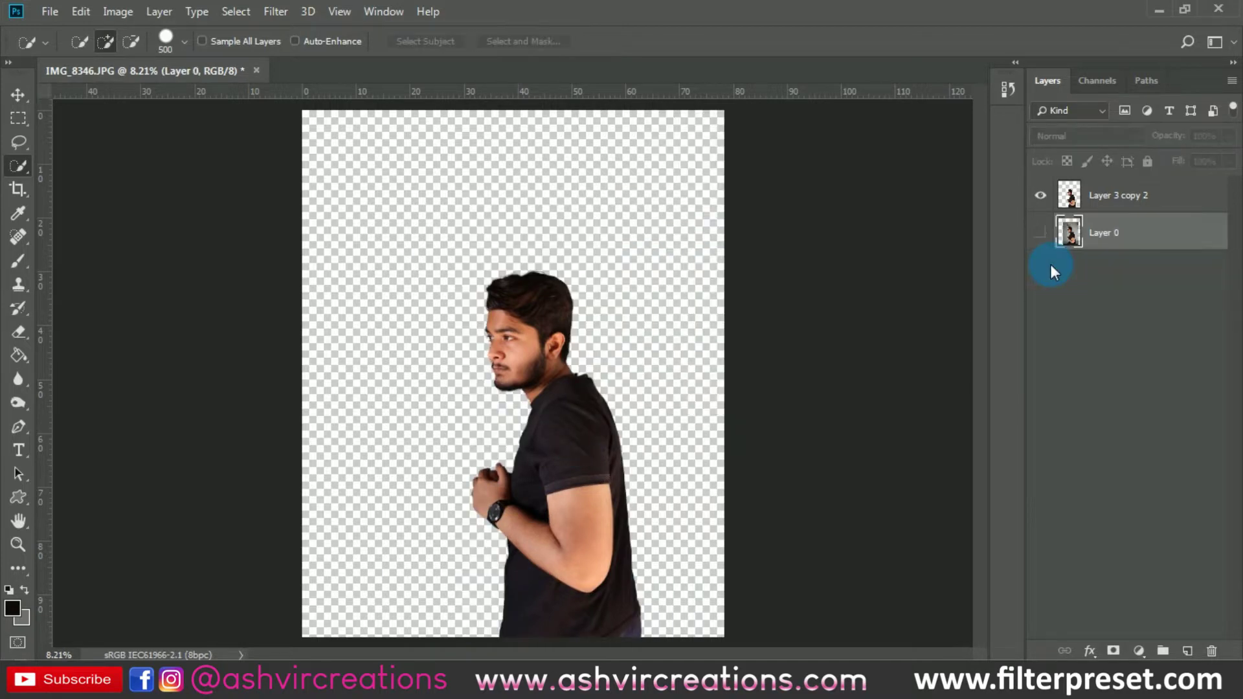
Open Layer 3 copy 2 in Liquify and push the man's front hair outward with Forward Warp at brush size 300.
key("v")
left_click(1118, 195)
scroll(513, 267, "up", 5)
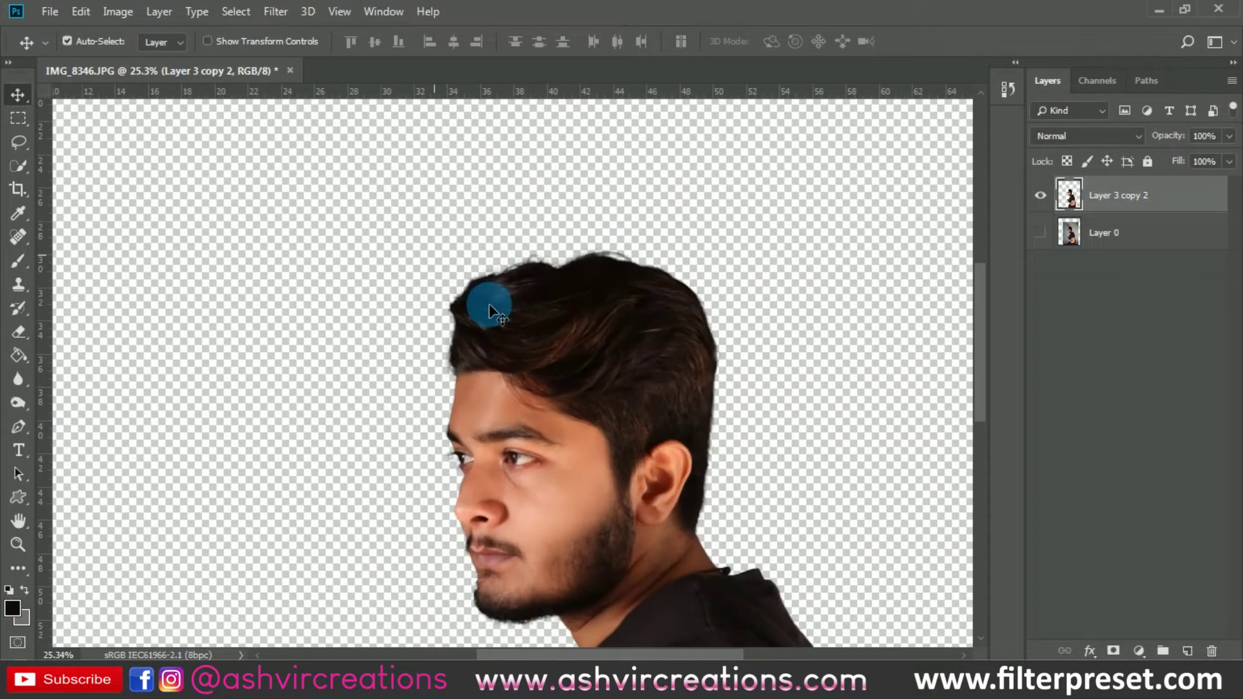
left_click(272, 12)
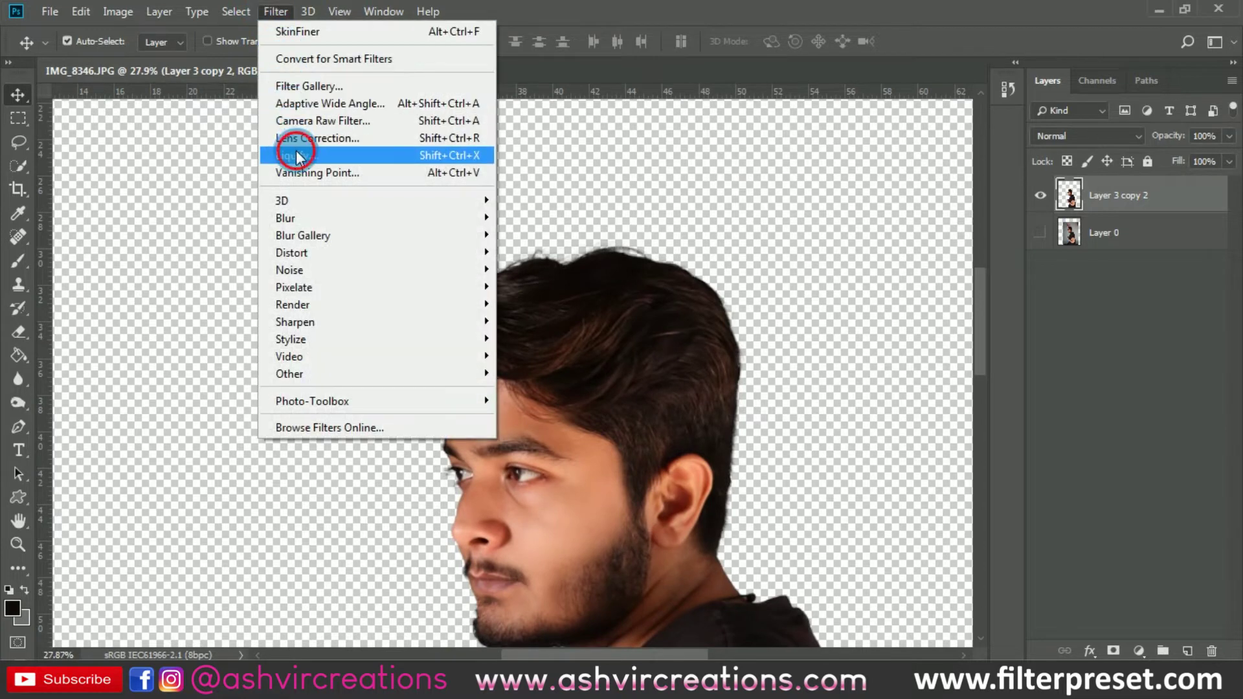
left_click(471, 362)
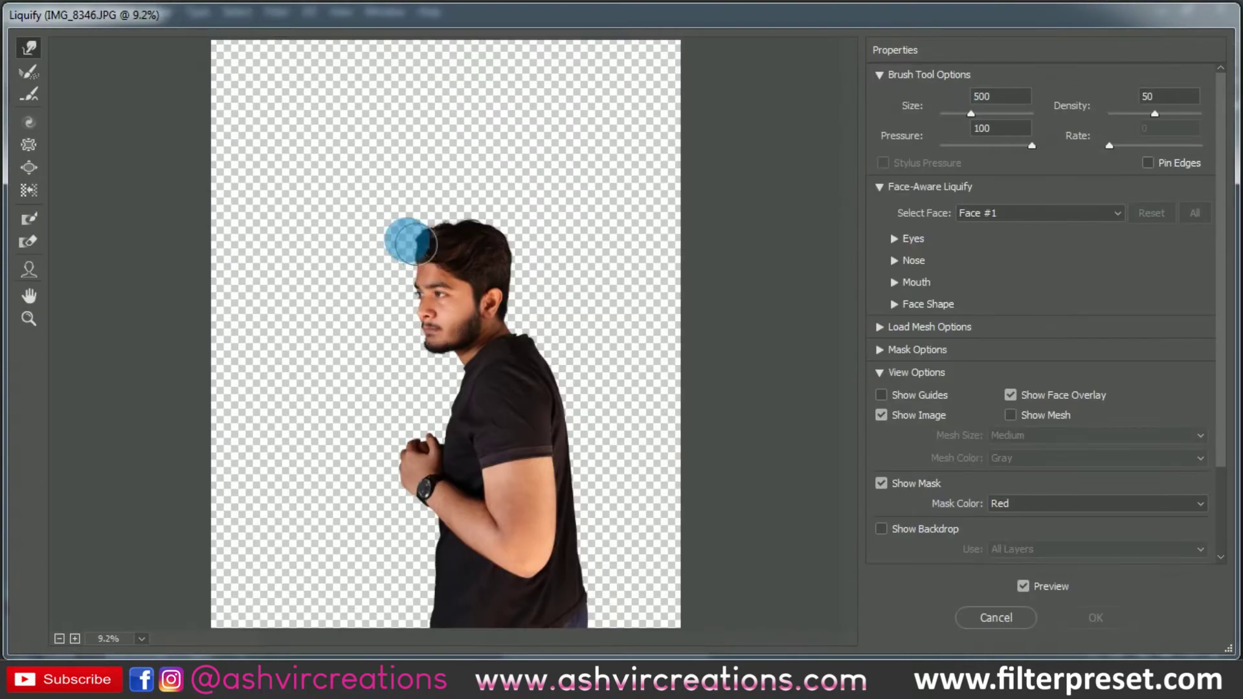
scroll(404, 236, "up", 4)
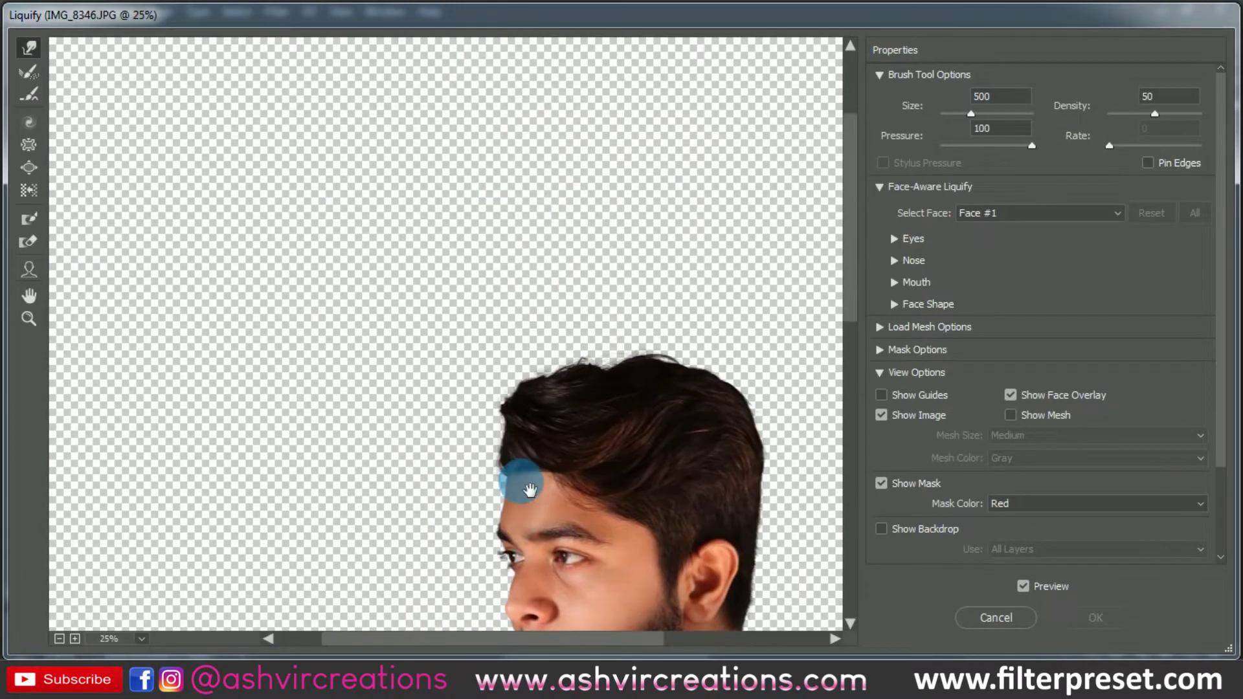
scroll(496, 420, "up", 3)
key("bracketleft")
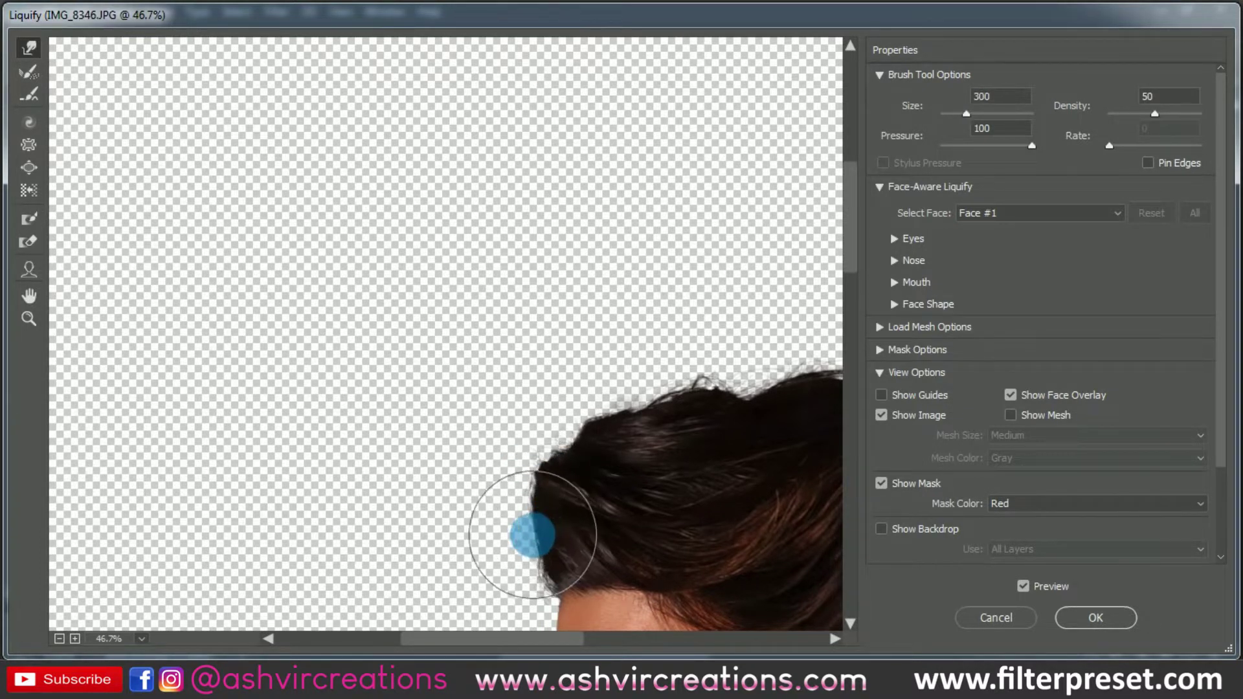
scroll(526, 536, "down", 1)
left_click_drag(611, 421, 478, 193)
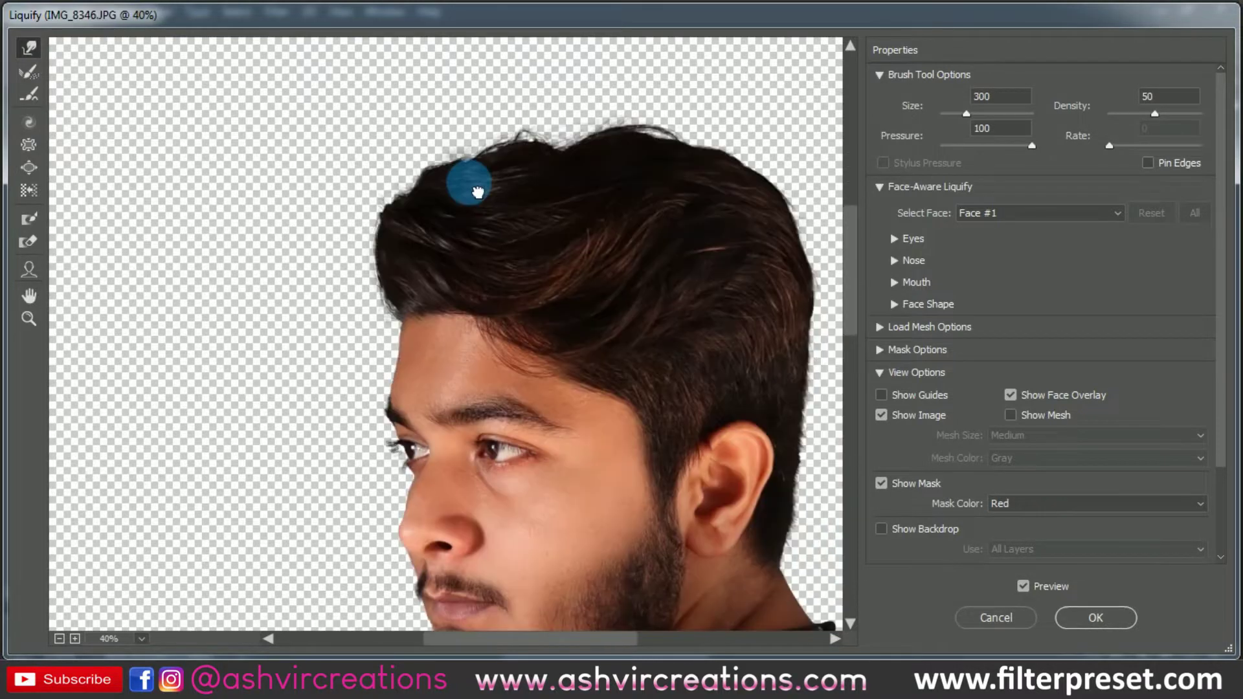
scroll(473, 185, "down", 1)
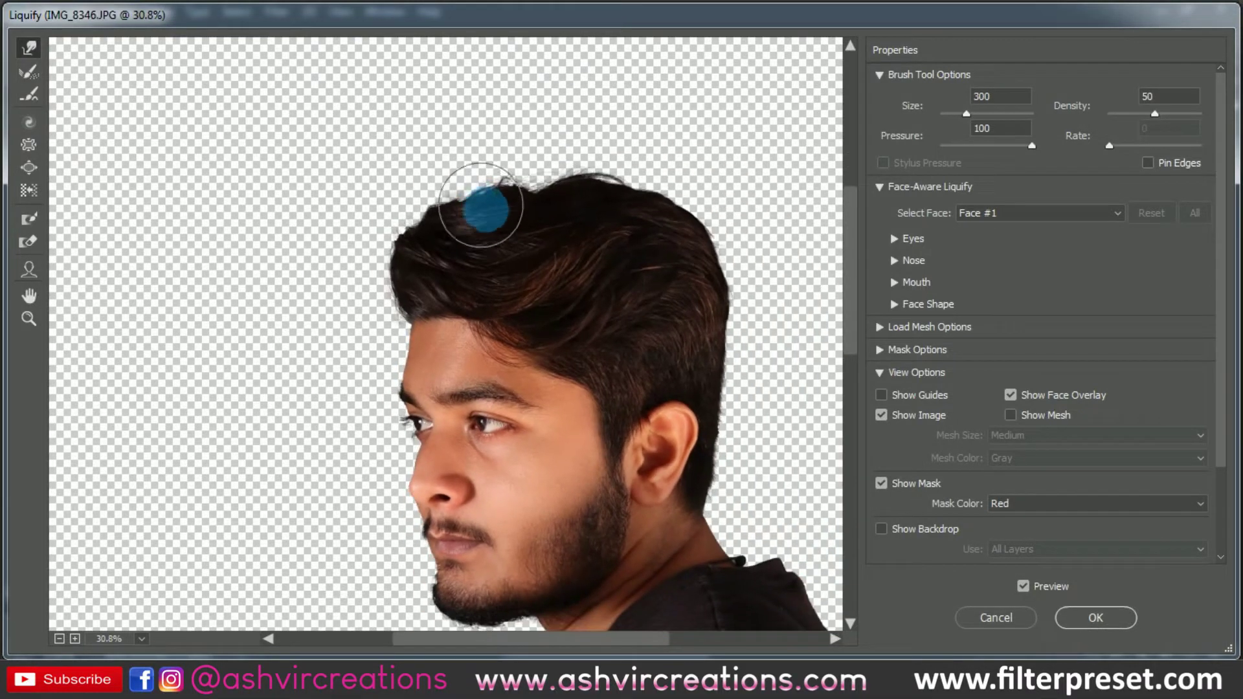
Compare the reshaped hair with the original using the Liquify preview, and apply the filter.
left_click(1023, 586)
left_click(1023, 588)
left_click(1023, 588)
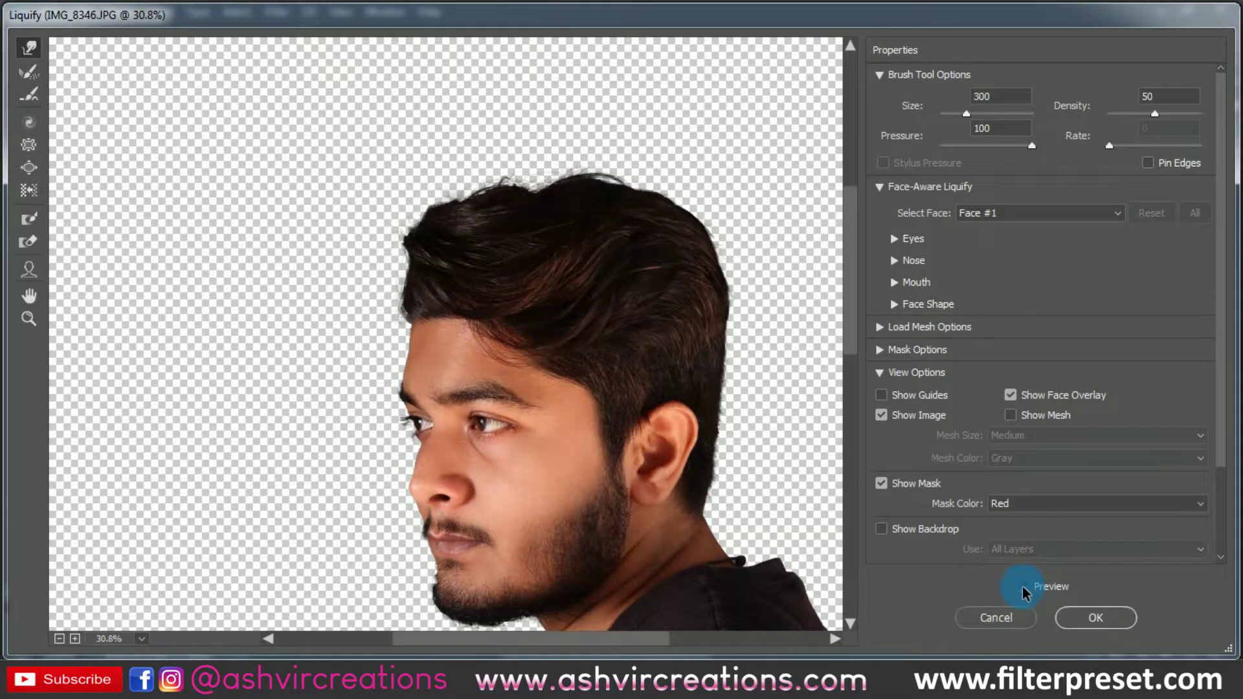
left_click(1095, 617)
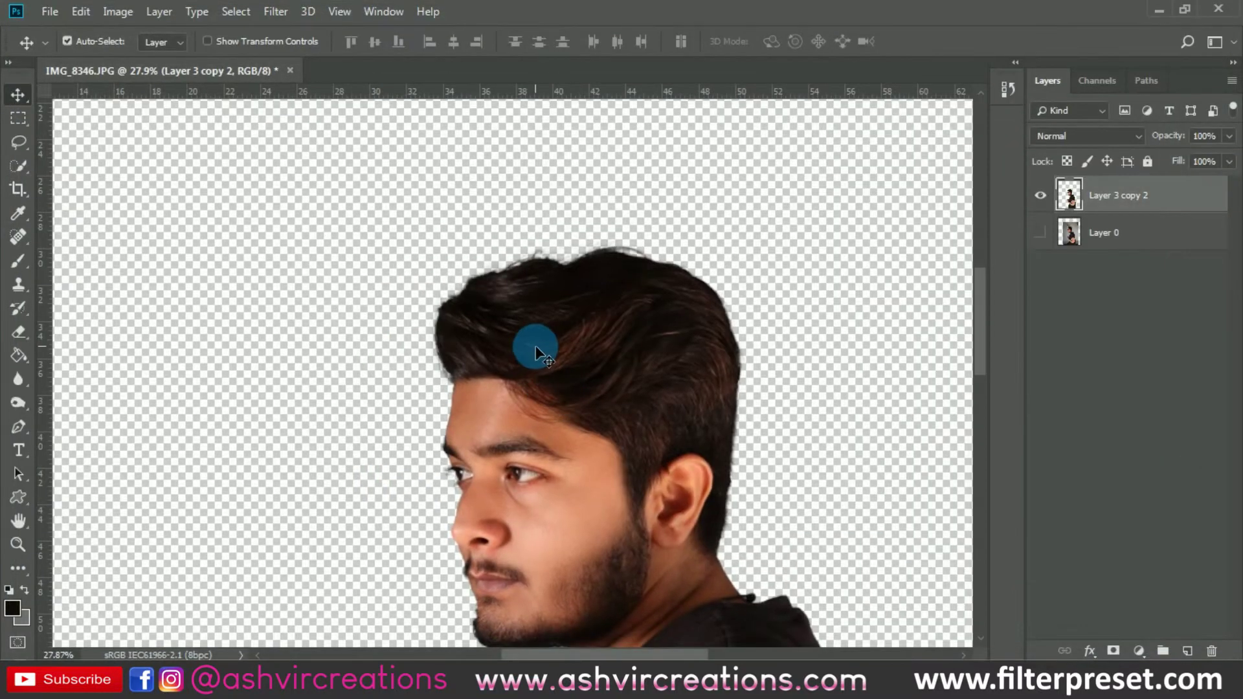
Open the ie JPG from the Desktop and bring it into IMG_8346.JPG directly above Layer 0, behind the man.
scroll(535, 348, "down", 3)
scroll(535, 348, "down", 3)
scroll(528, 335, "up", 2)
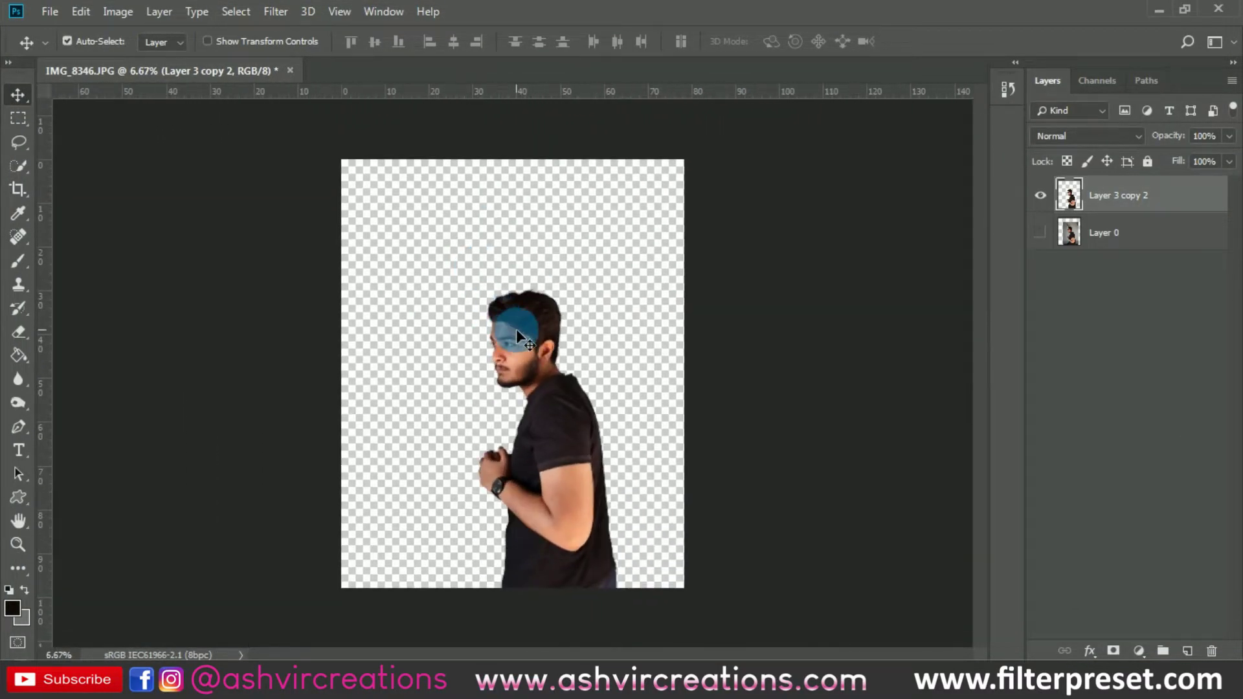
scroll(934, 411, "up", 1)
left_click(1139, 234)
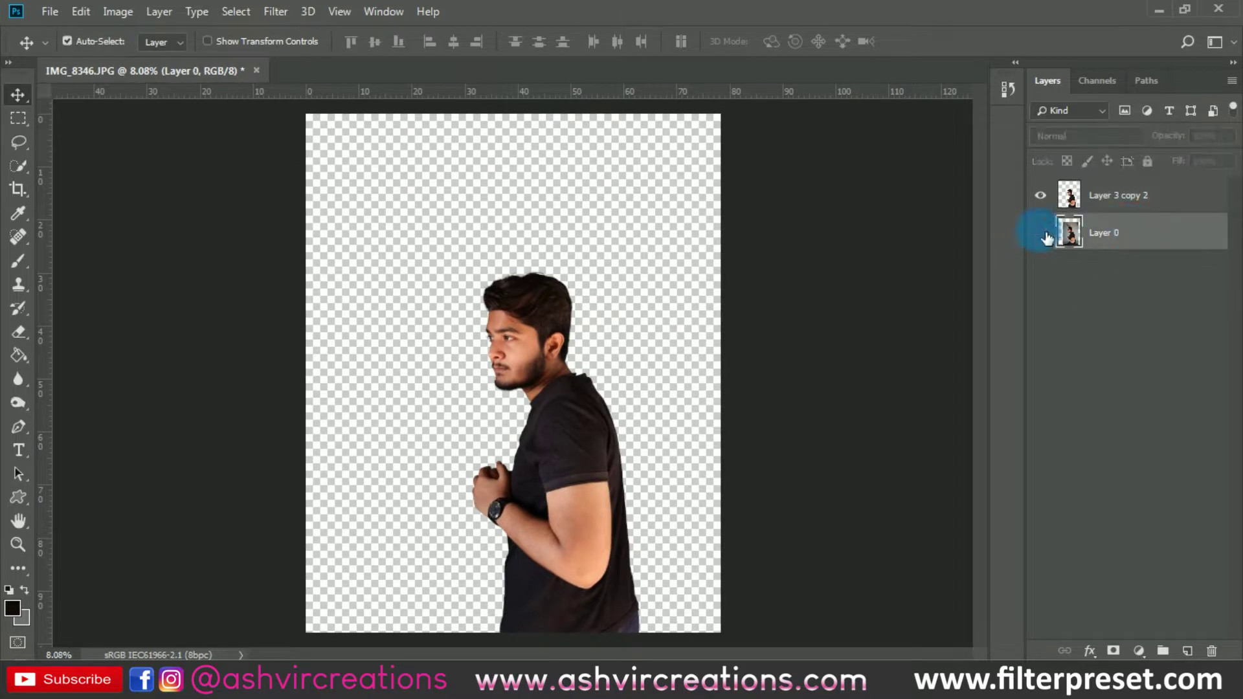
left_click(51, 13)
left_click(65, 48)
scroll(488, 267, "down", 10)
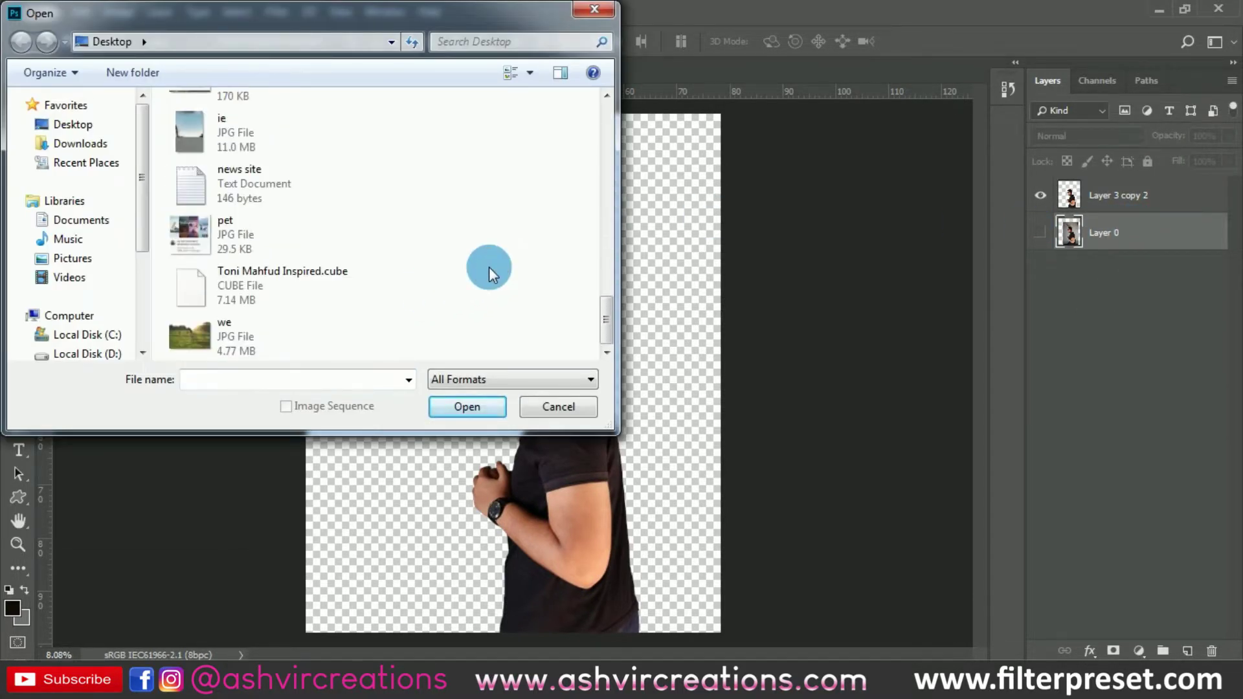
scroll(253, 311, "up", 2)
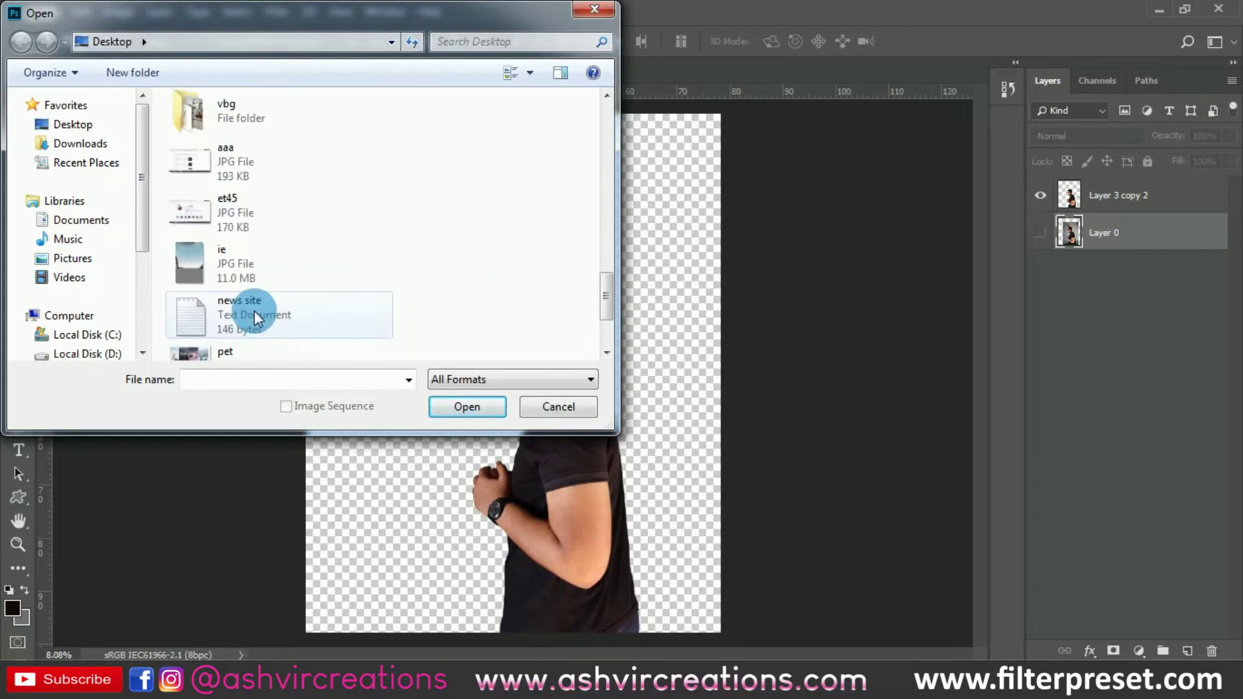
double_click(258, 262)
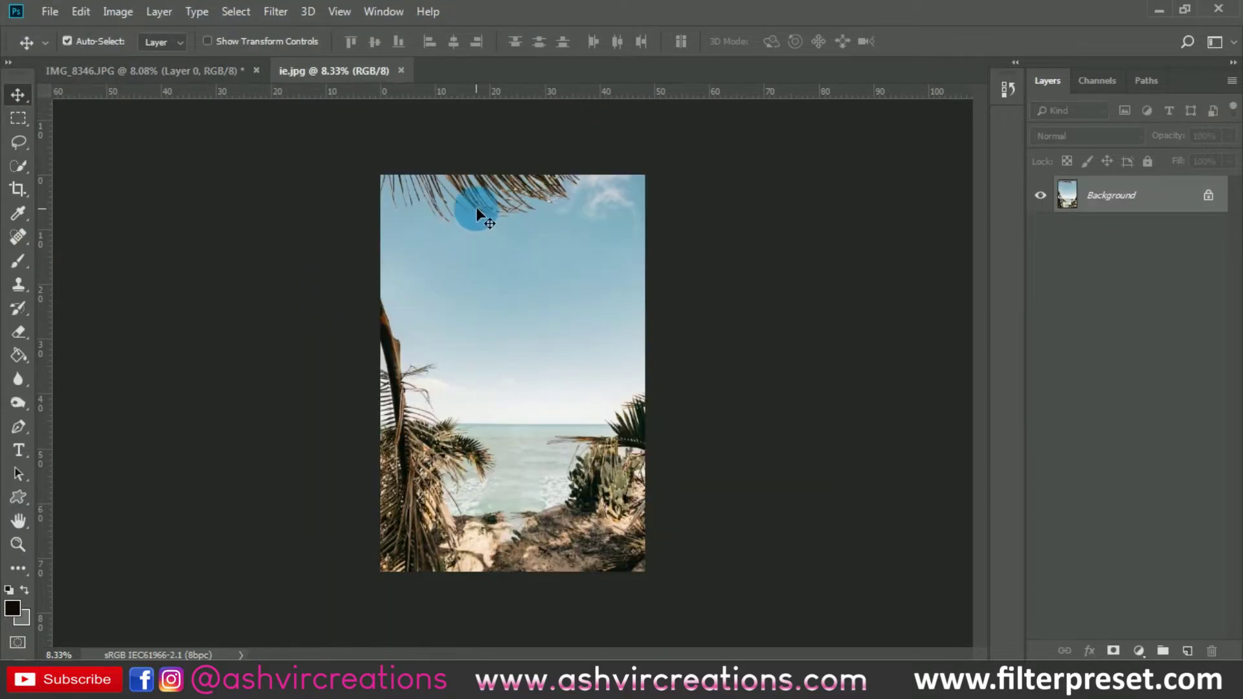
left_click_drag(476, 207, 517, 327)
Free-transform the beach background to 162.08% width and 135.04% height so that it fills the whole canvas.
left_click(94, 9)
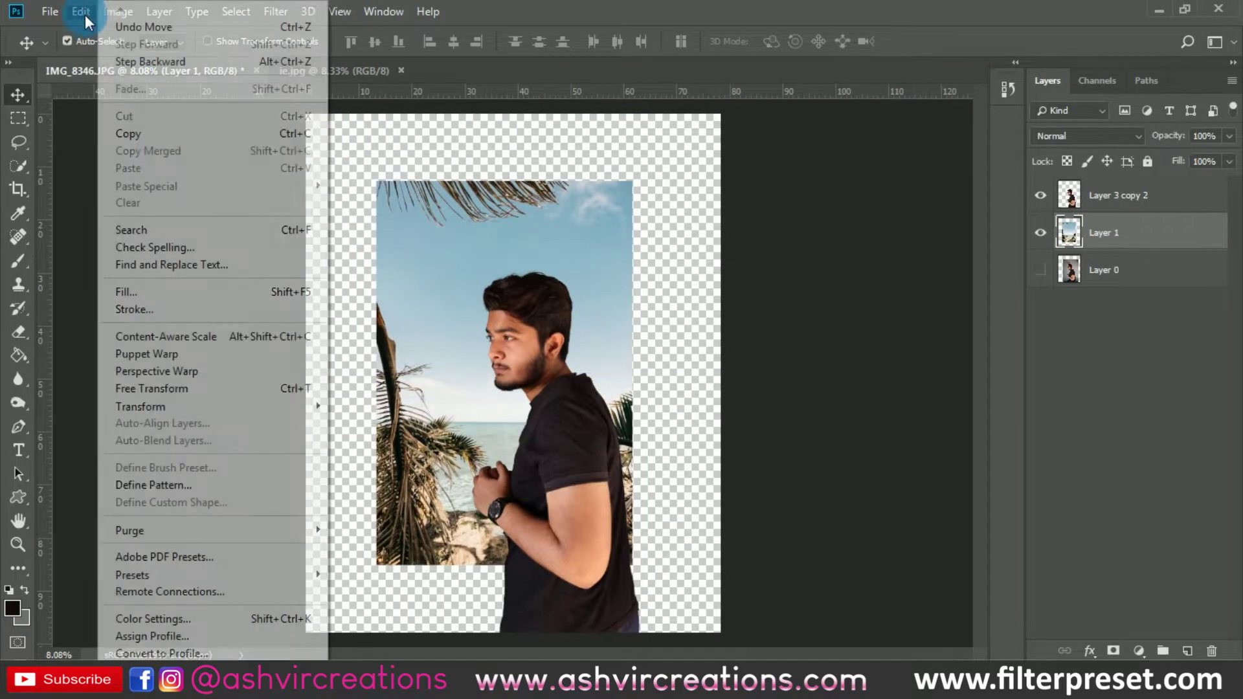
left_click(185, 391)
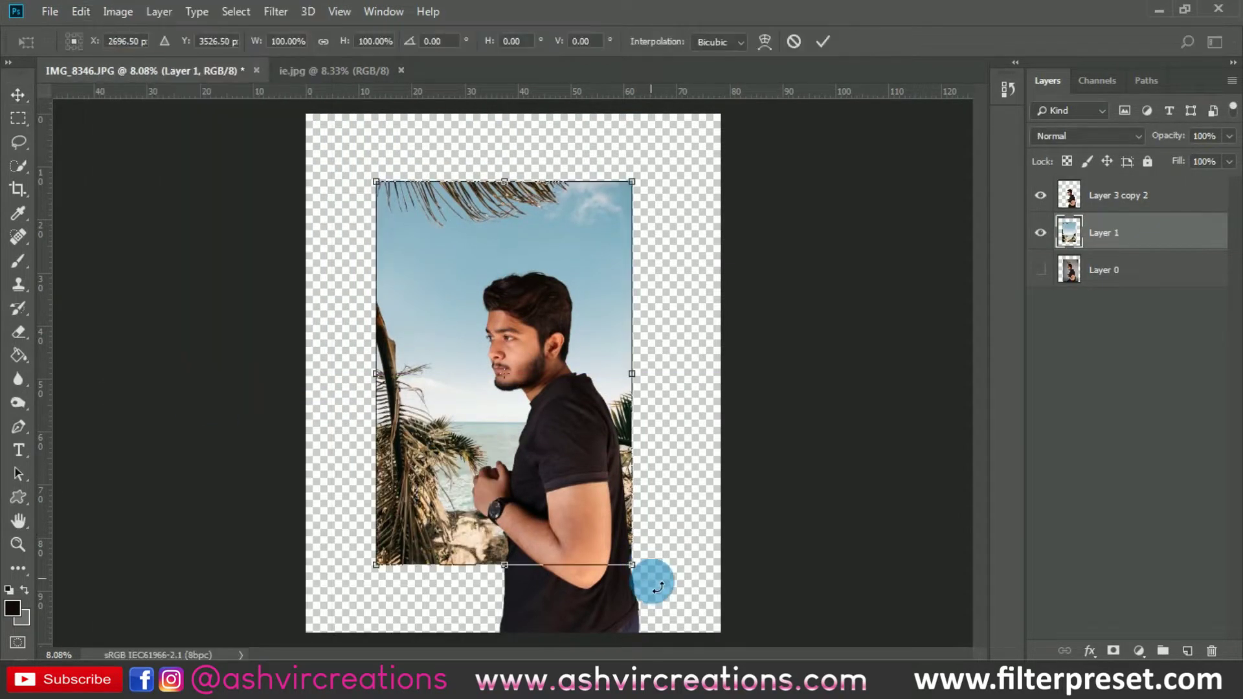
left_click_drag(631, 564, 685, 632)
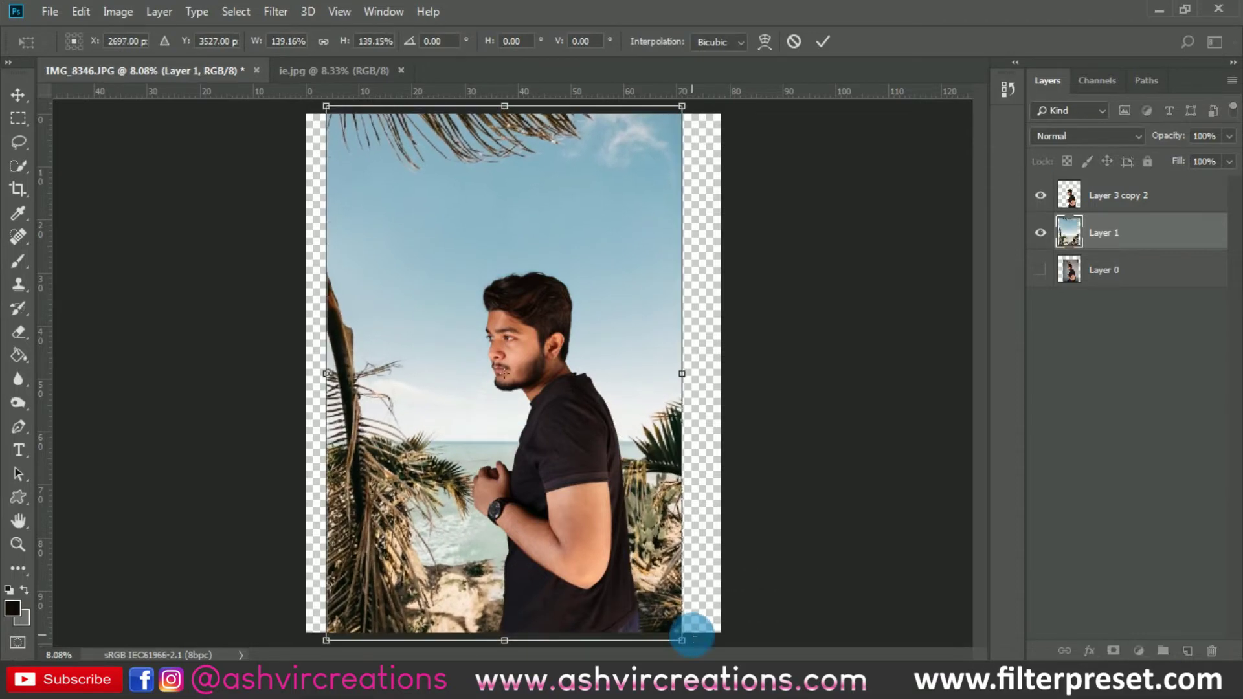
mouse_move(594, 402)
left_mouse_down()
mouse_move(604, 395)
mouse_move(626, 423)
mouse_move(590, 409)
mouse_move(607, 413)
left_mouse_up()
key("ctrl+minus")
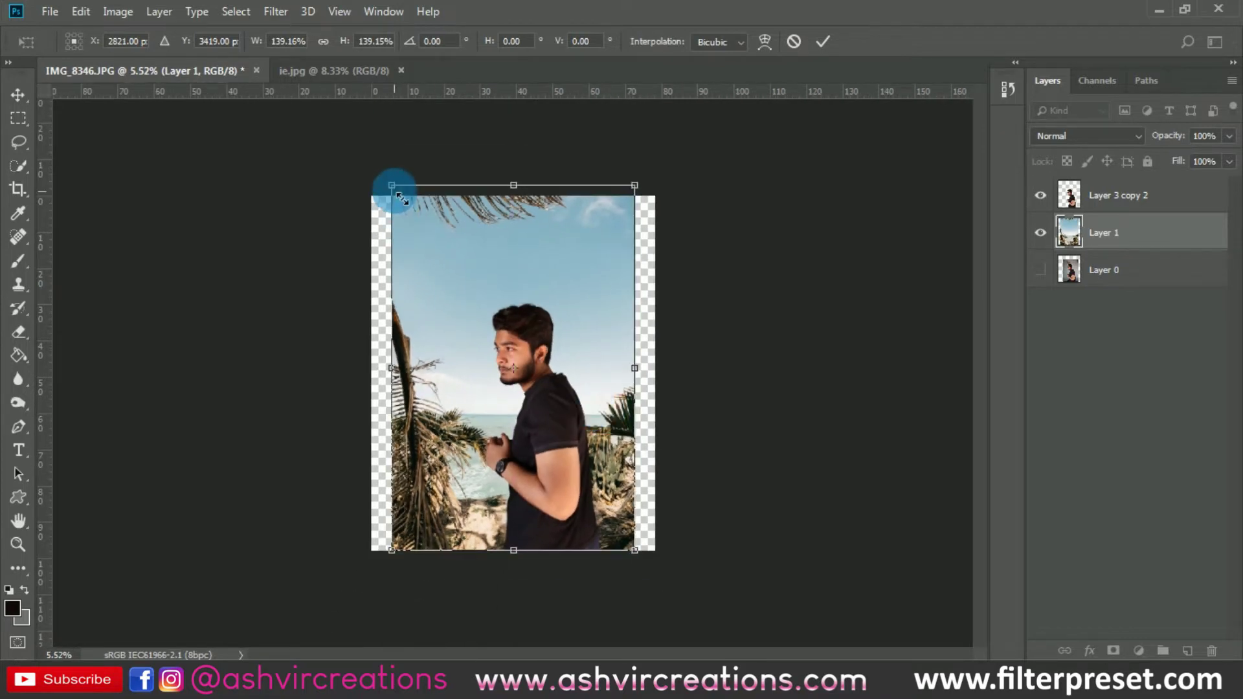
left_click_drag(399, 196, 395, 228)
key("ctrl+0")
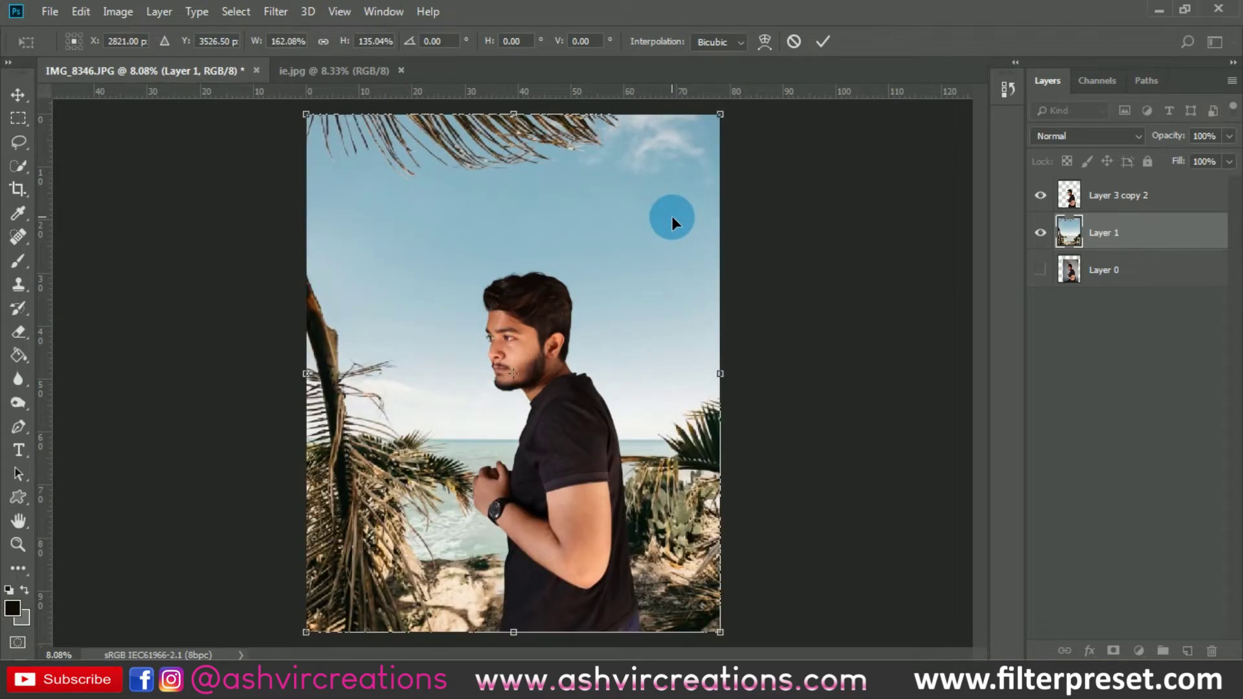
key("Return")
Duplicate the beach background layer as Layer 1 copy and place the duplicate above the man's layer.
key("ctrl+minus")
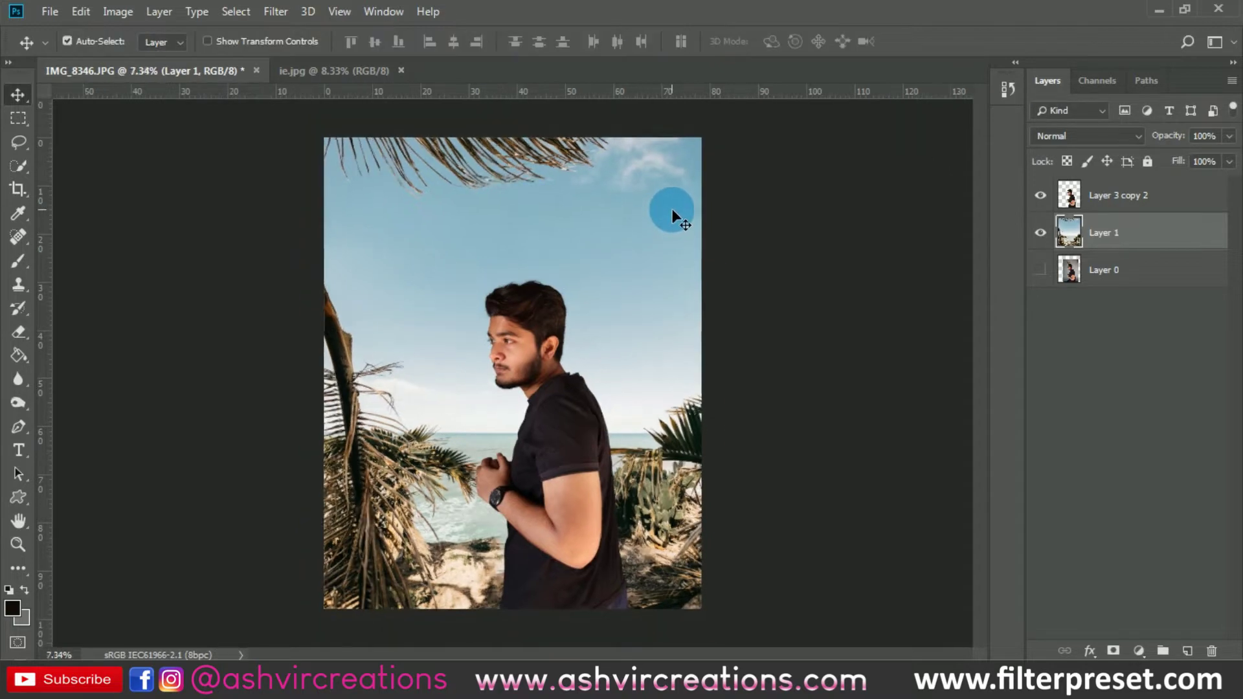
key("ctrl+0")
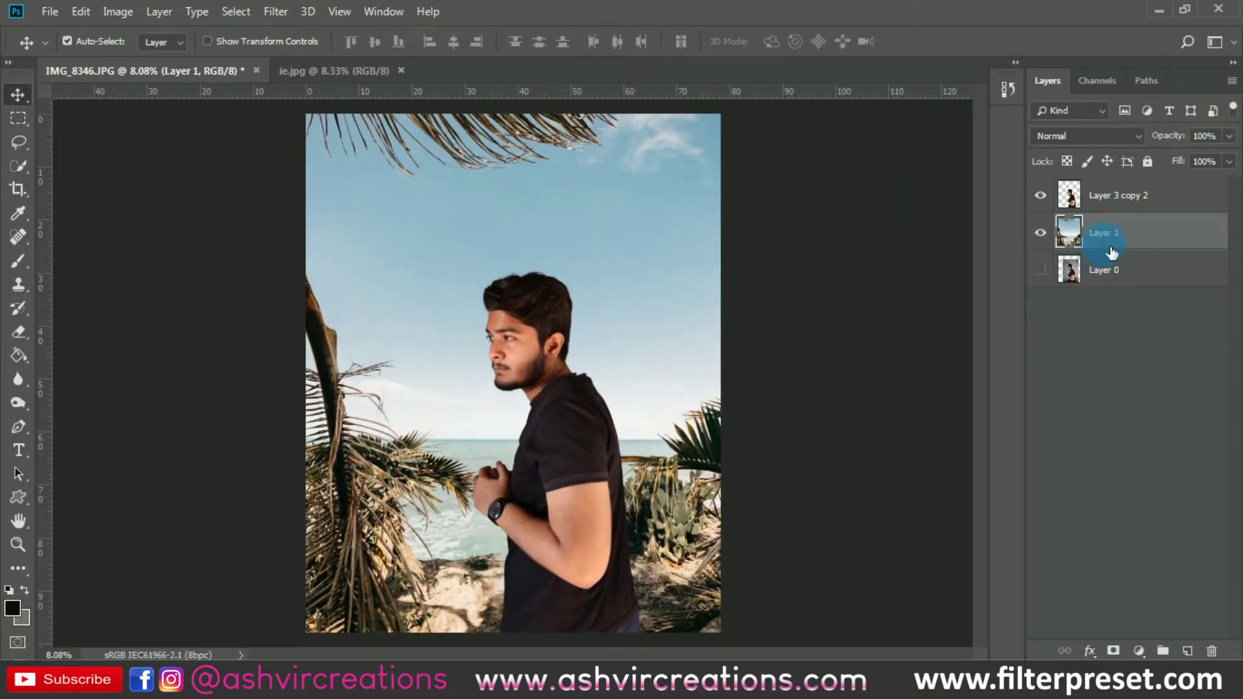
right_click(1136, 240)
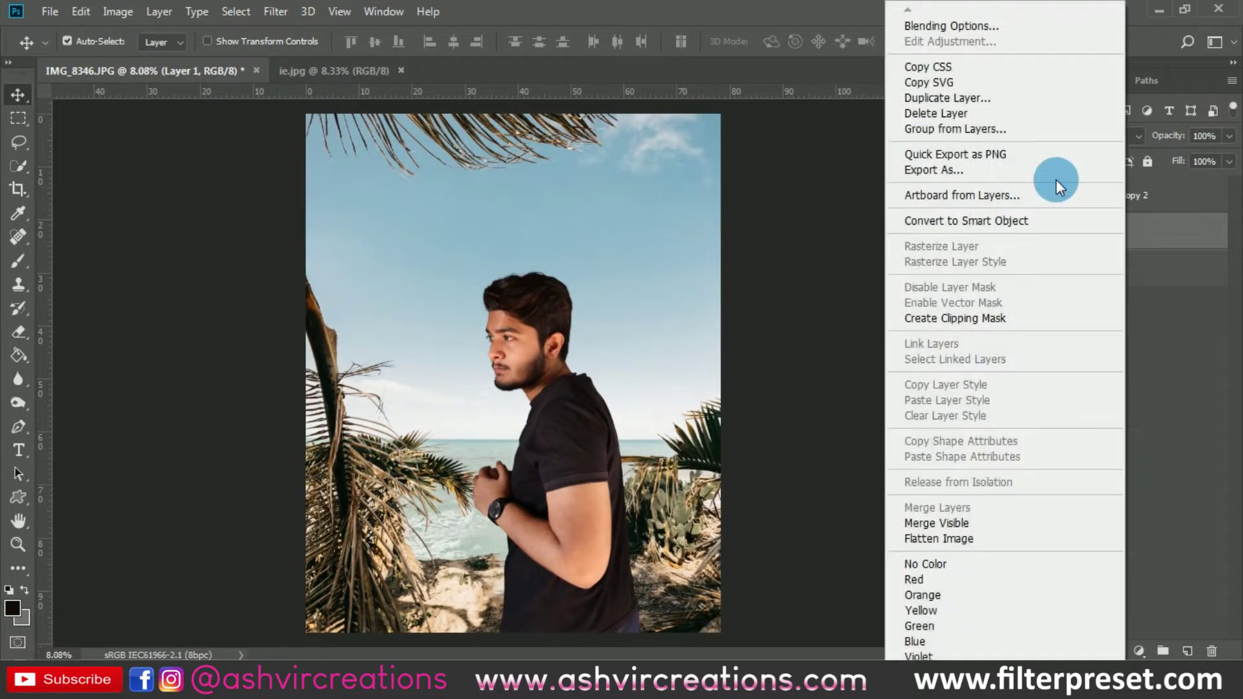
left_click(993, 96)
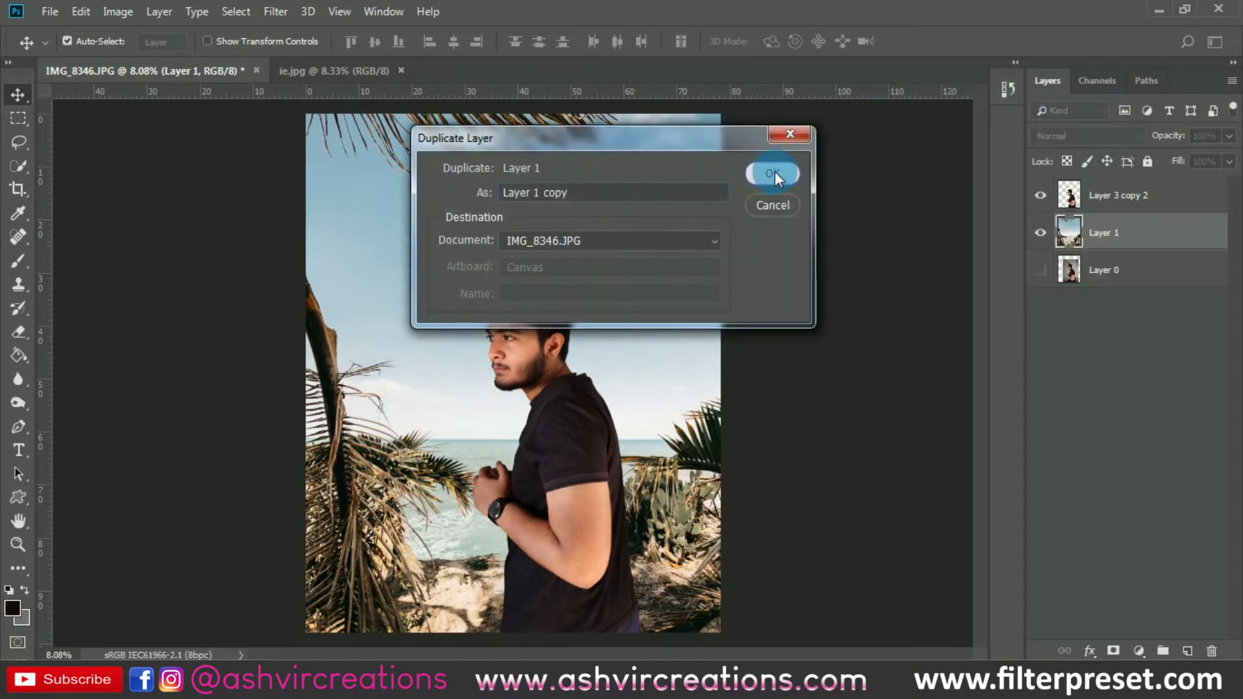
left_click(768, 174)
left_click_drag(1113, 235, 1109, 194)
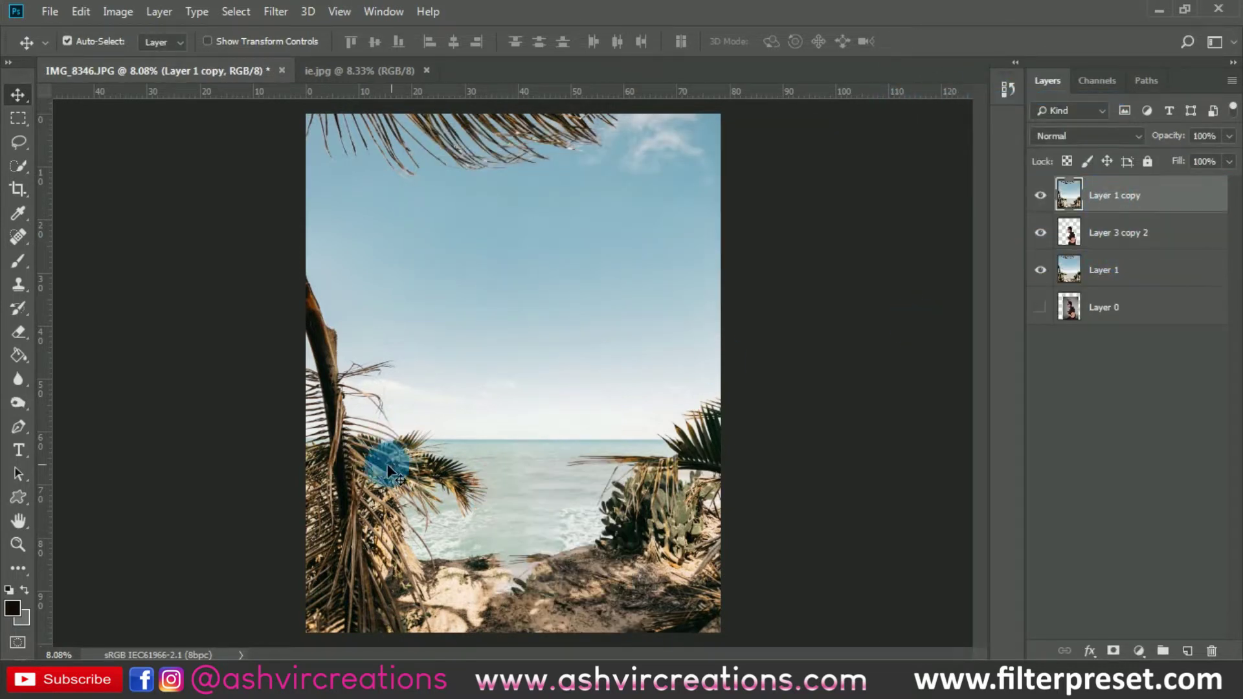
Select the palm tree along the left edge of Layer 1 copy with Quick Selection and copy it to a new layer.
left_click(19, 166)
mouse_move(263, 266)
left_mouse_down()
mouse_move(345, 406)
mouse_move(329, 359)
mouse_move(324, 485)
left_mouse_up()
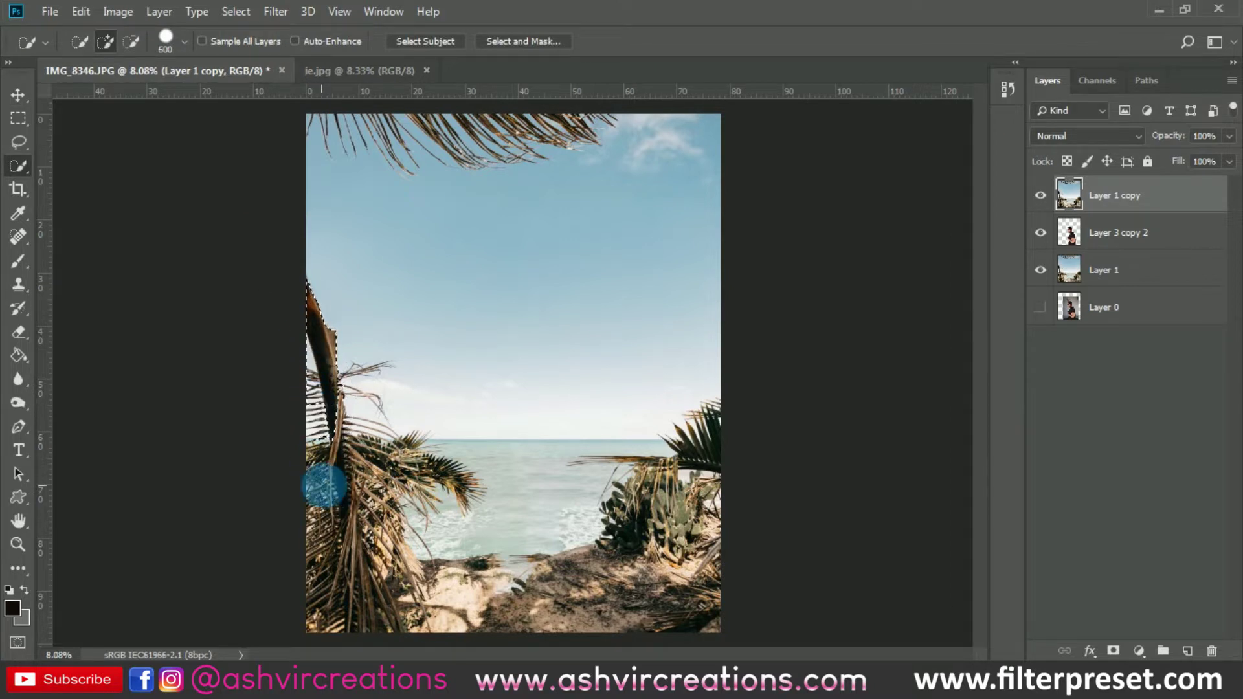
key("bracketright")
key("bracketright")
scroll(365, 536, "down", 3)
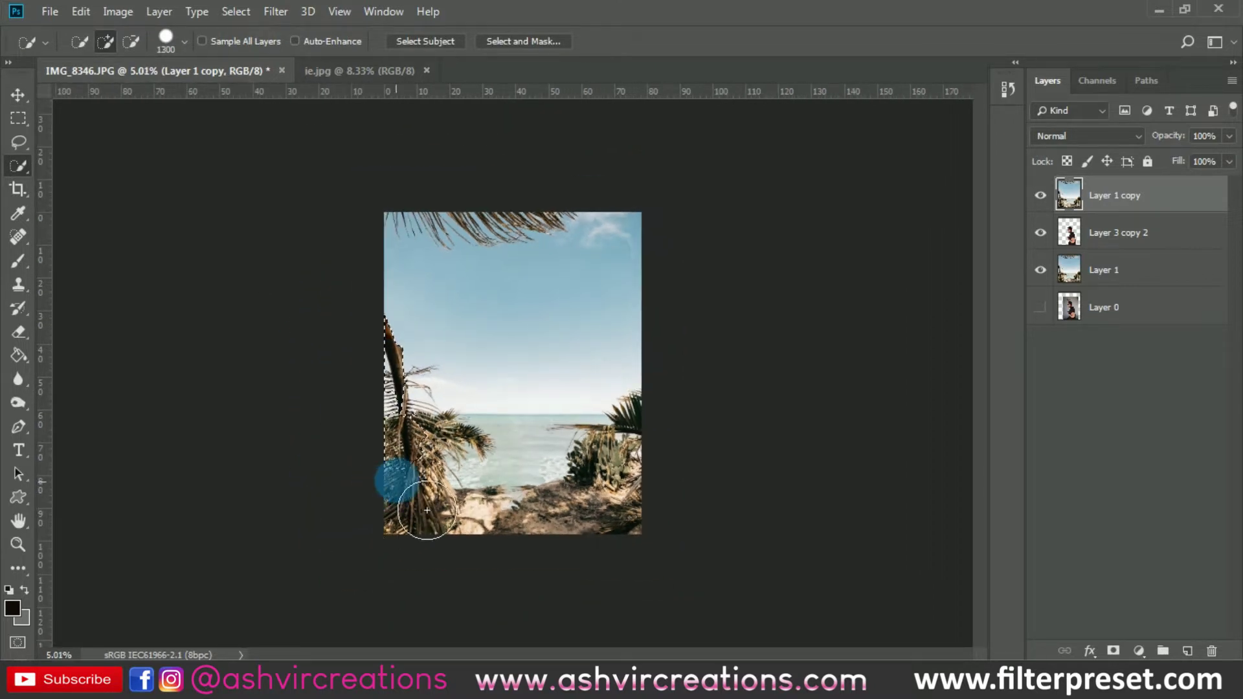
left_click_drag(391, 492, 433, 547)
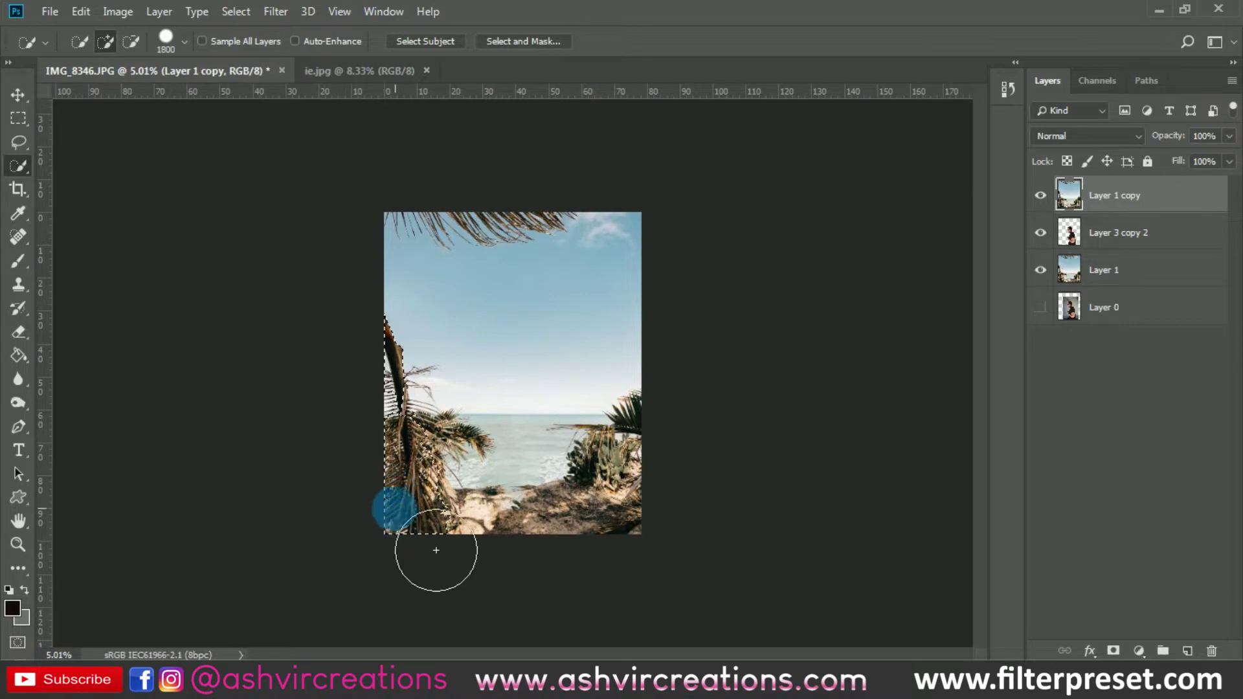
scroll(432, 557, "up", 4)
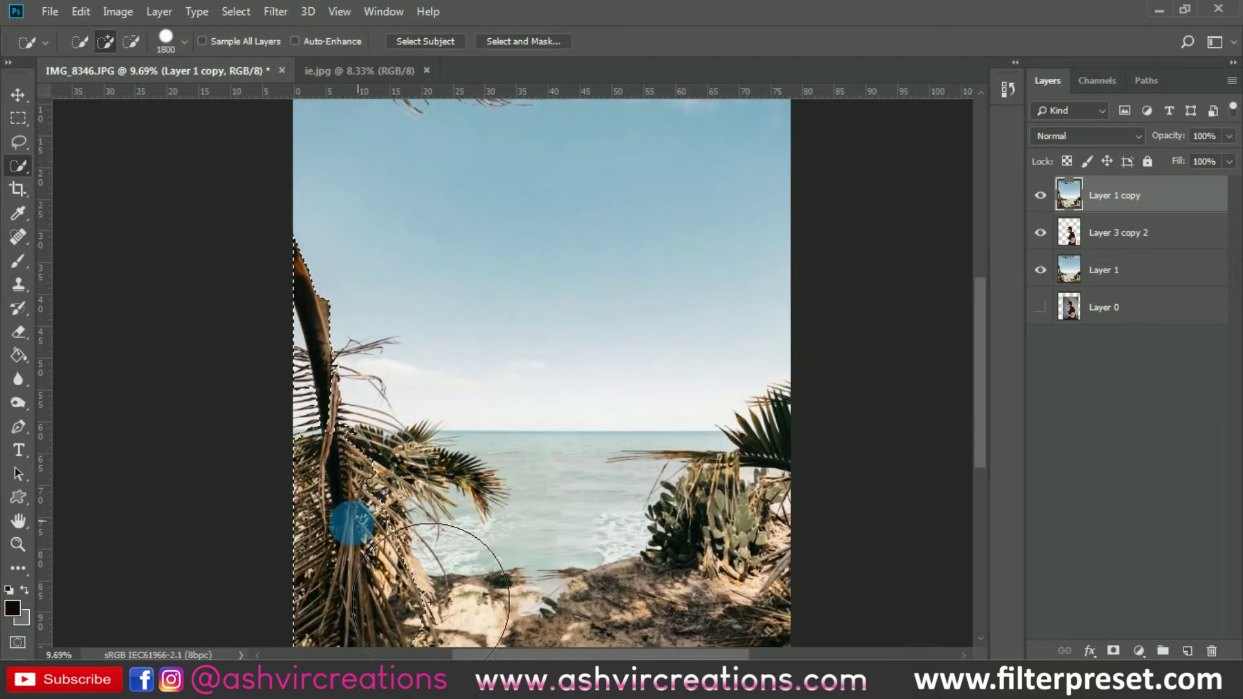
key("bracketleft")
key("bracketleft")
right_click(323, 509)
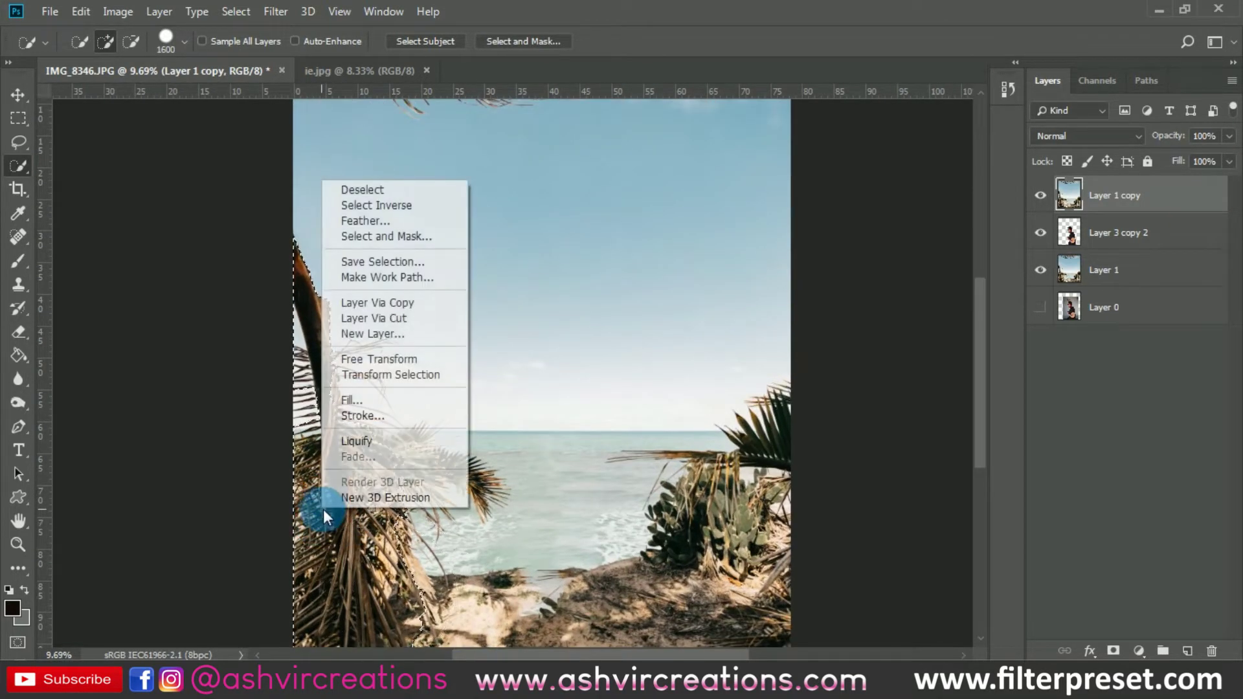
left_click(378, 303)
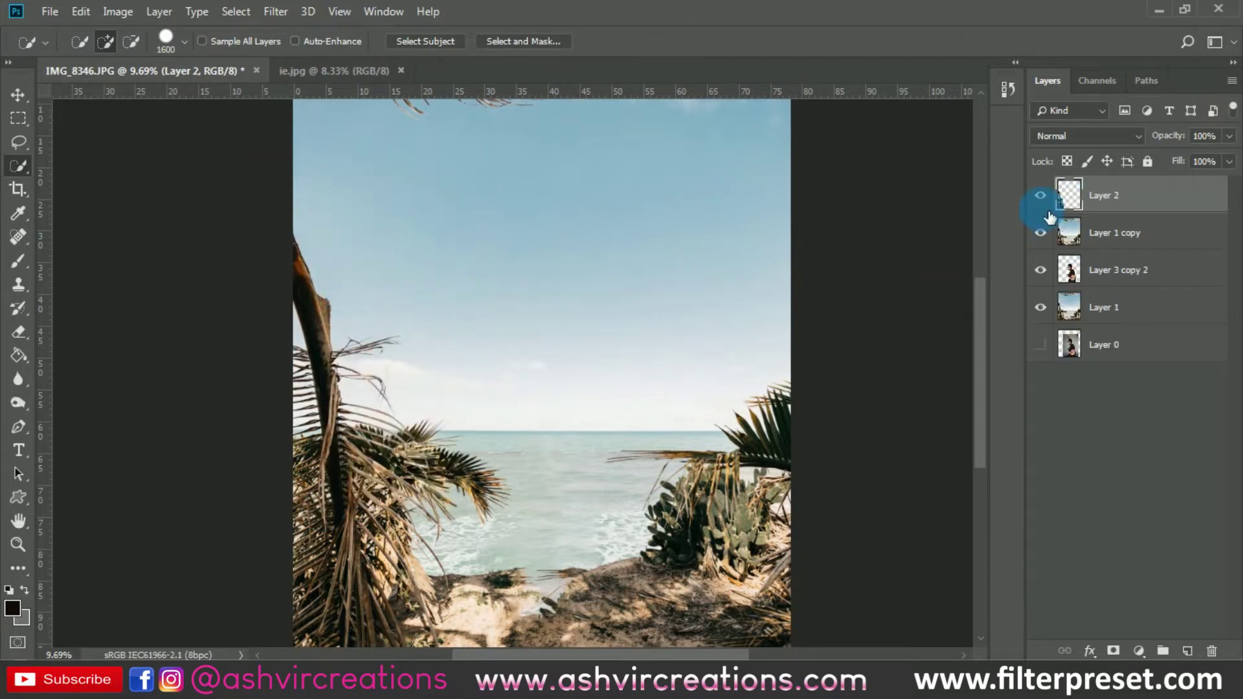
Hide Layer 1 copy and move the palm cutout on Layer 2 in front of the man's face and arm.
key("v")
left_click(1043, 237)
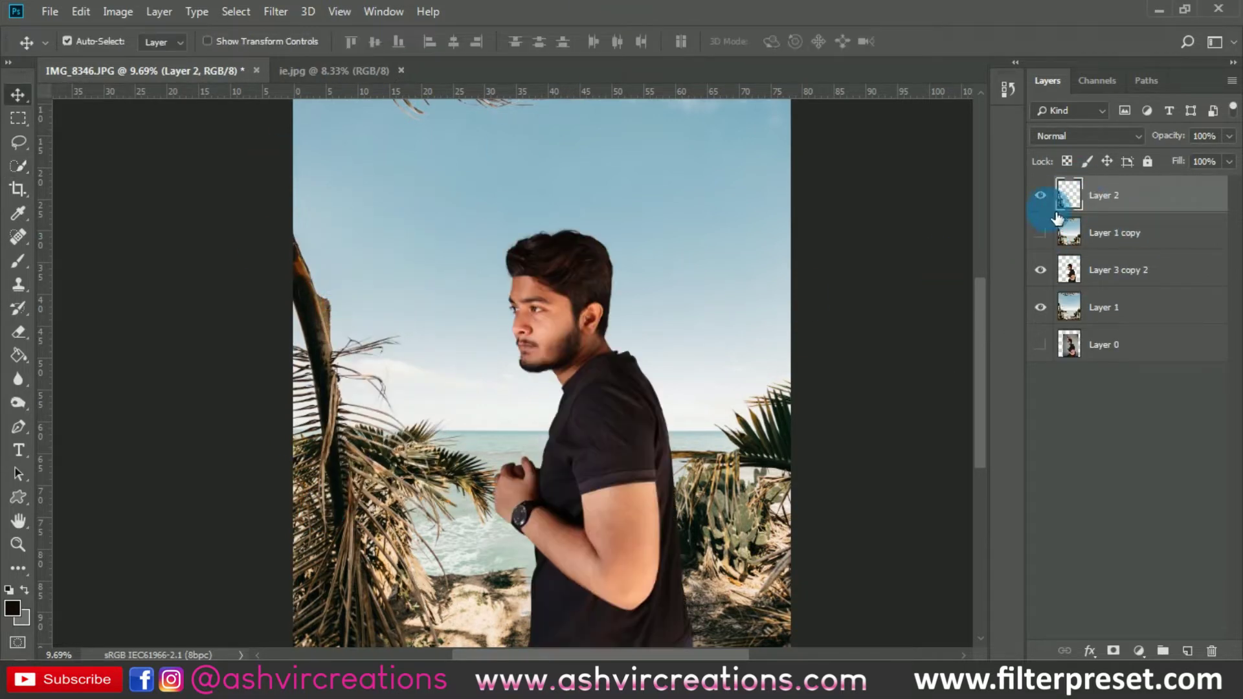
scroll(531, 371, "down", 4)
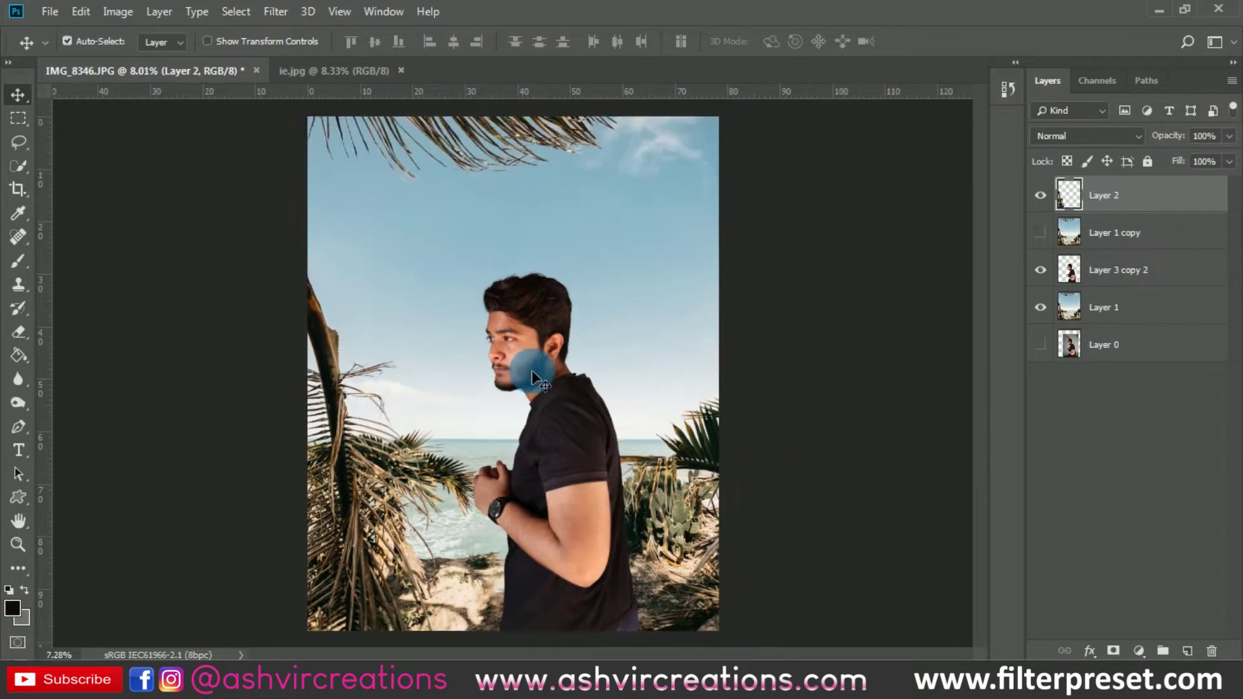
key("ctrl+t")
left_click_drag(418, 386, 504, 336)
key("Return")
scroll(495, 379, "up", 2)
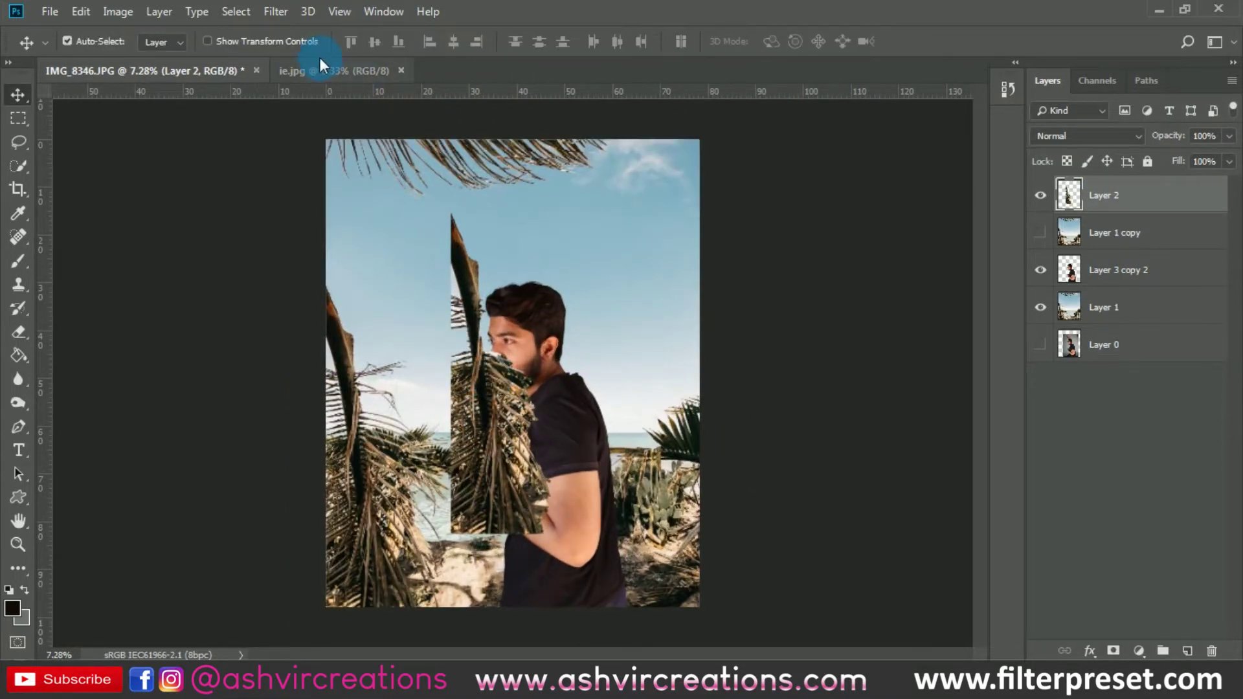
Apply a Gaussian Blur with a 15.3-pixel radius to the palm cutout on Layer 2.
left_click(288, 14)
mouse_move(335, 214)
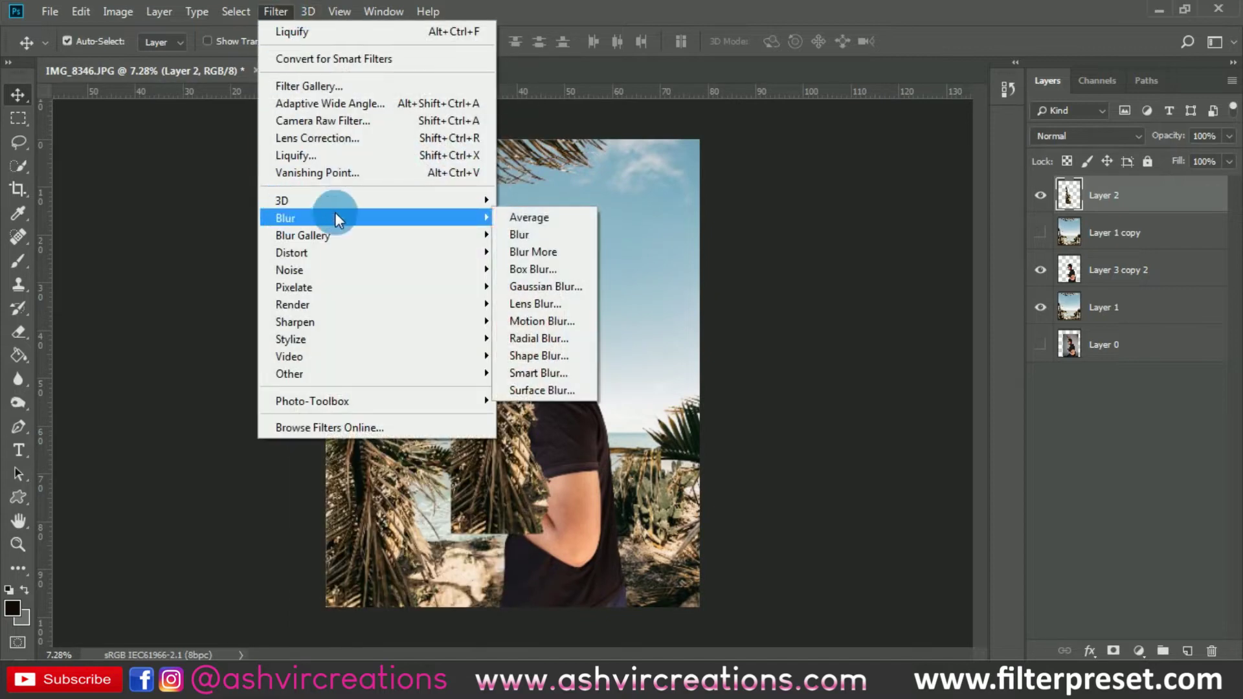
left_click(526, 289)
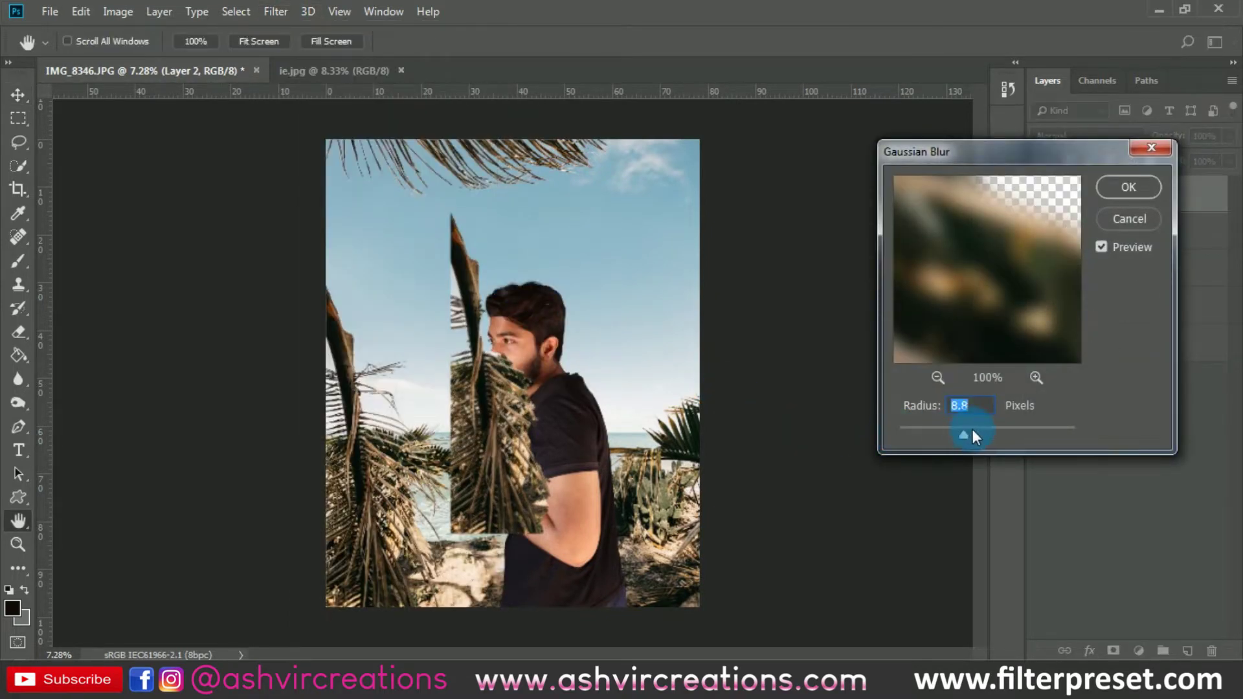
left_click_drag(973, 430, 981, 431)
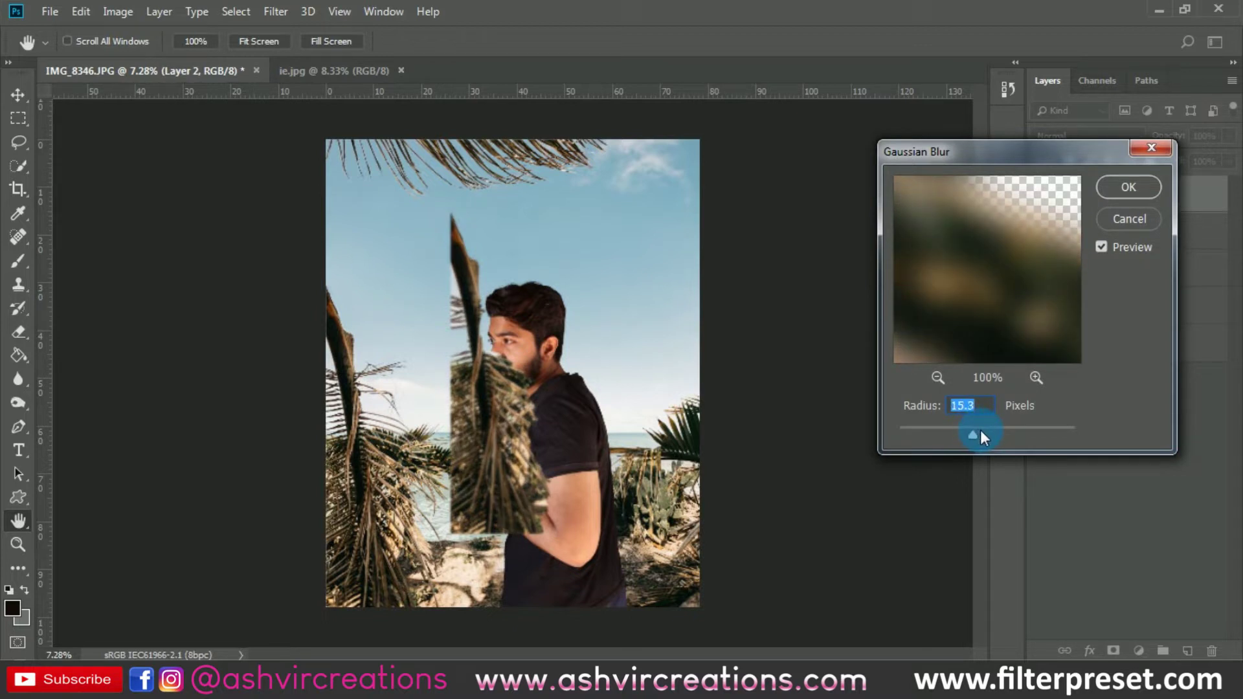
left_click(1128, 186)
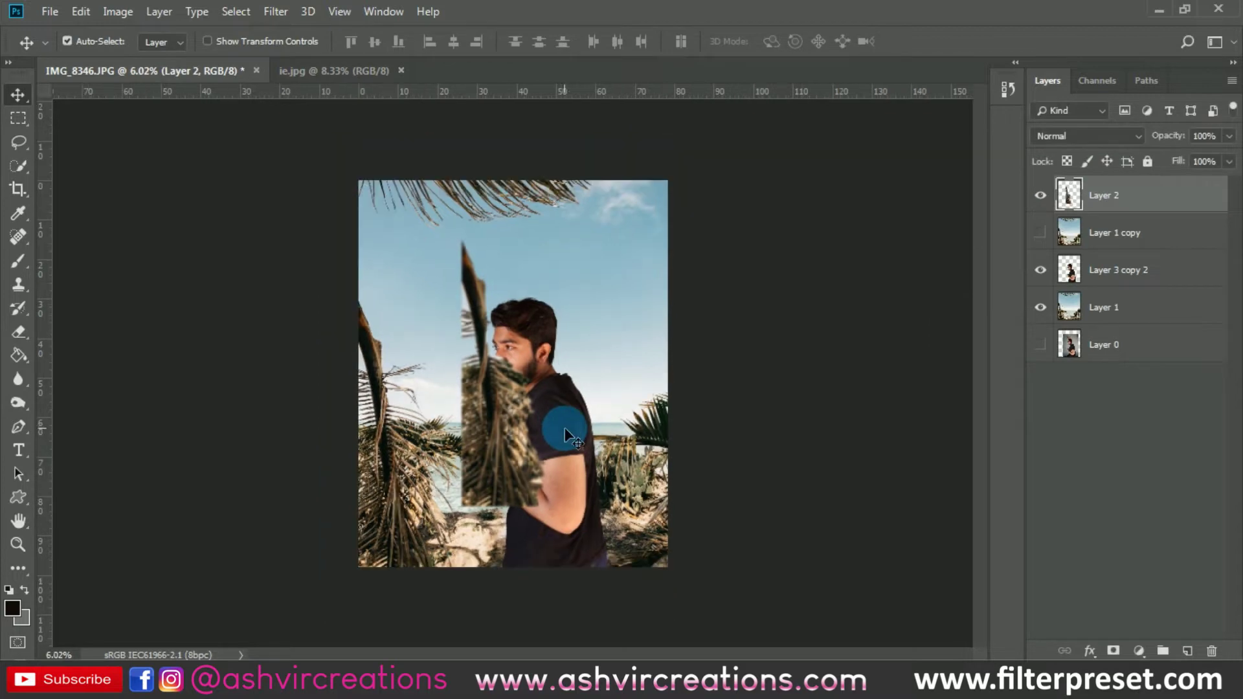
Free-transform the blurred palm to about 200% size, rotate it to -77.41°, and move it to the image's lower edge.
scroll(565, 427, "up", 2)
key("ctrl+t")
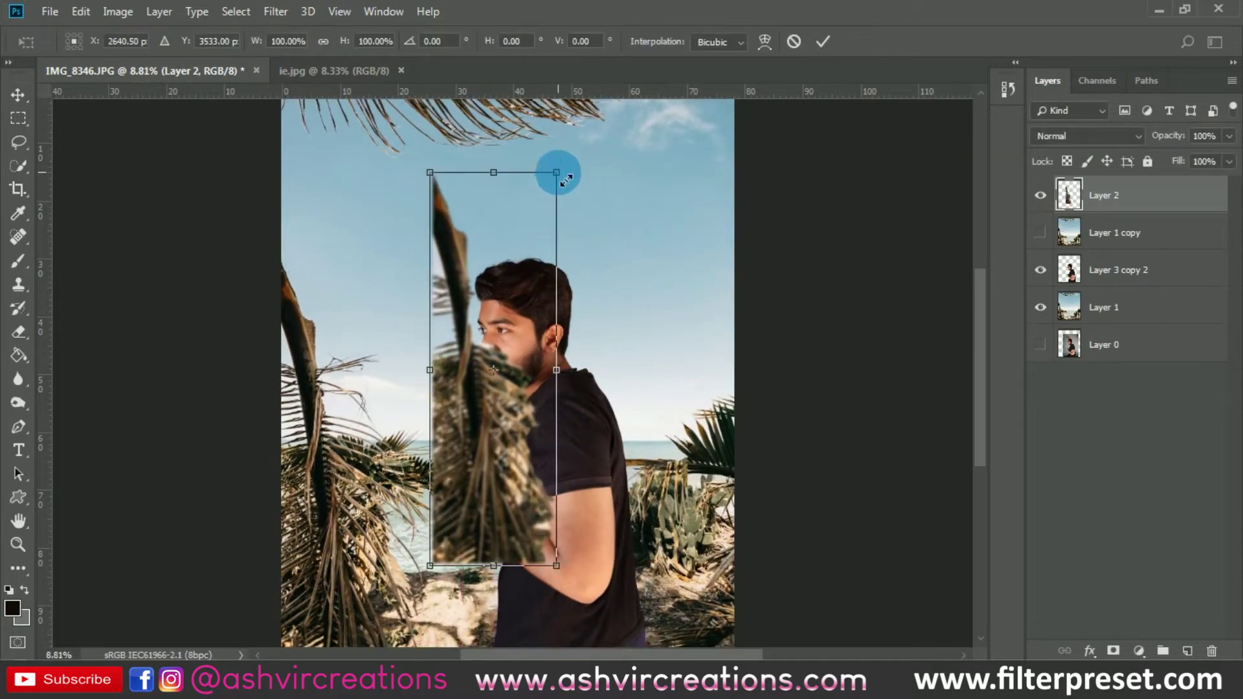
left_click_drag(558, 173, 706, 65)
scroll(615, 373, "down", 3)
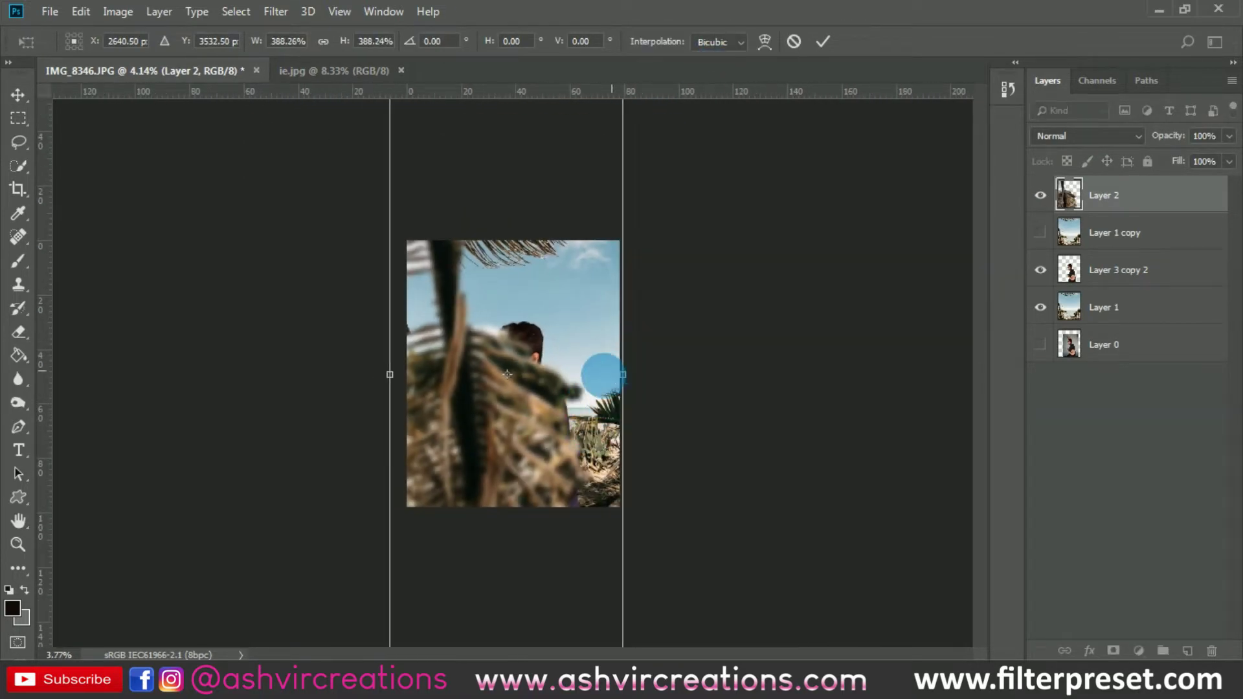
scroll(602, 375, "down", 2)
left_click_drag(585, 176, 570, 500)
scroll(522, 266, "up", 2)
left_click_drag(691, 410, 347, 183)
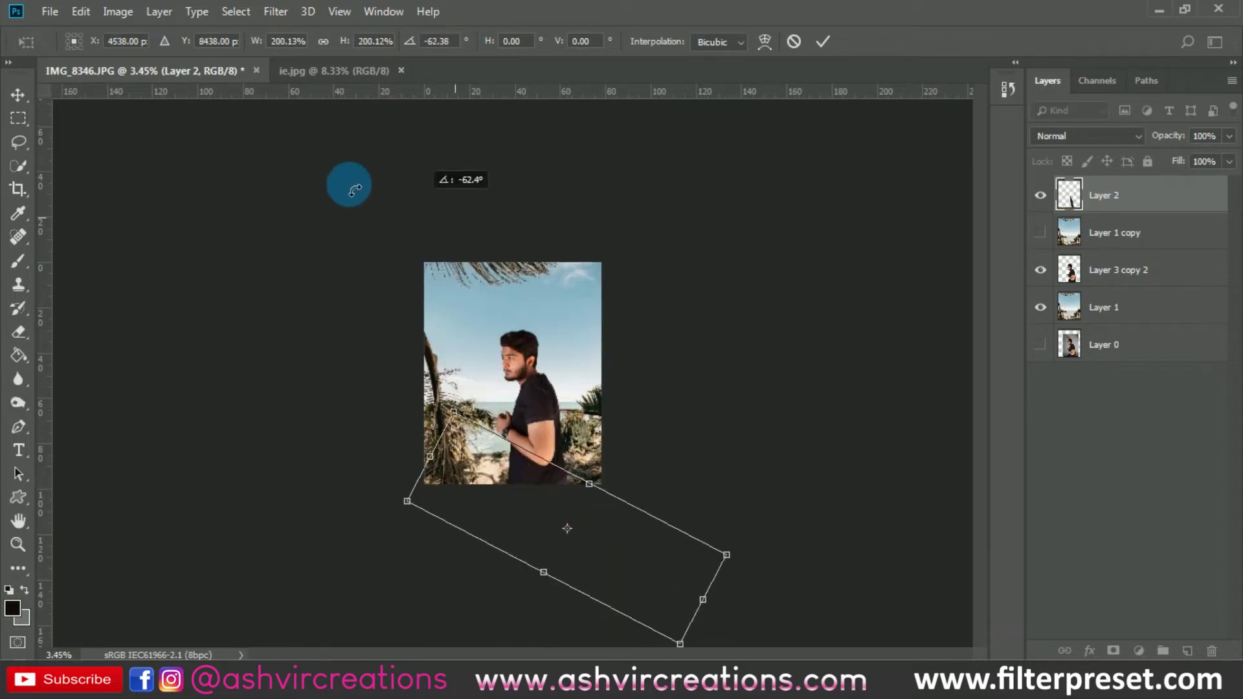
left_click_drag(602, 563, 684, 499)
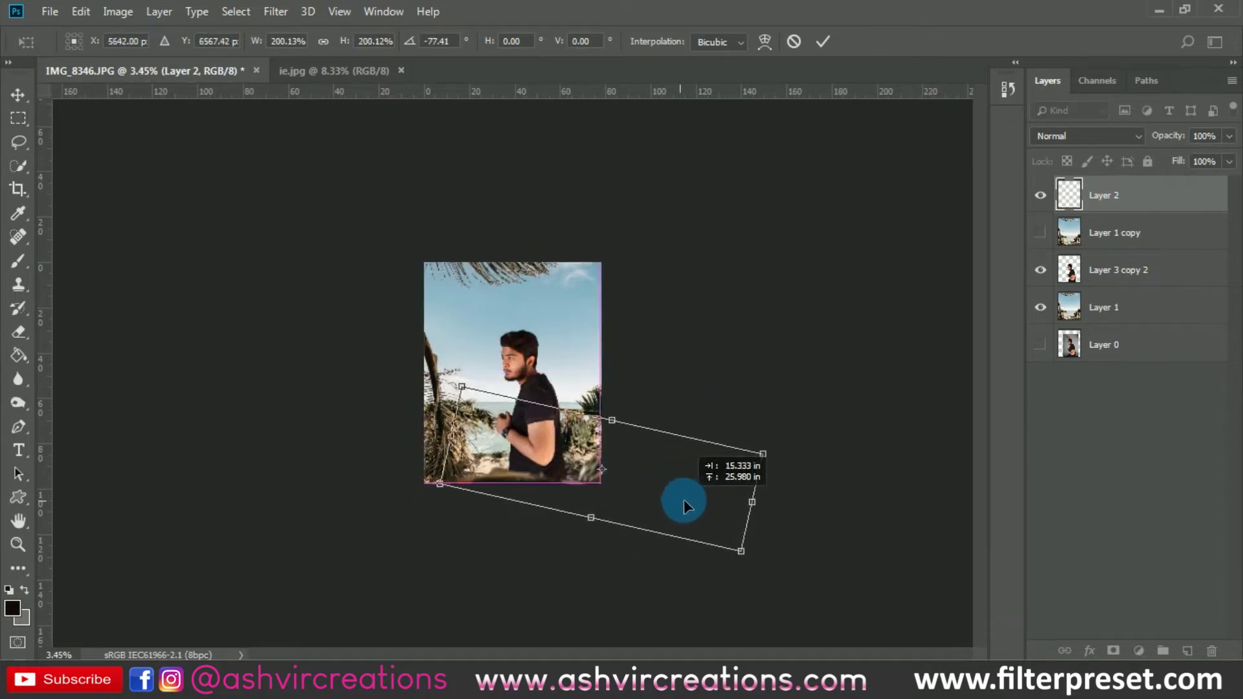
Shift the rotated palm so its stem spans the image's bottom edge and its leaves fill the lower-right corner, and apply the transform.
scroll(569, 503, "up", 3)
scroll(544, 485, "up", 1)
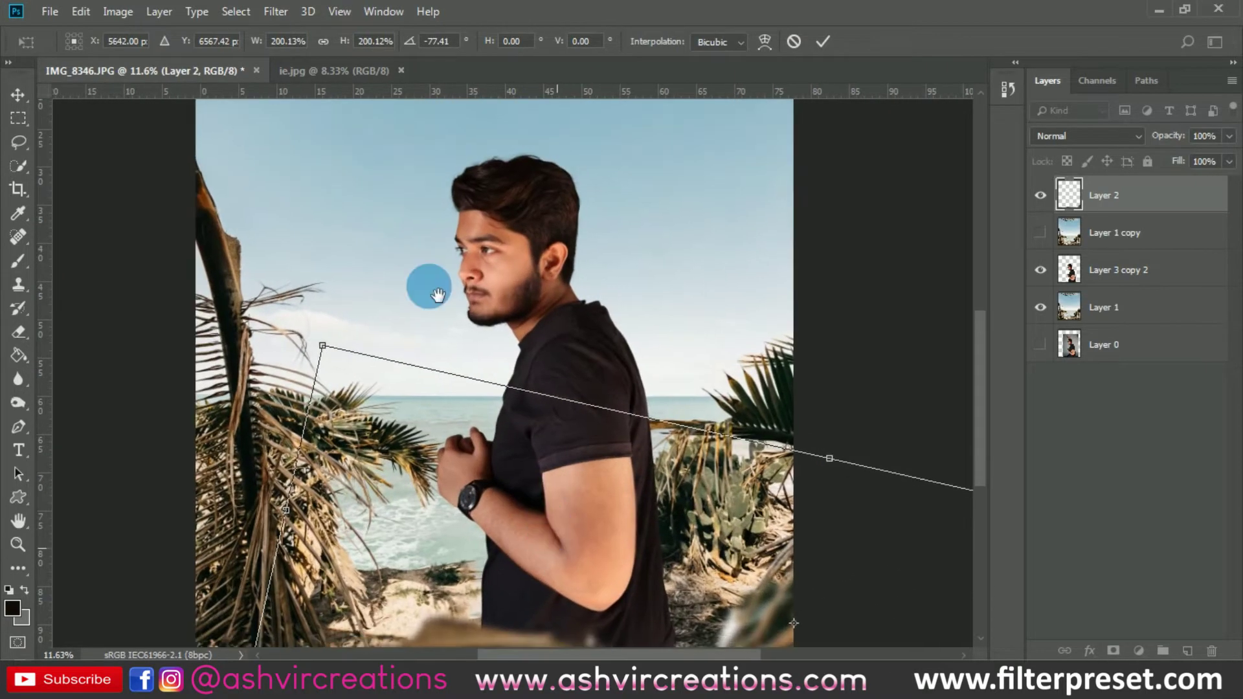
left_click_drag(424, 283, 561, 398)
mouse_move(644, 460)
left_mouse_down()
mouse_move(650, 430)
mouse_move(658, 443)
left_mouse_up()
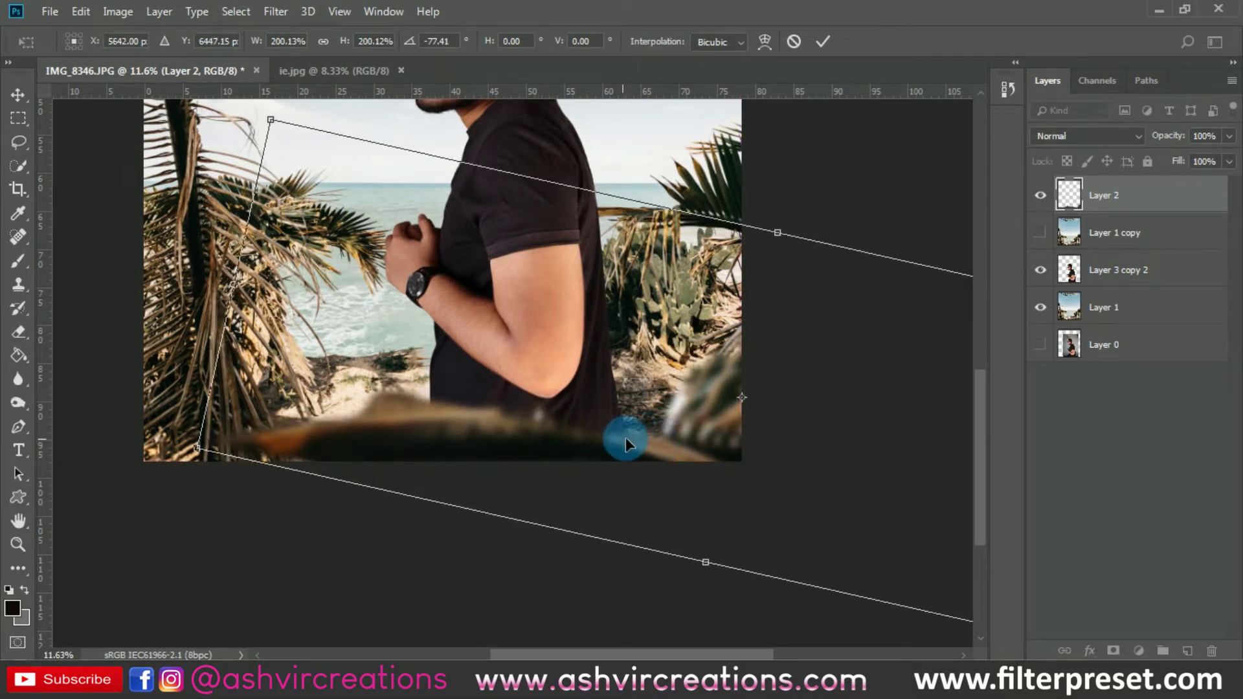
mouse_move(692, 405)
left_mouse_down()
mouse_move(678, 411)
mouse_move(701, 407)
left_mouse_up()
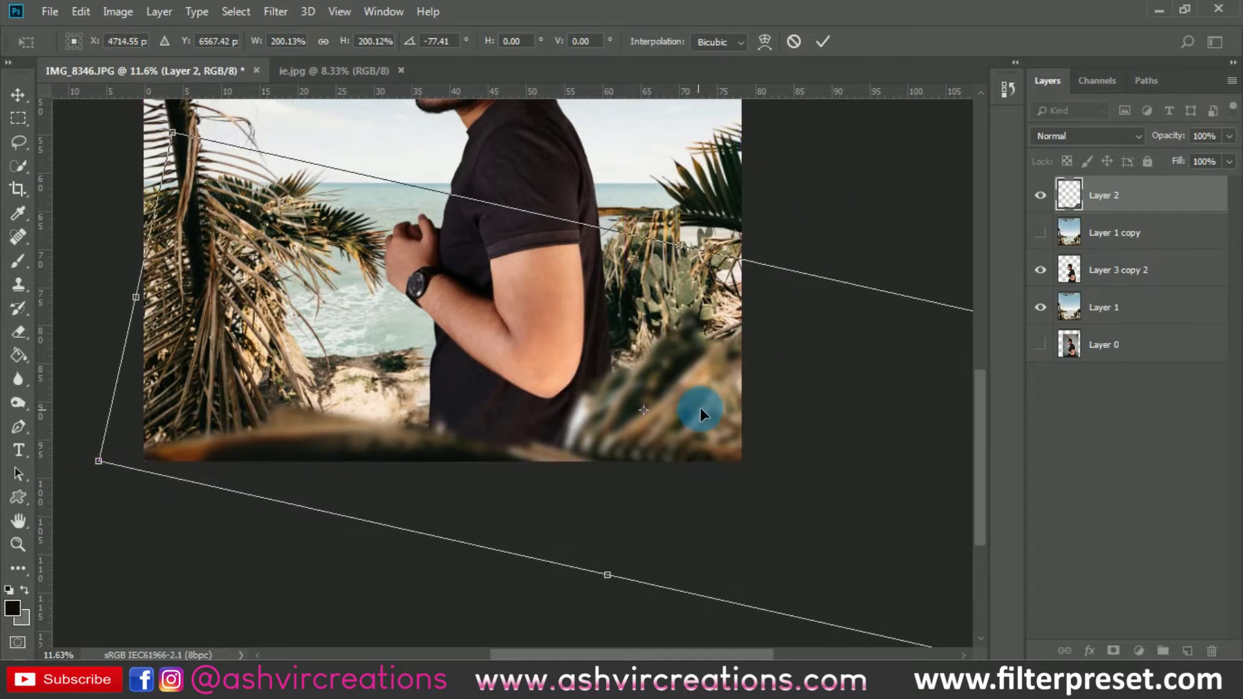
double_click(701, 409)
key("ctrl+minus")
key("ctrl+minus")
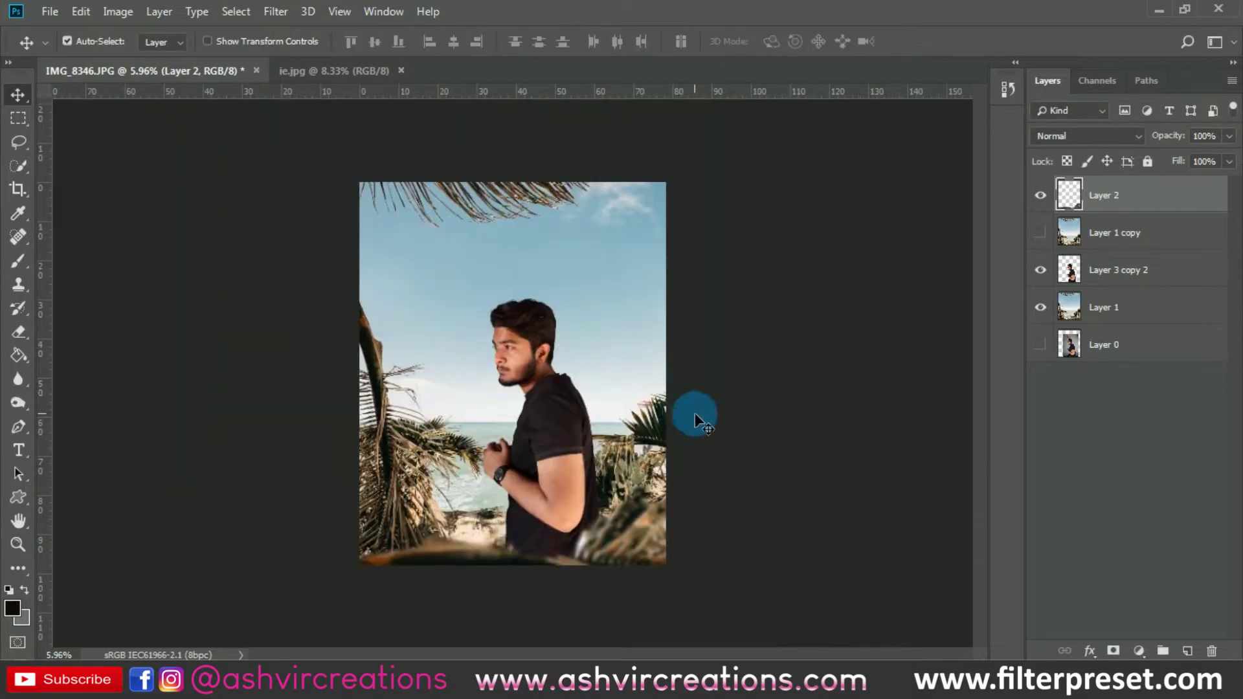
key("ctrl+0")
scroll(608, 433, "up", 2)
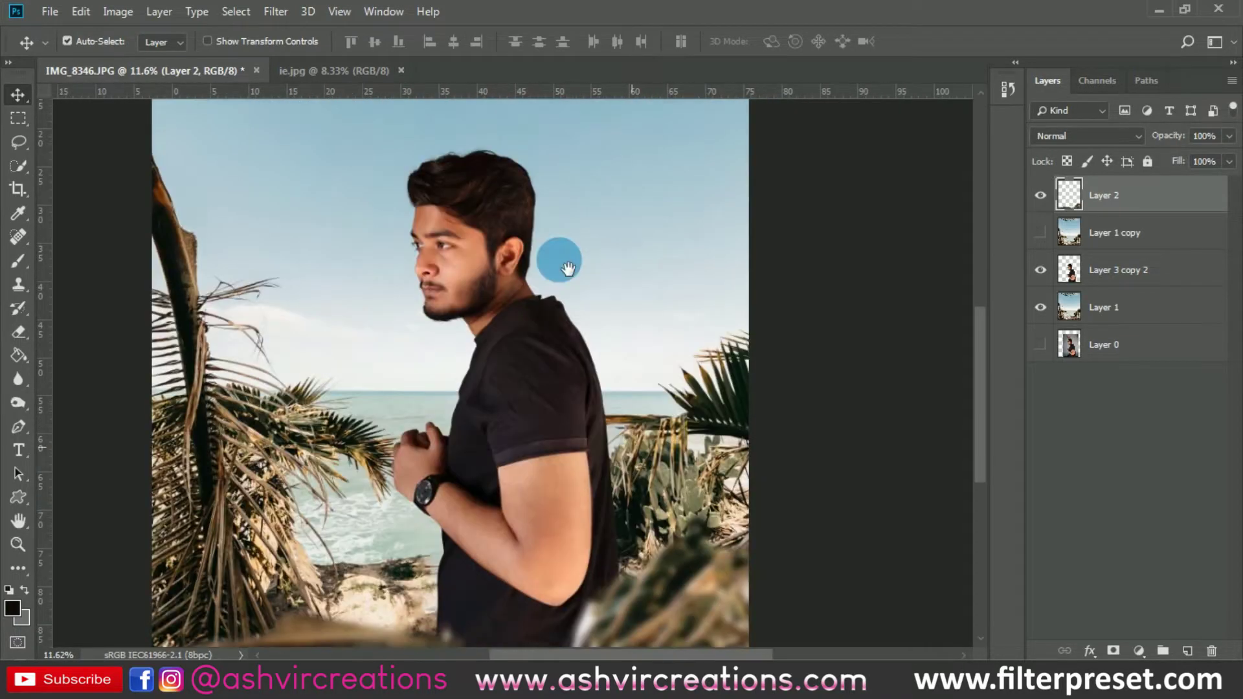
scroll(557, 257, "down", 3)
scroll(572, 511, "down", 2)
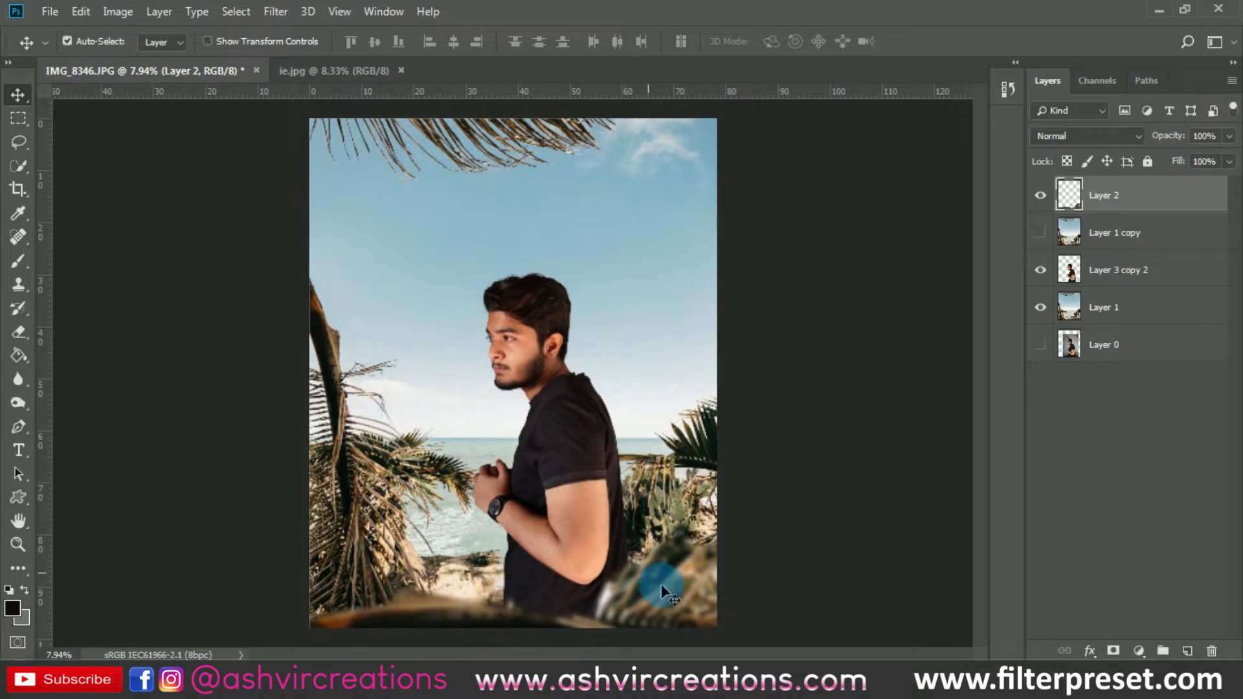
Duplicate the blurred palm layer, rotate the copy to -66.45°, and place it along the image's right edge.
left_click_drag(665, 591, 680, 338)
key("ctrl+t")
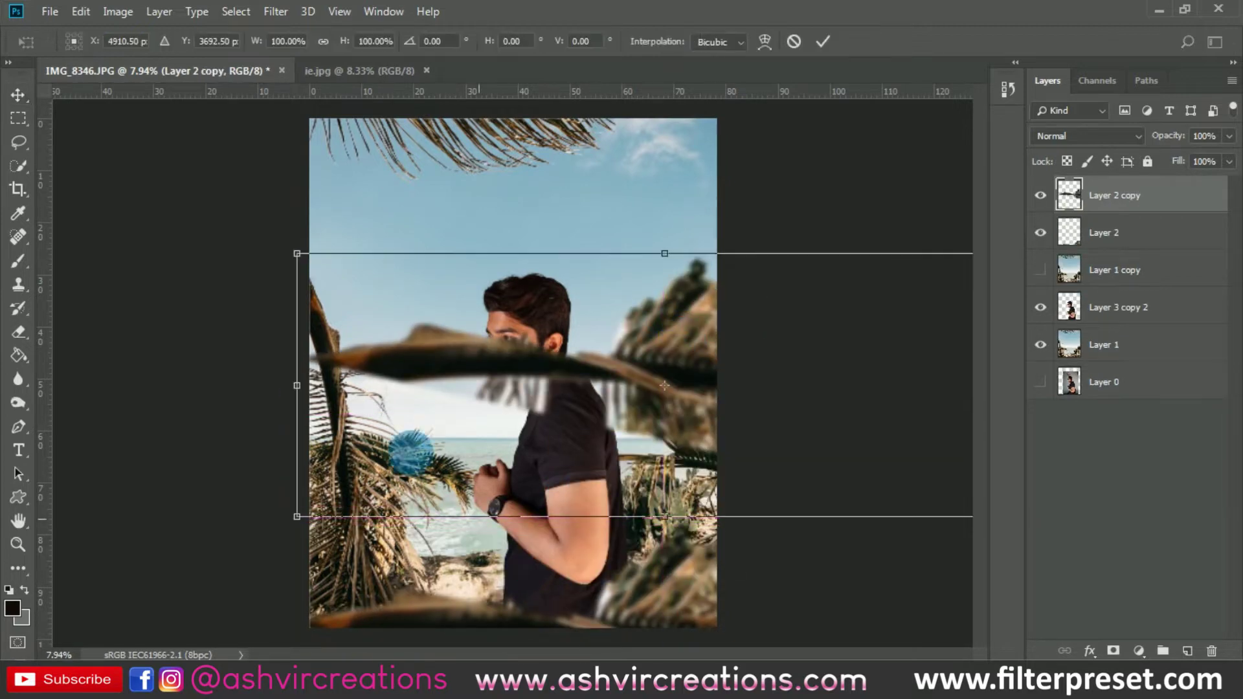
left_click_drag(285, 382, 241, 452)
left_click_drag(577, 420, 688, 273)
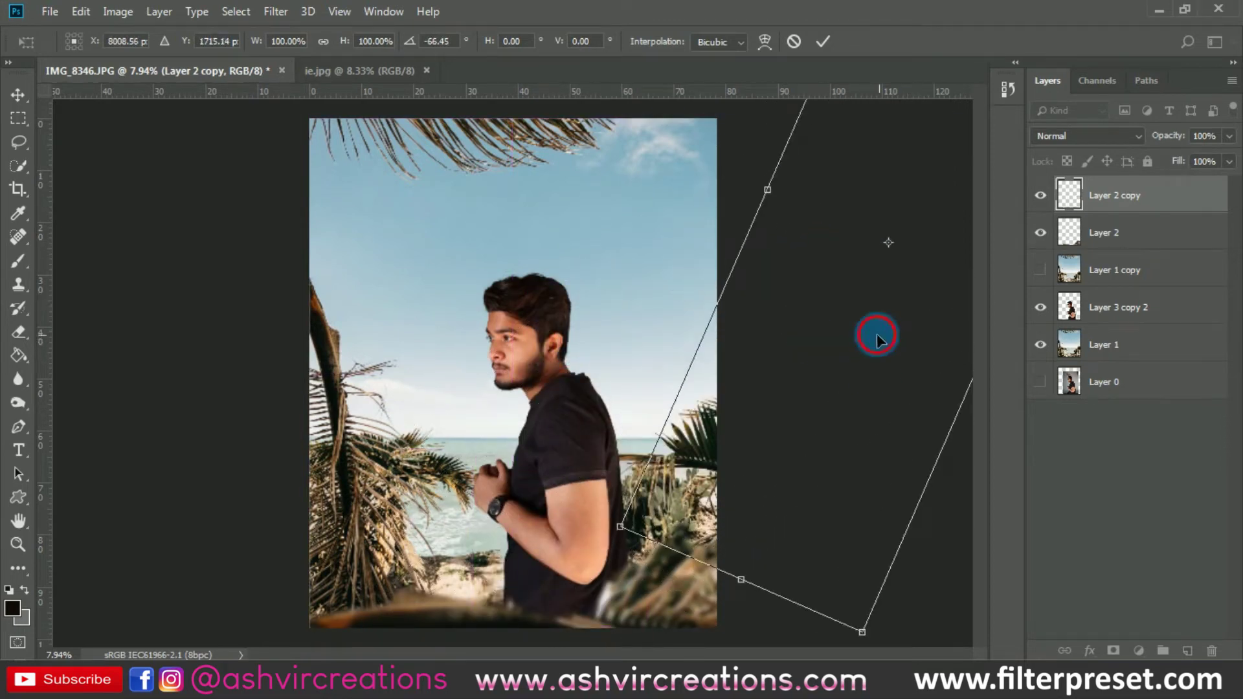
left_click_drag(877, 338, 714, 330)
left_click_drag(713, 429, 732, 472)
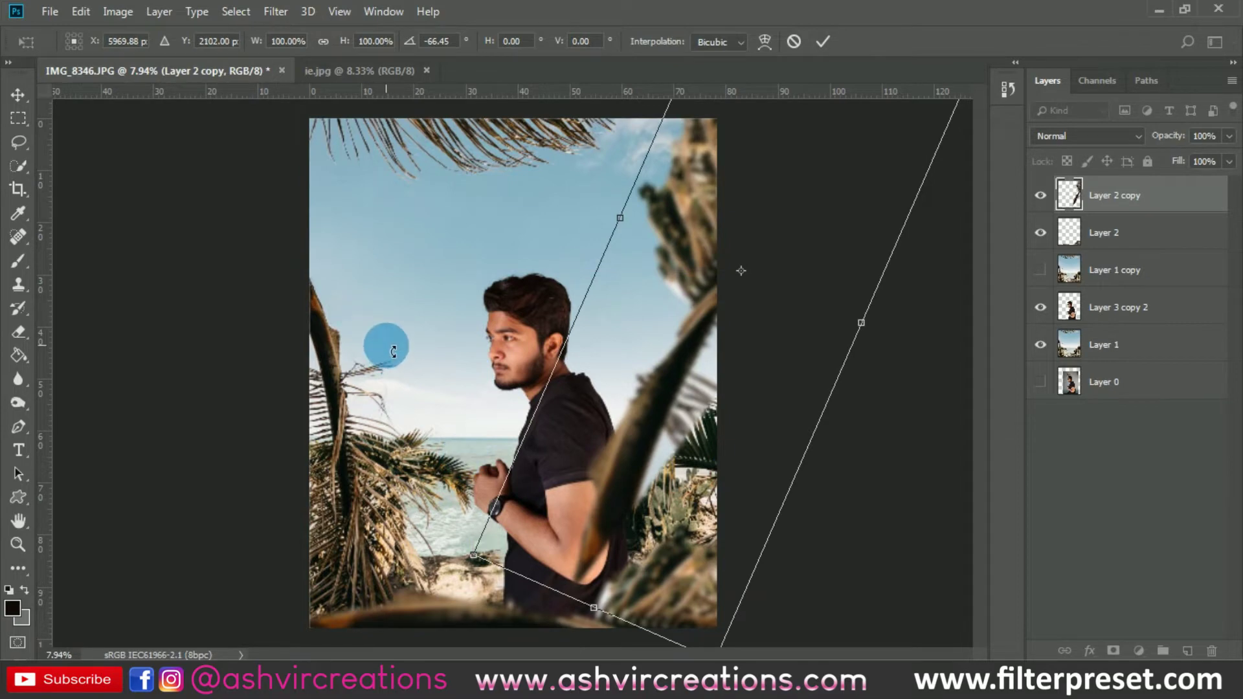
Rotate the palm copy to -136.12°, fit its leaves into the image's upper-right corner, and apply the transform.
left_click_drag(393, 350, 632, 593)
left_click_drag(751, 271, 789, 292)
left_click_drag(529, 403, 588, 427)
left_click_drag(660, 228, 660, 240)
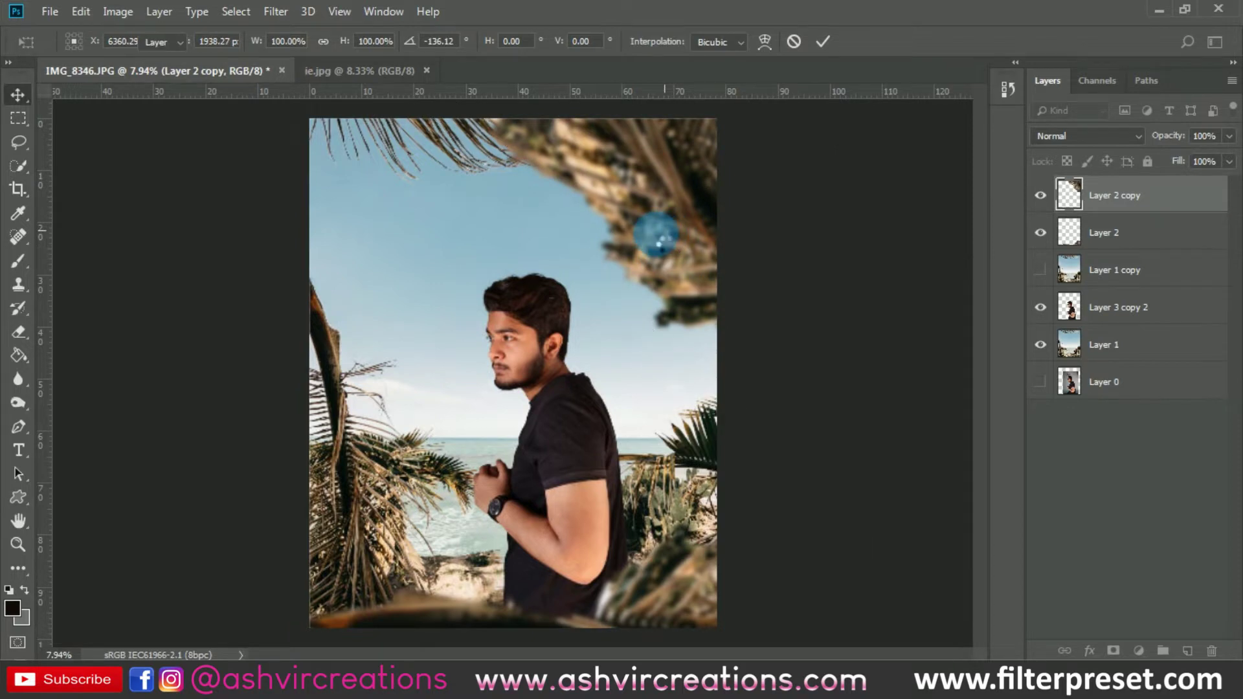
key("Return")
key("ctrl+0")
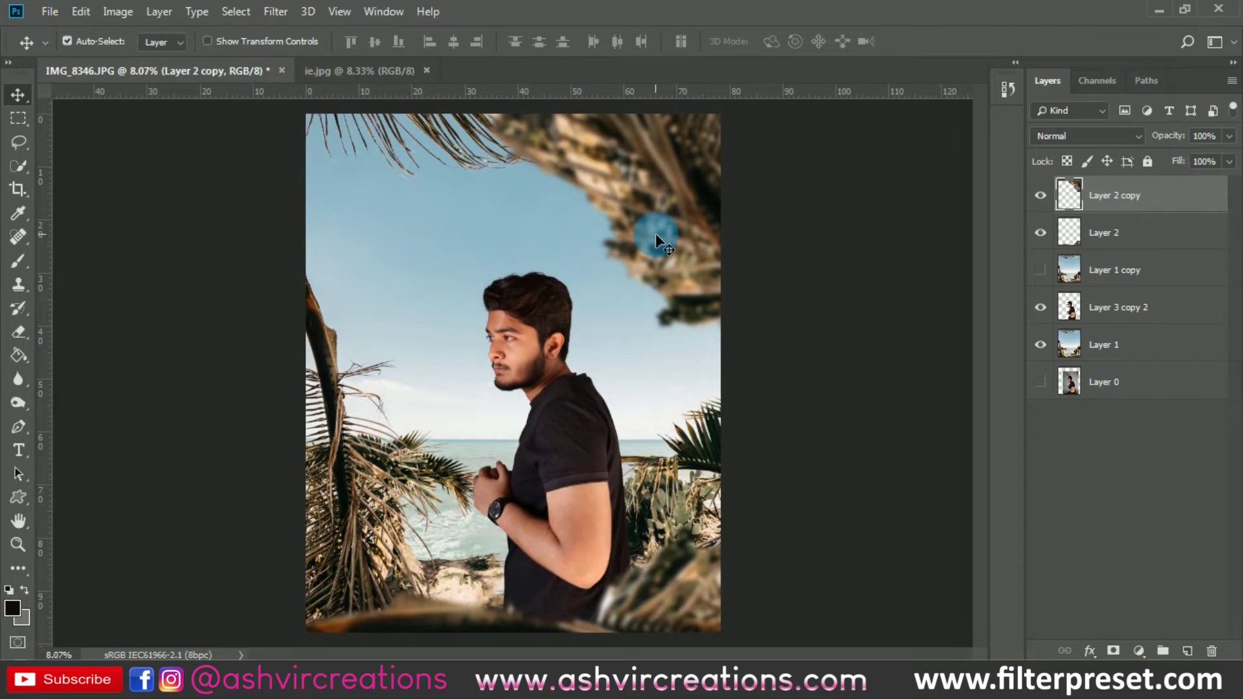
key("ctrl+minus")
key("ctrl+minus")
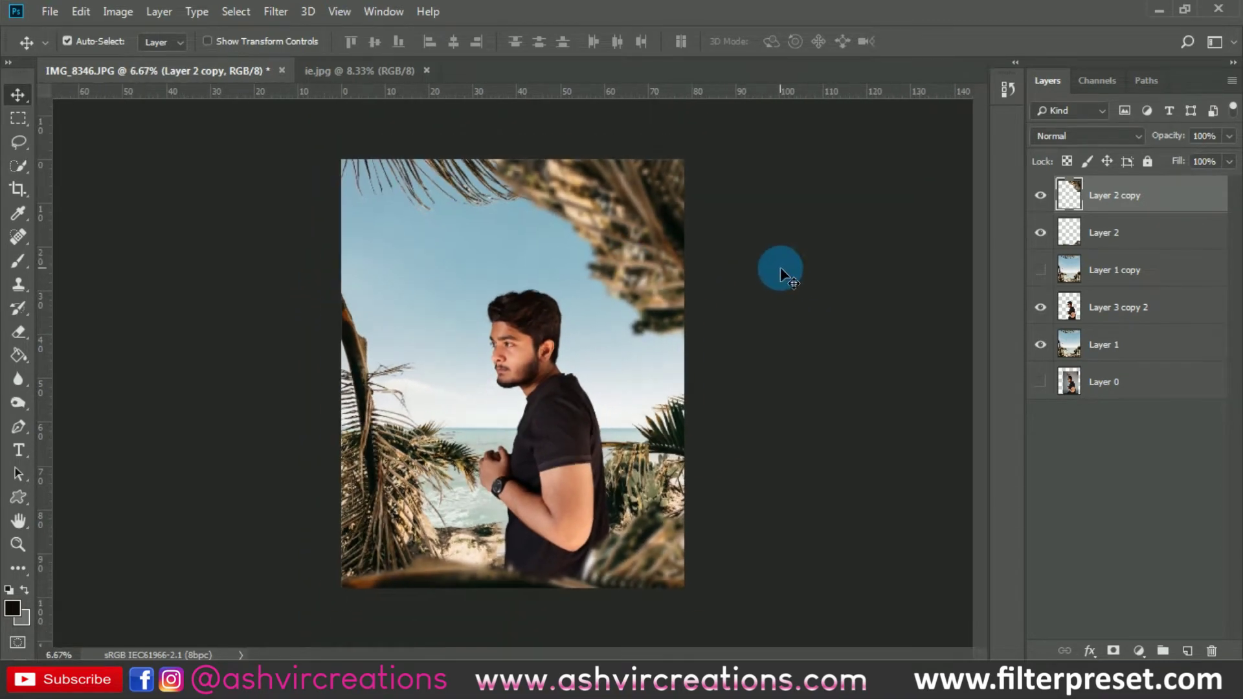
Crop the document to the current canvas bounds with Delete Cropped Pixels on, trimming the palm parts outside the image.
left_click(18, 189)
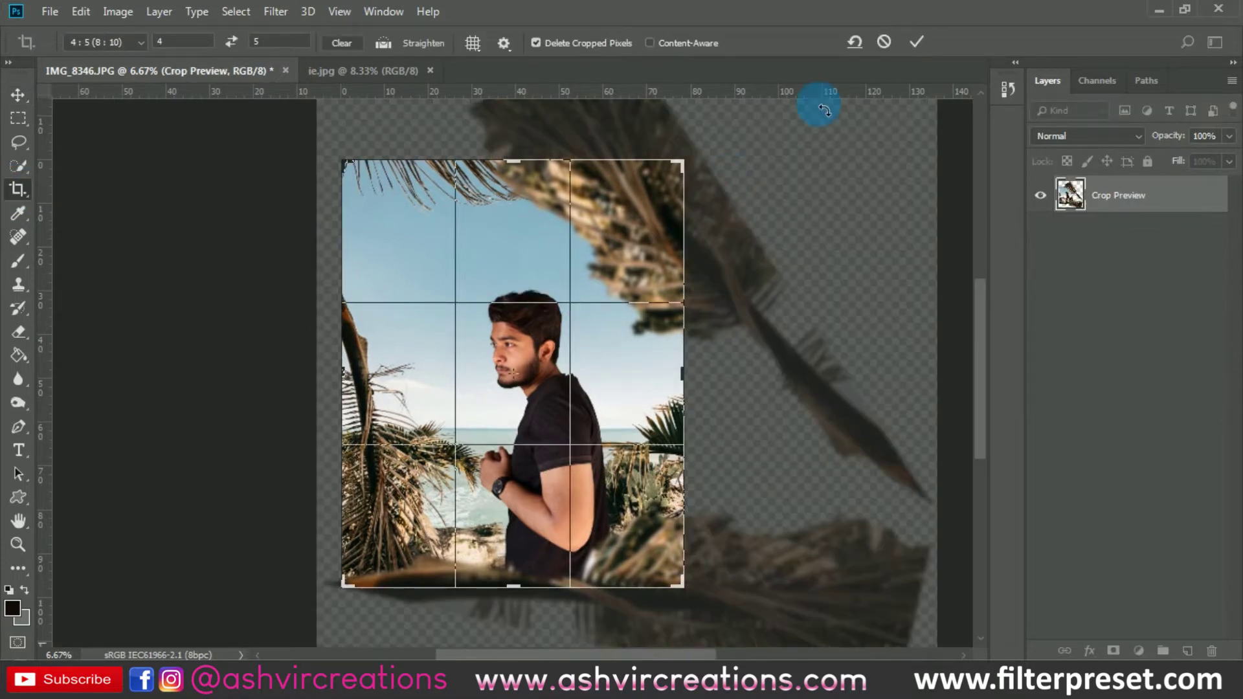
left_click(915, 41)
key("ctrl+plus")
key("v")
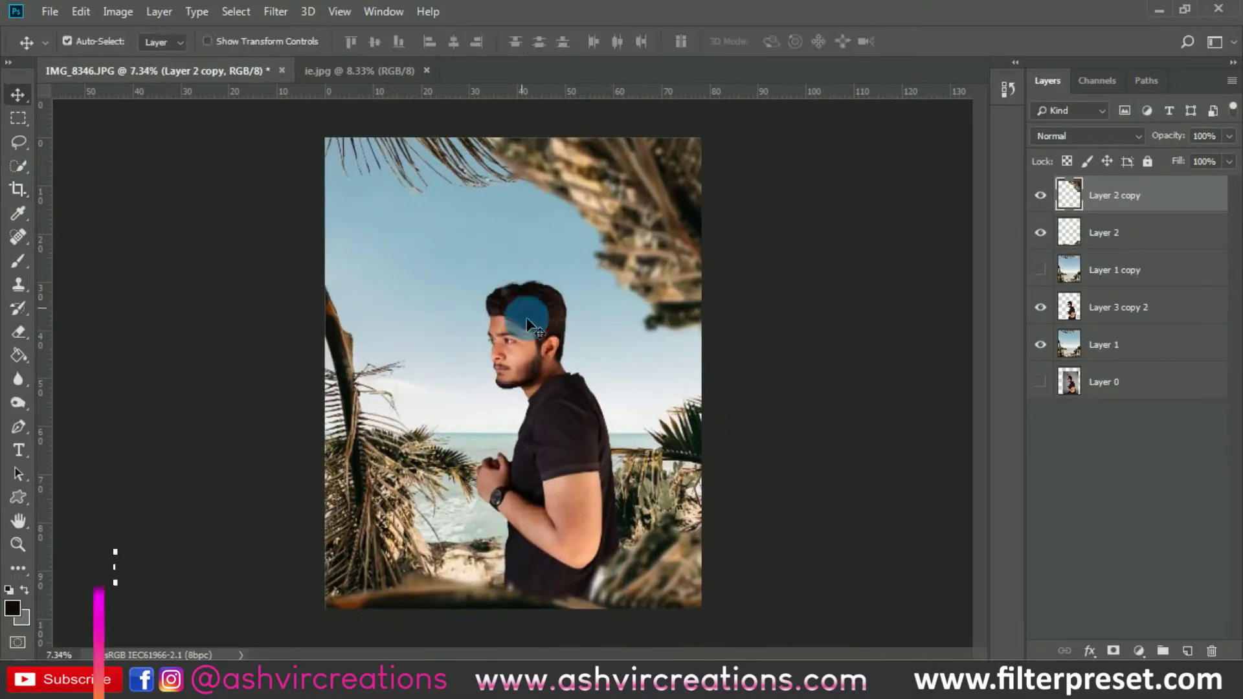
Delete the hidden Layer 1 copy and add a new empty layer directly above the man's layer.
scroll(530, 327, "up", 4)
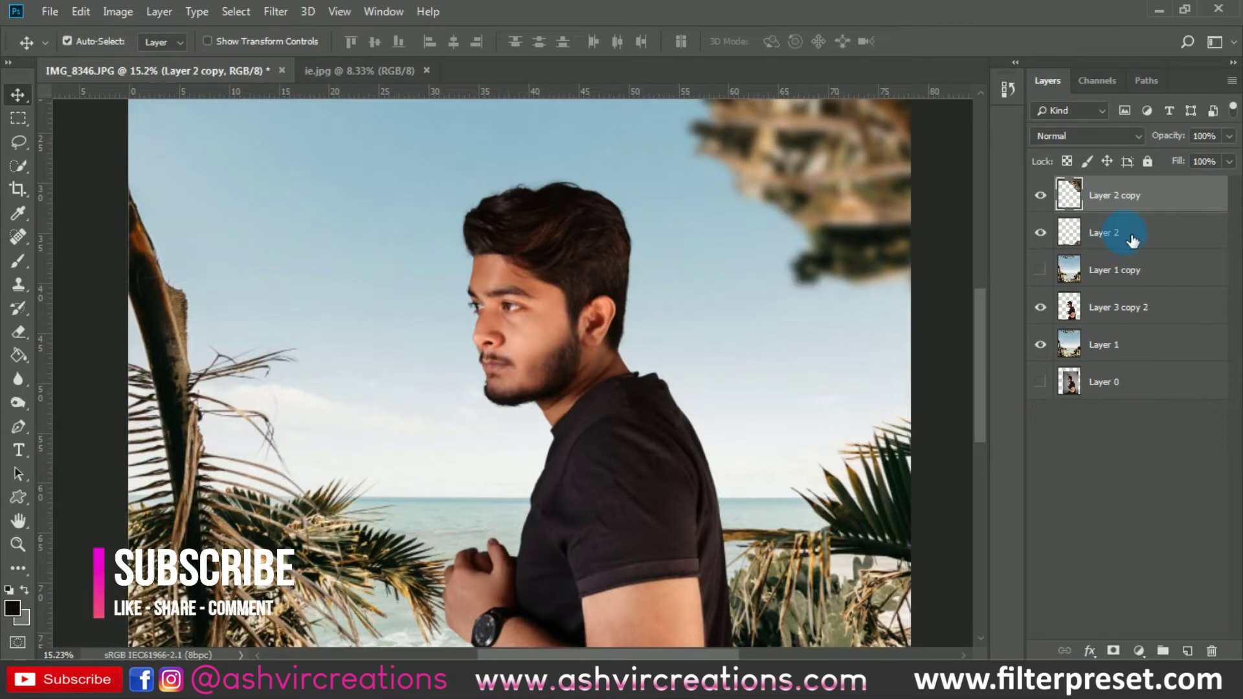
left_click(1133, 273)
key("Delete")
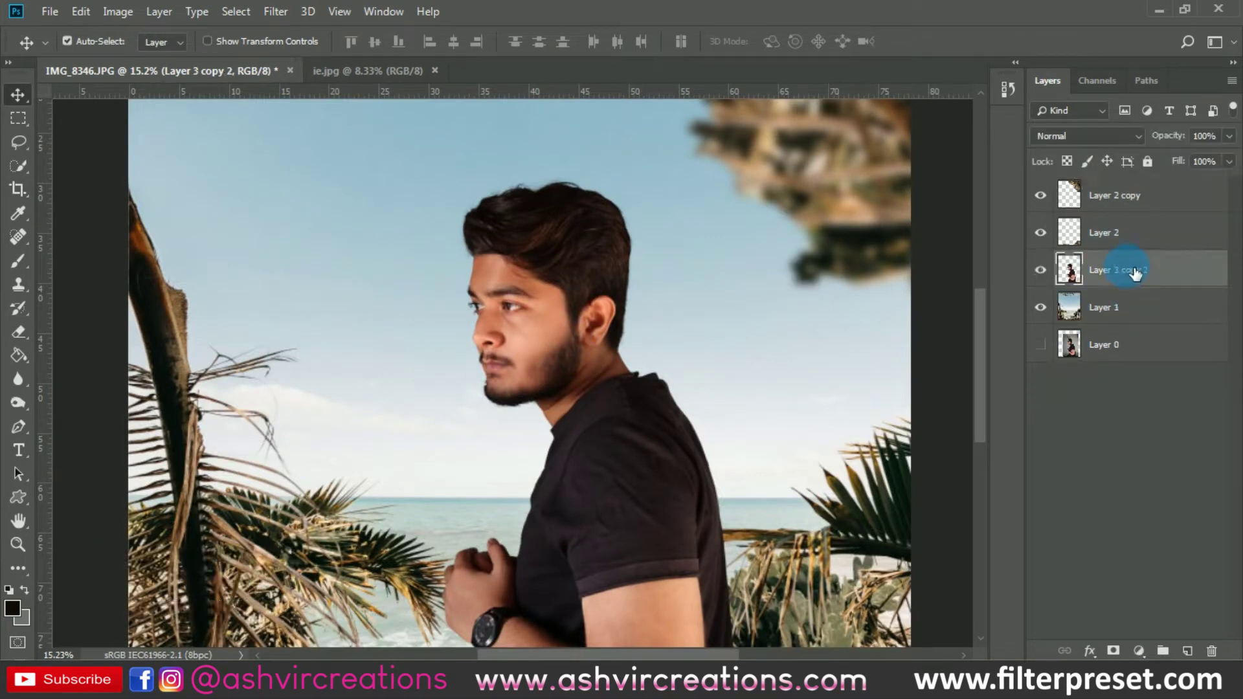
left_click(1199, 651)
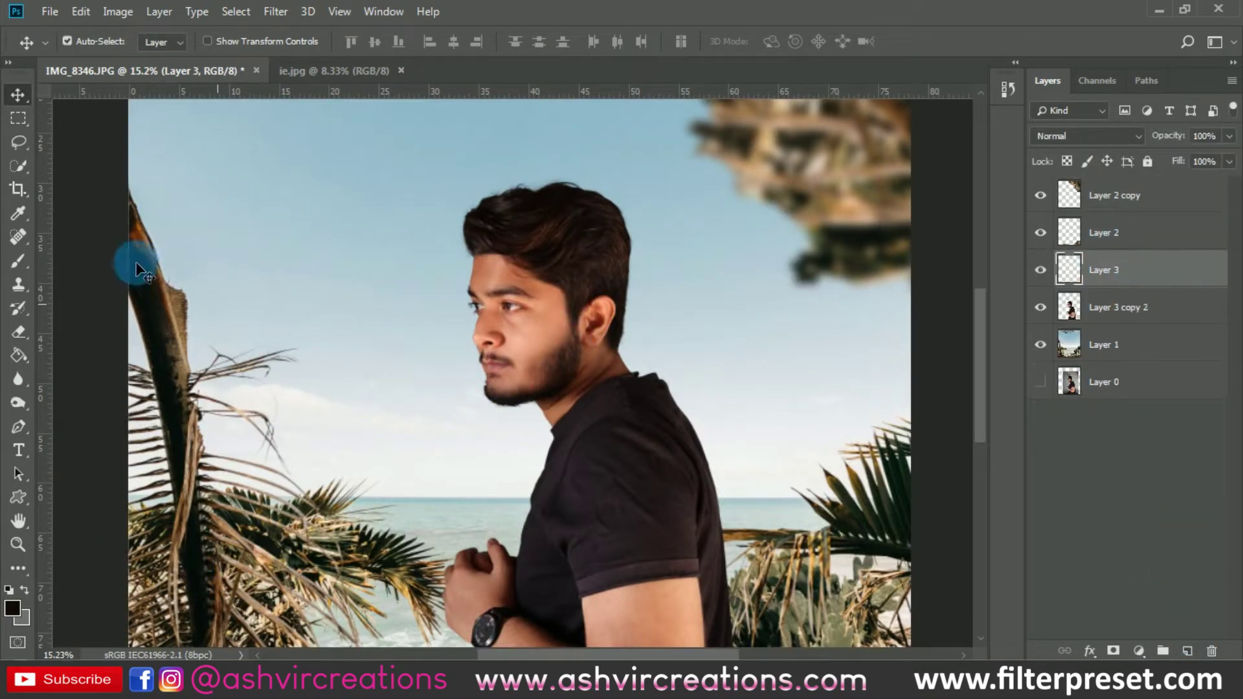
Fill a rectangular selection around the man's head and shoulders with 50% Gray on Layer 3, and deselect it.
left_click(18, 118)
scroll(299, 259, "up", 2)
left_click_drag(411, 155, 852, 605)
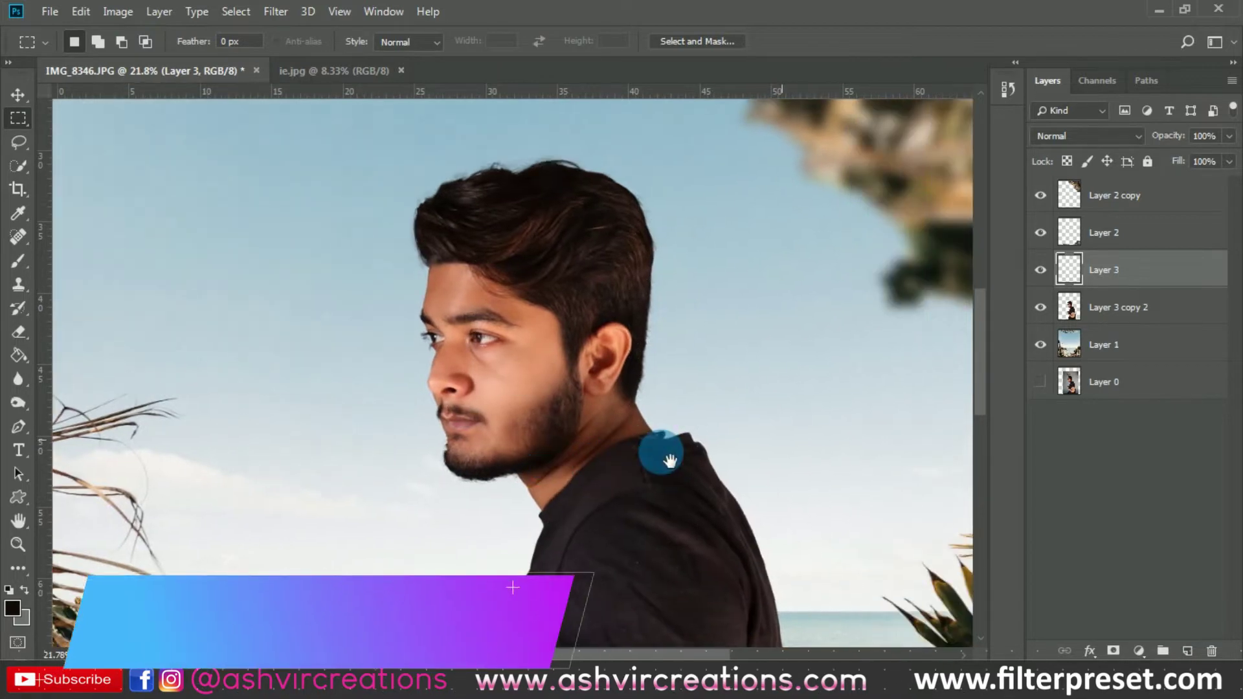
right_click(568, 366)
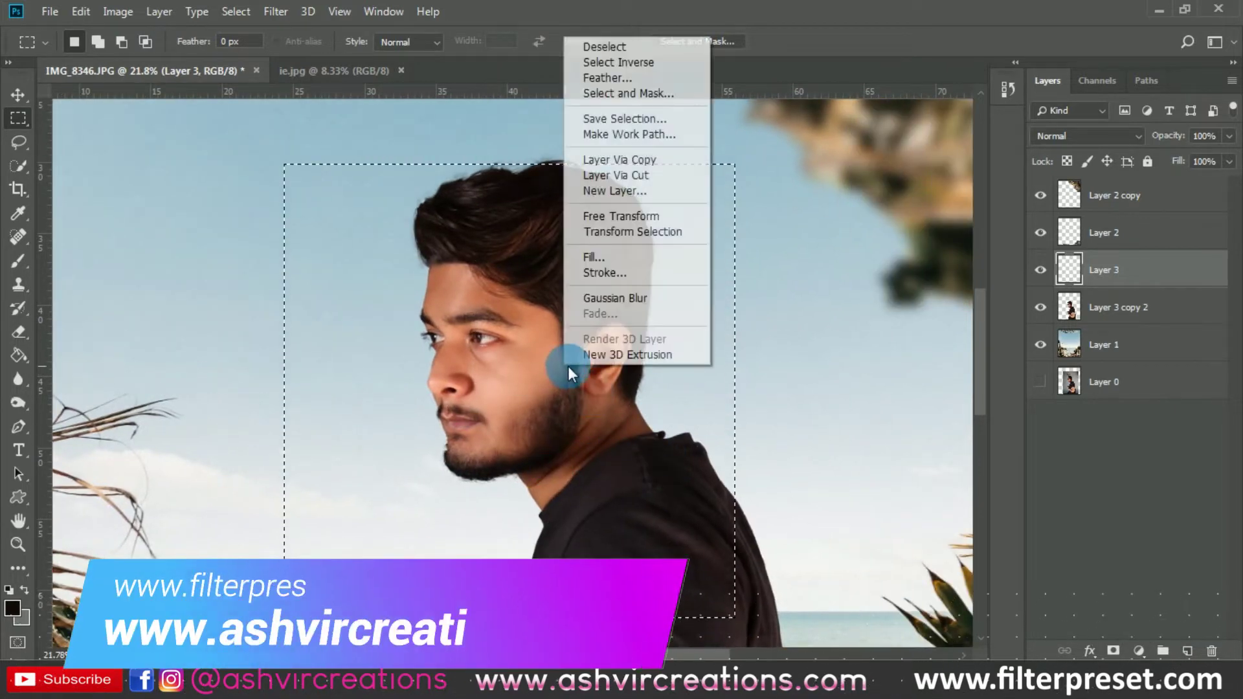
left_click(620, 259)
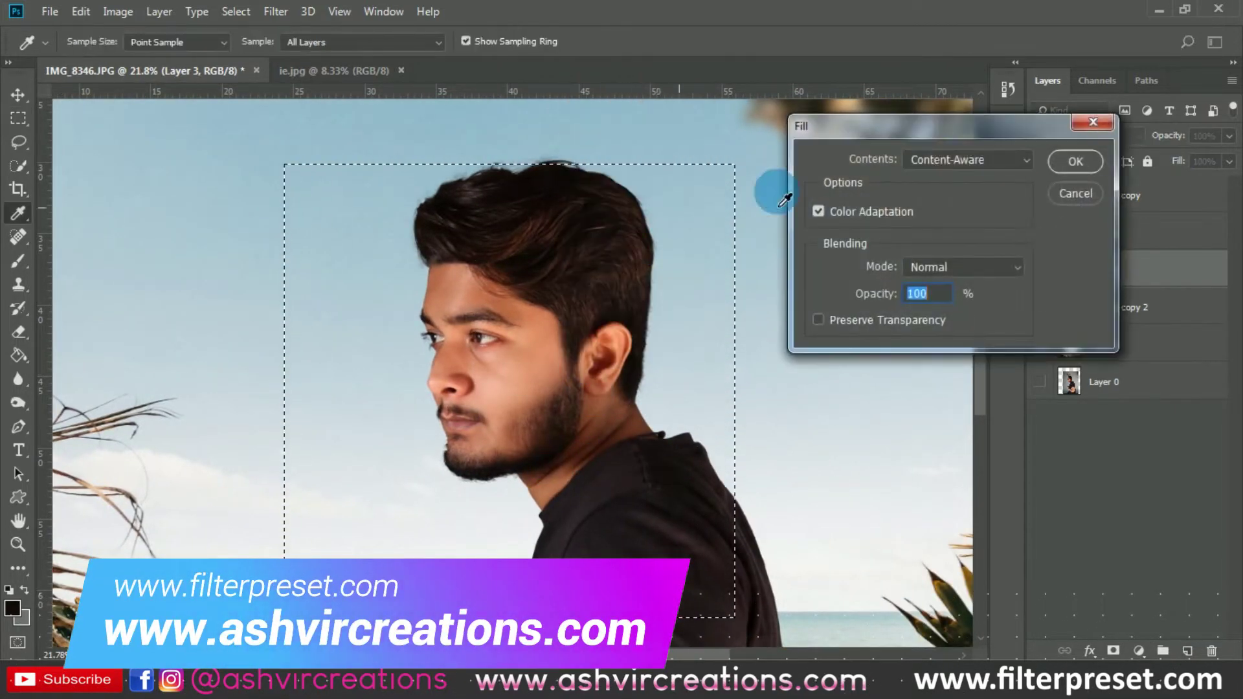
left_click(953, 162)
left_click(951, 318)
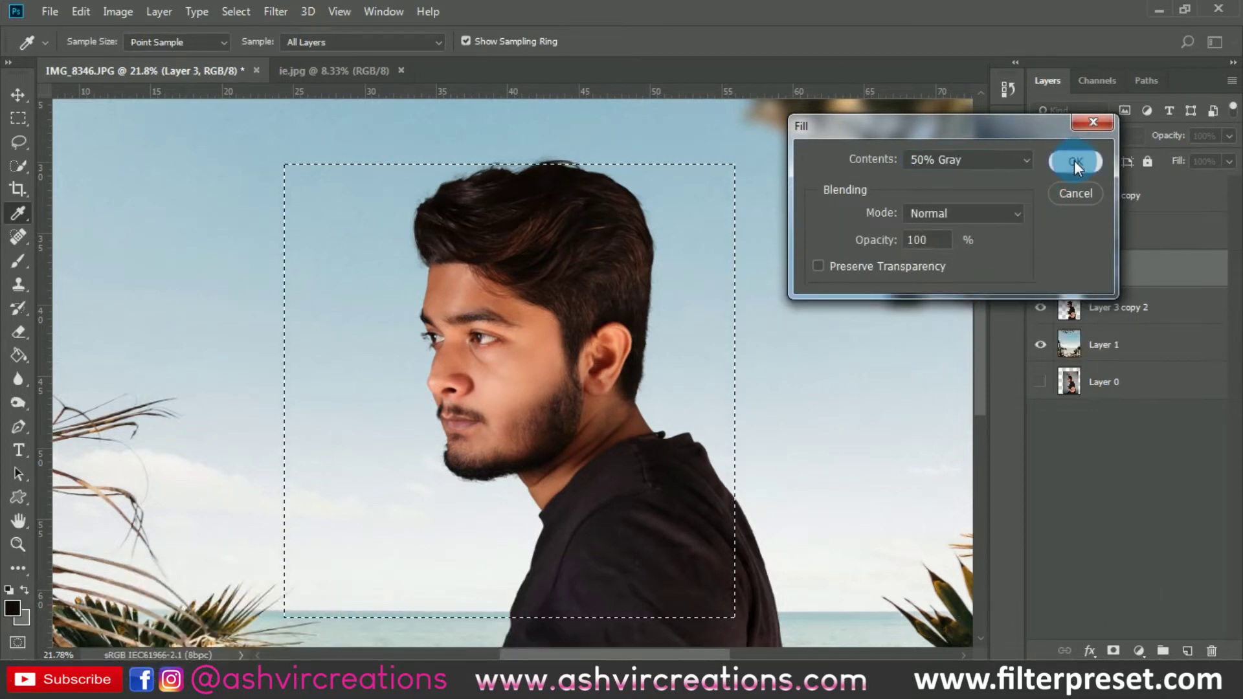
left_click(1074, 161)
key("ctrl+d")
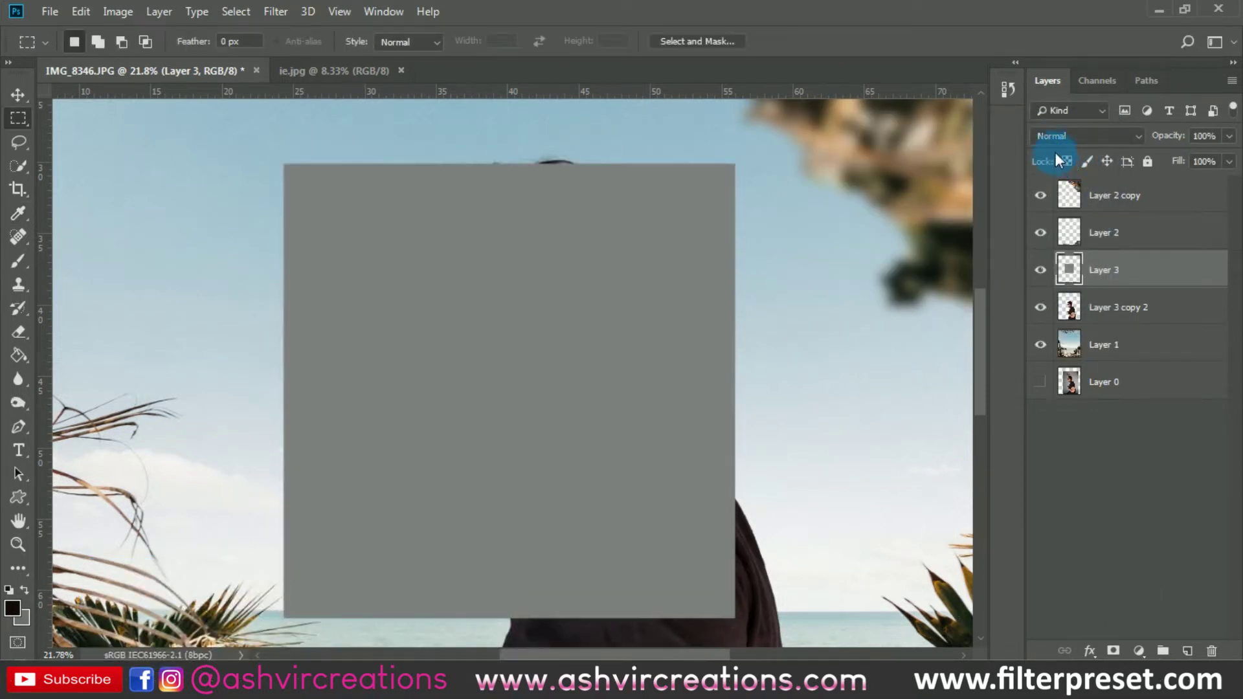
Set the blend mode of the gray-filled Layer 3 to Overlay.
left_click(1051, 134)
left_click(1048, 358)
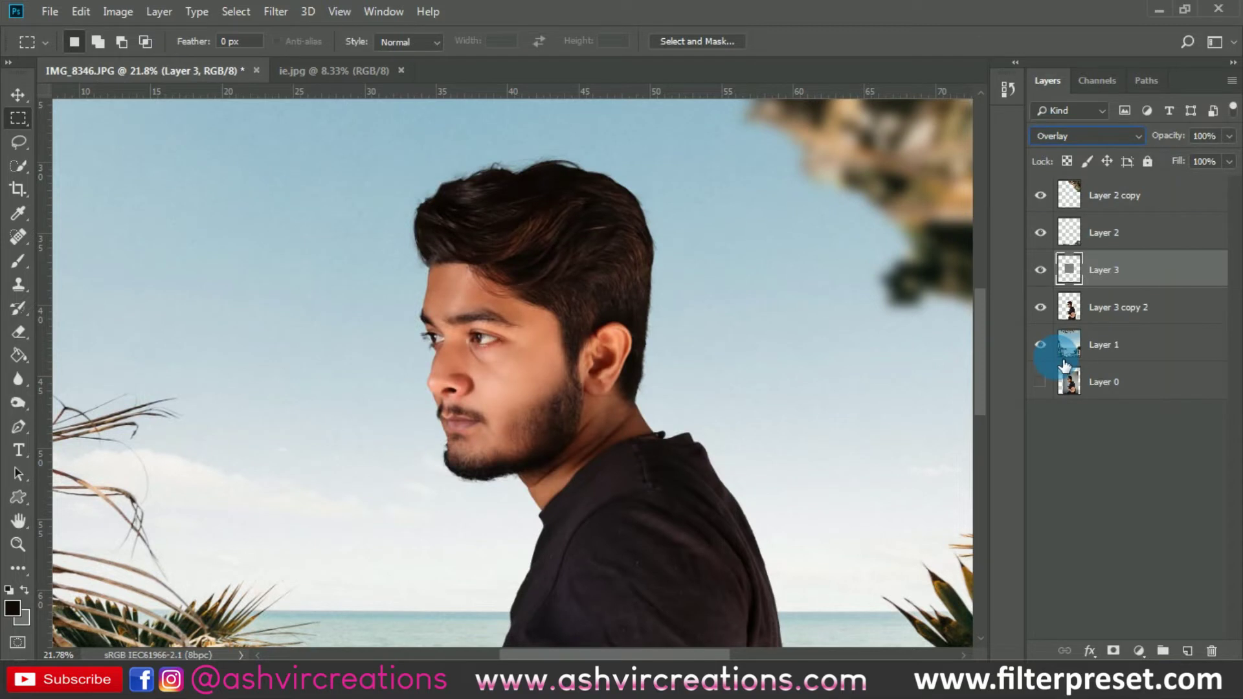
left_click(191, 320)
left_click(18, 380)
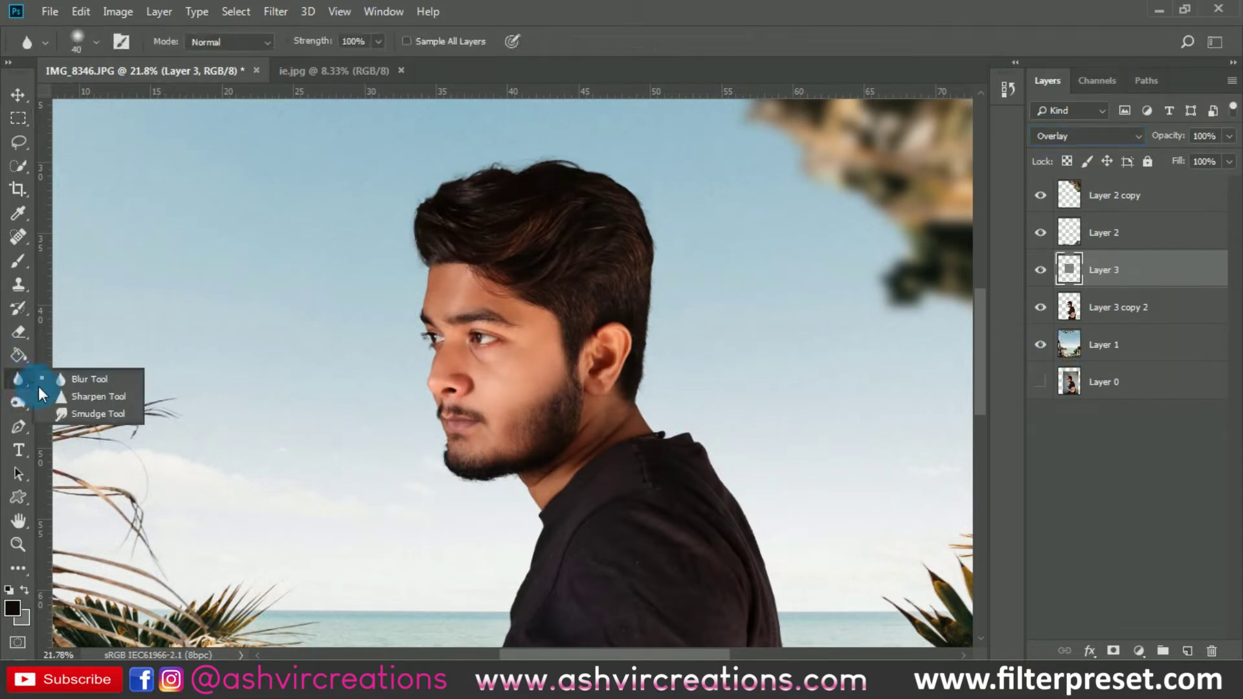
Brighten the man's cheekbone on Layer 3 with the Dodge Tool, set to Midtones at 10% exposure, and check it against the hidden layer.
left_click(18, 396)
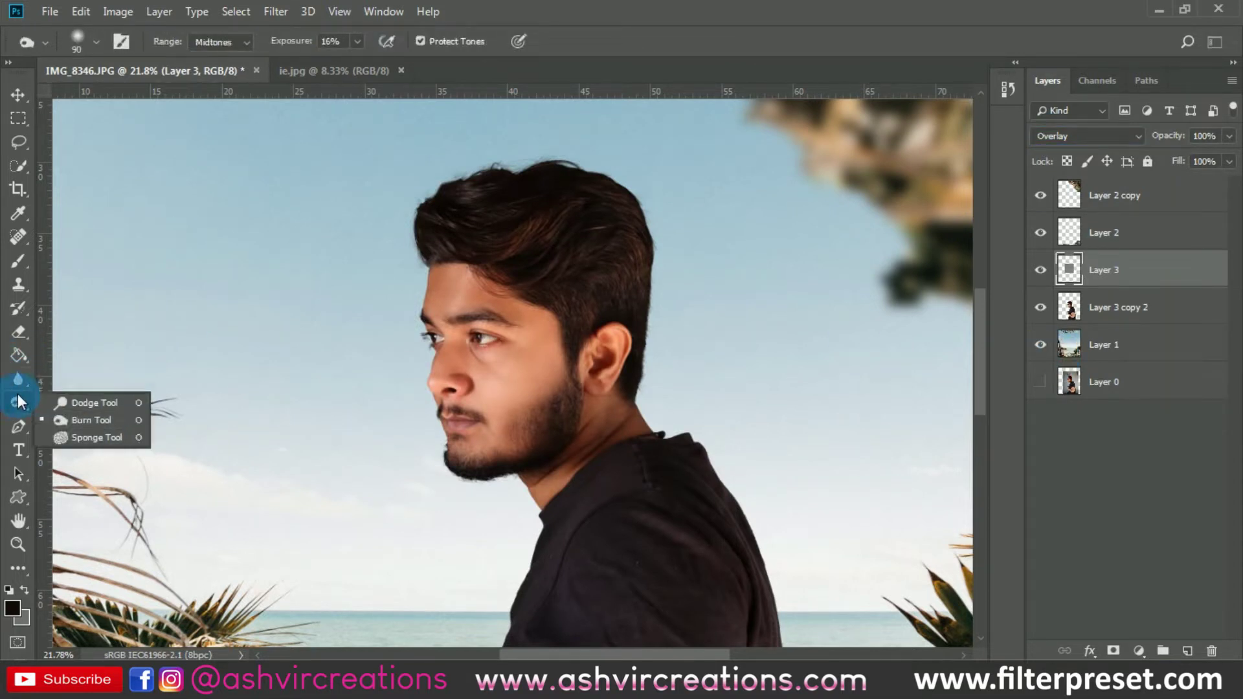
left_click(79, 401)
left_click(424, 327)
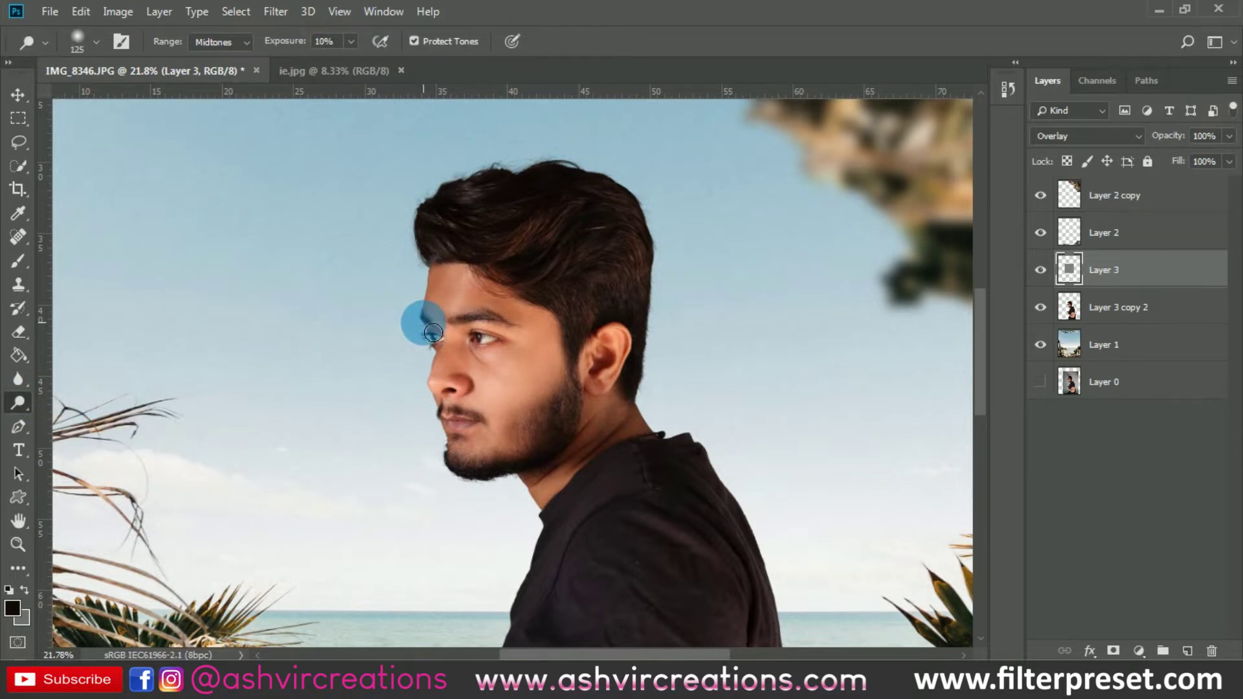
scroll(421, 324, "up", 5)
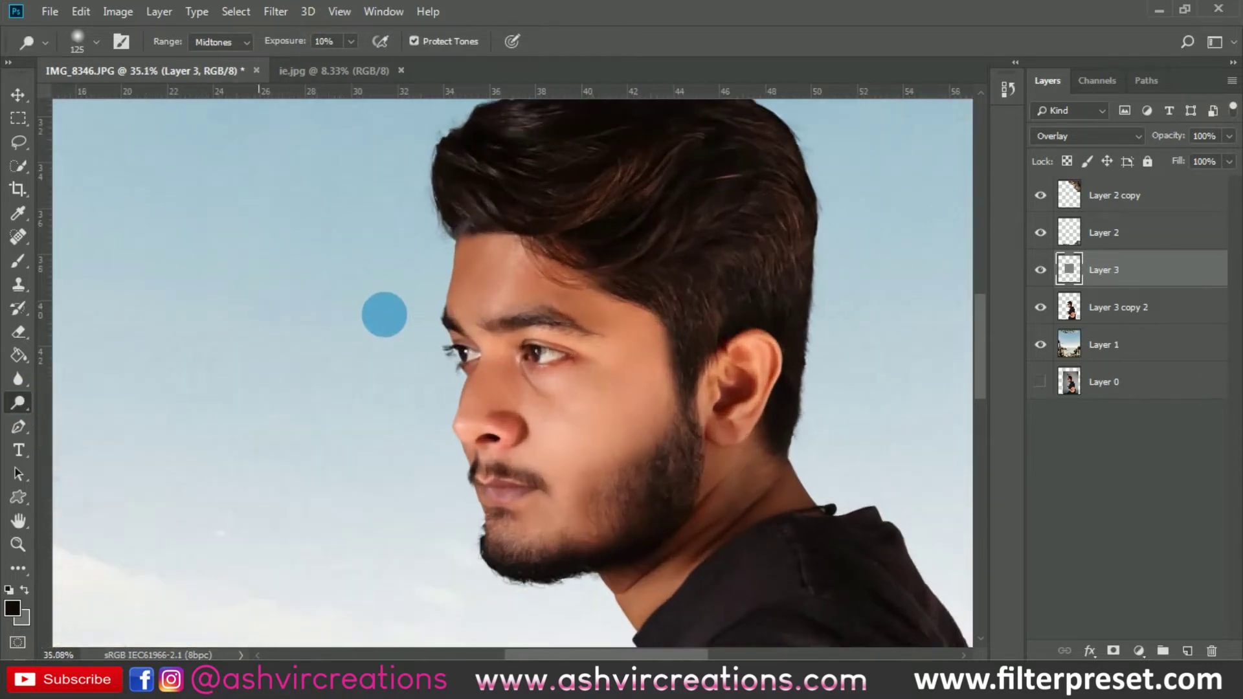
mouse_move(642, 431)
left_mouse_down()
mouse_move(666, 438)
mouse_move(613, 466)
mouse_move(563, 439)
mouse_move(569, 484)
mouse_move(669, 438)
mouse_move(693, 405)
mouse_move(305, 161)
mouse_move(314, 104)
mouse_move(666, 416)
mouse_move(704, 415)
mouse_move(583, 436)
mouse_move(691, 414)
mouse_move(578, 507)
mouse_move(569, 438)
mouse_move(621, 480)
mouse_move(666, 444)
mouse_move(575, 471)
mouse_move(687, 430)
mouse_move(531, 441)
mouse_move(609, 464)
mouse_move(650, 421)
left_mouse_up()
key("h")
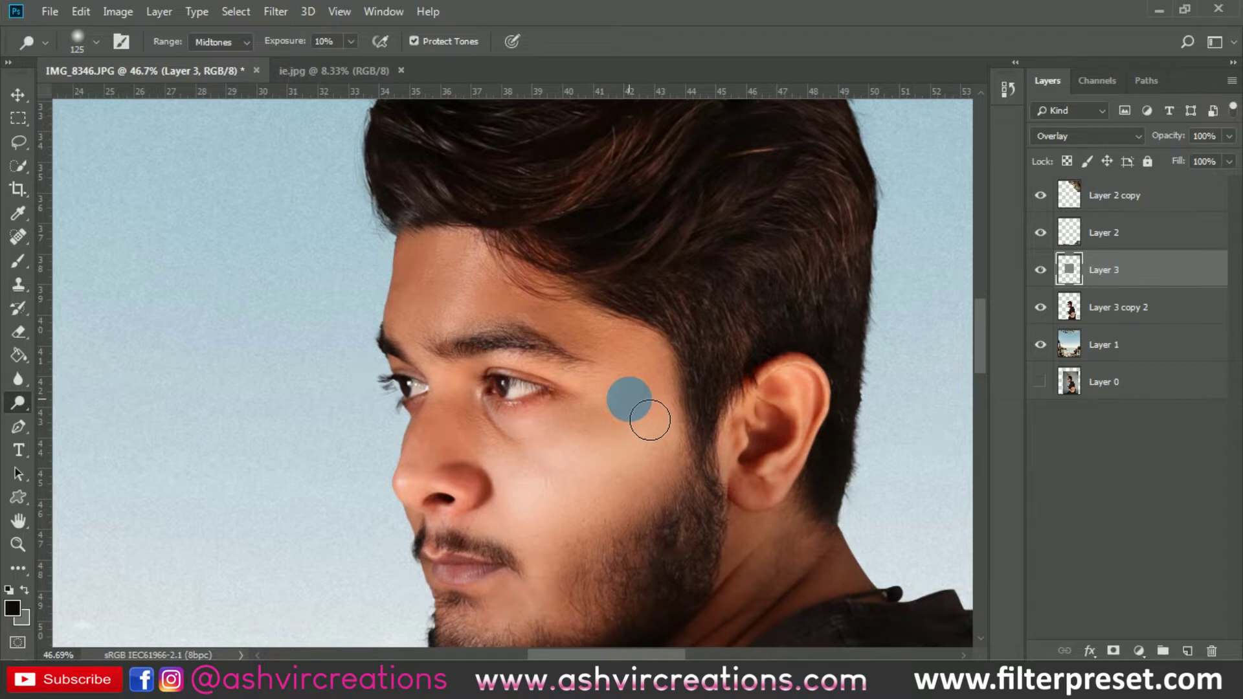
mouse_move(650, 420)
left_mouse_down()
mouse_move(576, 410)
mouse_move(660, 449)
mouse_move(659, 479)
mouse_move(654, 425)
left_mouse_up()
scroll(661, 460, "down", 1)
scroll(655, 425, "up", 2)
left_click(1040, 270)
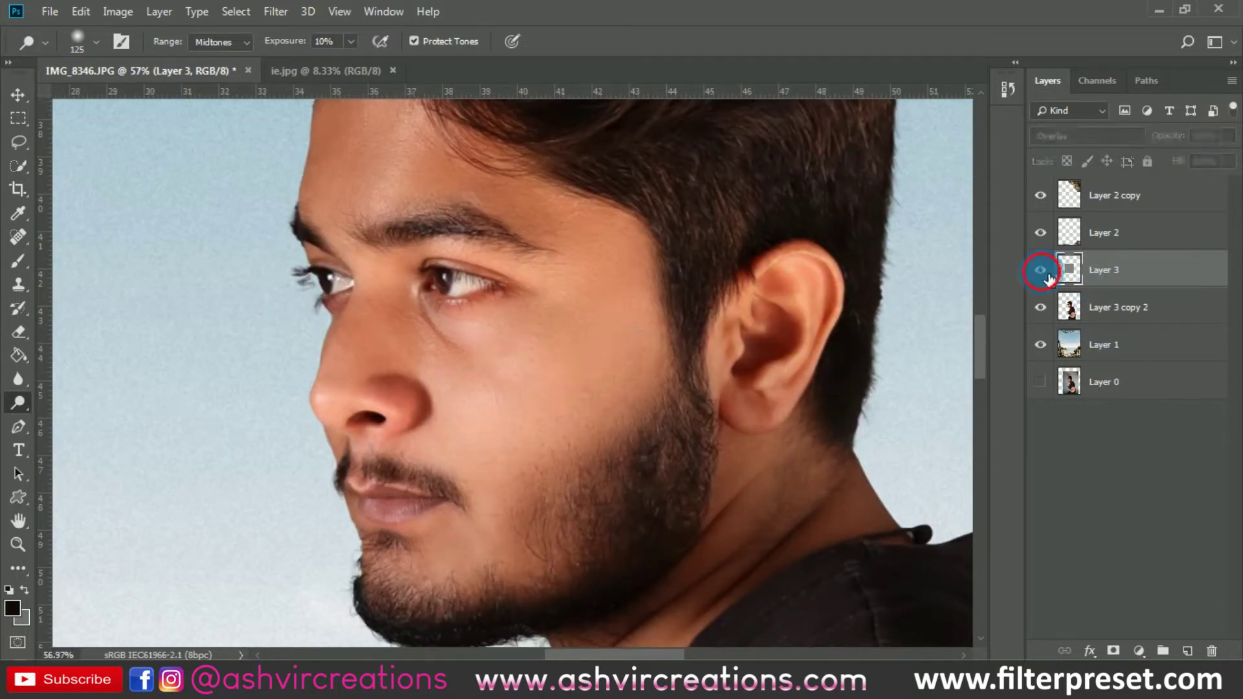
left_click(1040, 270)
Dodge the highlight further across the cheek, from beside the ear to beside the nose, with a size 125 brush.
mouse_move(745, 340)
left_mouse_down()
mouse_move(606, 342)
mouse_move(671, 341)
mouse_move(637, 371)
mouse_move(503, 418)
mouse_move(496, 501)
mouse_move(471, 389)
mouse_move(507, 413)
mouse_move(687, 354)
mouse_move(479, 453)
mouse_move(707, 380)
mouse_move(641, 390)
mouse_move(454, 463)
mouse_move(522, 432)
mouse_move(471, 523)
mouse_move(479, 406)
mouse_move(507, 401)
mouse_move(540, 429)
mouse_move(515, 472)
mouse_move(503, 464)
mouse_move(674, 389)
mouse_move(476, 467)
left_mouse_up()
key("bracketright")
key("bracketright")
key("bracketleft")
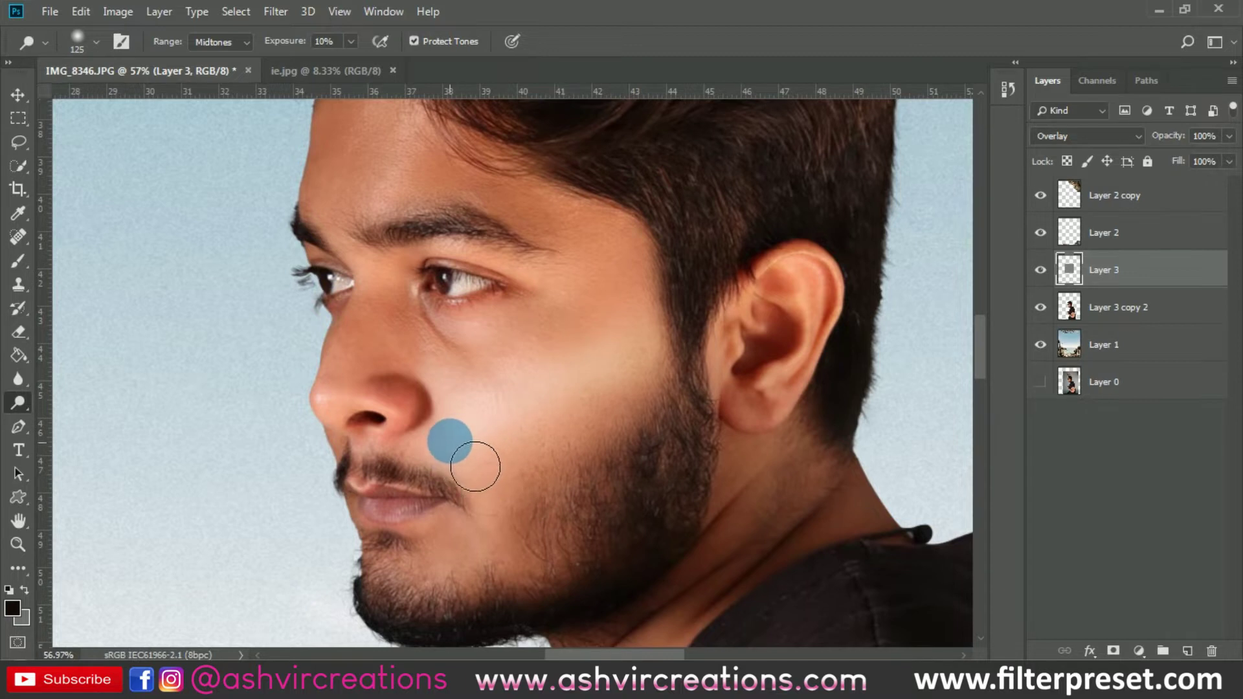
scroll(478, 455, "down", 3)
scroll(536, 364, "up", 3)
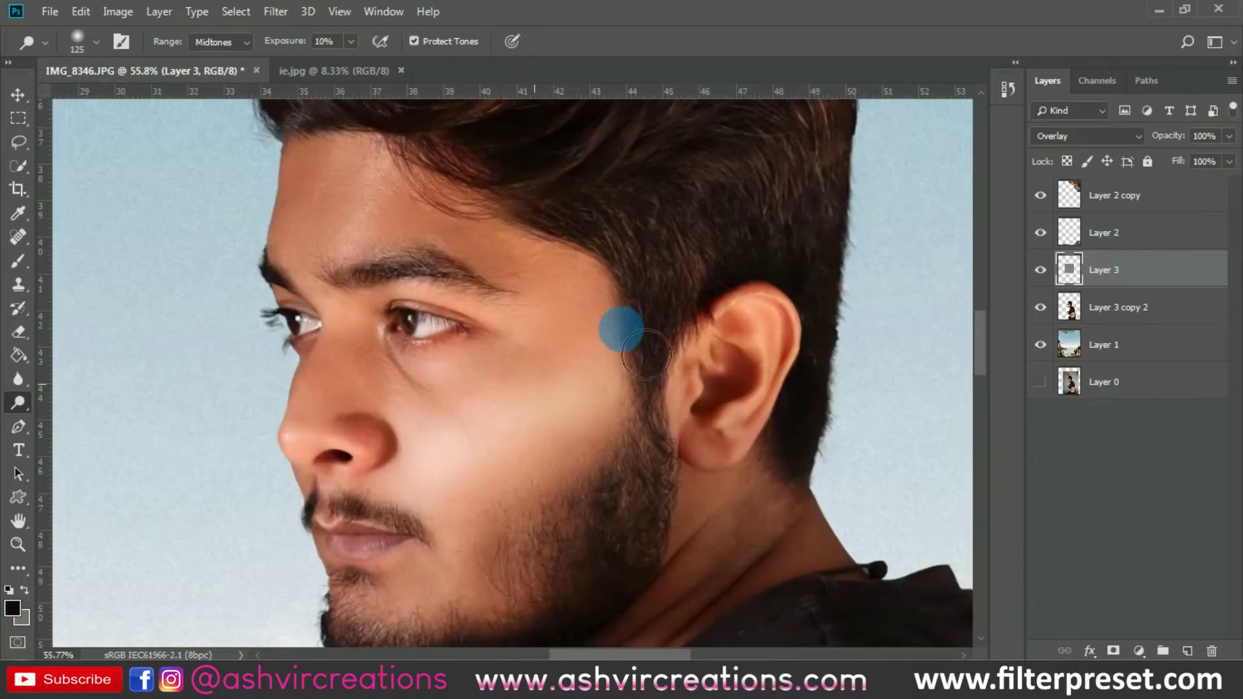
scroll(638, 388, "up", 1)
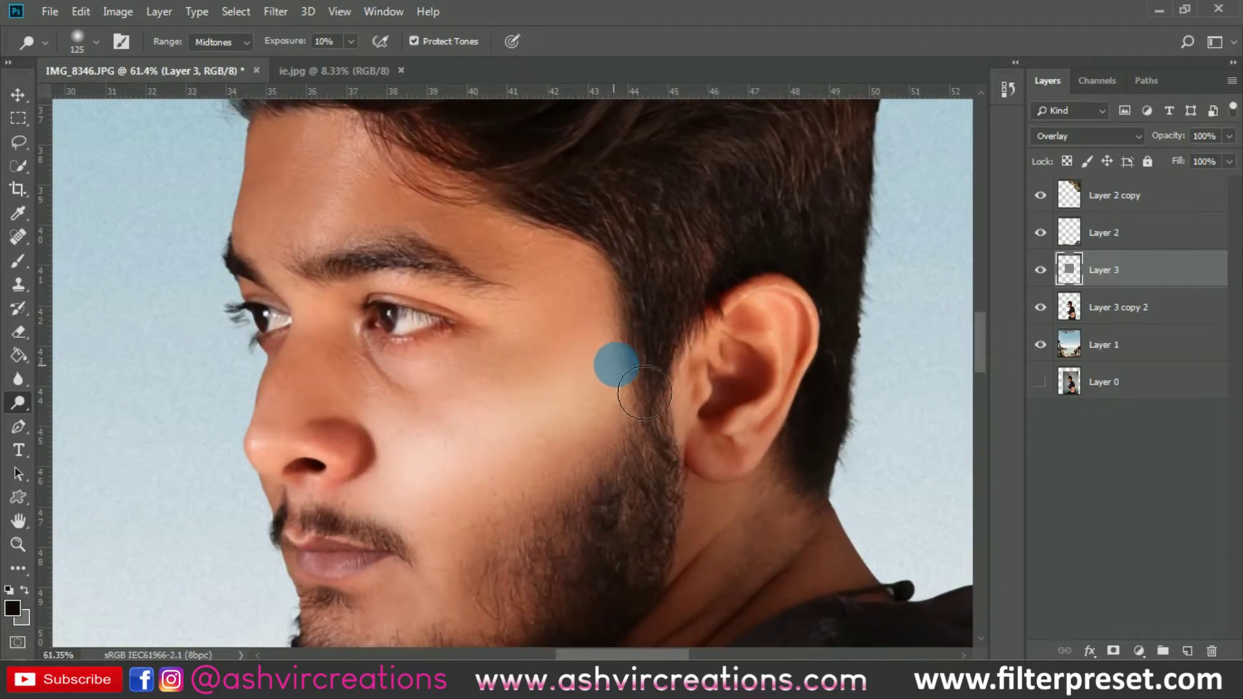
scroll(647, 393, "up", 1)
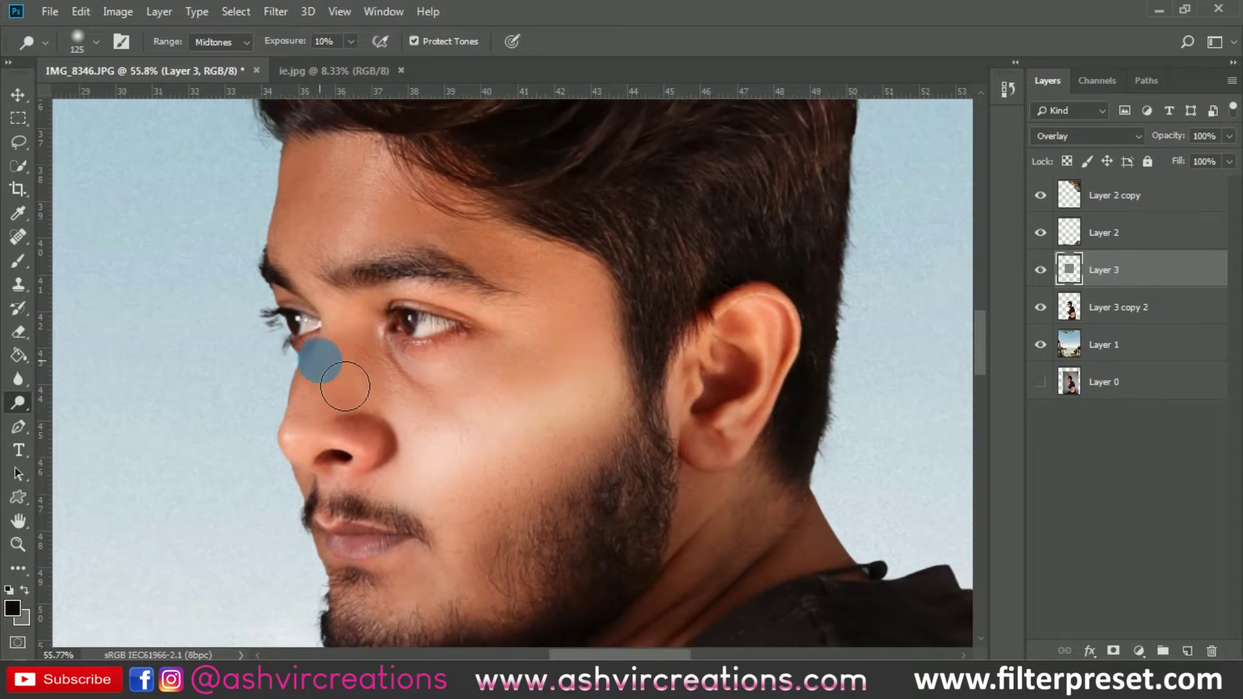
scroll(328, 353, "up", 1)
Dodge highlights on the man's nose and forehead using a smaller brush of size 100.
key("bracketleft")
key("bracketleft")
mouse_move(341, 310)
left_mouse_down()
mouse_move(325, 398)
mouse_move(292, 459)
mouse_move(348, 345)
mouse_move(331, 290)
mouse_move(333, 374)
mouse_move(304, 459)
mouse_move(324, 250)
mouse_move(425, 375)
mouse_move(334, 444)
mouse_move(361, 291)
mouse_move(319, 214)
mouse_move(469, 277)
mouse_move(499, 375)
mouse_move(476, 358)
mouse_move(409, 377)
mouse_move(418, 252)
mouse_move(393, 381)
mouse_move(413, 370)
mouse_move(448, 394)
mouse_move(421, 394)
mouse_move(403, 374)
mouse_move(426, 286)
mouse_move(447, 330)
mouse_move(482, 329)
mouse_move(495, 308)
mouse_move(472, 381)
mouse_move(449, 297)
mouse_move(408, 378)
mouse_move(477, 299)
left_mouse_up()
scroll(328, 208, "down", 2)
key("bracketright")
key("bracketright")
key("bracketleft")
scroll(483, 311, "down", 4)
scroll(488, 270, "up", 4)
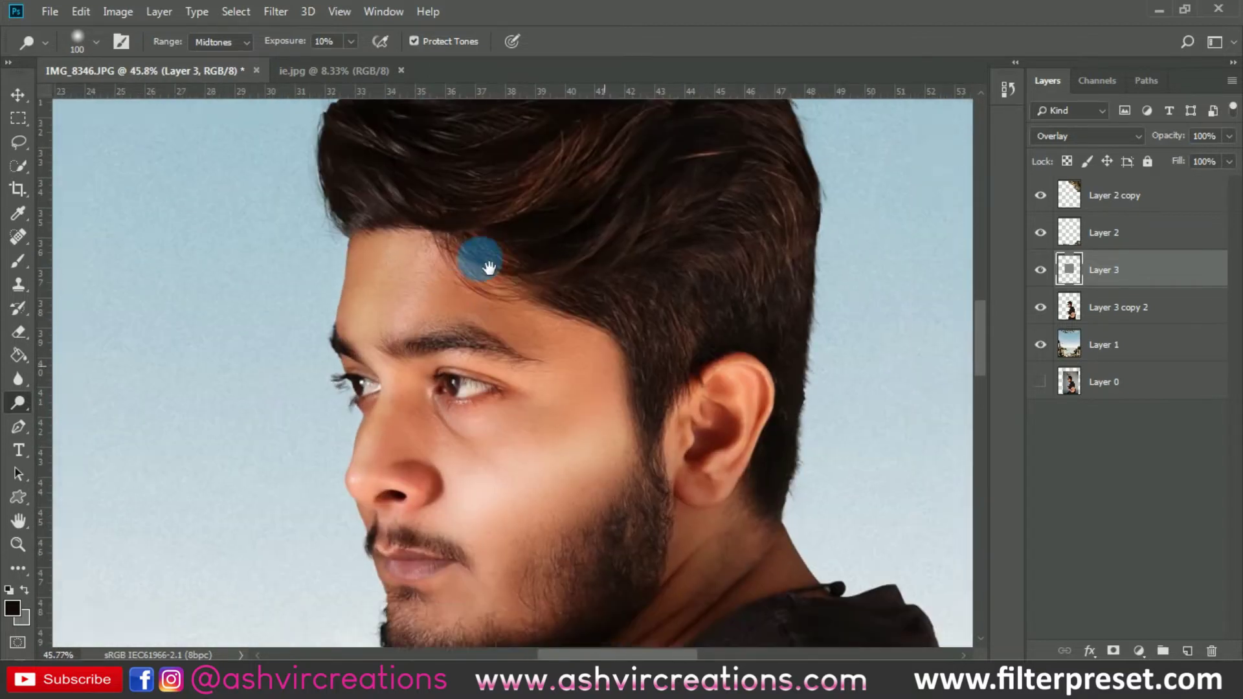
mouse_move(466, 374)
left_mouse_down()
mouse_move(519, 409)
mouse_move(575, 378)
left_mouse_up()
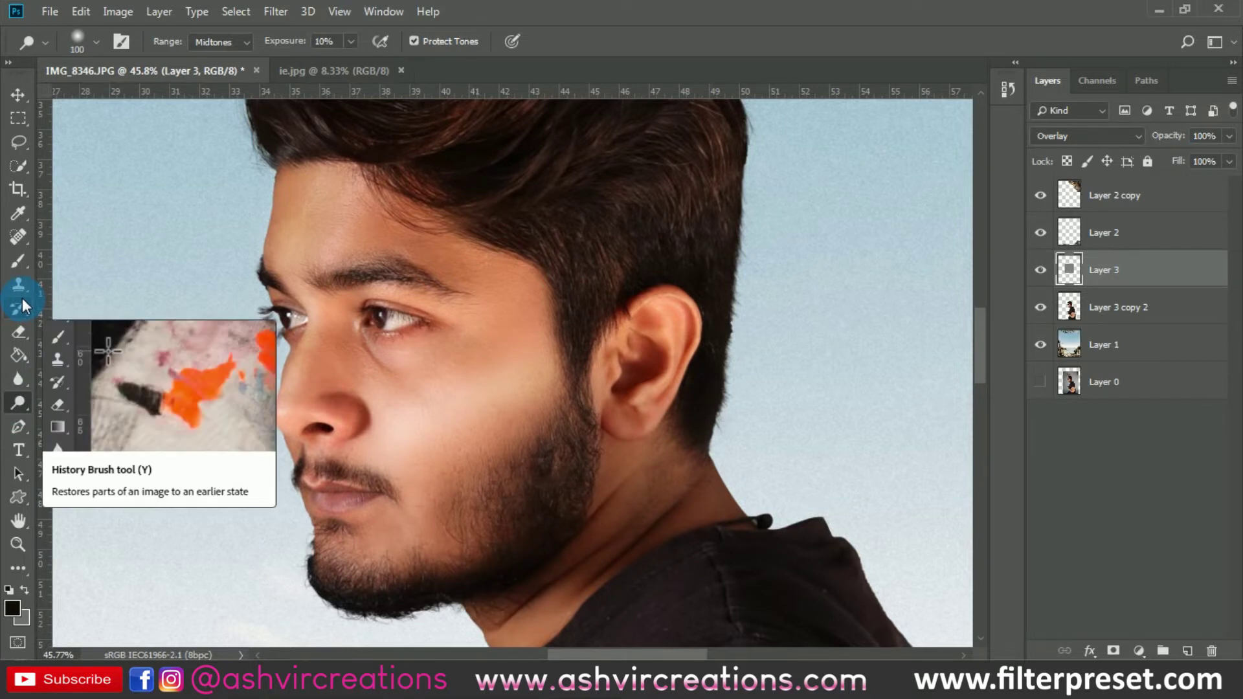
Darken the area below the cheekbone and along the bearded jaw with the Burn Tool, Midtones at 16% exposure and brush size 150.
left_click_drag(18, 402, 70, 408)
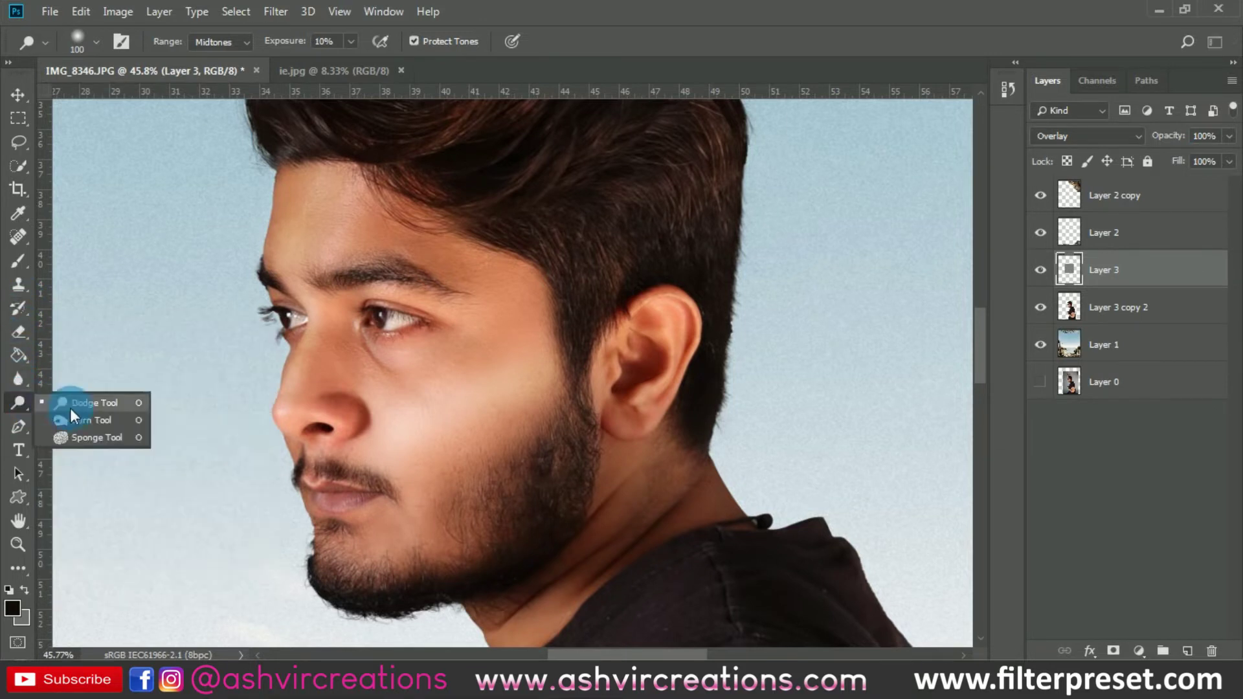
left_click(81, 421)
scroll(508, 419, "up", 2)
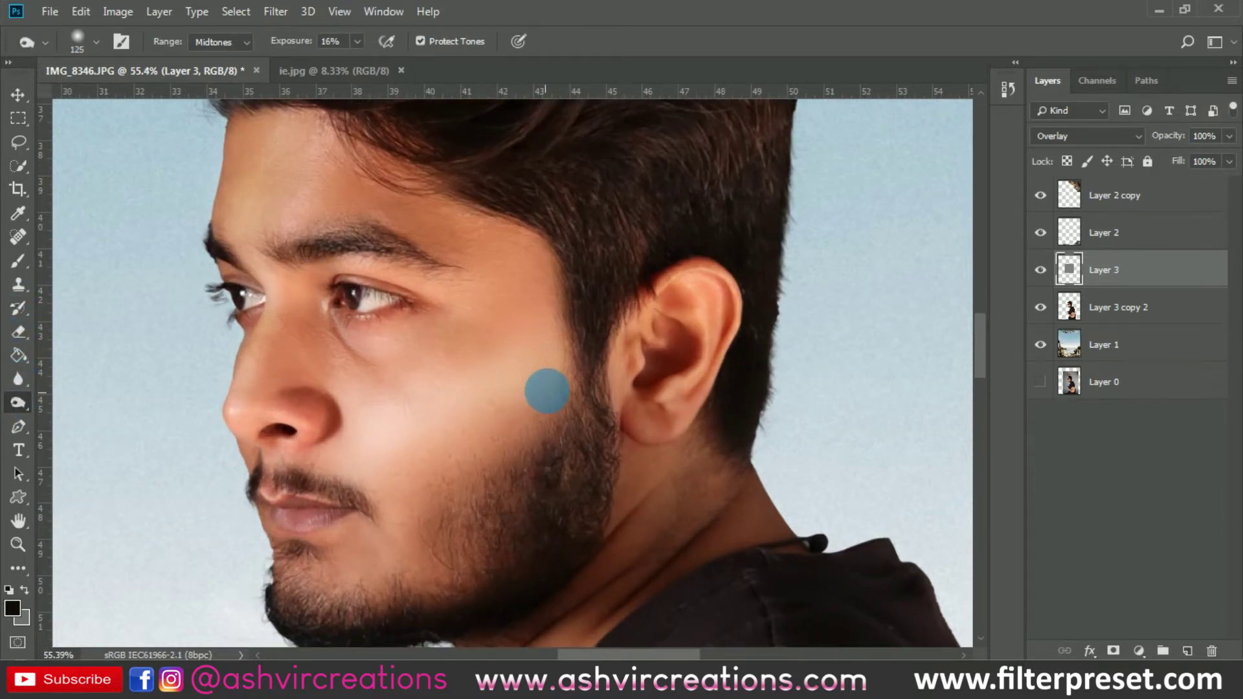
mouse_move(566, 415)
left_mouse_down()
mouse_move(423, 541)
mouse_move(594, 380)
mouse_move(503, 483)
mouse_move(496, 475)
mouse_move(585, 389)
mouse_move(455, 485)
mouse_move(424, 524)
mouse_move(406, 609)
mouse_move(455, 577)
left_mouse_up()
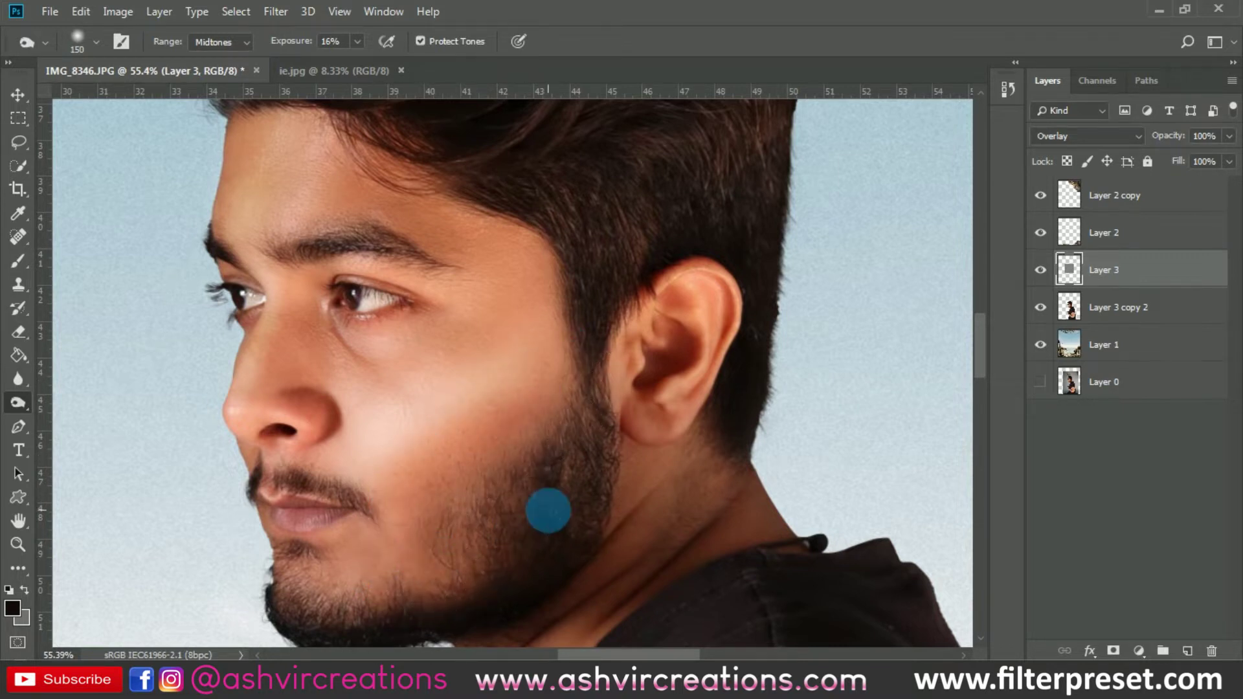
scroll(547, 511, "down", 3)
scroll(570, 415, "up", 2)
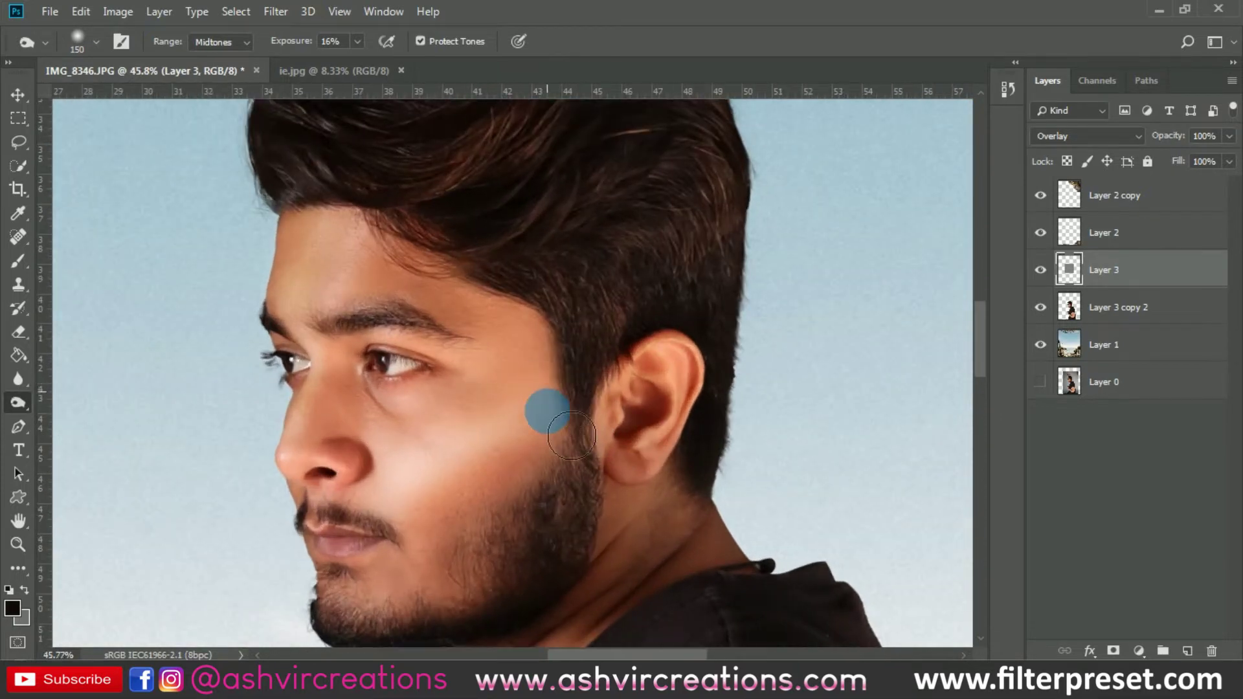
mouse_move(558, 480)
left_mouse_down()
mouse_move(501, 558)
mouse_move(593, 538)
left_mouse_up()
Compare the face with and without the dodge and burn on Layer 3, both close up and in the wider composition.
scroll(594, 538, "down", 2)
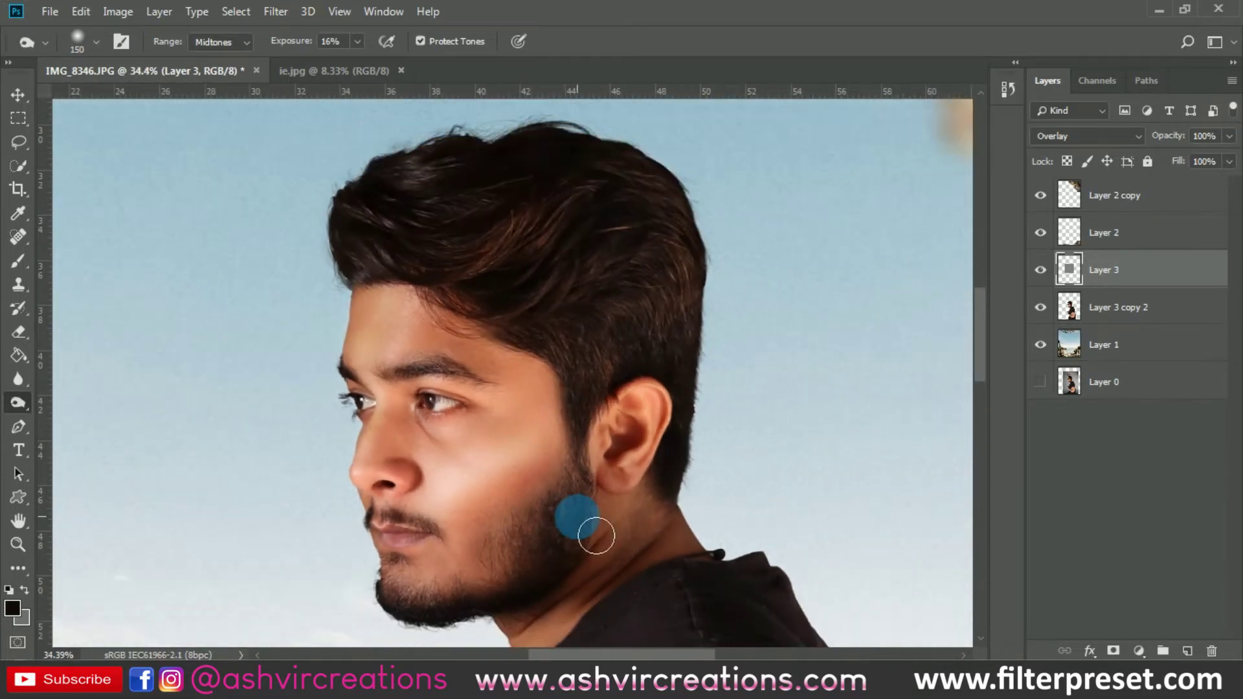
scroll(569, 512, "up", 4)
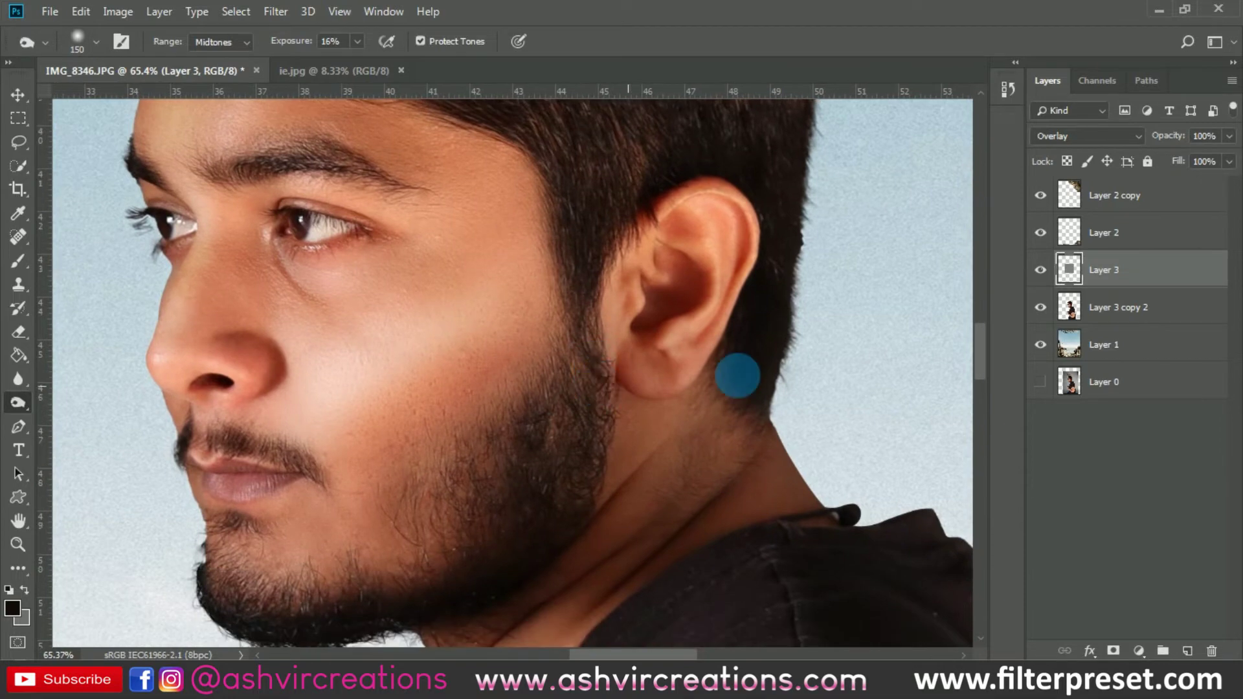
left_click(1047, 272)
left_click(1047, 271)
left_click(1047, 272)
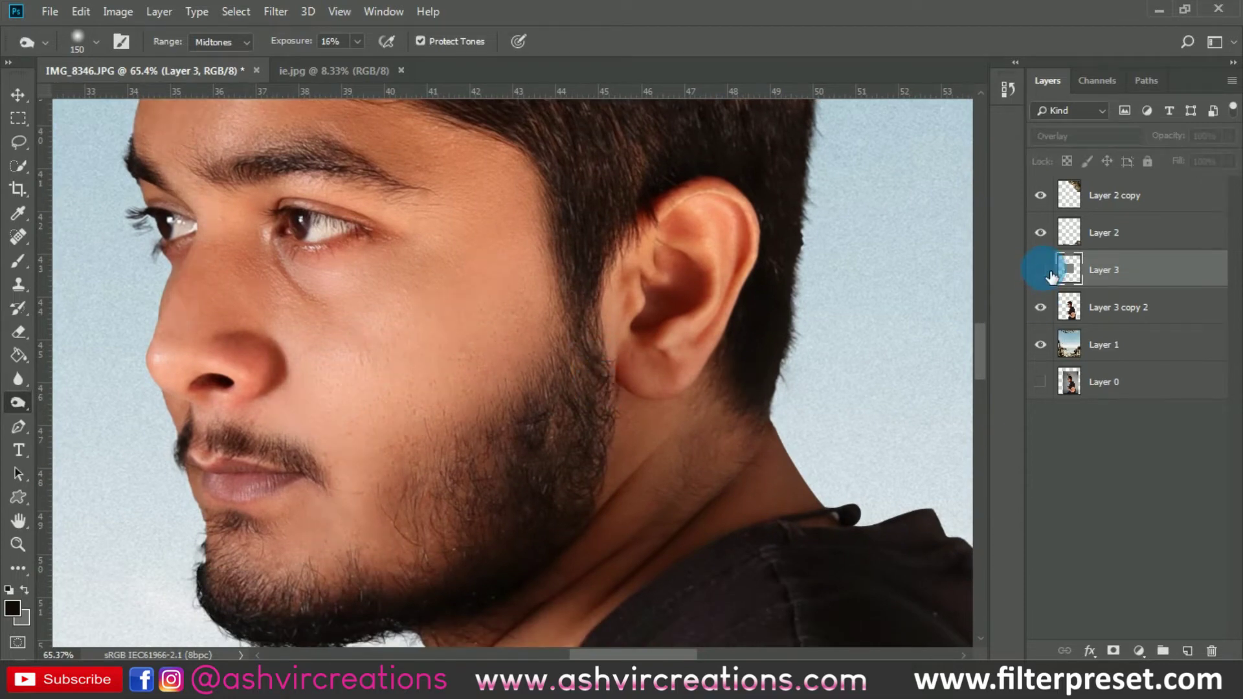
left_click(1047, 271)
scroll(661, 343, "down", 5)
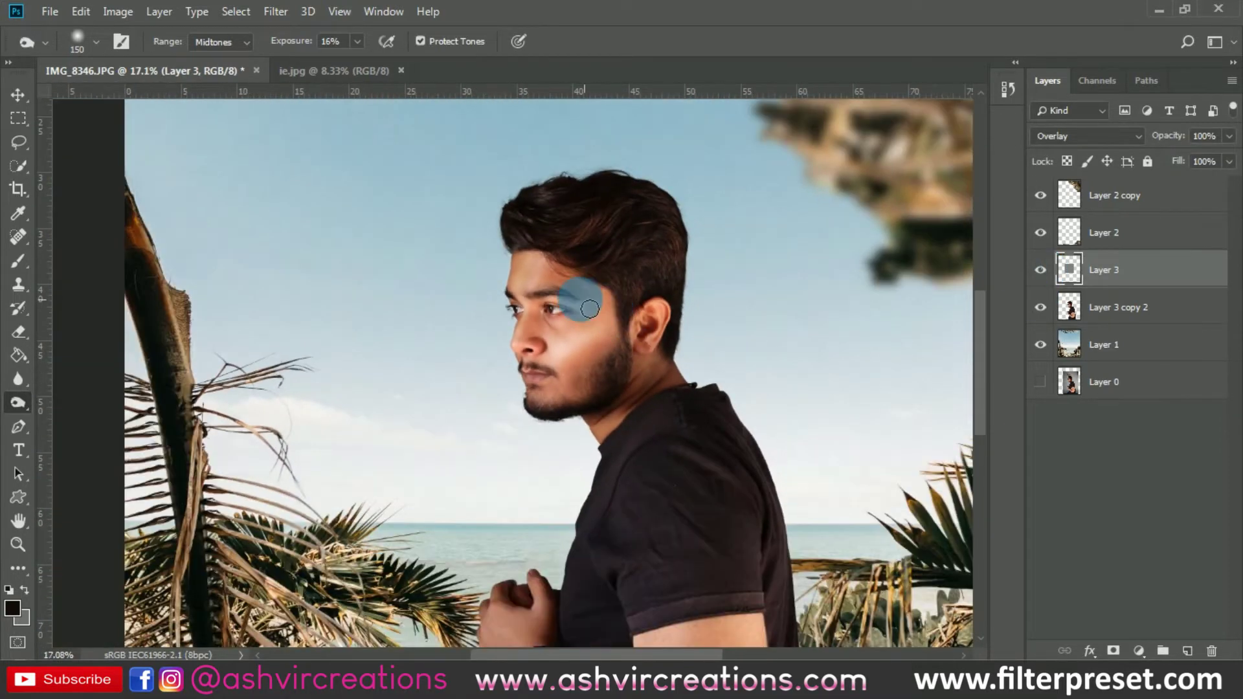
scroll(589, 309, "up", 3)
left_click(1040, 270)
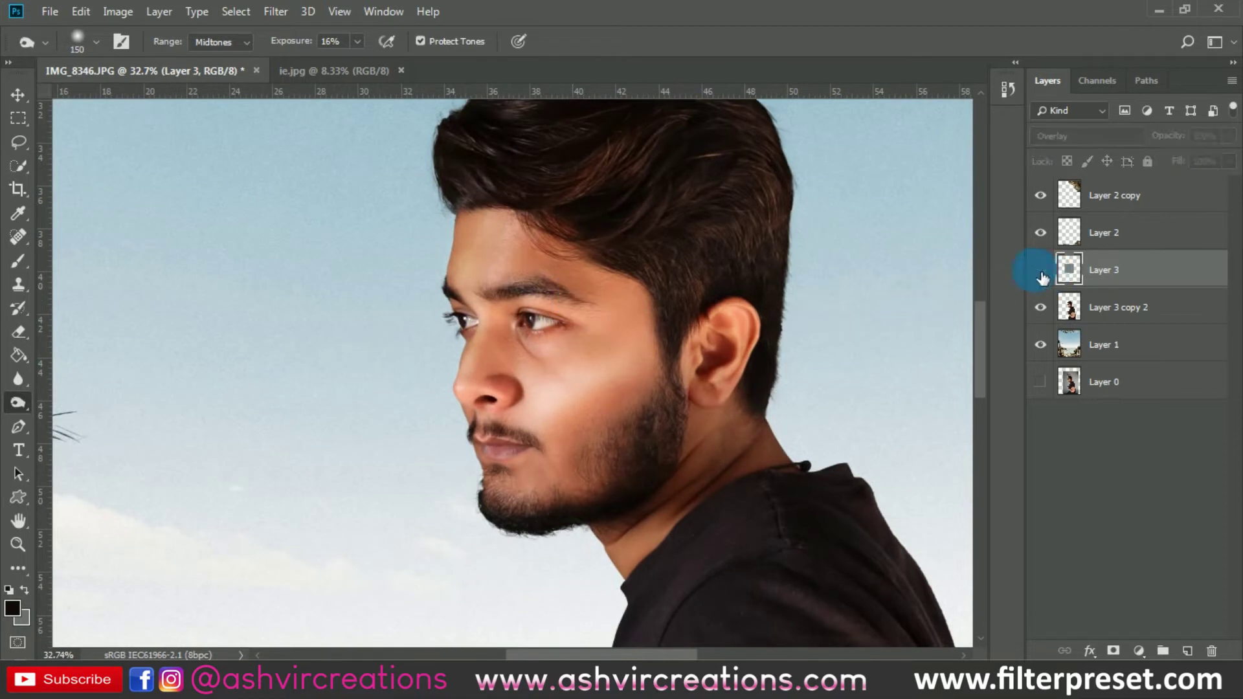
left_click(1041, 270)
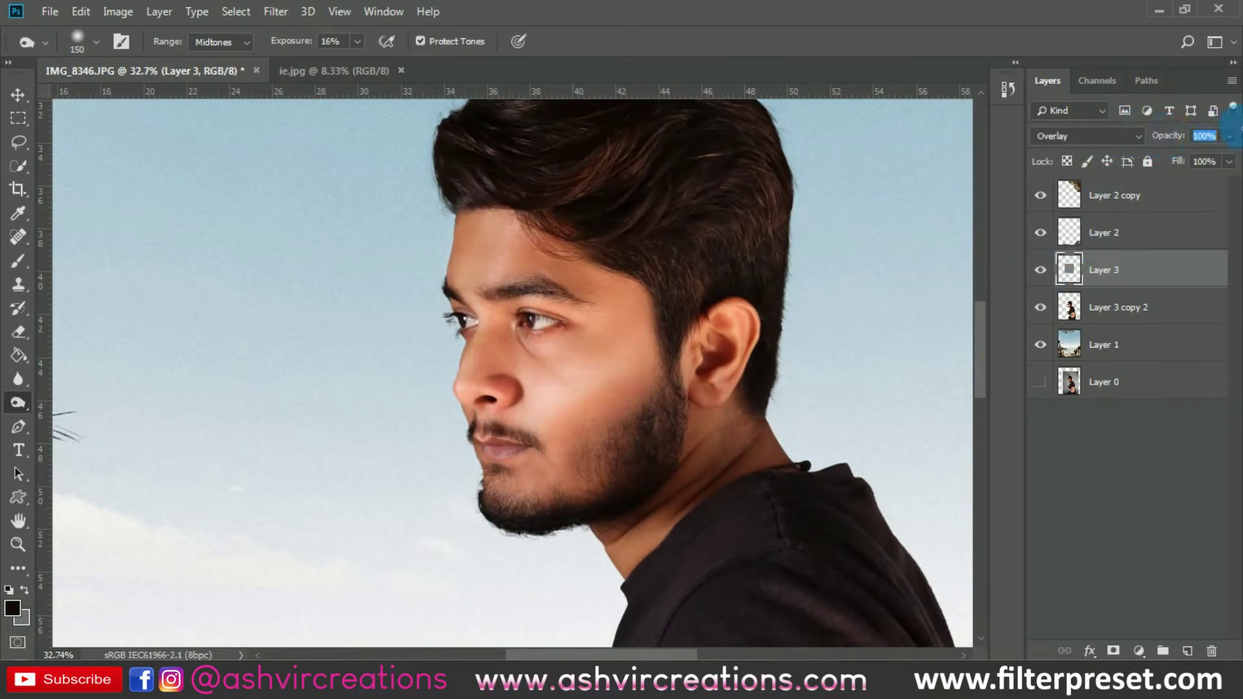
left_click_drag(1236, 134, 1209, 135)
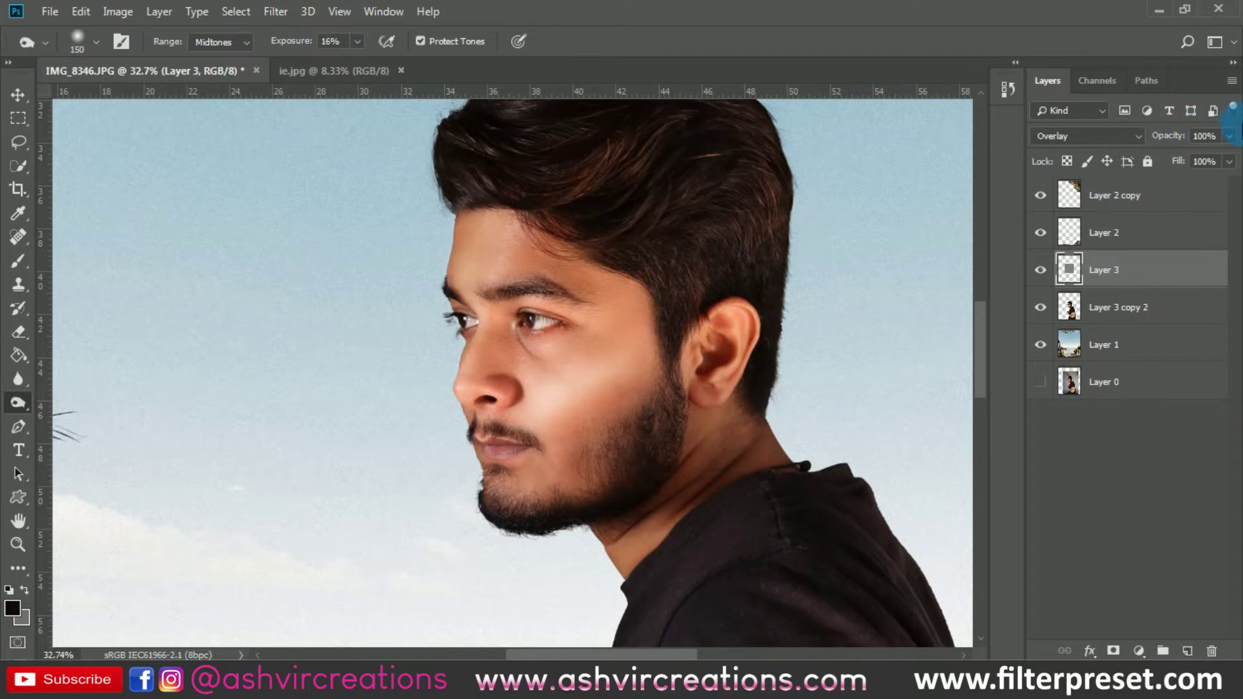
Soften the cheek's dodge and burn on Layer 3 with a Soft Round Eraser, size 600 at 28% opacity, and compare with the layer hidden.
left_click(12, 328)
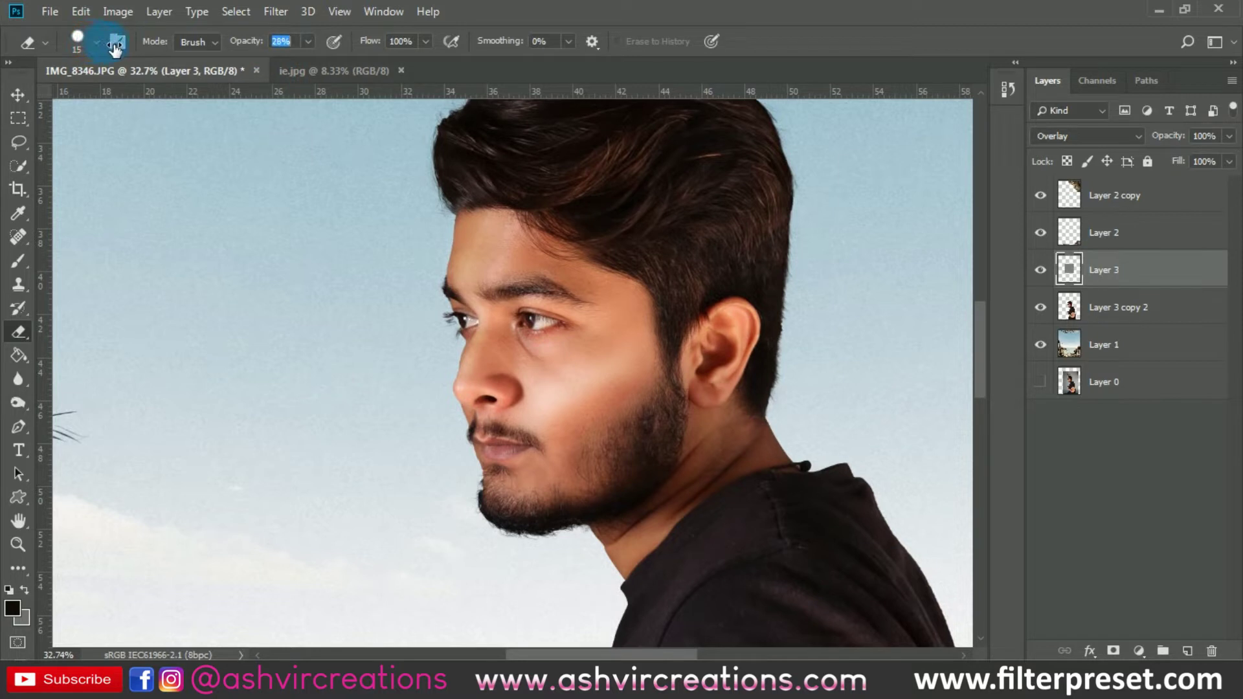
right_click(251, 249)
left_click(349, 409)
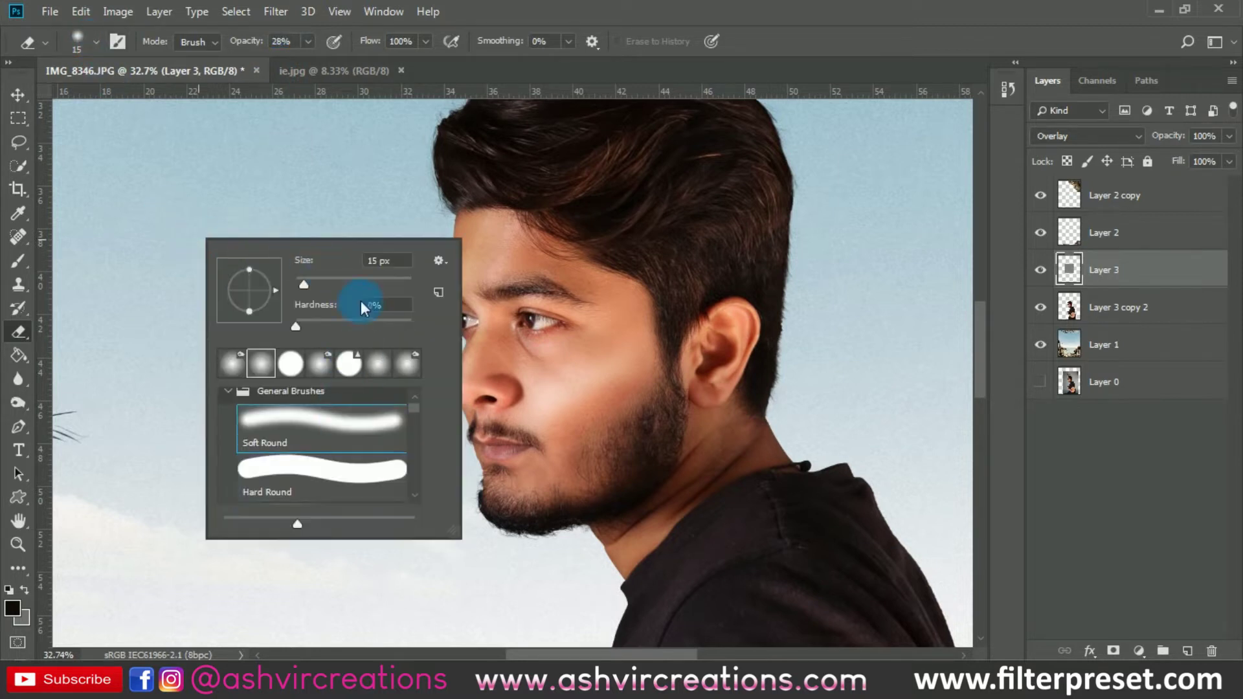
left_click(391, 282)
left_click(882, 18)
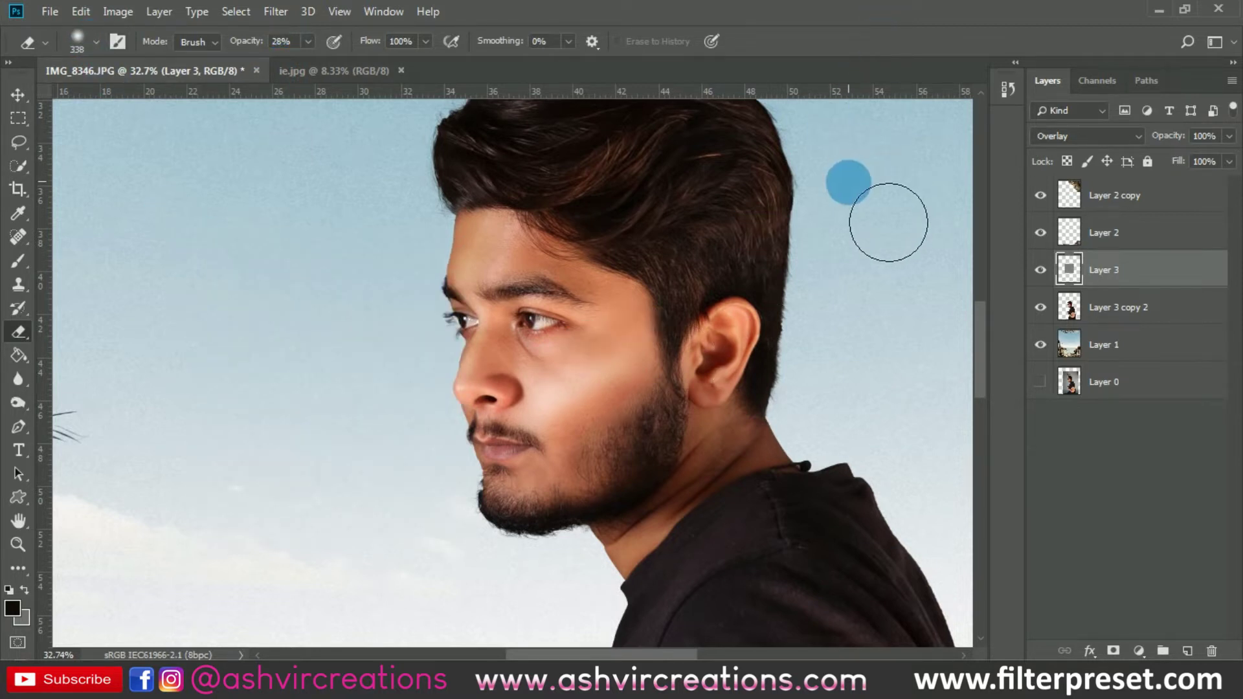
key("bracketright")
key("bracketright")
key("bracketright")
key("bracketright")
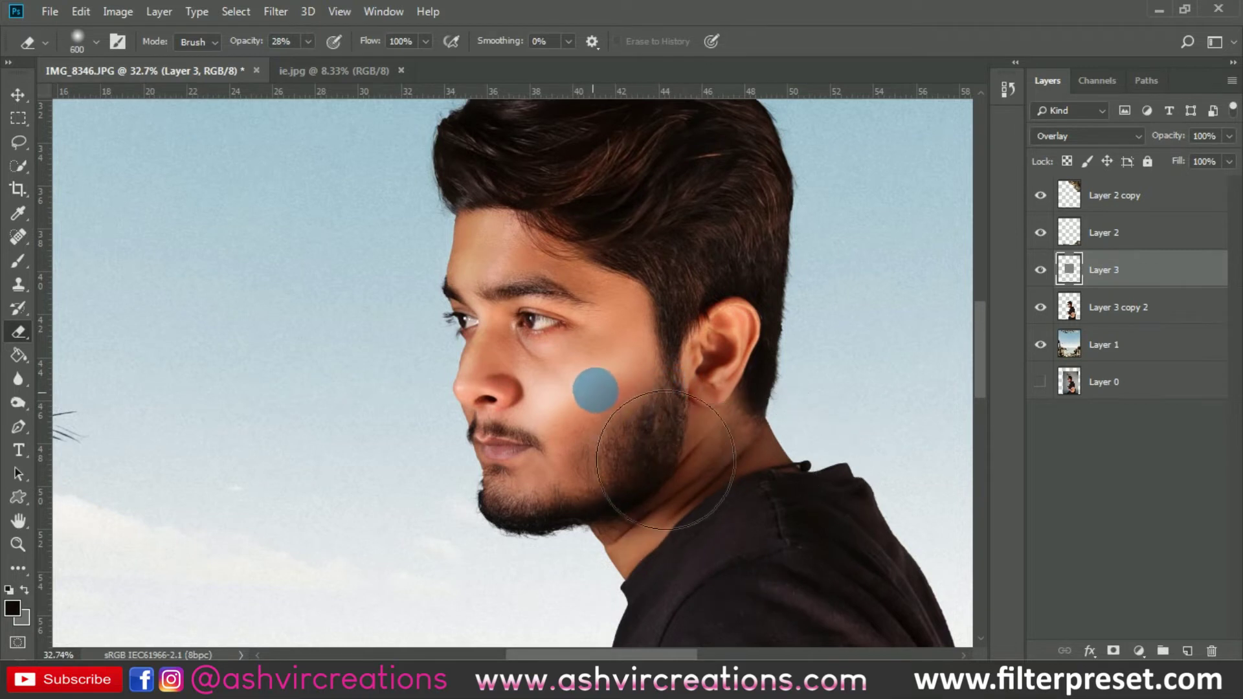
key("bracketleft")
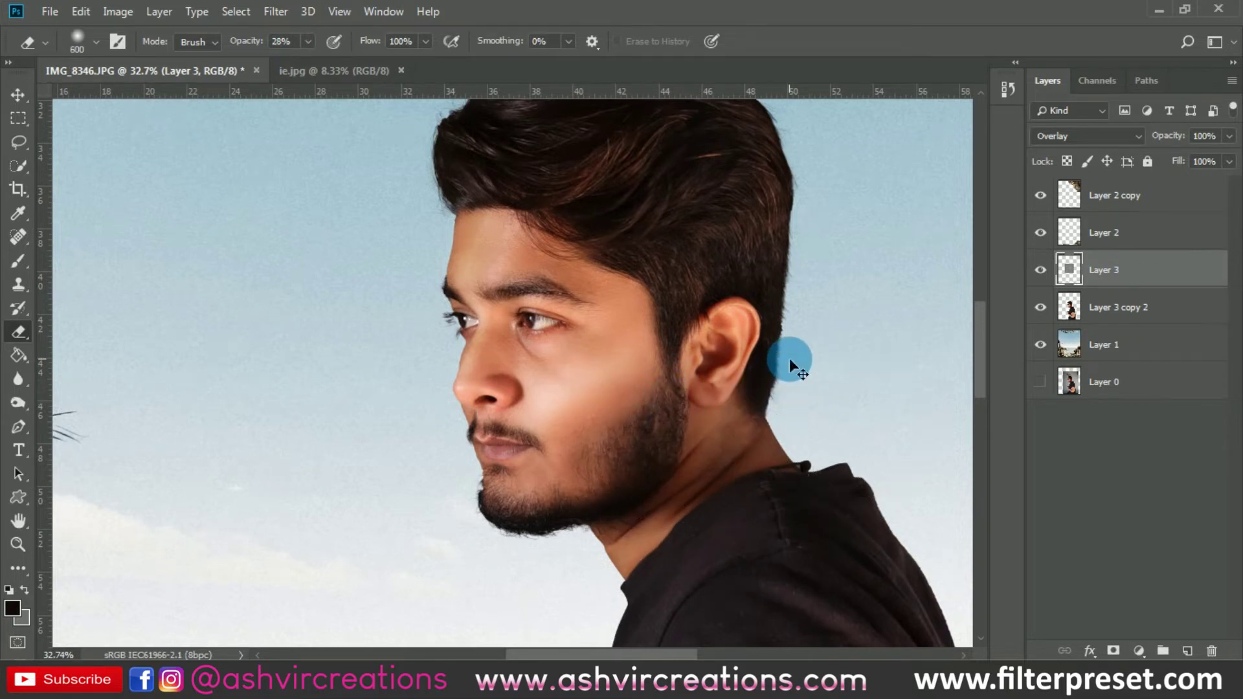
mouse_move(789, 363)
left_mouse_down()
mouse_move(622, 380)
mouse_move(585, 397)
mouse_move(688, 372)
left_mouse_up()
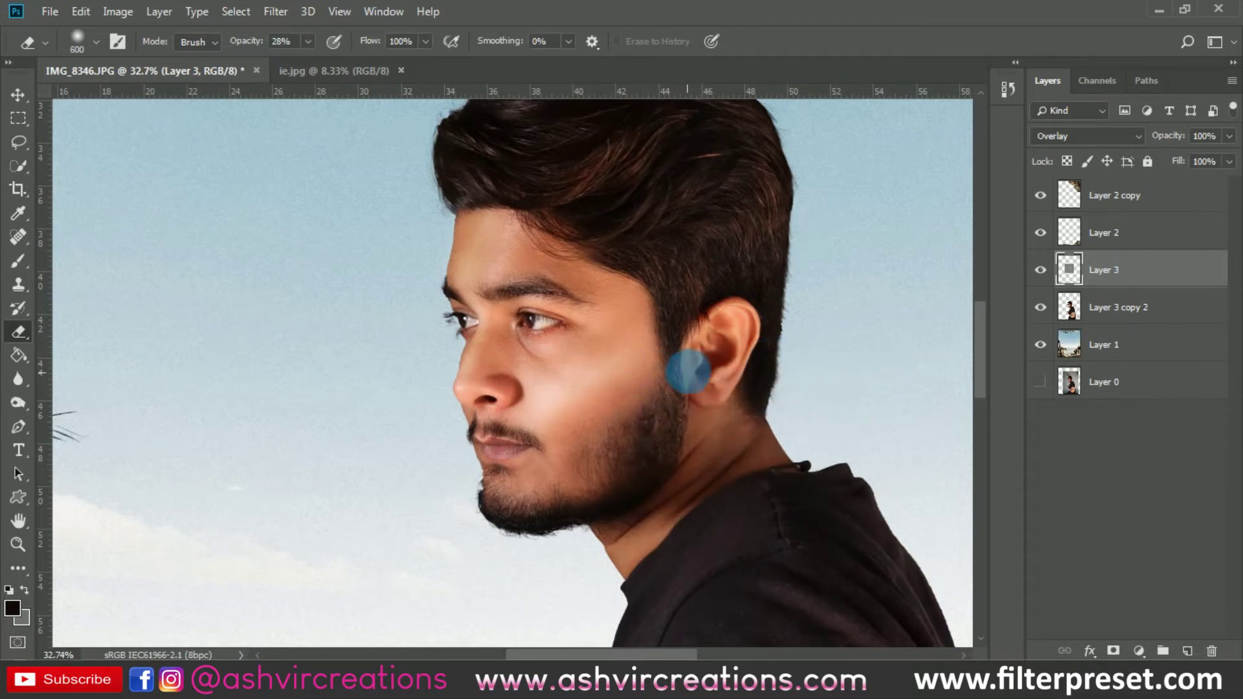
scroll(688, 370, "up", 1)
left_click(1041, 303)
left_click(1040, 270)
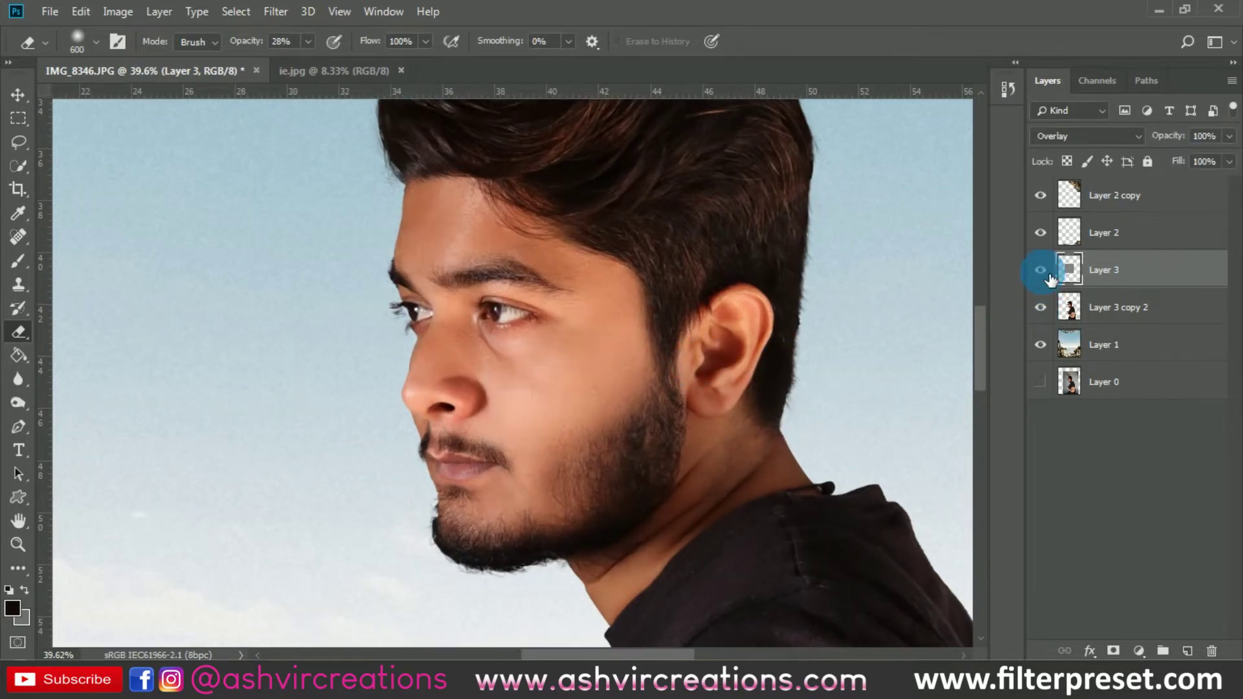
left_click(1040, 270)
Lightly erase the dodging around the forehead and nose with a size 300 Eraser at 28% opacity, and compare with Layer 3 hidden.
left_click_drag(433, 125, 407, 228)
scroll(492, 312, "up", 2)
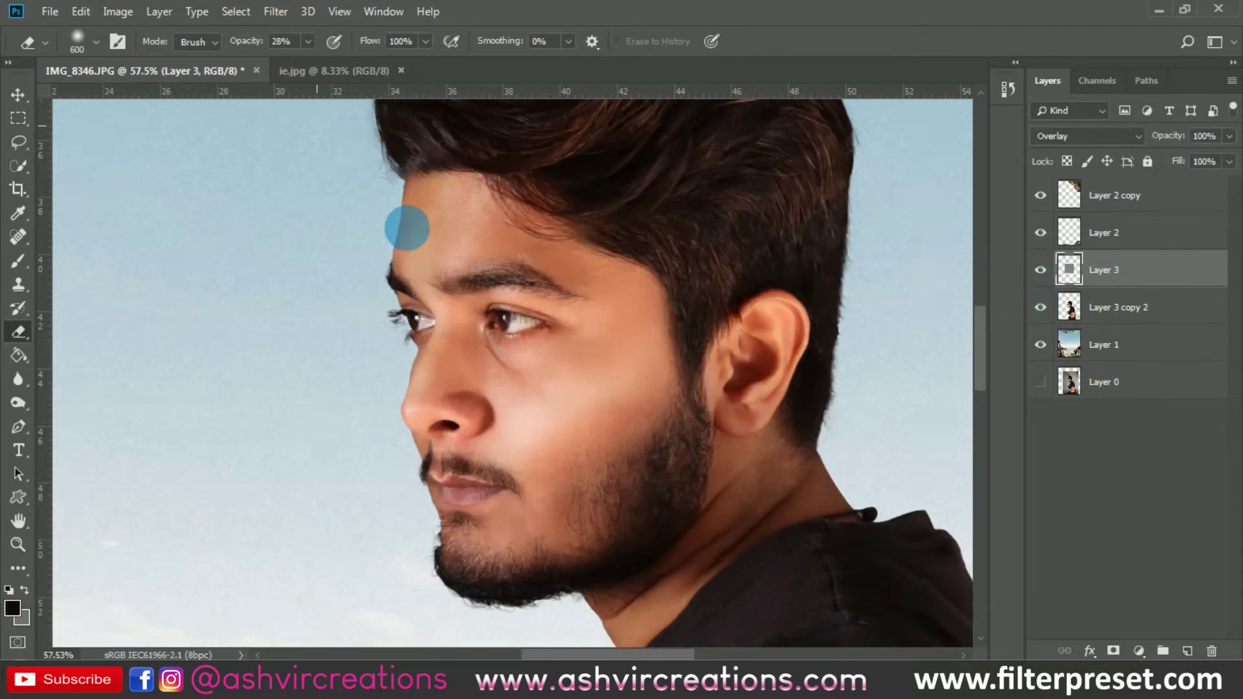
key("bracketleft")
key("bracketleft")
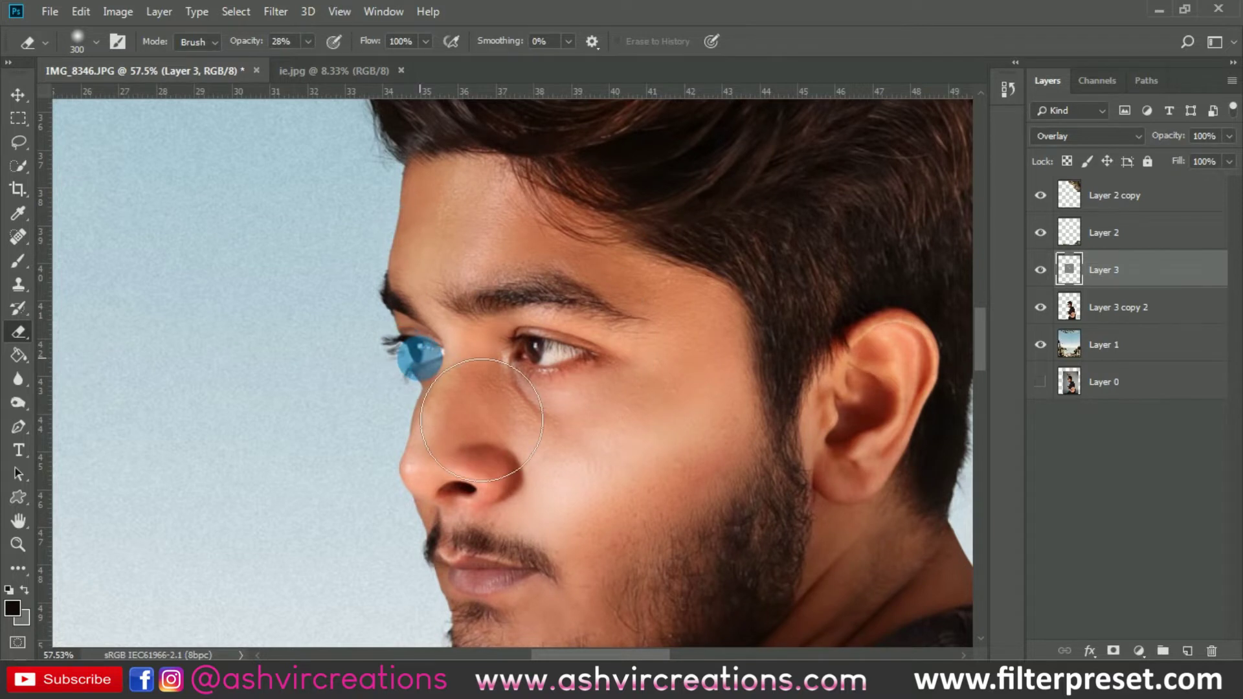
scroll(482, 419, "down", 2)
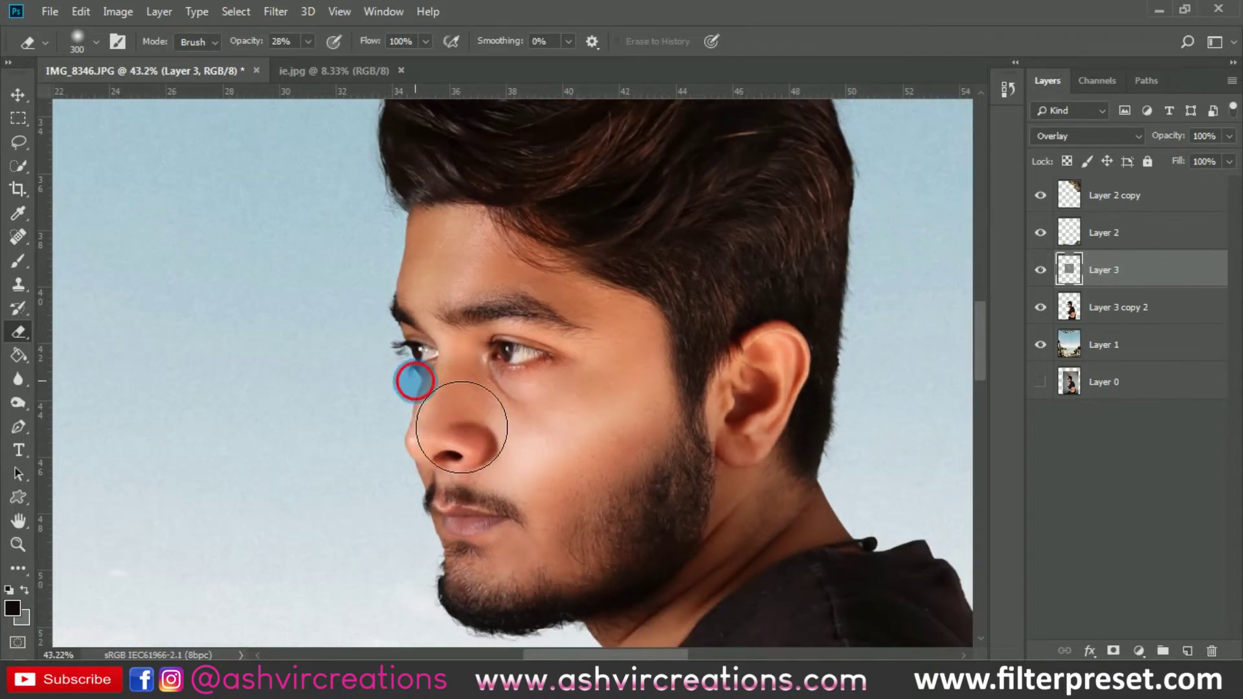
scroll(910, 412, "down", 2)
scroll(879, 399, "up", 2)
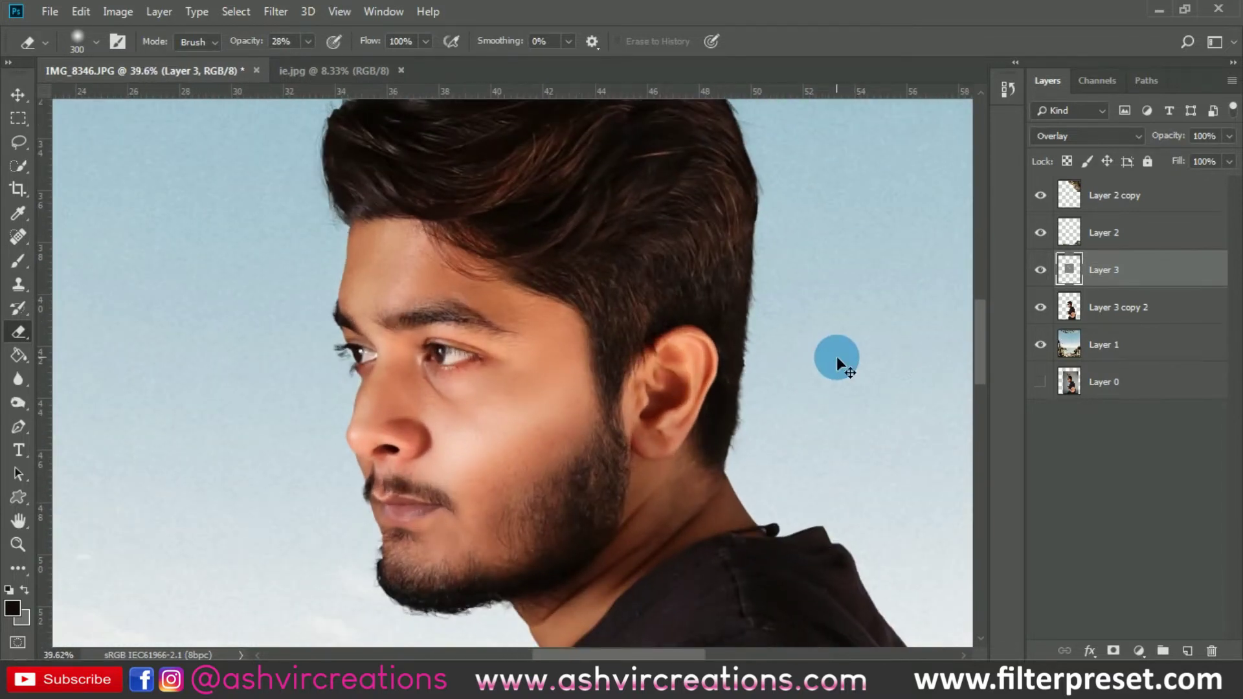
left_click(1041, 275)
left_click(1041, 275)
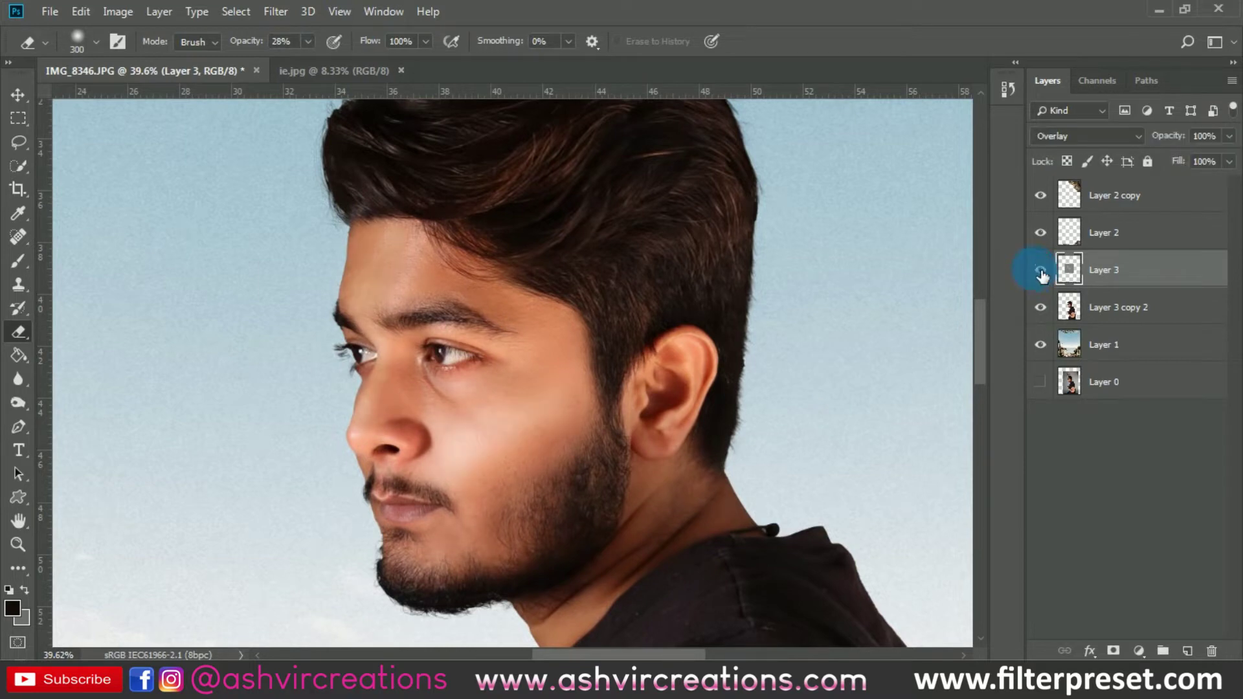
left_click(1041, 275)
left_click(1040, 275)
scroll(698, 373, "down", 1)
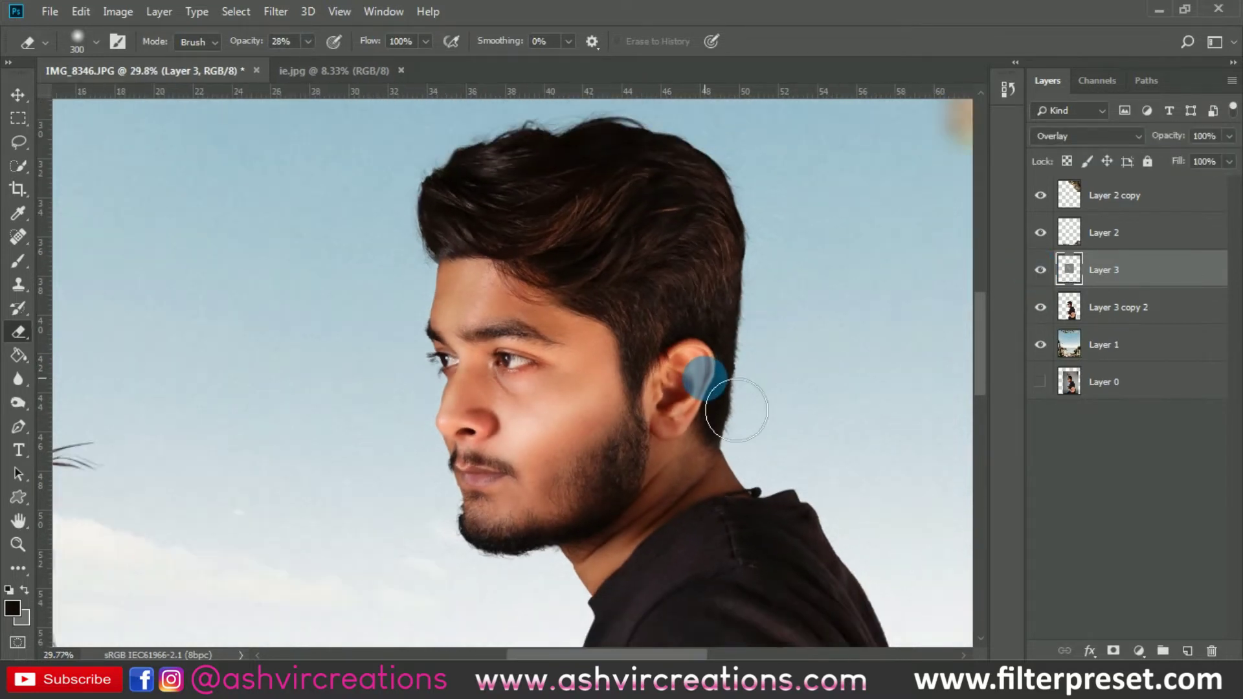
Select Layer 3 copy 2 and soften the lower edge of the black shirt with the Blur Tool at 100% strength.
key("v")
scroll(693, 379, "down", 2)
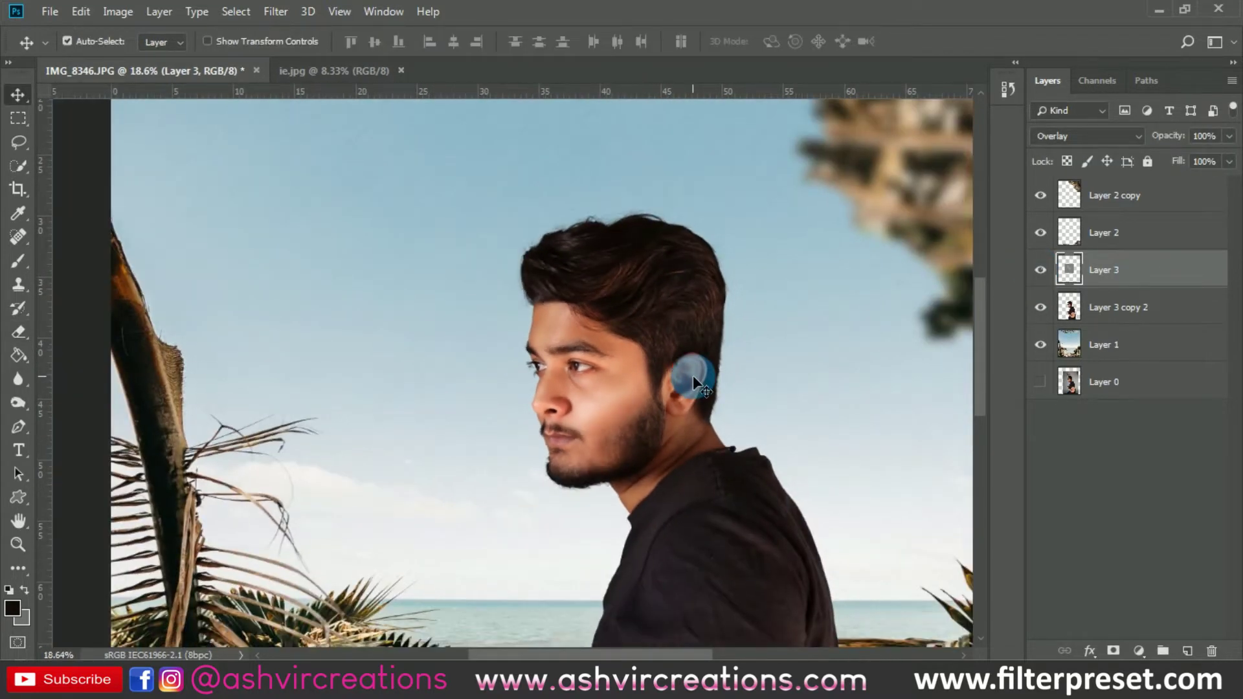
left_click_drag(631, 485, 477, 258)
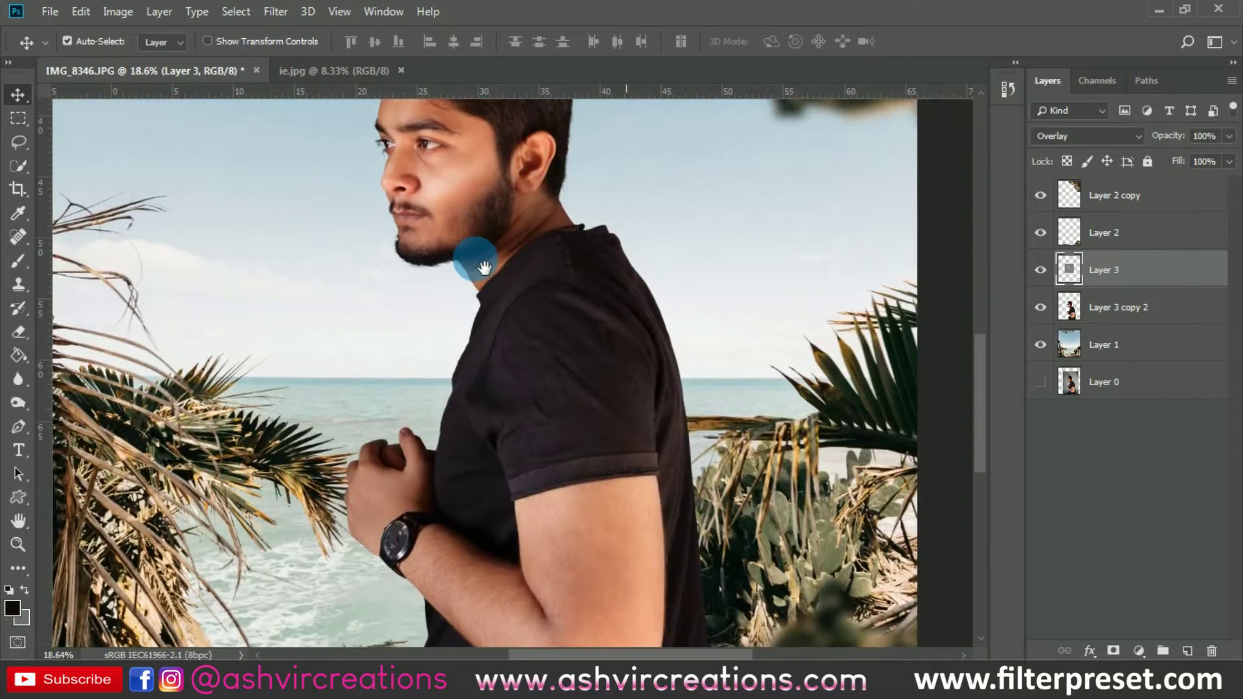
left_click(1112, 317)
left_click_drag(529, 497, 490, 269)
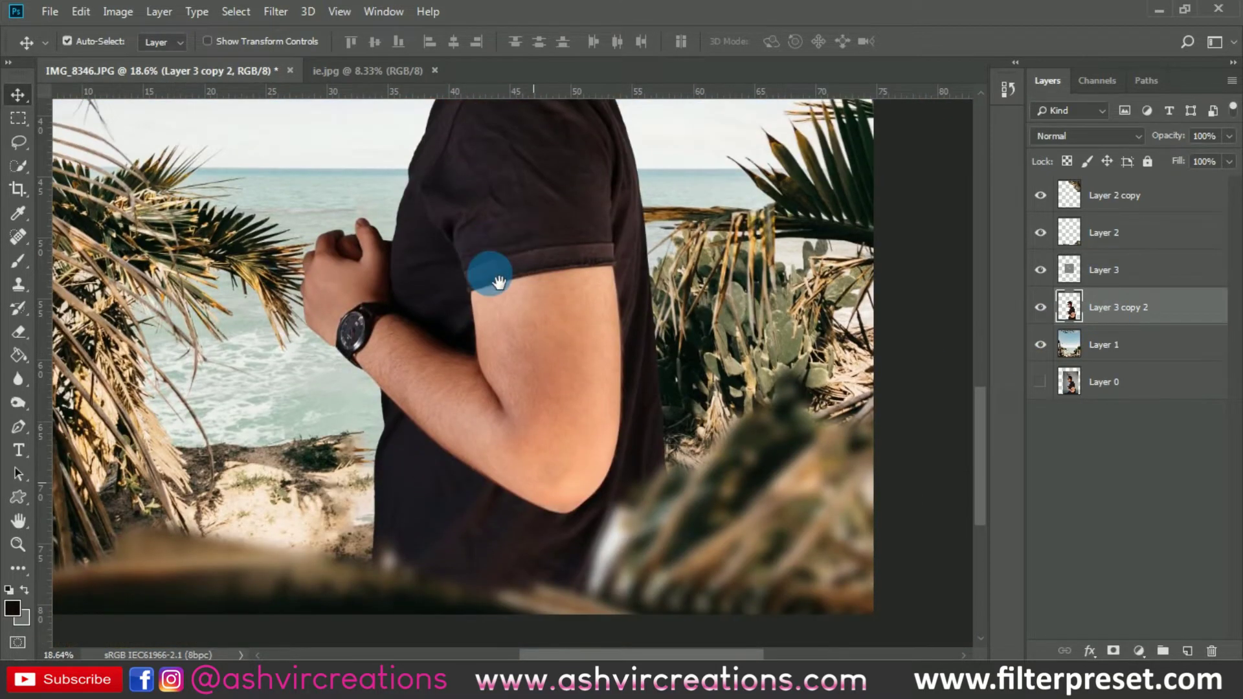
left_click(9, 383)
scroll(343, 534, "up", 5)
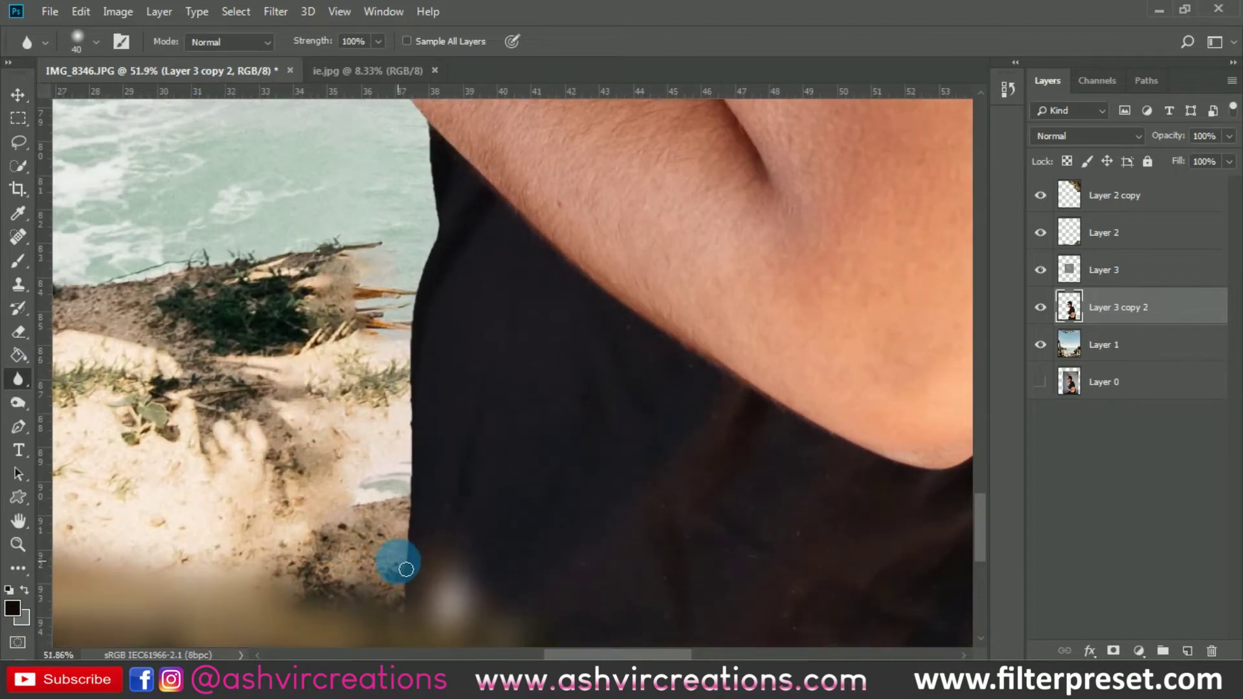
right_click(391, 527)
double_click(496, 558)
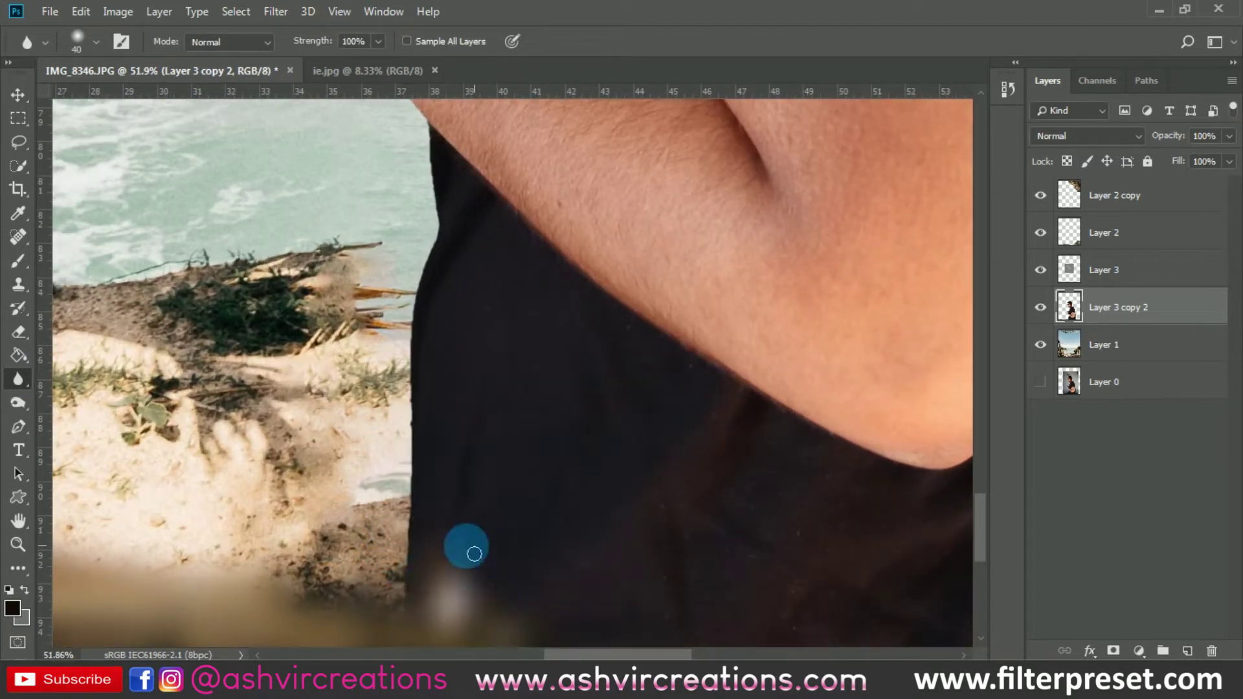
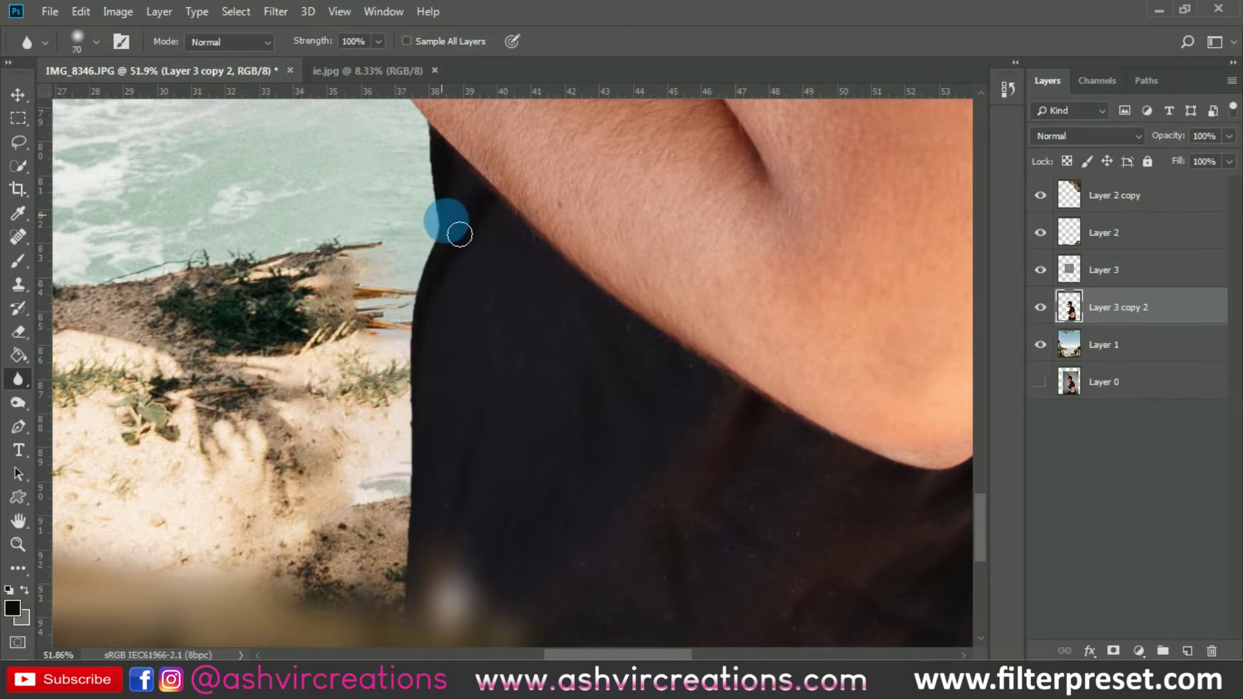
Blur more of the man's cut-out edge on Layer 3 copy 2, adjusting the brush size to suit the outline.
scroll(457, 231, "up", 3)
right_click(477, 250)
double_click(567, 477)
mouse_move(430, 485)
left_mouse_down()
mouse_move(397, 283)
mouse_move(410, 203)
mouse_move(474, 396)
mouse_move(466, 416)
mouse_move(485, 327)
mouse_move(479, 271)
mouse_move(617, 523)
mouse_move(572, 454)
mouse_move(450, 375)
mouse_move(280, 227)
mouse_move(449, 479)
mouse_move(350, 316)
mouse_move(327, 166)
mouse_move(383, 439)
mouse_move(378, 482)
mouse_move(352, 421)
mouse_move(369, 311)
mouse_move(434, 226)
mouse_move(440, 184)
mouse_move(485, 411)
mouse_move(467, 416)
mouse_move(522, 350)
mouse_move(589, 330)
mouse_move(679, 372)
mouse_move(683, 322)
mouse_move(751, 285)
mouse_move(785, 294)
mouse_move(807, 324)
left_mouse_up()
key("bracketleft")
key("bracketleft")
key("bracketleft")
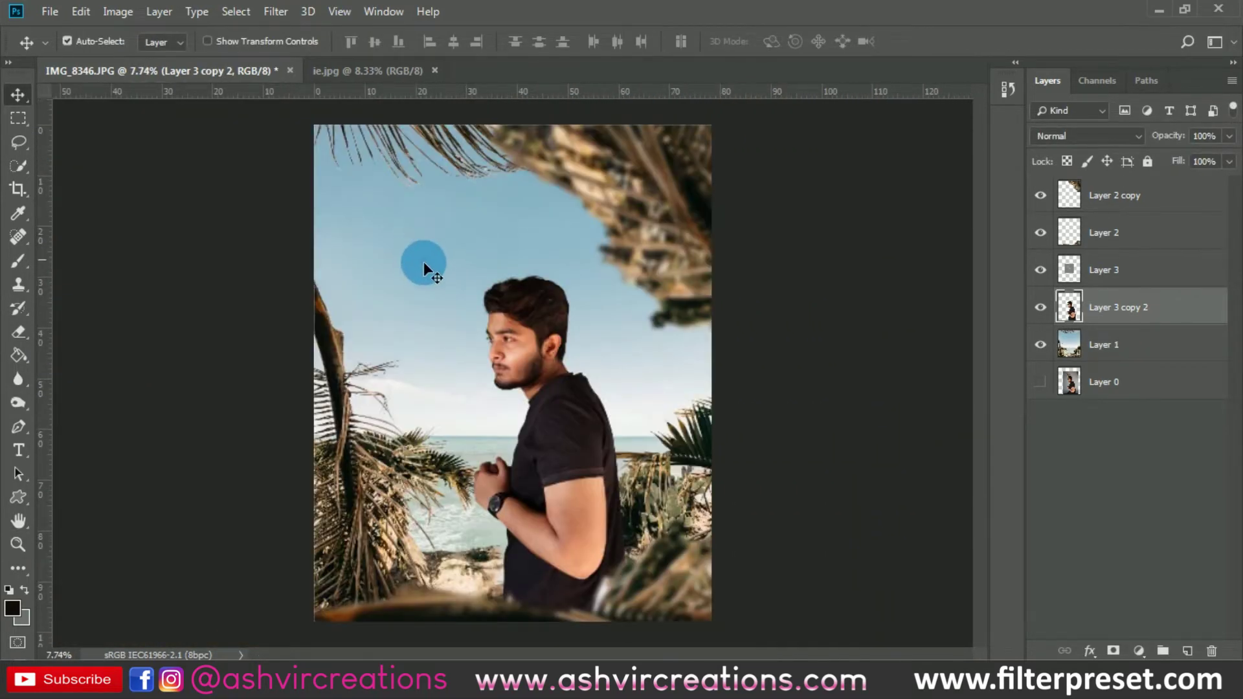
Apply a slight Box Blur to the beach background on Layer 1.
left_click(426, 263)
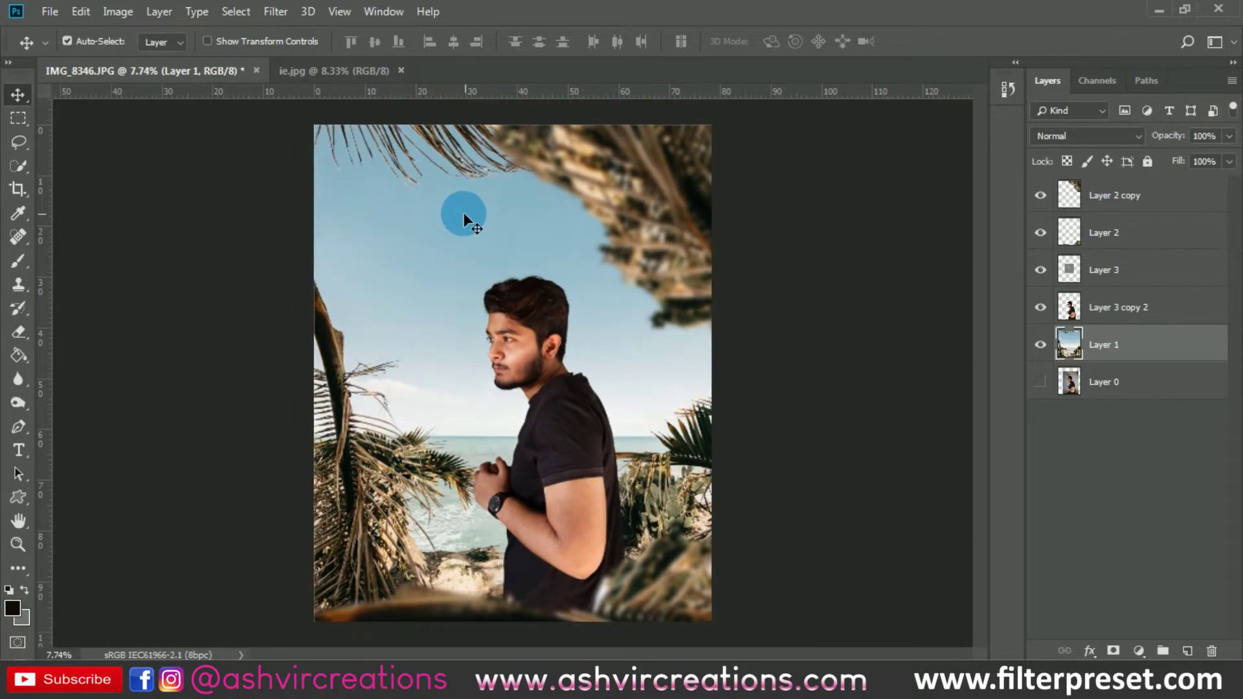
left_click(272, 12)
mouse_move(312, 218)
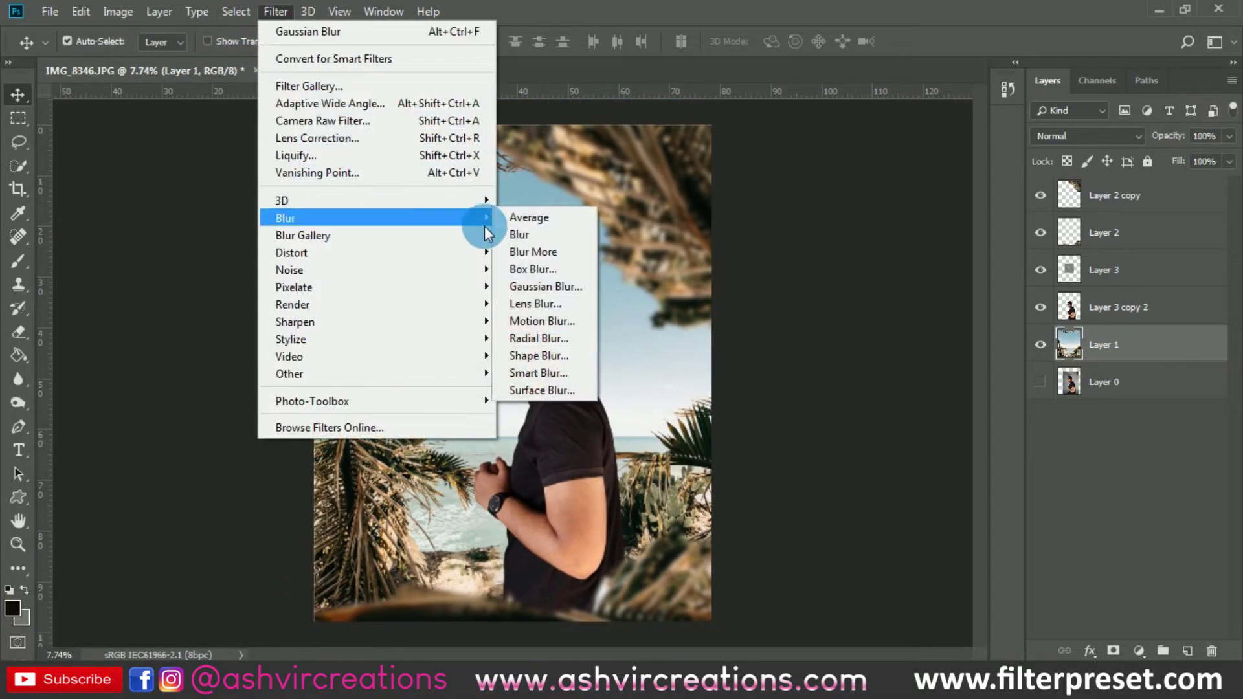
left_click(517, 269)
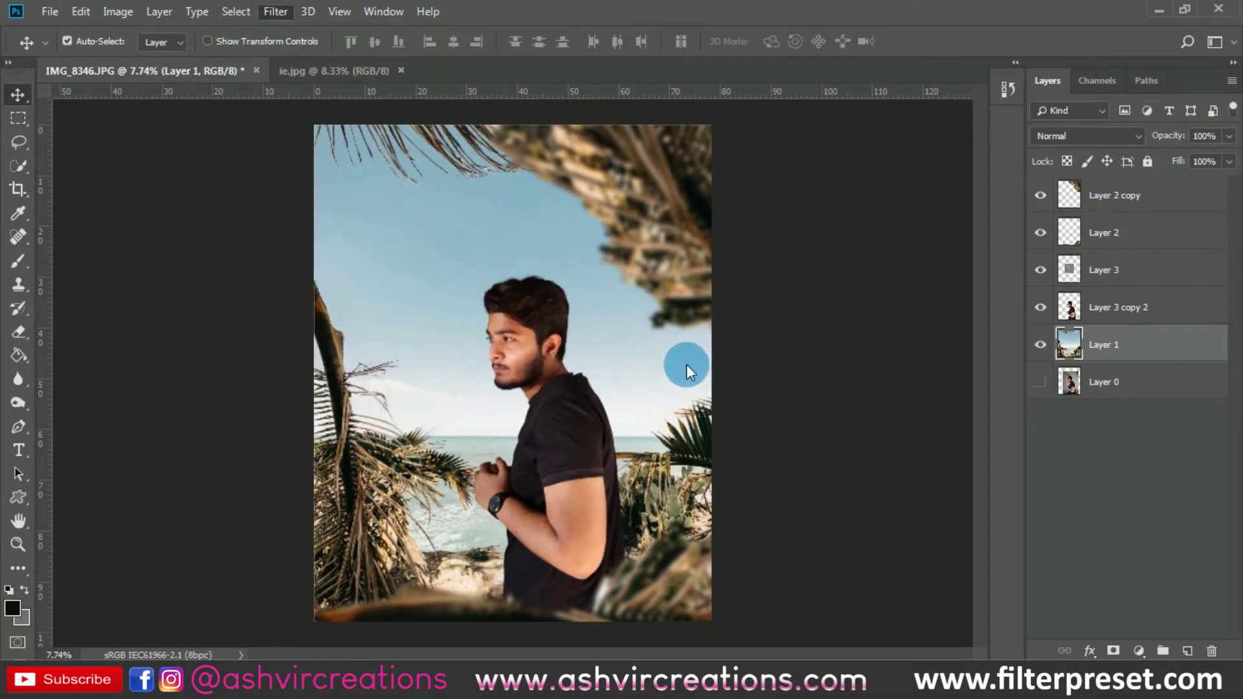
mouse_move(720, 422)
left_mouse_down()
mouse_move(690, 428)
mouse_move(706, 427)
left_mouse_up()
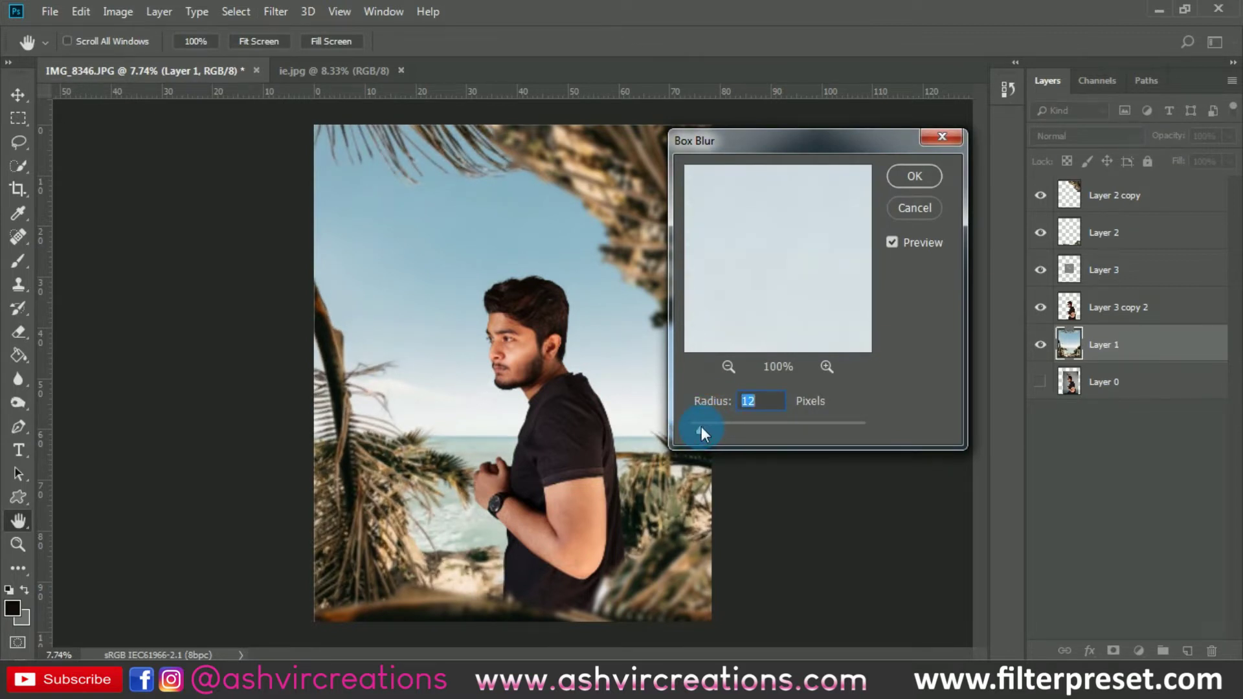
left_click(759, 424)
left_click_drag(759, 425, 689, 433)
left_click(696, 426)
left_click_drag(701, 427, 705, 427)
left_click(932, 173)
Compare the composition with and without the blurred palm on Layer 2 copy.
left_click(942, 216)
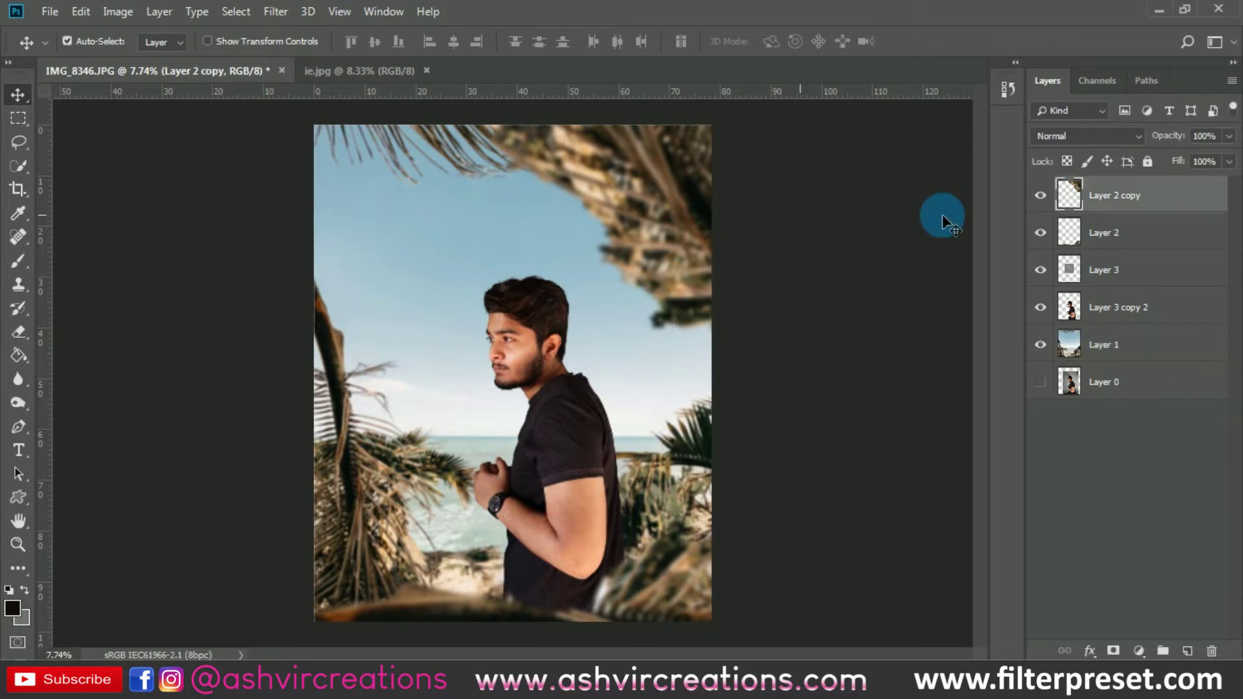
left_click(1040, 195)
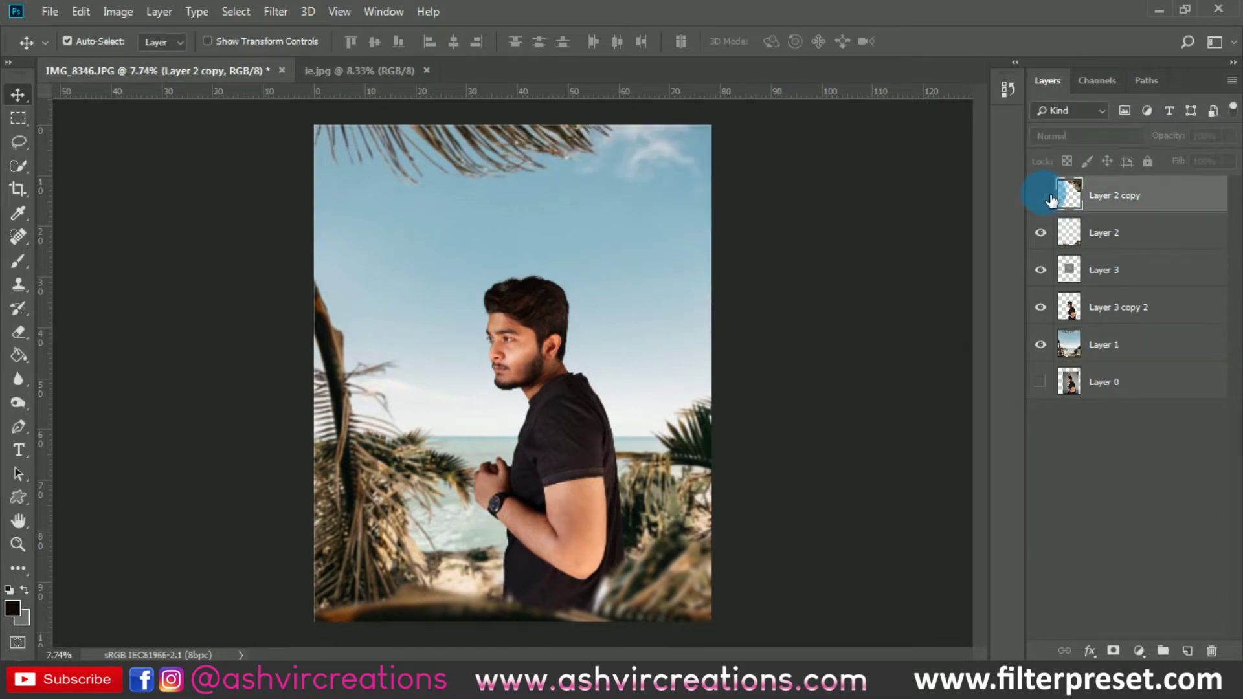
left_click(1041, 196)
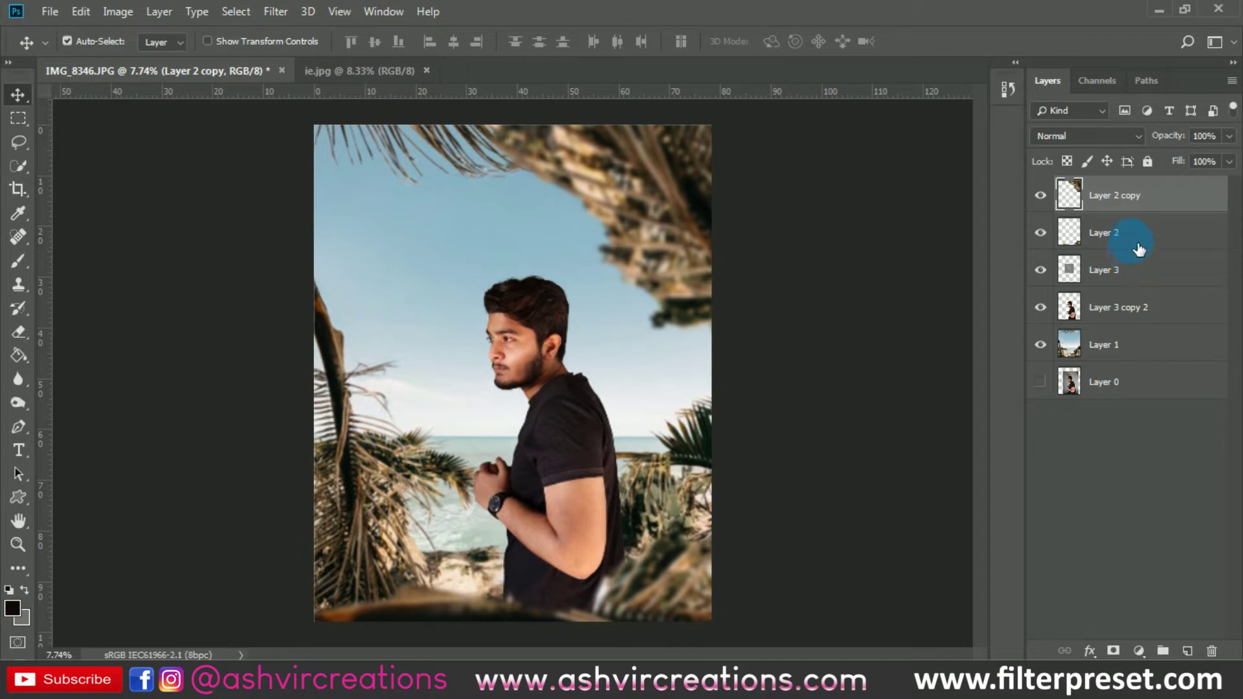
Create a new layer above Layer 3 and set the Brush Tool's foreground colour to orange ff7200.
left_click(1144, 295)
left_click(1146, 273)
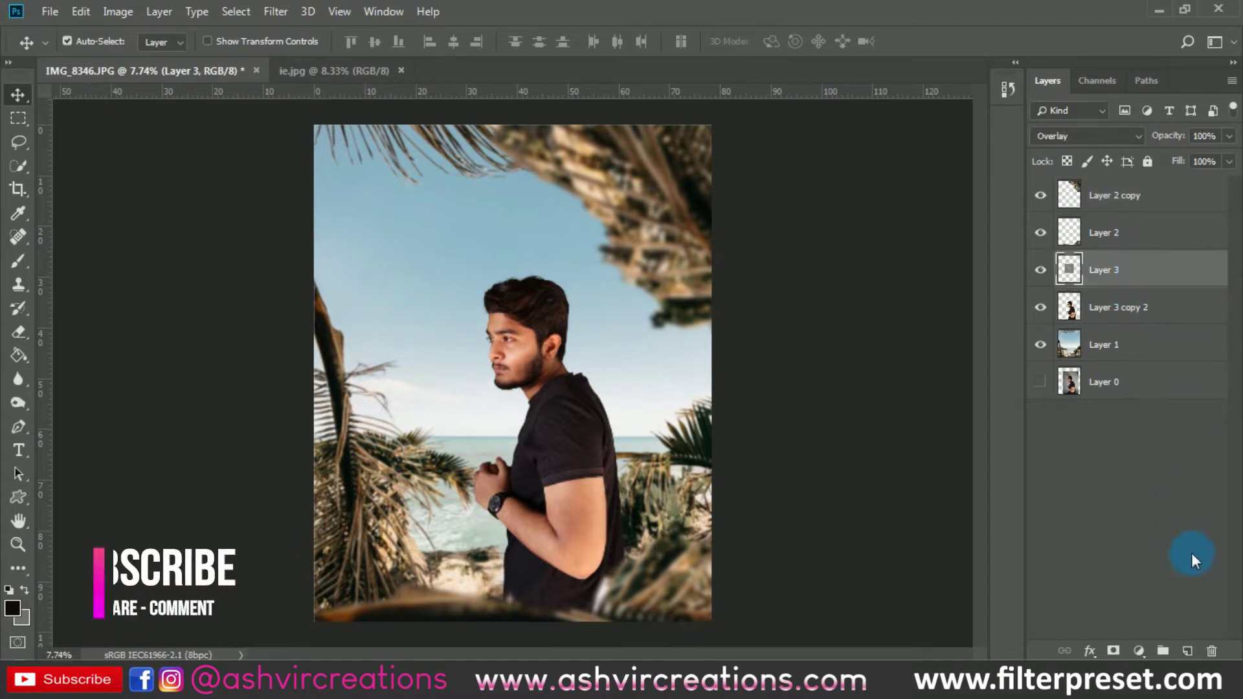
left_click(1187, 650)
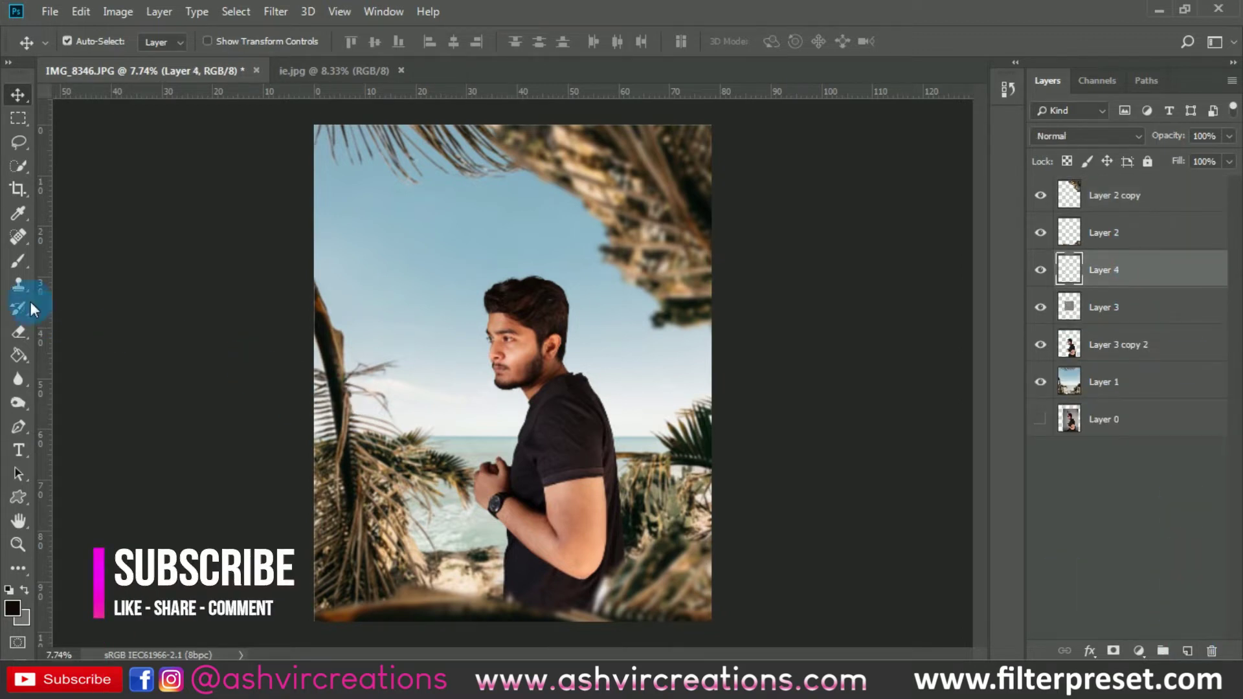
left_click(19, 270)
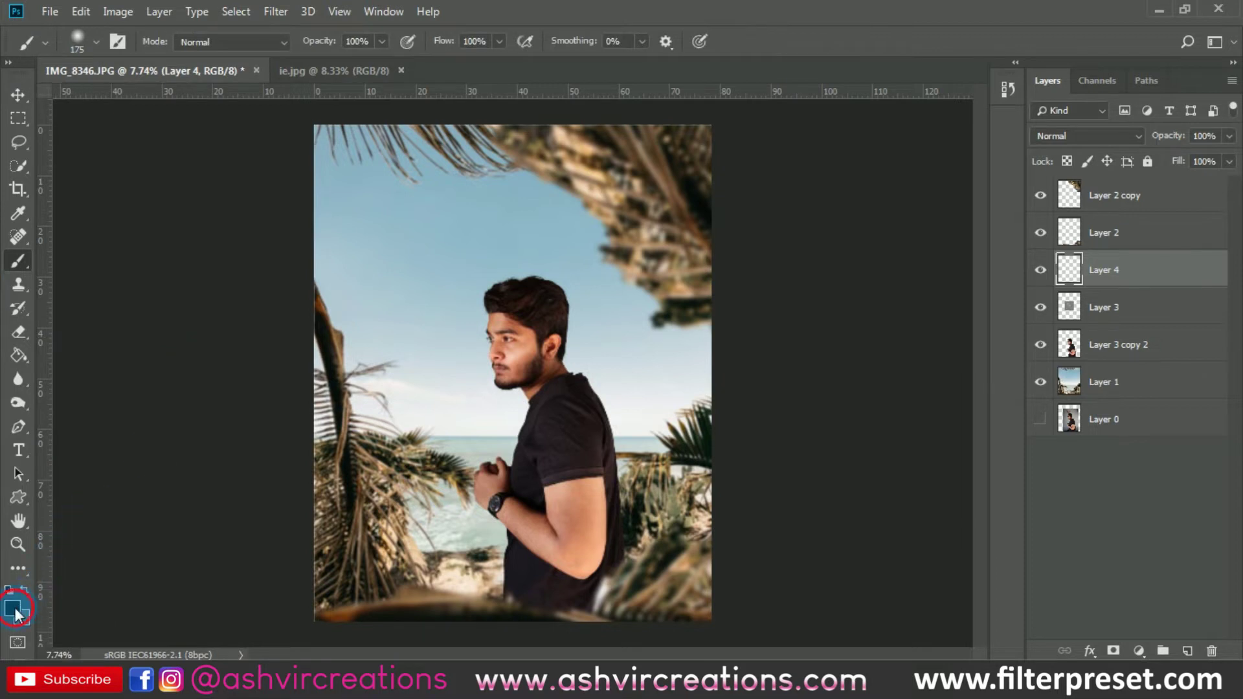
left_click(13, 608)
left_click_drag(447, 512, 456, 559)
left_click(433, 346)
left_click(620, 336)
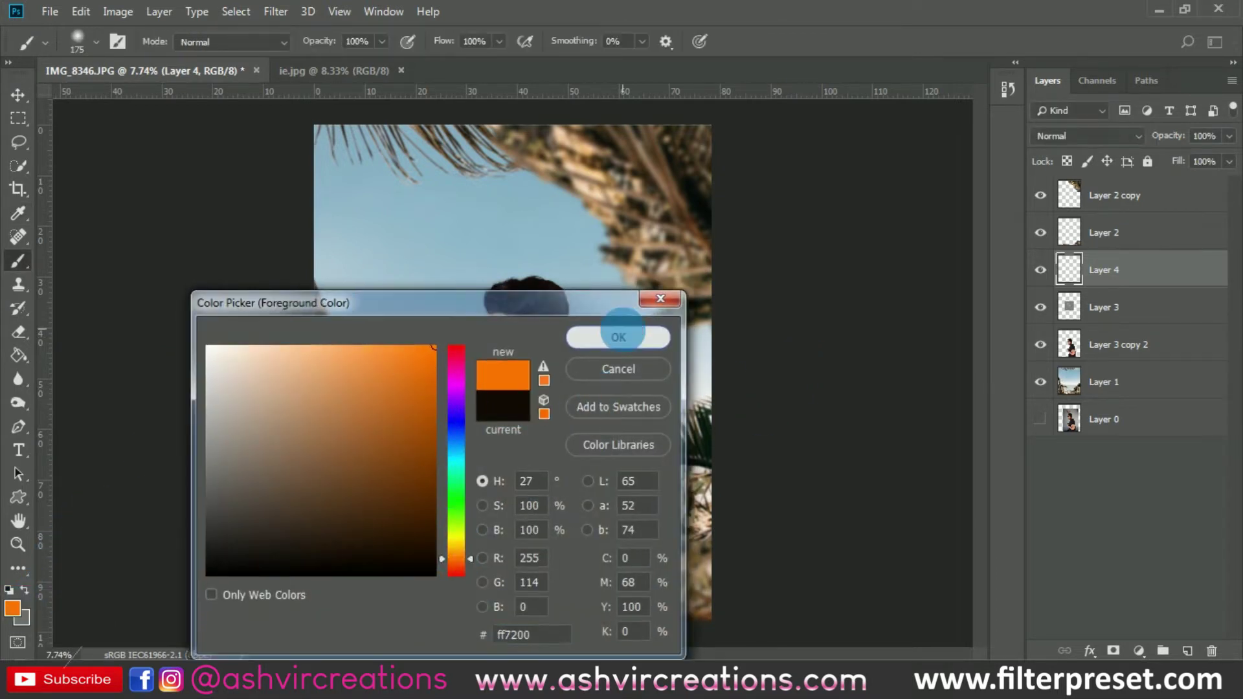
Paint an orange glow spot in the sky beside the man's face with a 1457 px Soft Round brush at 0% hardness.
right_click(650, 326)
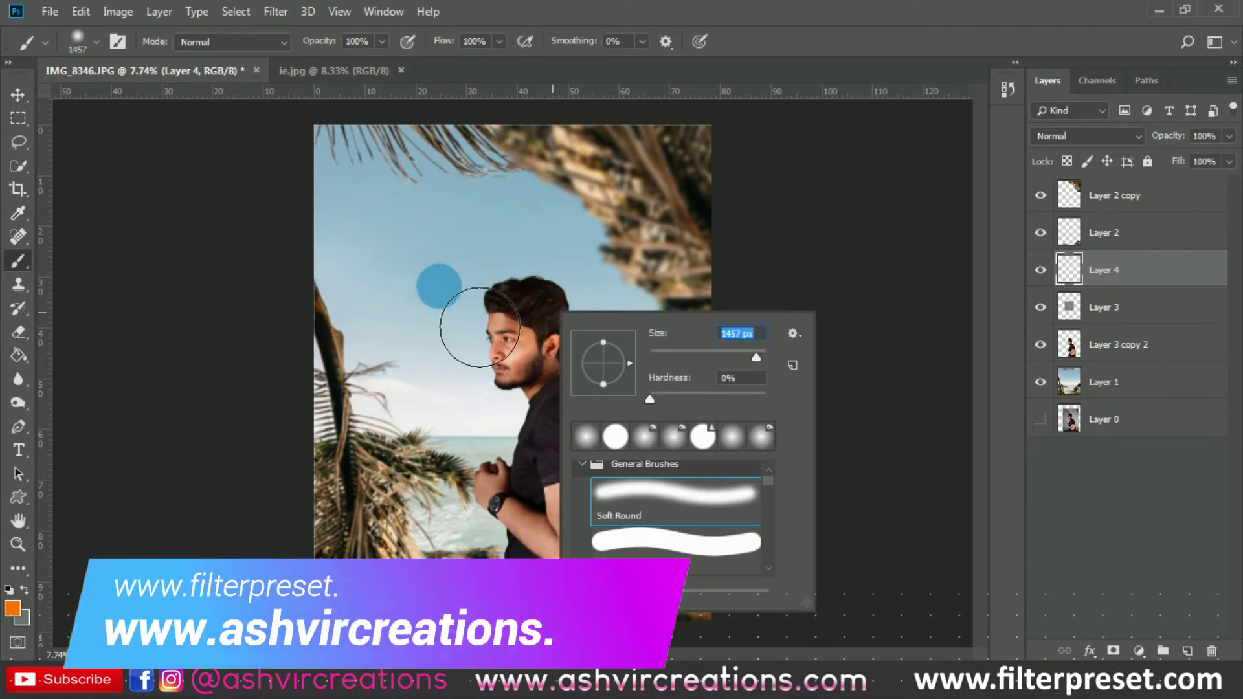
left_click(436, 281)
left_click(439, 285)
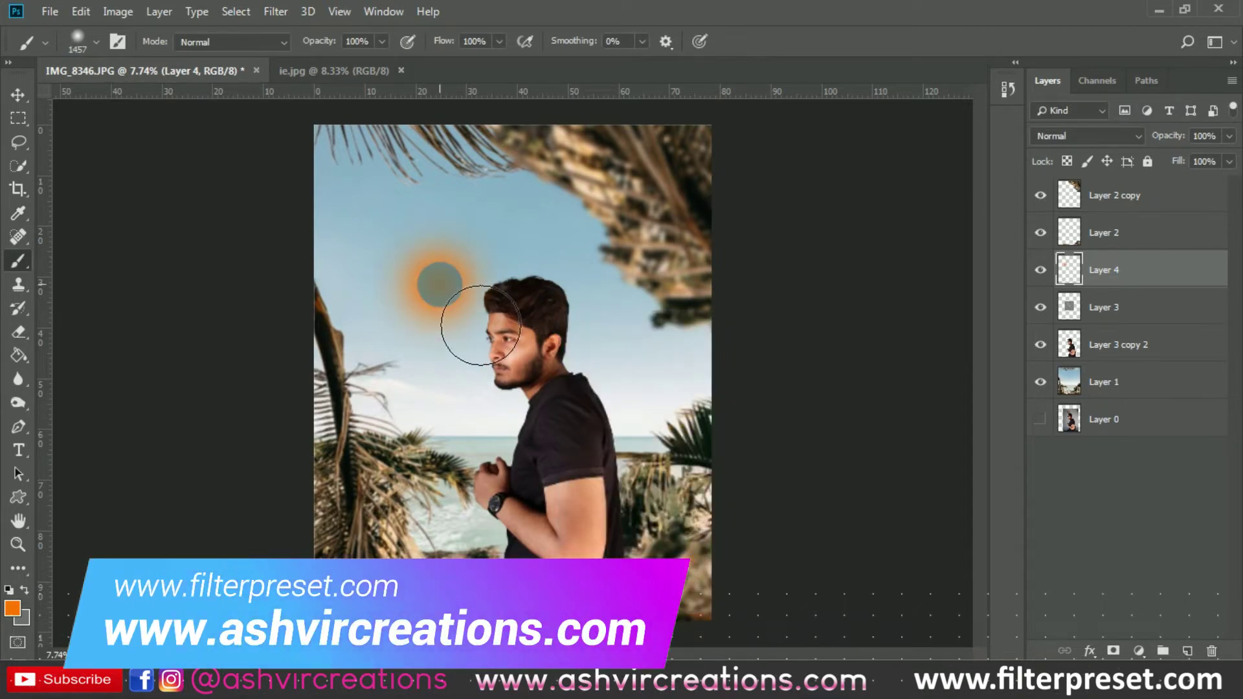
Enlarge the orange spot on Layer 4 to about 222% with Free Transform and set its blend mode to Screen.
key("v")
left_click(81, 11)
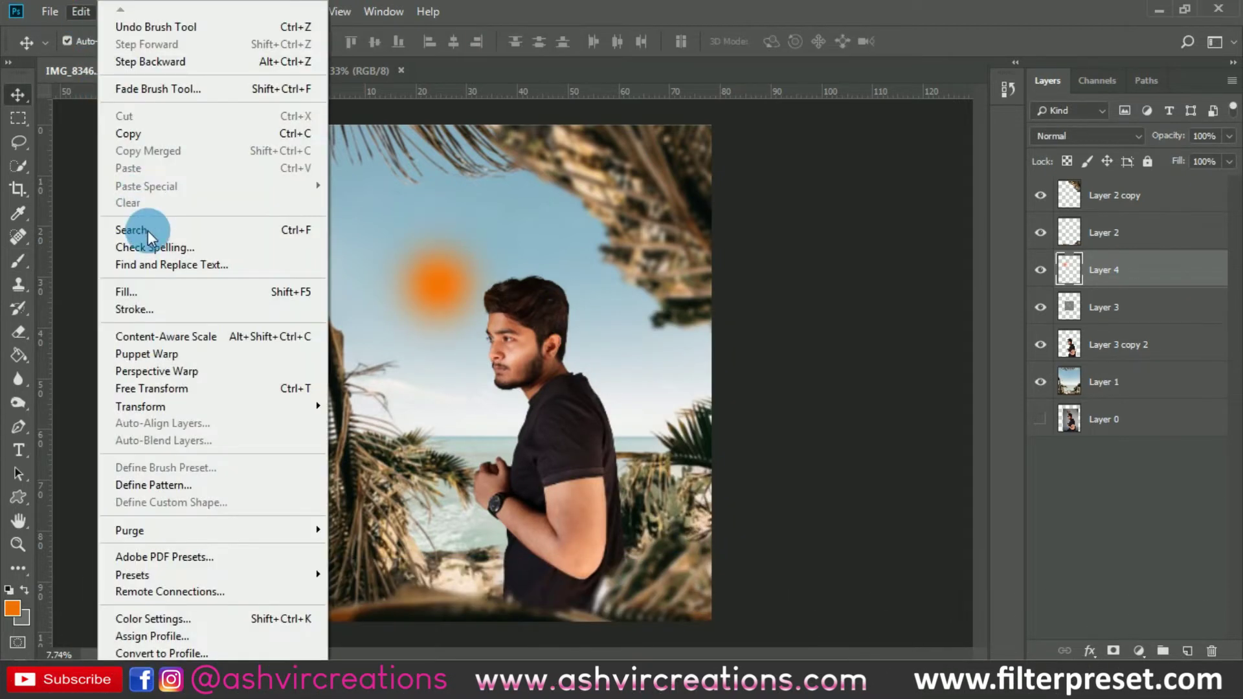
left_click(156, 387)
left_click_drag(522, 369, 641, 472)
left_click(1052, 136)
left_click(1049, 304)
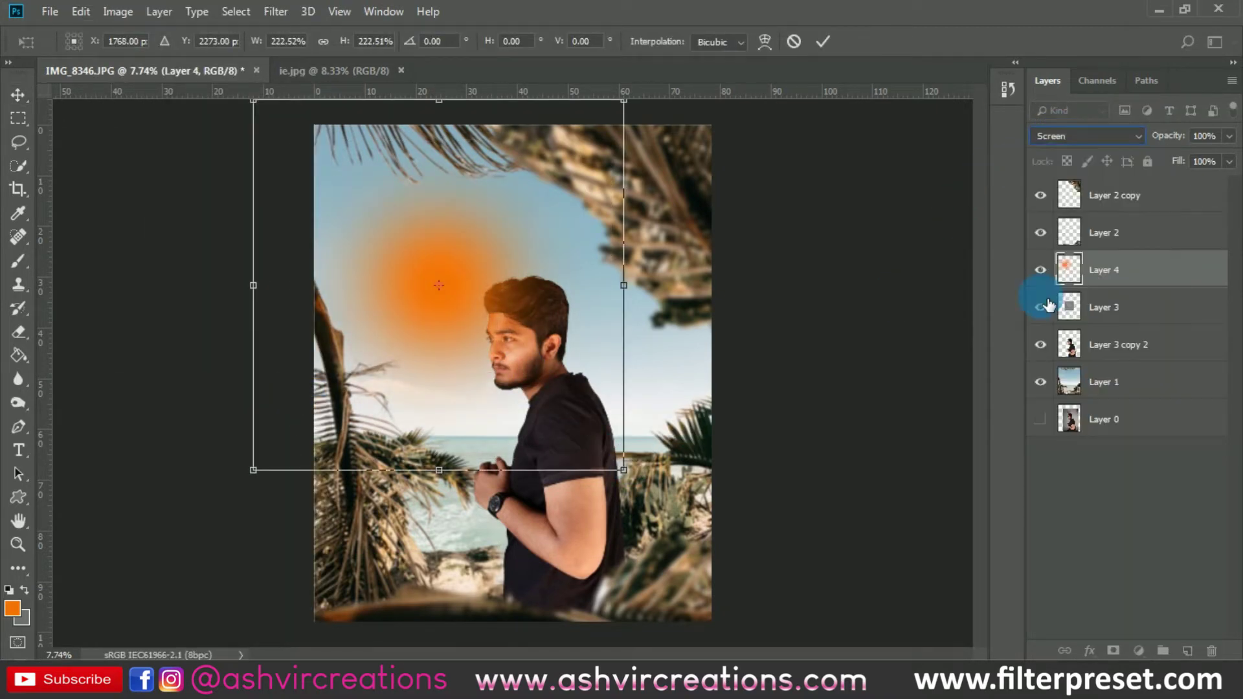
Move the orange glow behind the man to the photo's edge near the palm and scale it to about 370%.
left_click_drag(555, 352, 738, 388)
key("ctrl+minus")
left_click_drag(766, 492, 845, 572)
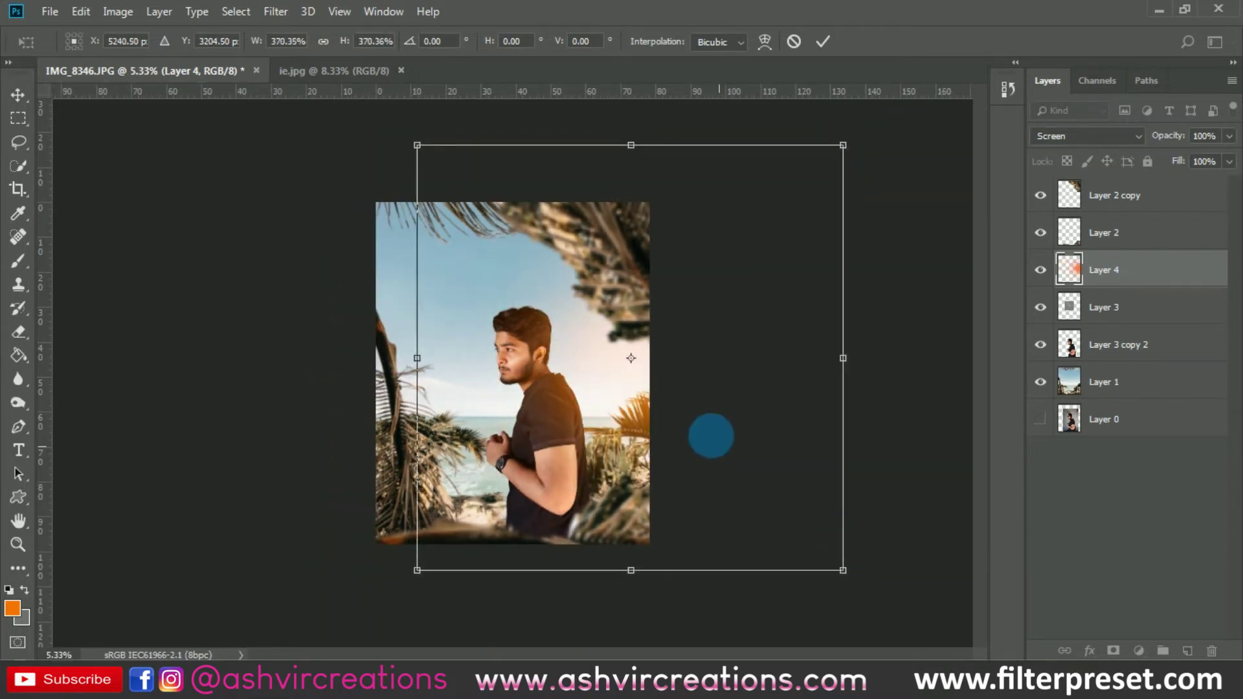
key("ctrl+plus")
mouse_move(705, 430)
left_mouse_down()
mouse_move(693, 389)
mouse_move(692, 422)
left_mouse_up()
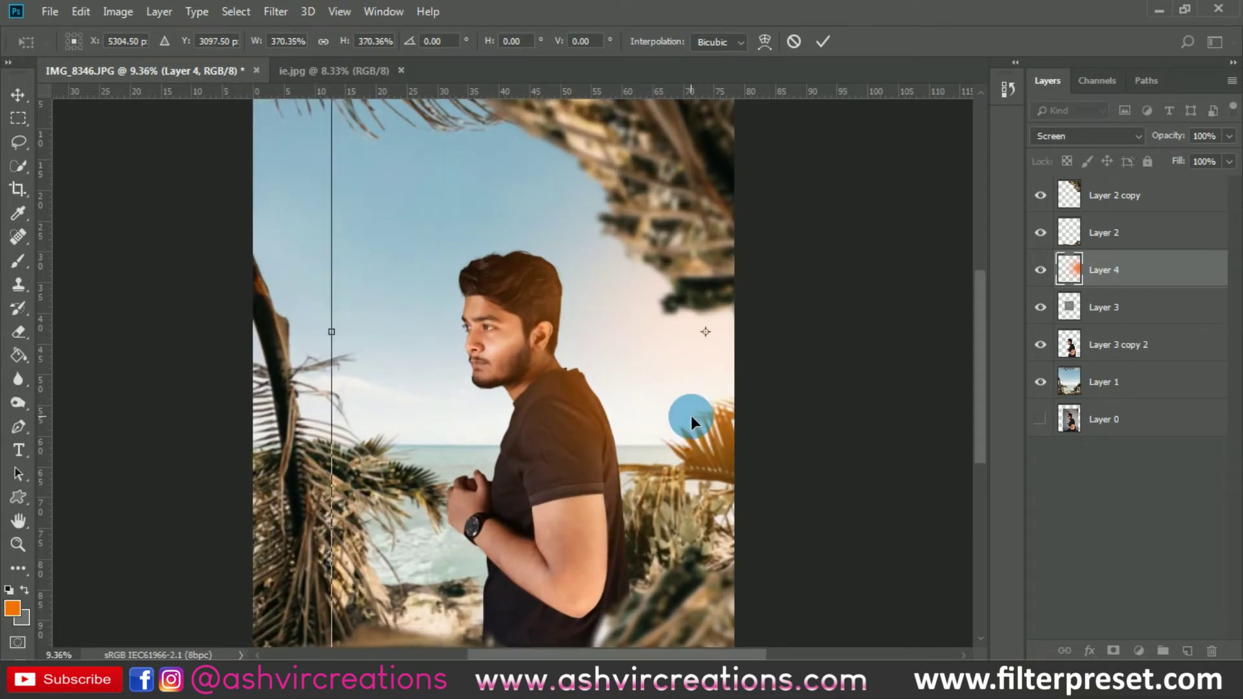
double_click(691, 422)
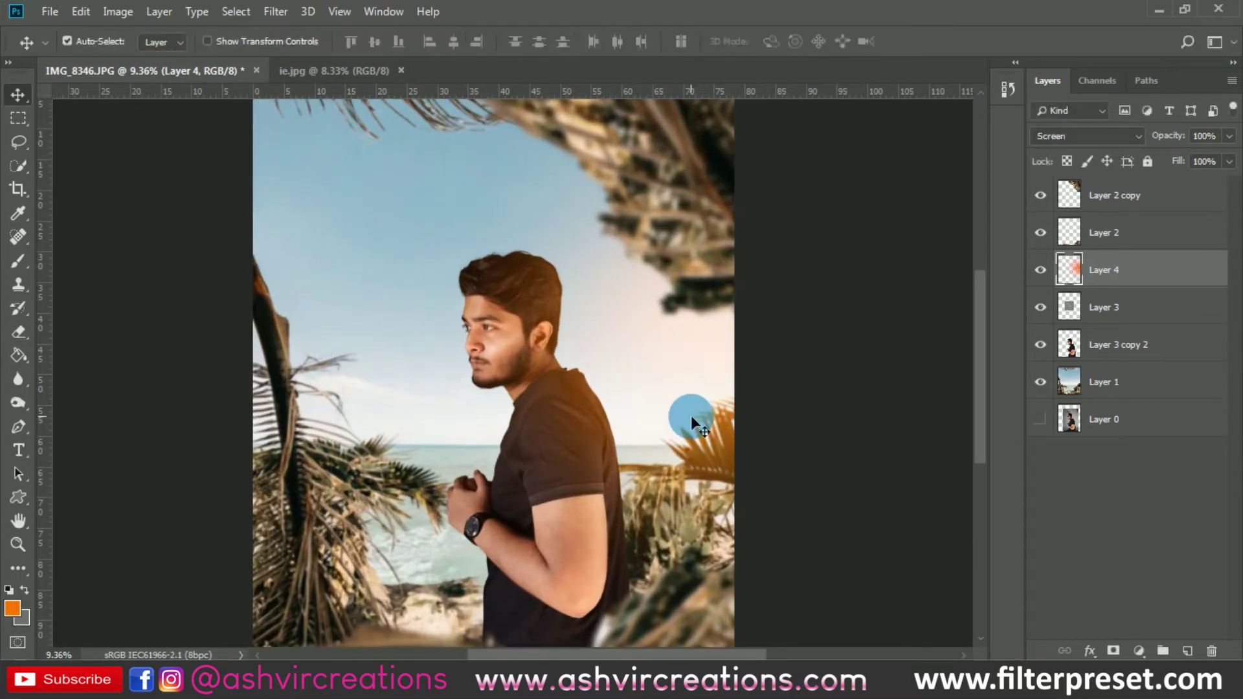
Shift the hue of the orange glow on Layer 4 to -4 with Hue/Saturation.
key("ctrl+u")
left_click_drag(870, 421, 858, 428)
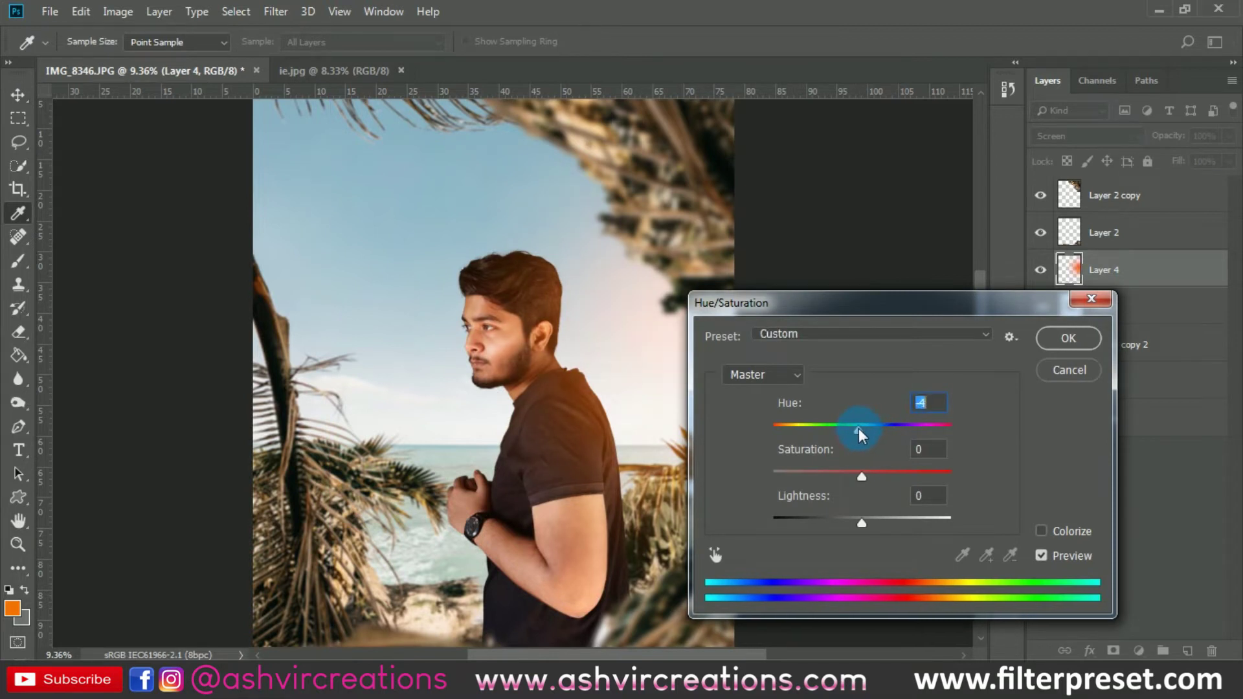
left_click_drag(845, 305, 904, 243)
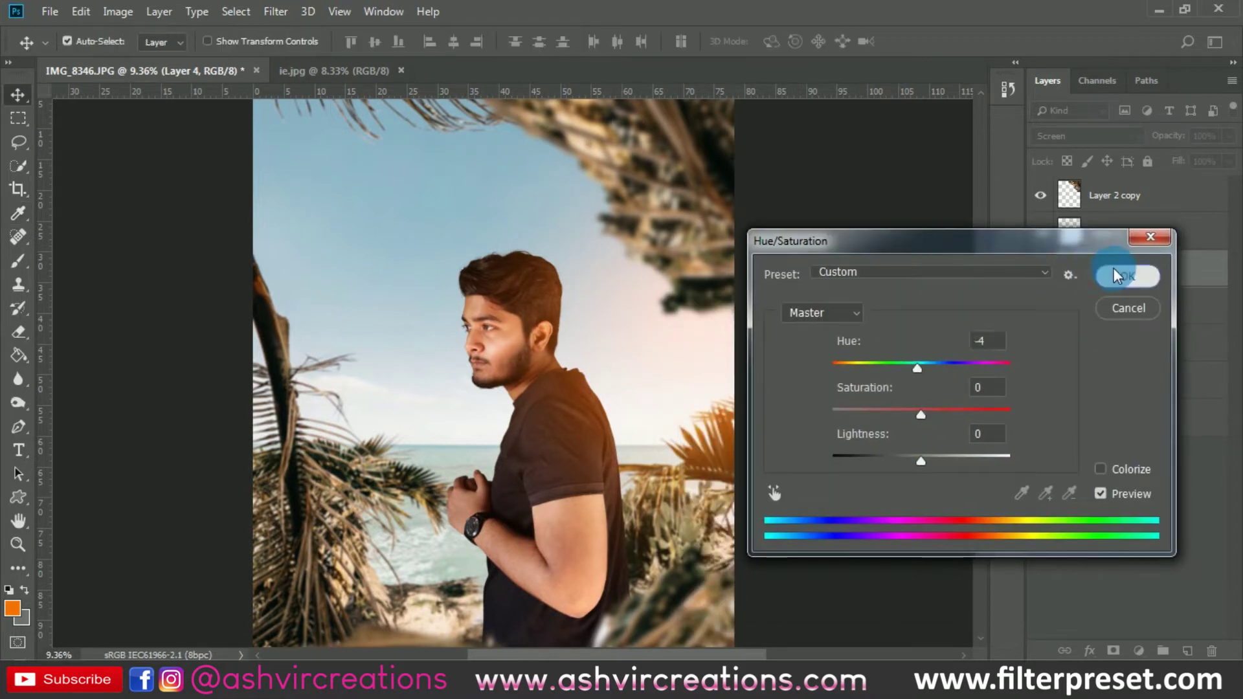
left_click(1127, 276)
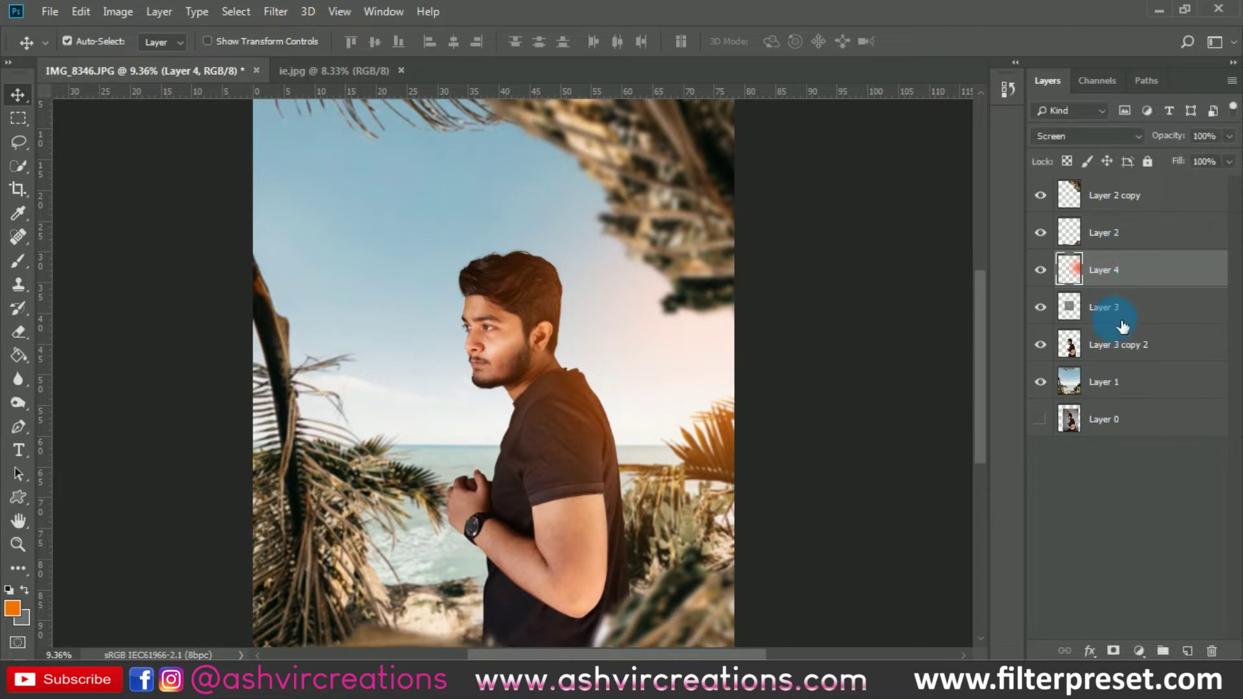
Desaturate the sky's cyans on Layer 1 to -65 with Hue/Saturation.
left_click(1123, 377)
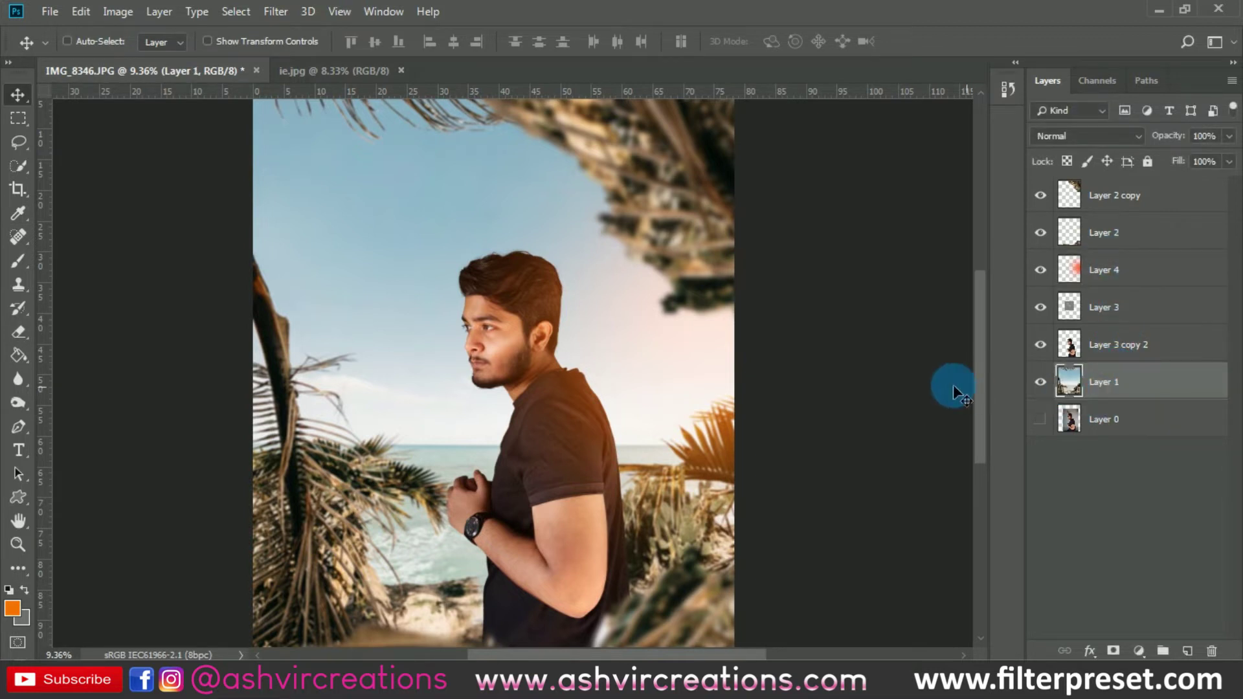
key("ctrl+u")
left_click(775, 490)
left_click(501, 151)
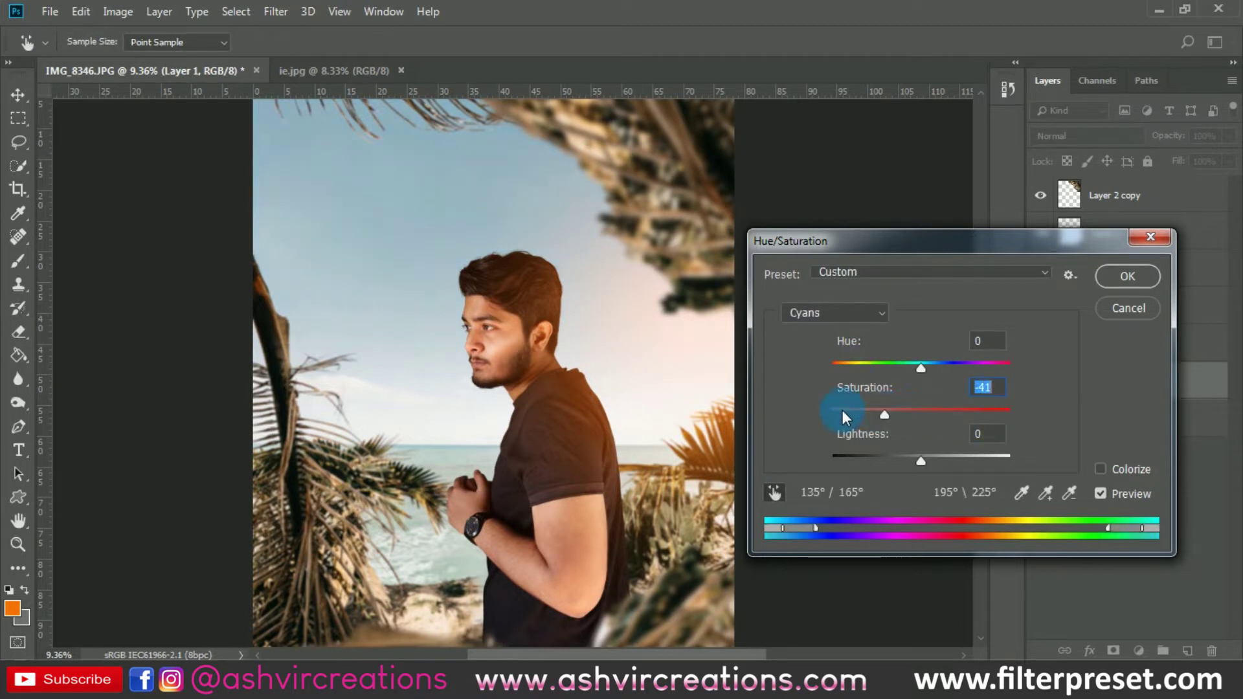
left_click_drag(832, 413, 869, 412)
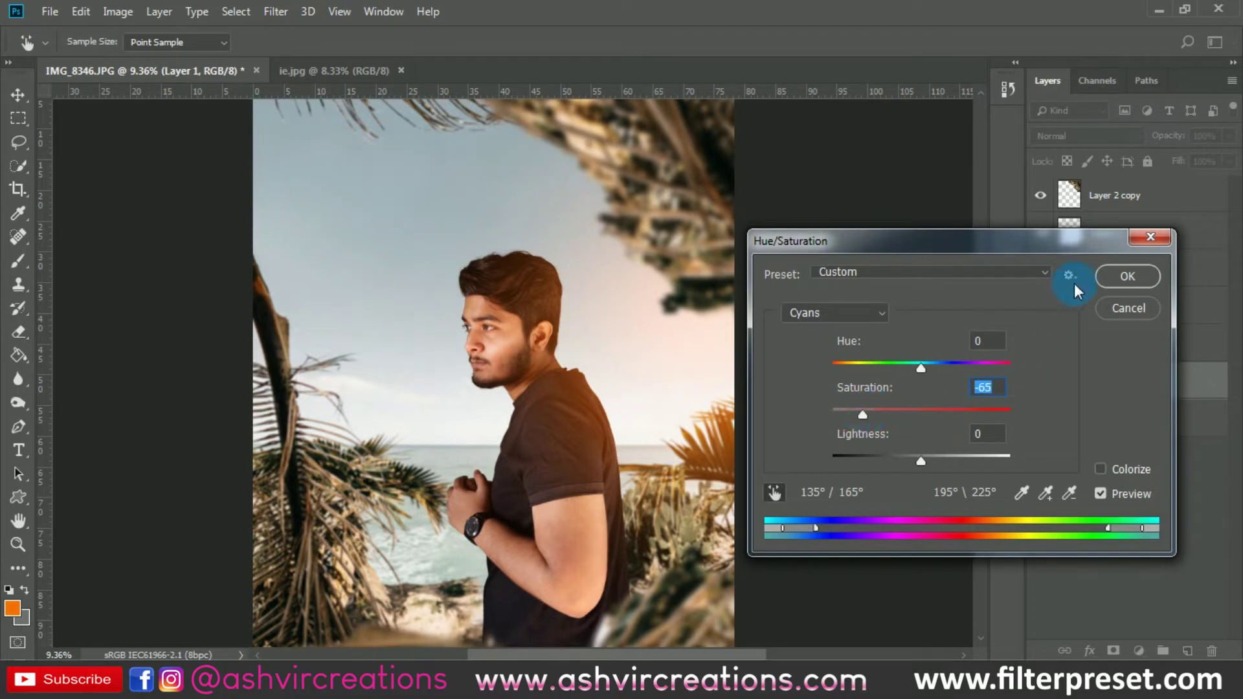
left_click(1126, 277)
Paint one soft white (ffffff) Brush spot in the sky on a new layer directly above Layer 4.
scroll(712, 367, "down", 2)
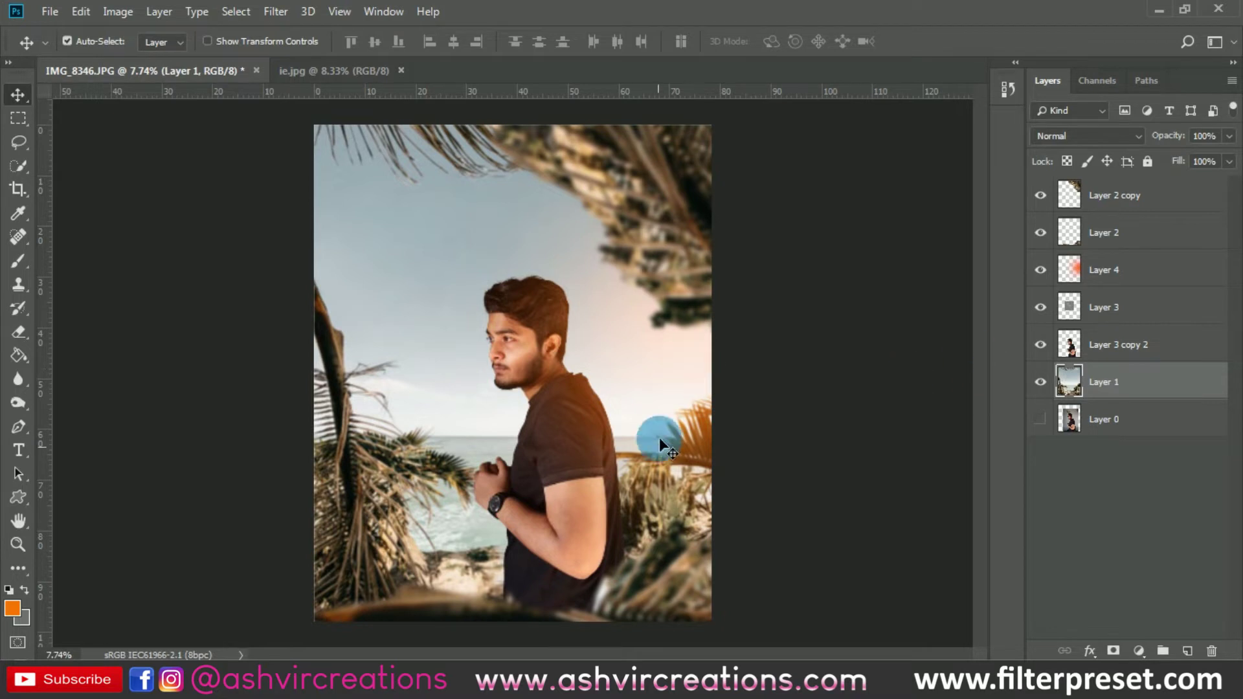
left_click(663, 396)
scroll(664, 394, "up", 1)
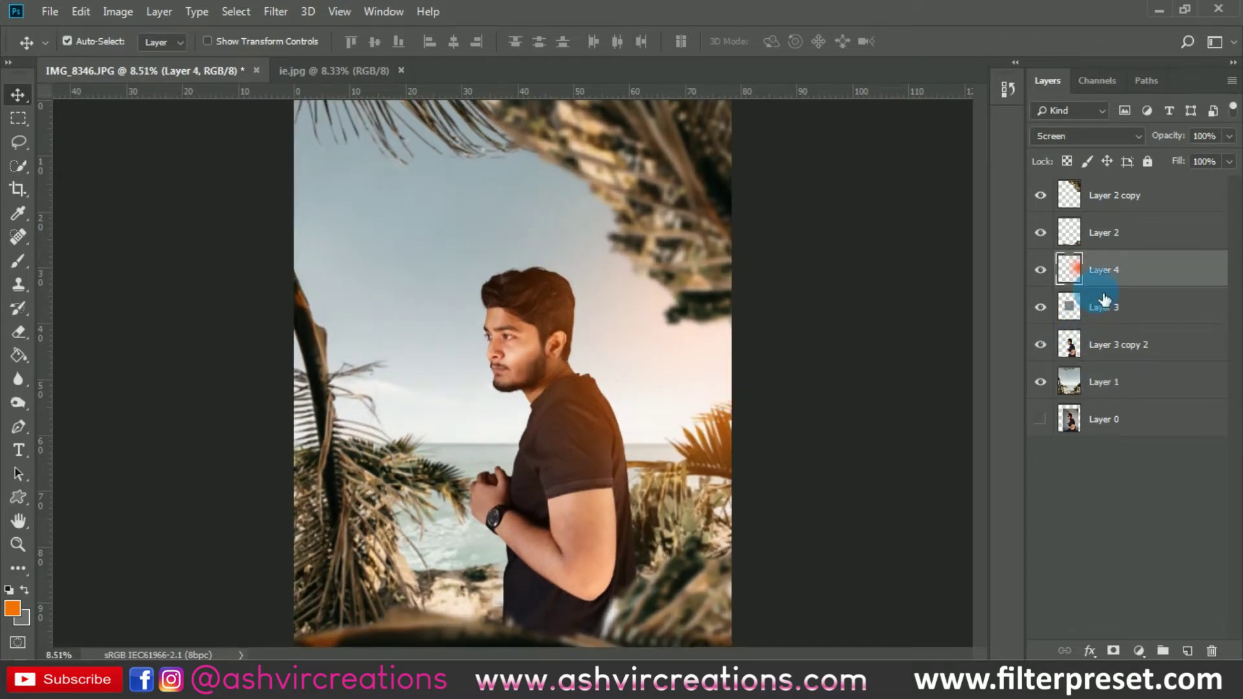
left_click(1189, 651)
left_click(19, 261)
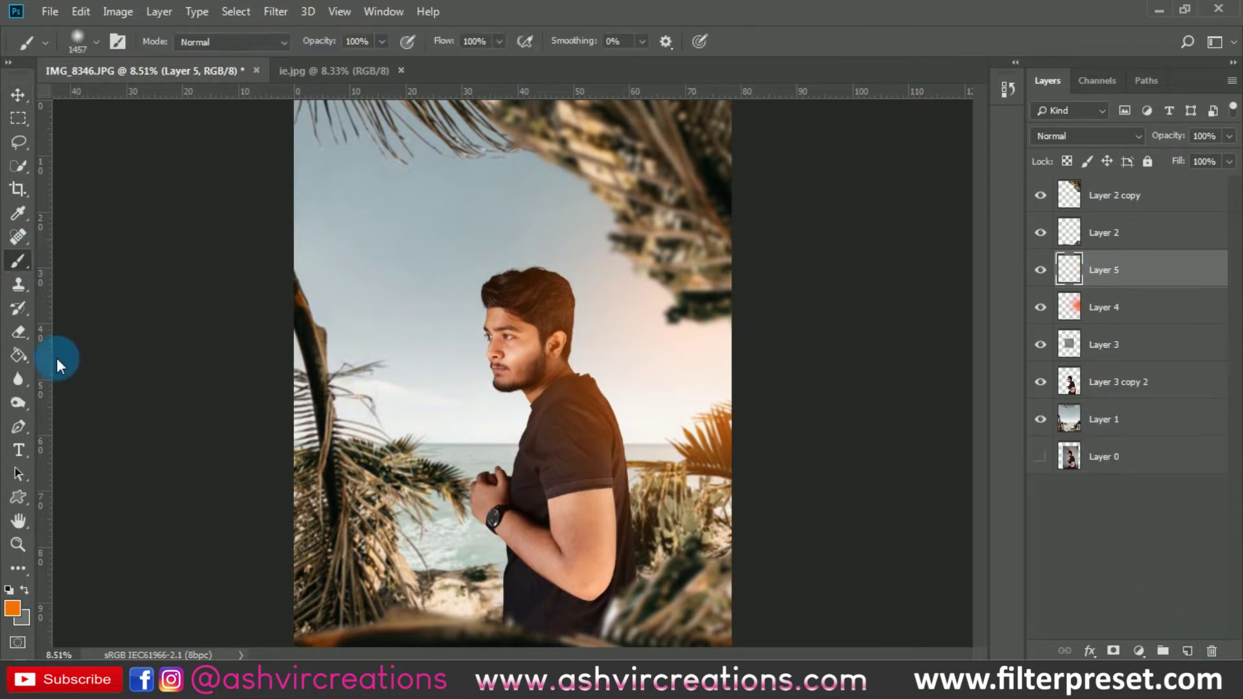
left_click(11, 608)
type("ffffff")
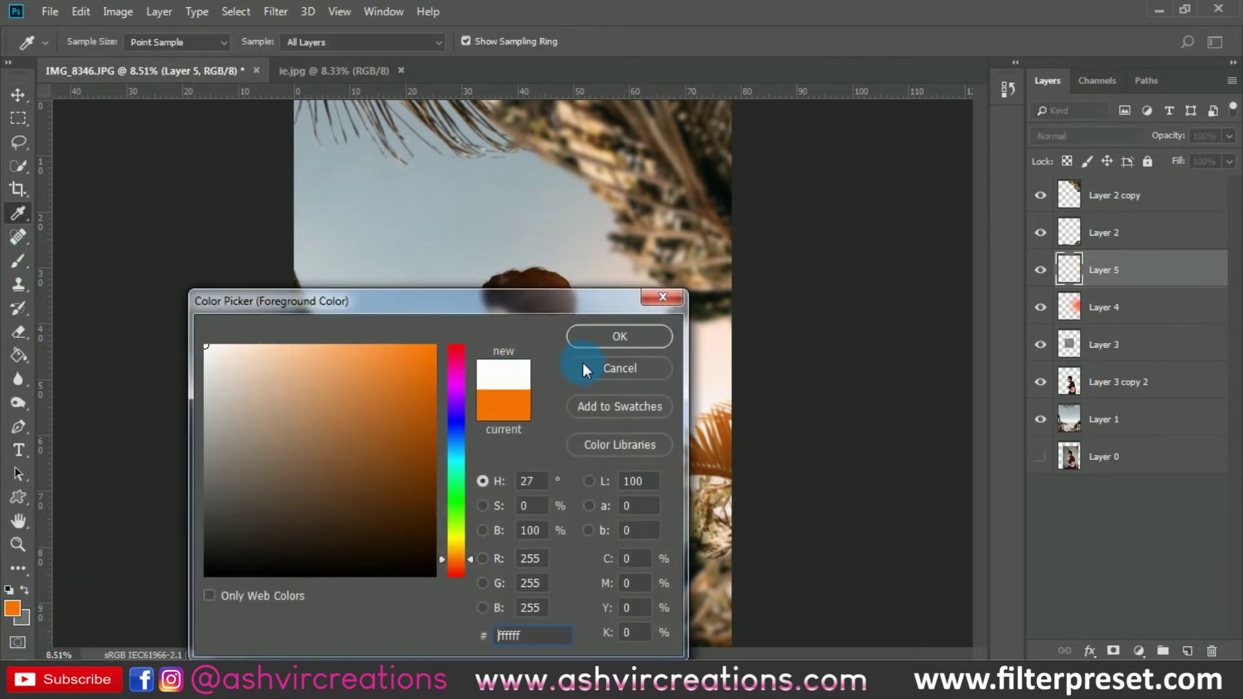
left_click(610, 339)
left_click(424, 301)
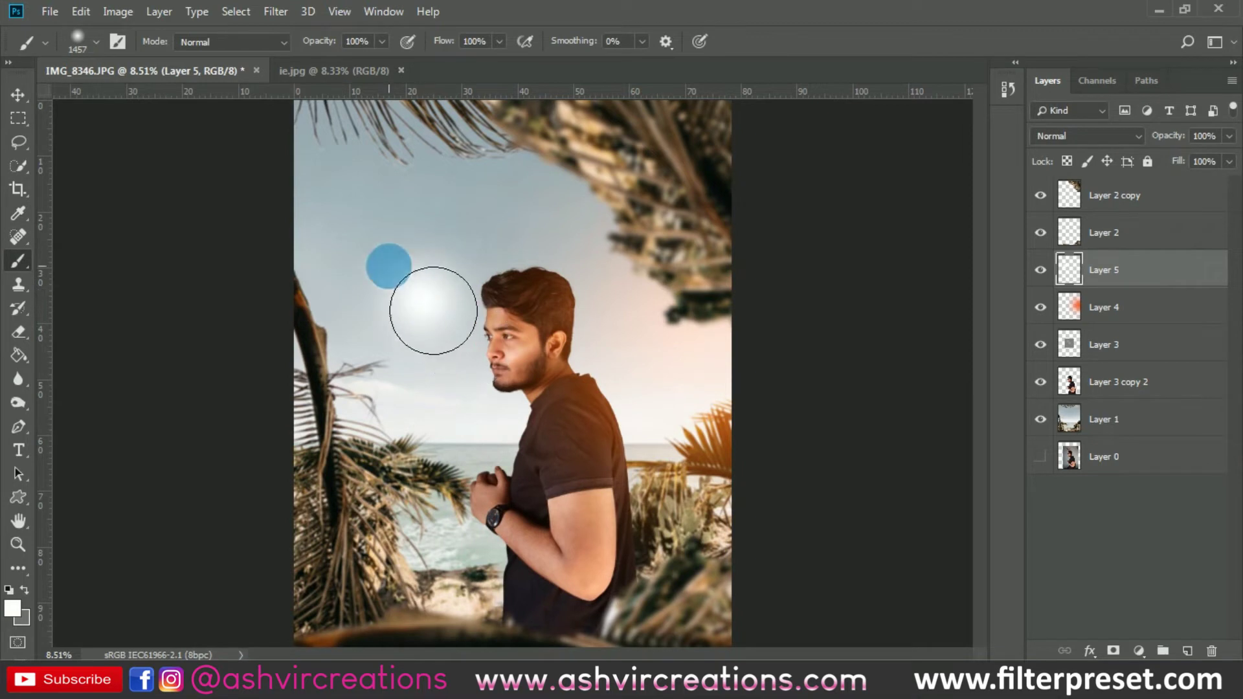
Enlarge the white spot on Layer 5 to about 301% with Free Transform and place it behind the man near the photo's palm-side edge.
key("v")
key("ctrl+t")
left_click_drag(516, 391, 608, 485)
mouse_move(476, 380)
left_mouse_down()
mouse_move(755, 408)
mouse_move(838, 402)
mouse_move(786, 397)
left_mouse_up()
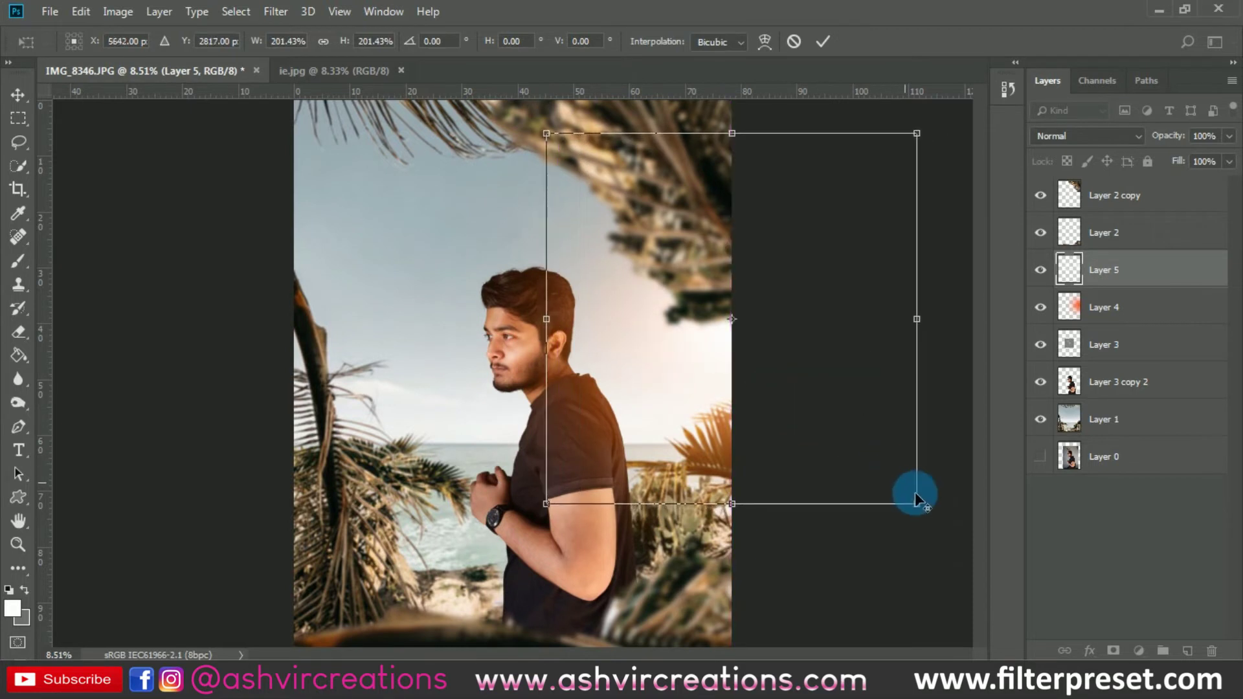
left_click_drag(920, 503, 1026, 562)
left_click_drag(788, 452, 740, 389)
key("Return")
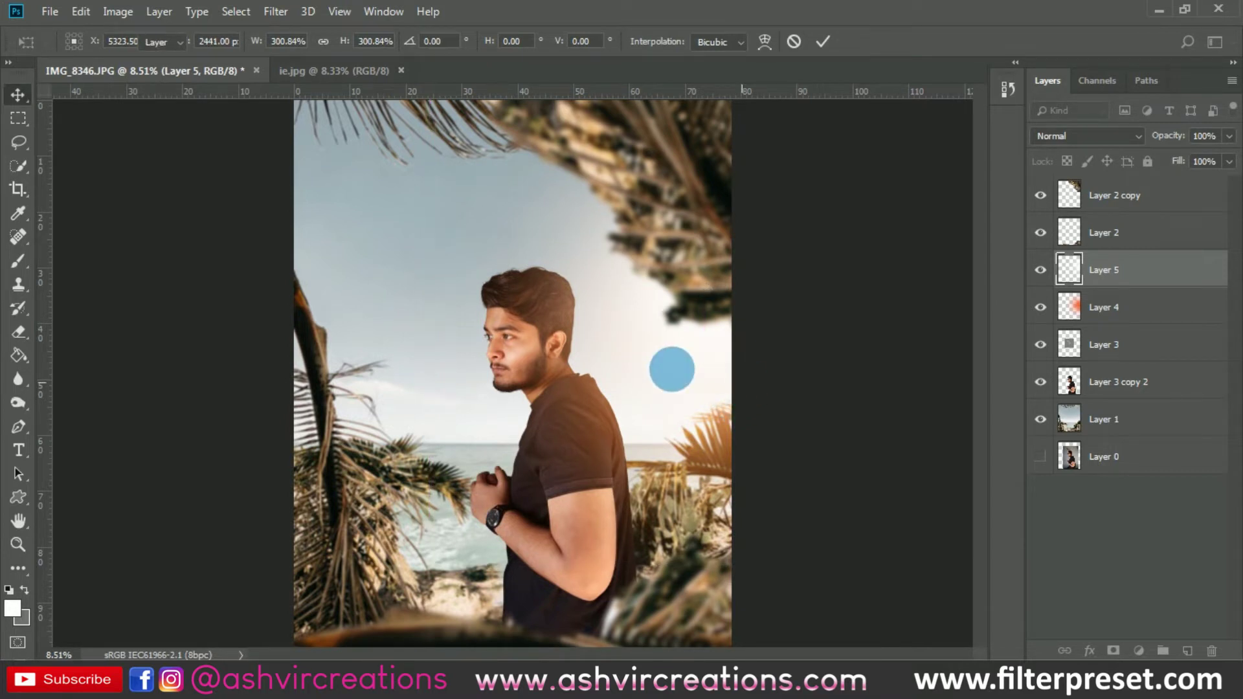
key("ctrl+minus")
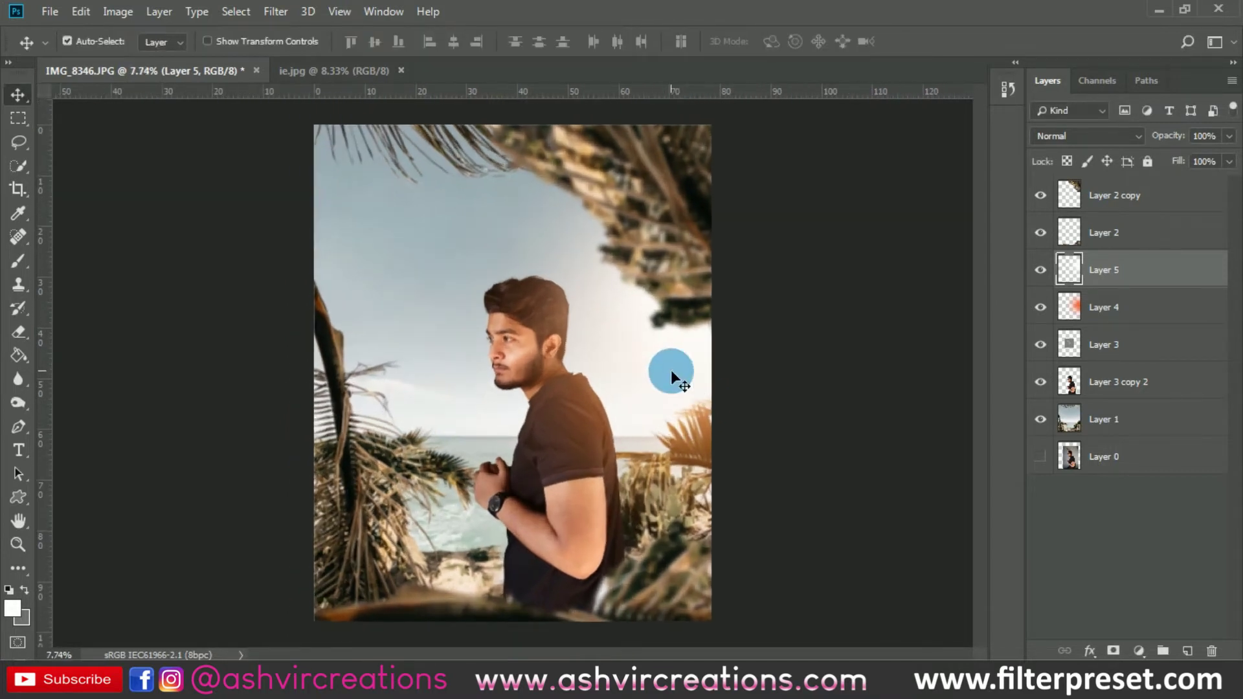
key("ctrl+plus")
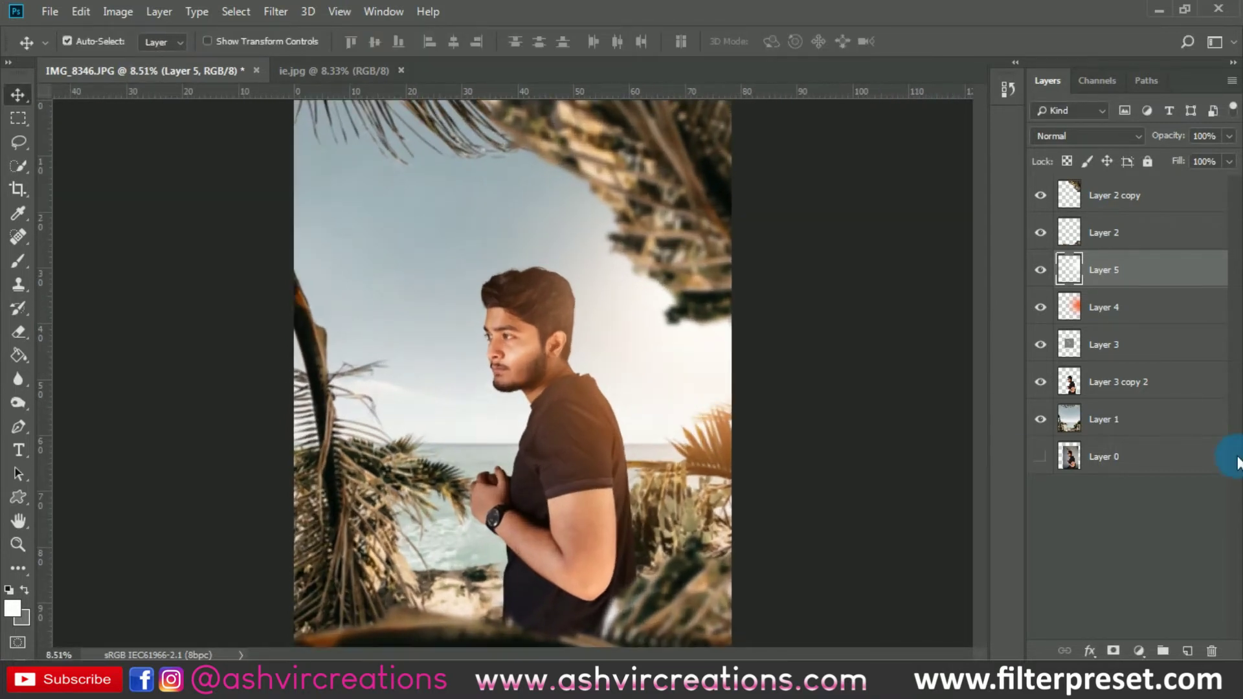
Merge all layers from Layer 1 up to Layer 2 copy into one layer, leaving out the hidden Layer 0.
left_click(1132, 425)
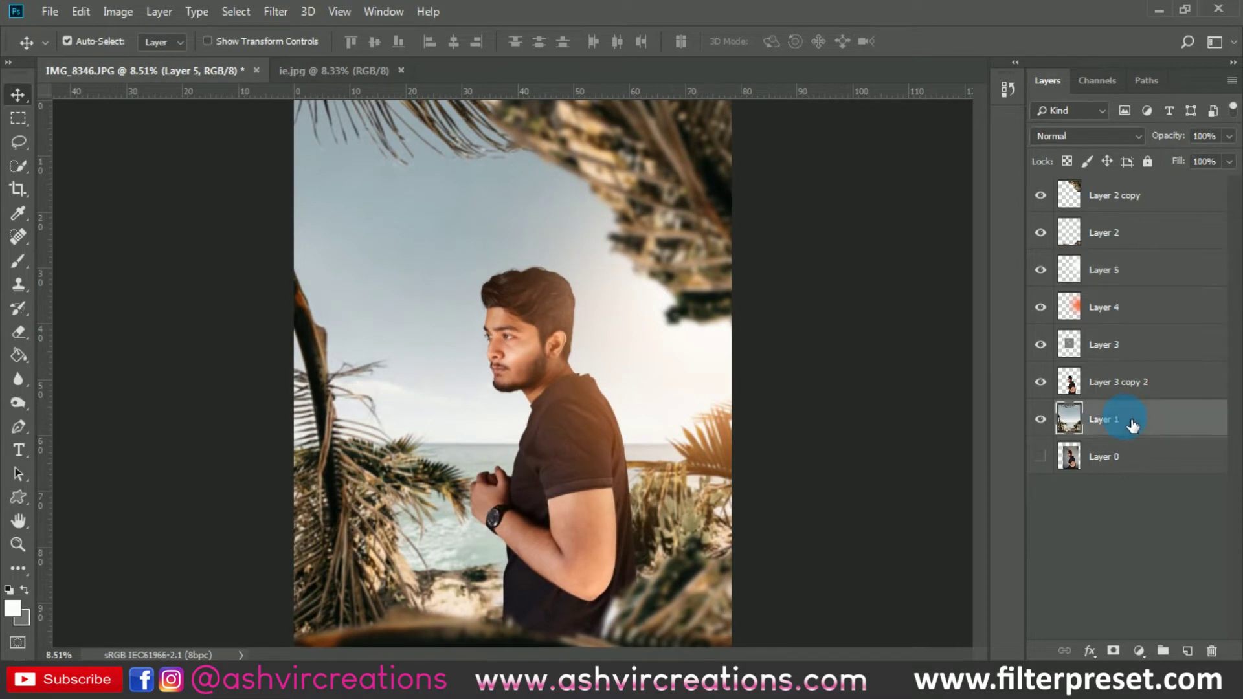
left_click(1146, 195, "shift")
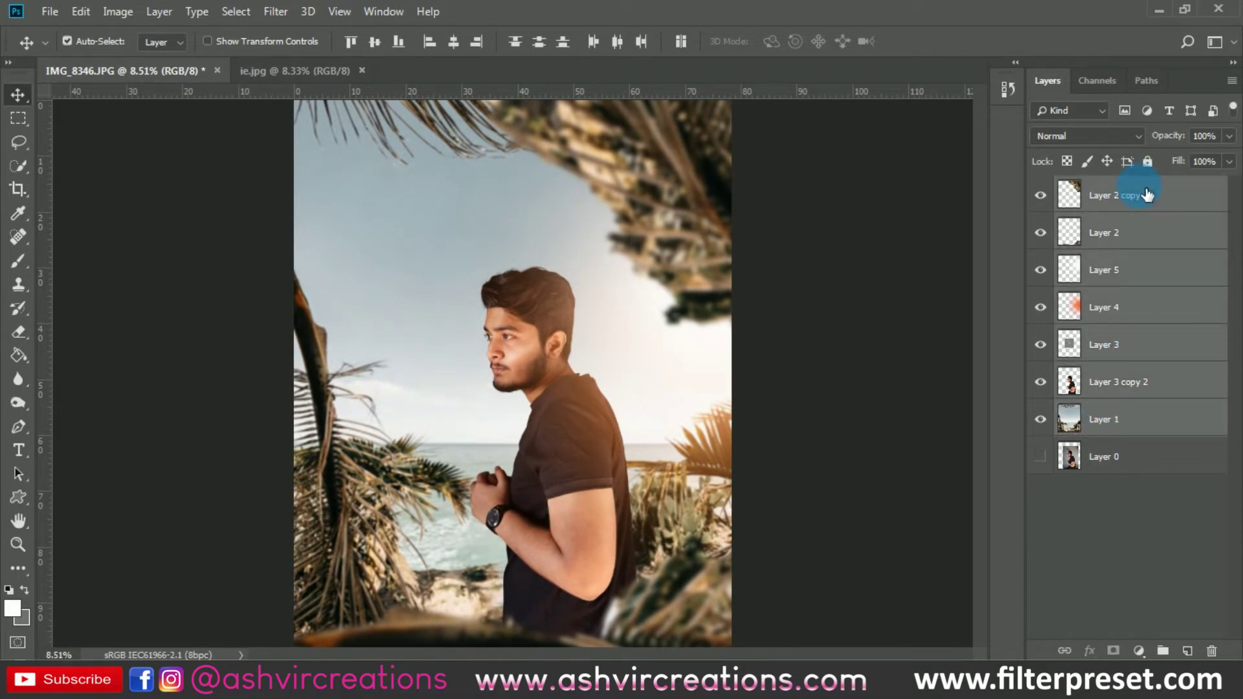
right_click(1125, 187)
left_click(990, 506)
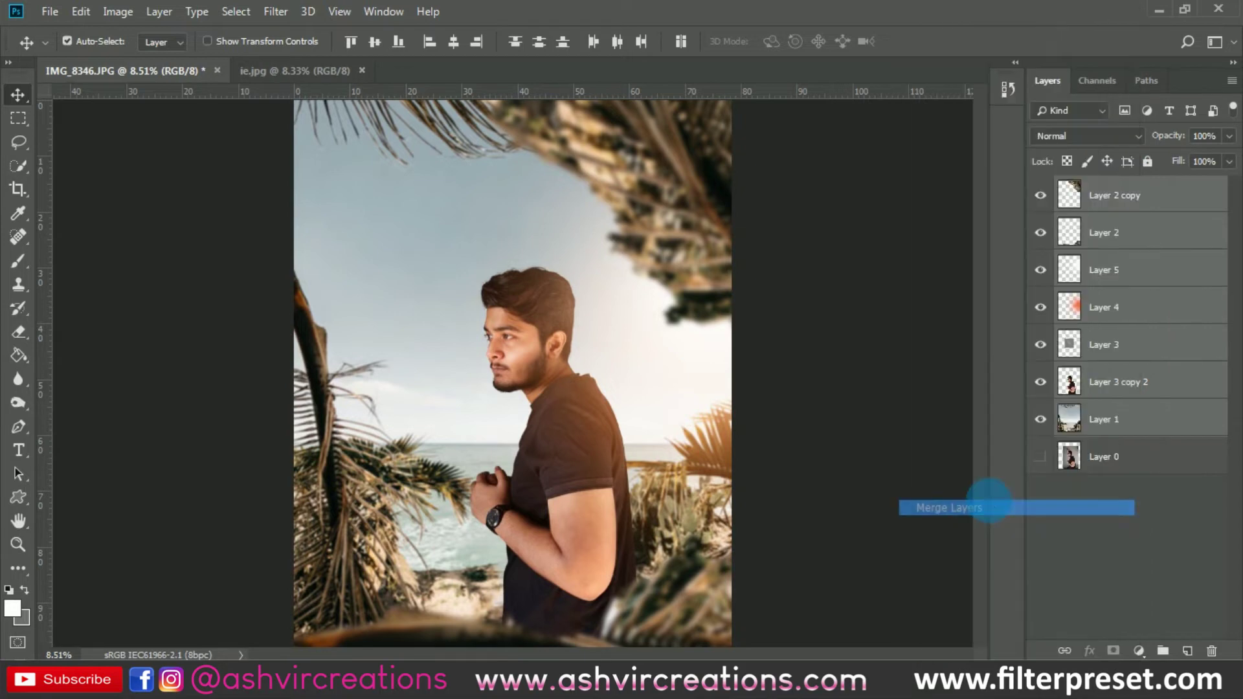
left_click(18, 190)
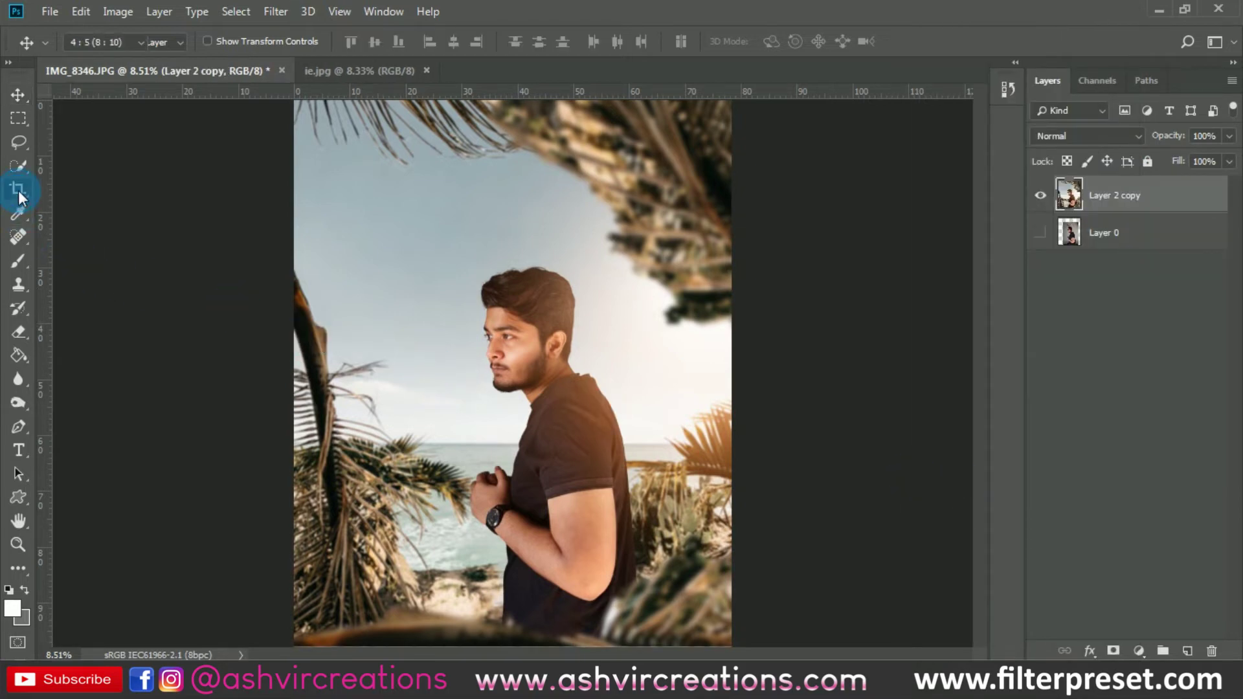
key("Escape")
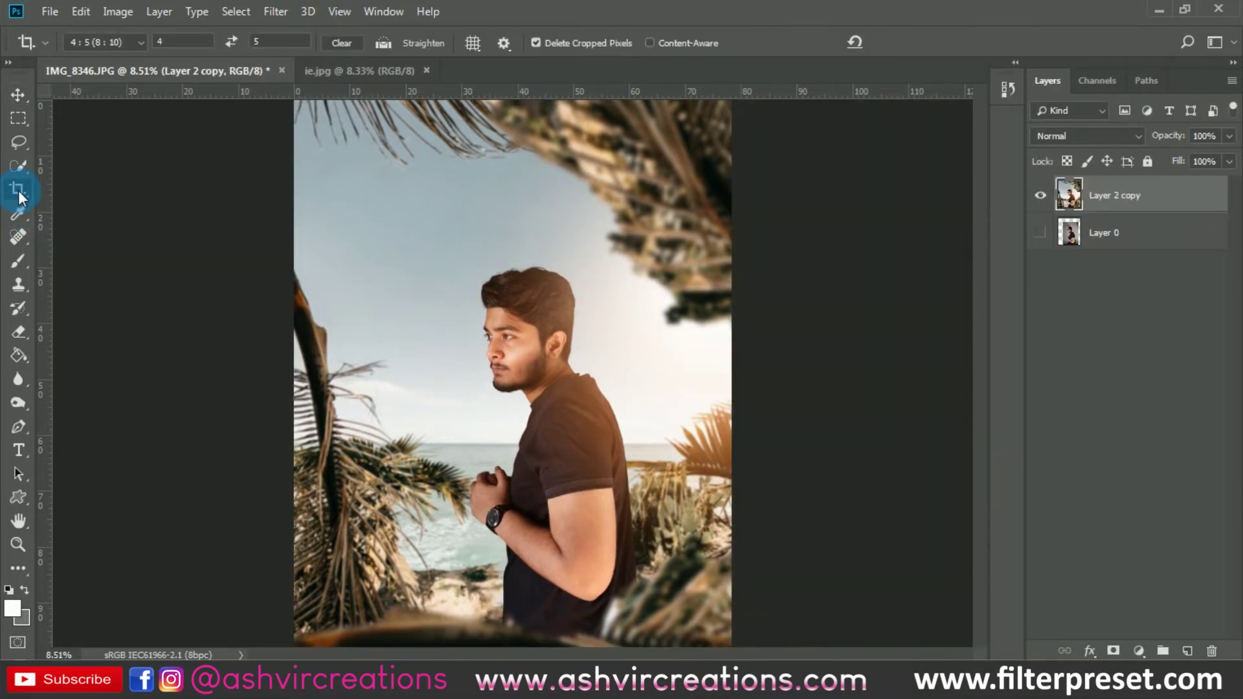
key("v")
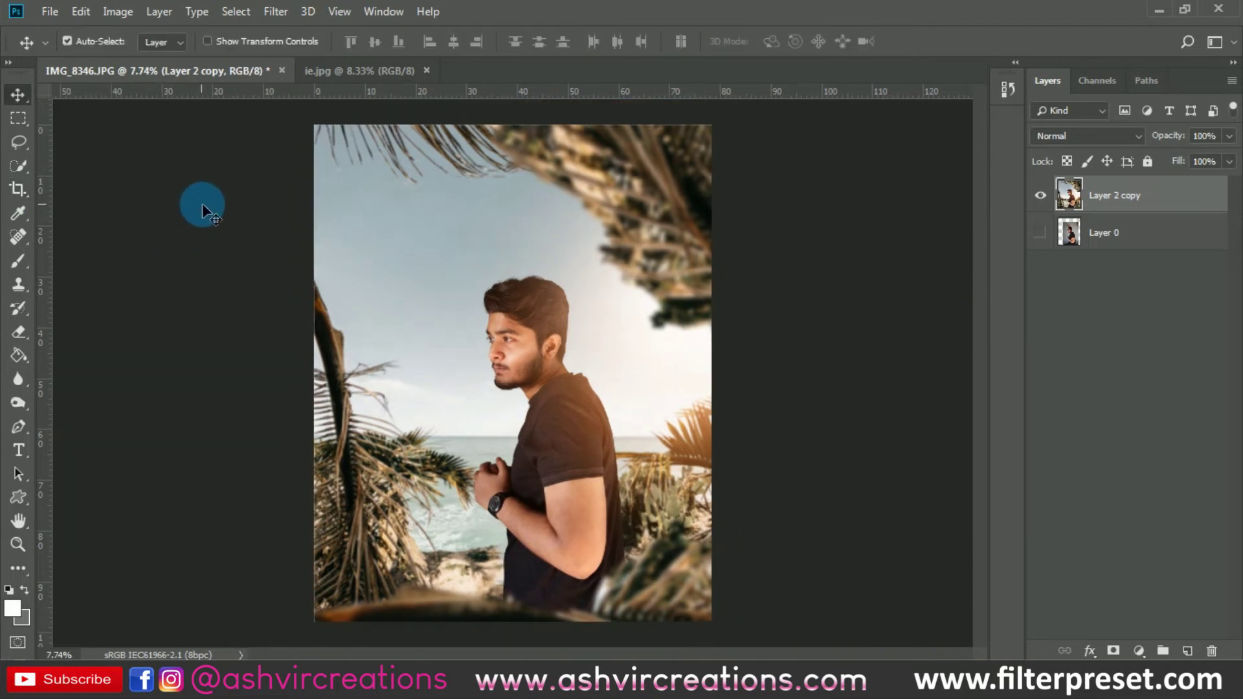
In the Camera Raw Filter, set Contrast +39, Highlights -2, Shadows -13, Whites +12, Blacks -18 and Clarity +5 for the merged layer.
left_click(260, 17)
left_click(295, 118)
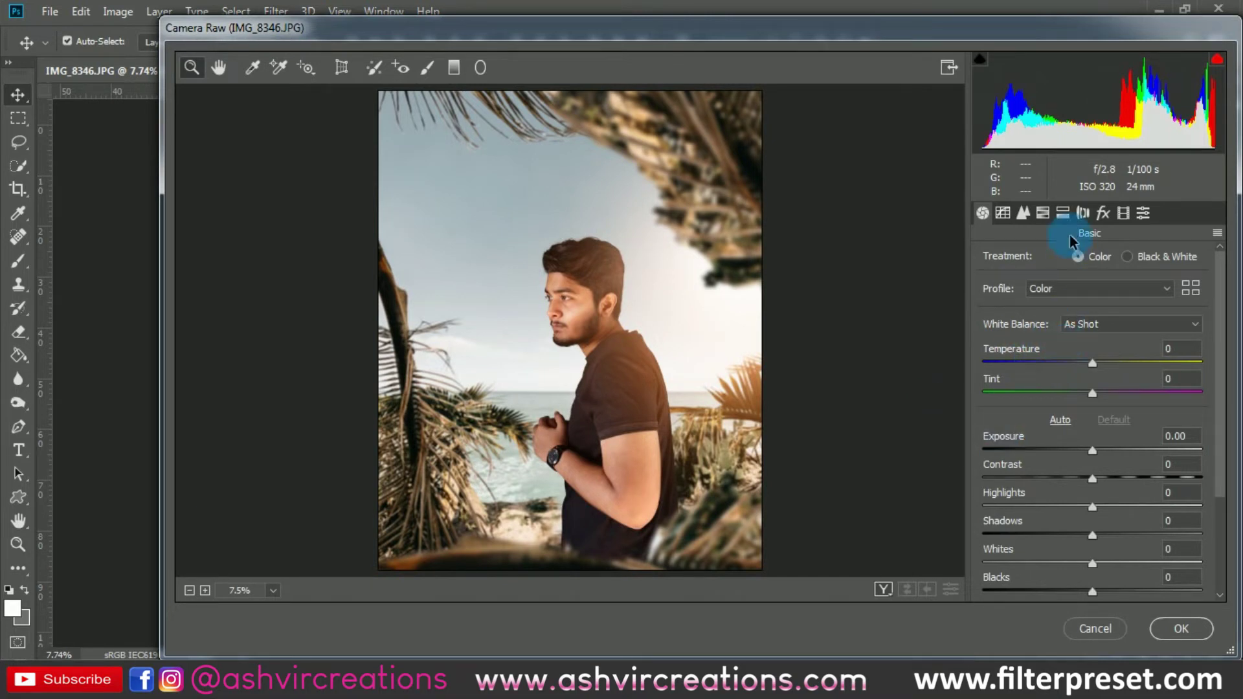
left_click_drag(1104, 486, 1104, 570)
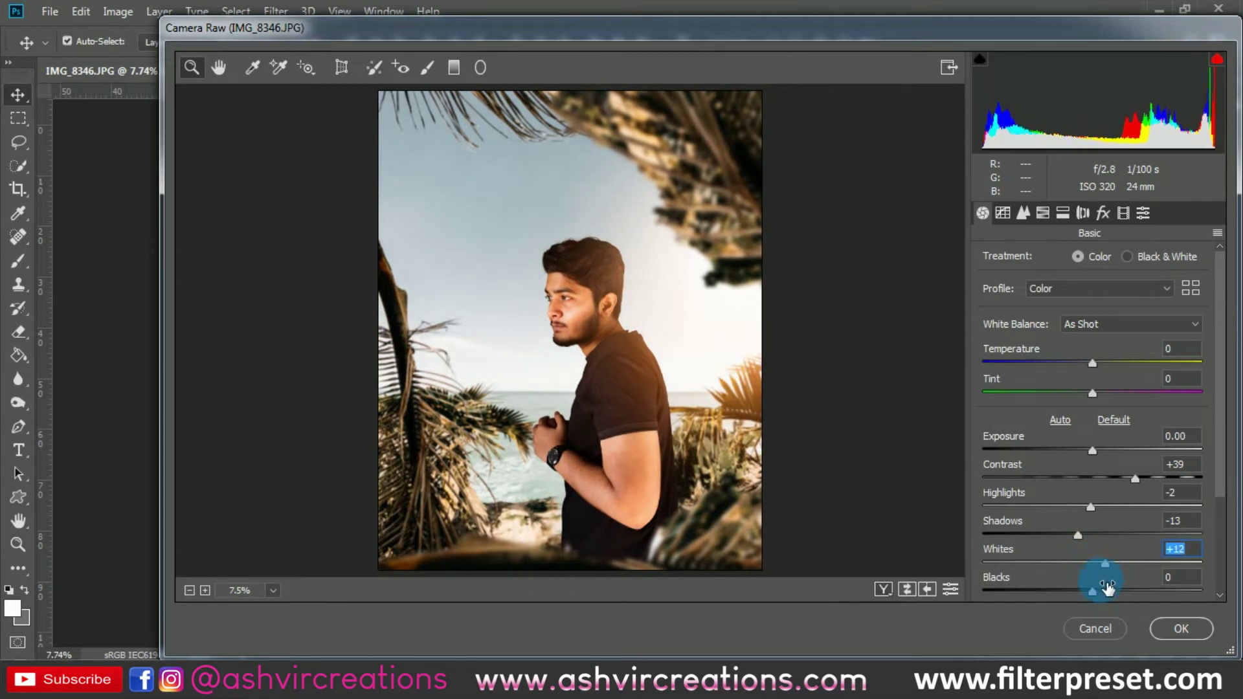
scroll(1107, 586, "down", 3)
left_click_drag(1093, 505, 1056, 505)
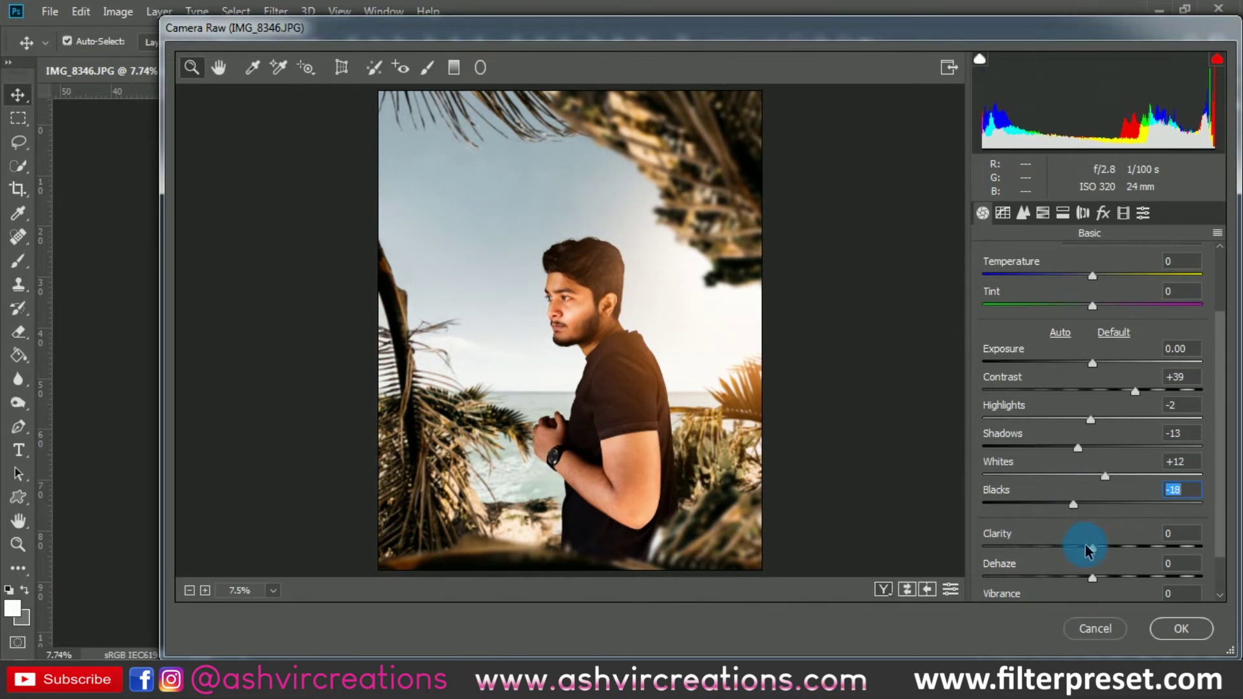
left_click_drag(1095, 551, 1103, 554)
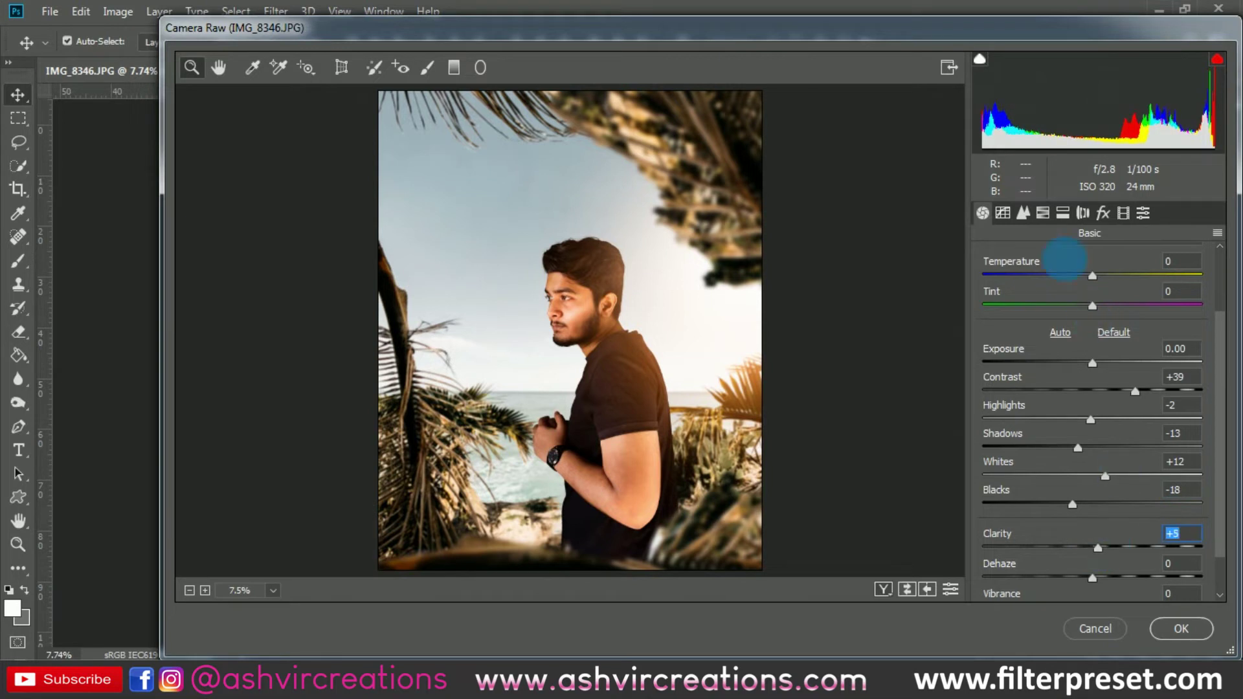
In the HSL Adjustments, set the Yellows hue to -79 and the Yellows saturation to -58.
left_click(1042, 214)
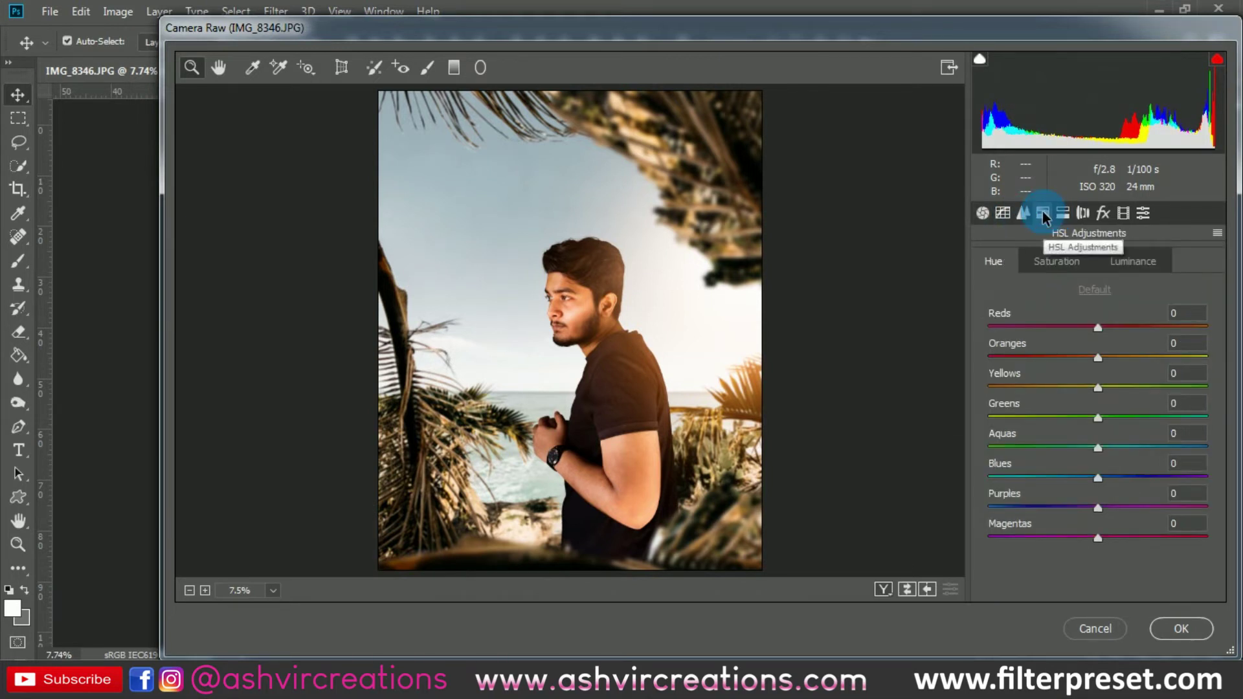
left_click(1076, 264)
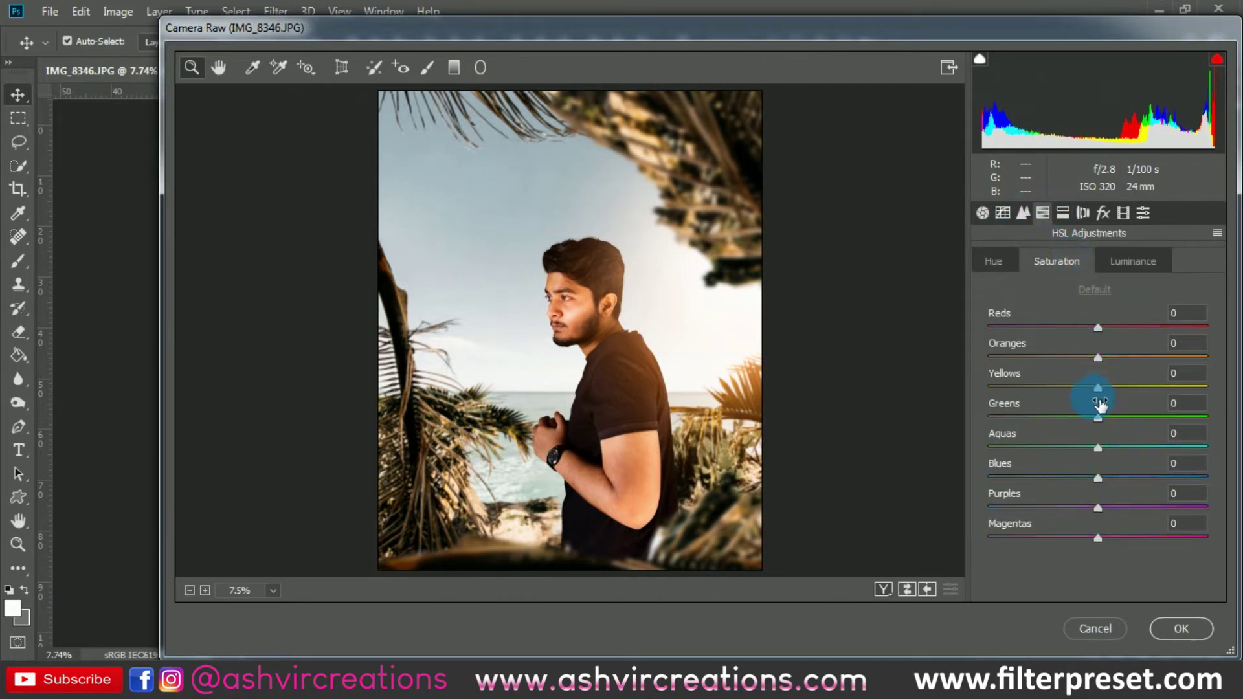
left_click(1007, 268)
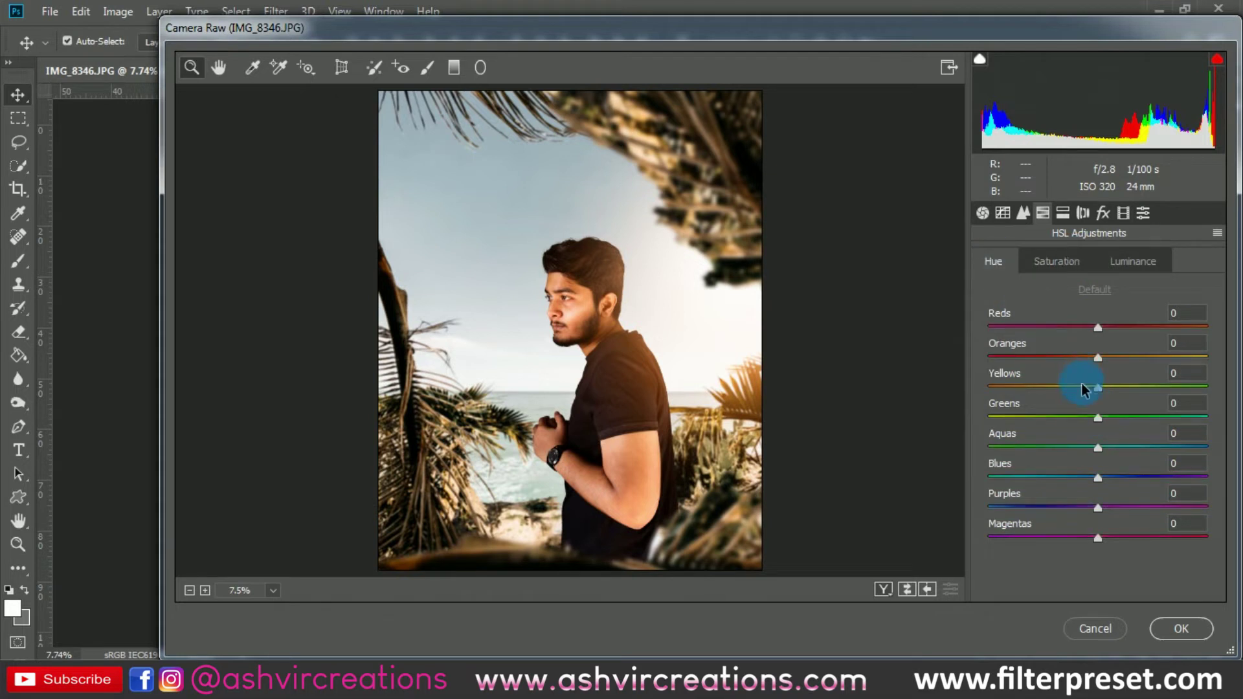
left_click_drag(1098, 391, 980, 376)
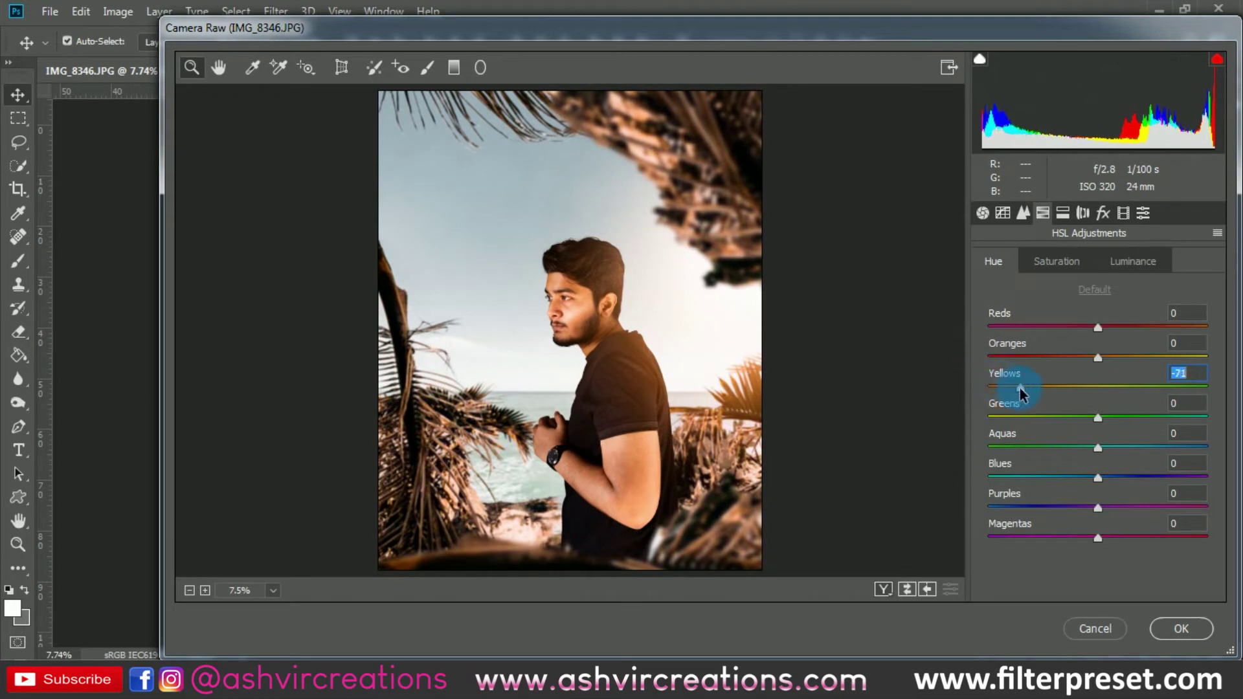
left_click(1055, 264)
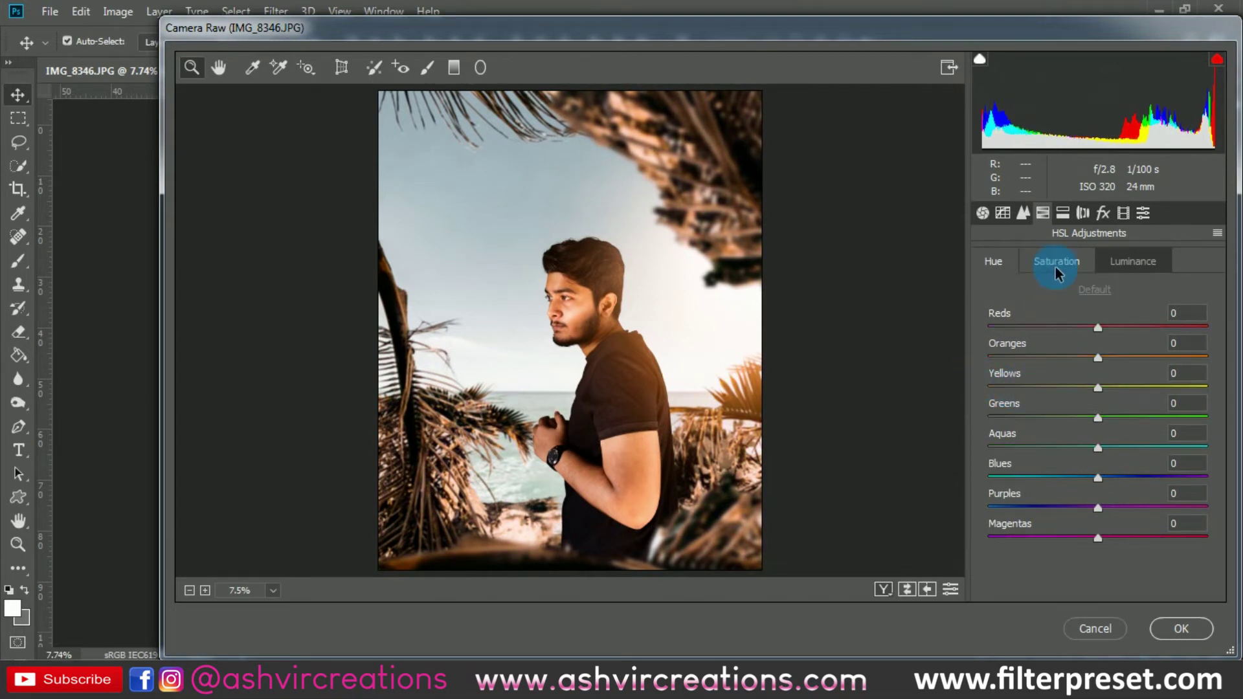
left_click_drag(1009, 390, 1056, 392)
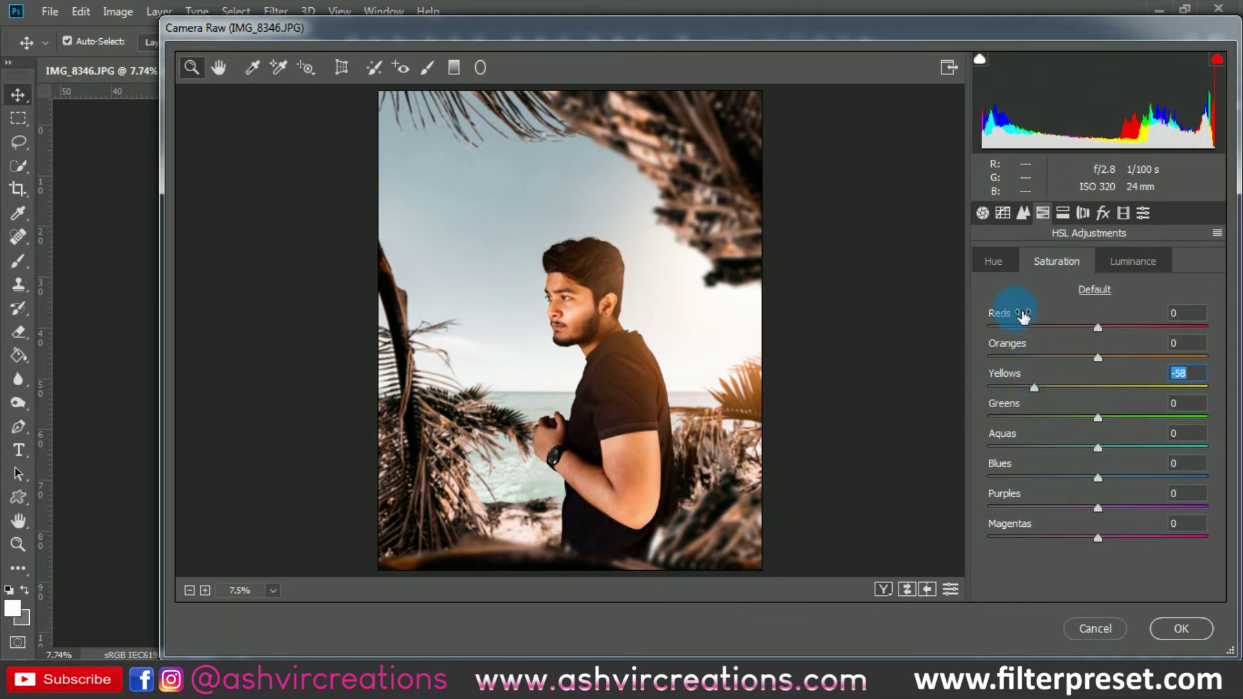
Lower the Oranges saturation to -22 in the HSL Adjustments.
left_click(1000, 264)
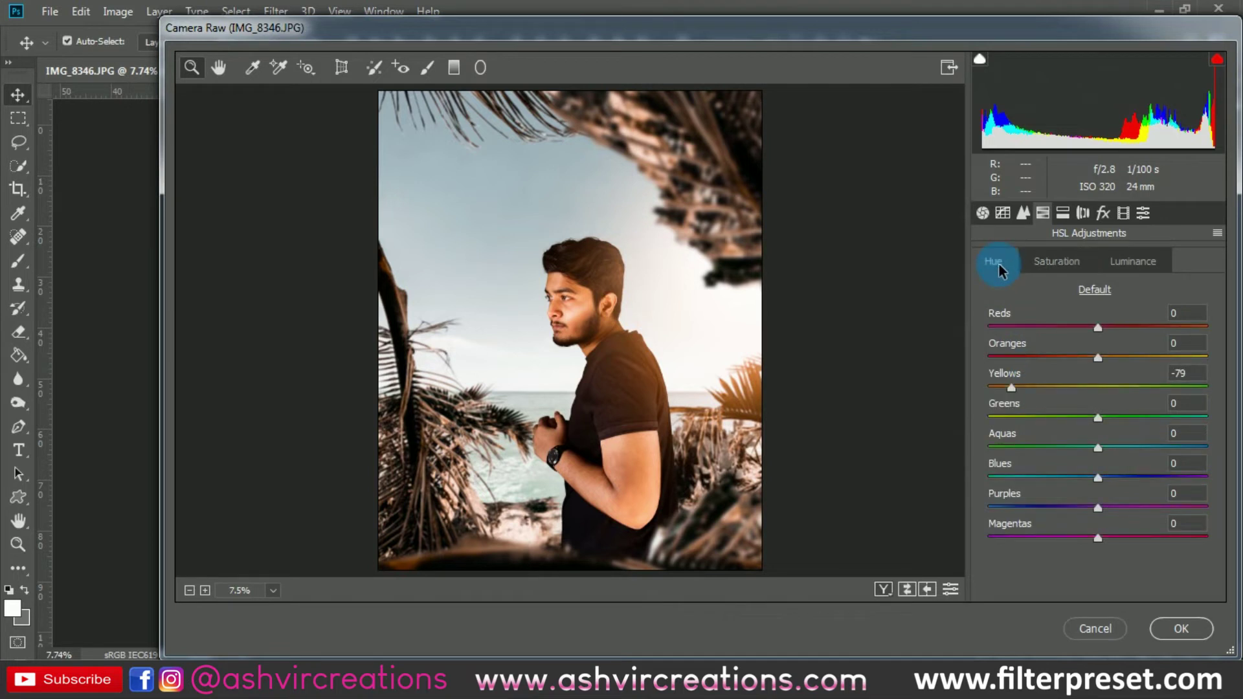
left_click(1038, 264)
mouse_move(1073, 361)
left_mouse_down()
mouse_move(1050, 358)
mouse_move(1074, 360)
left_mouse_up()
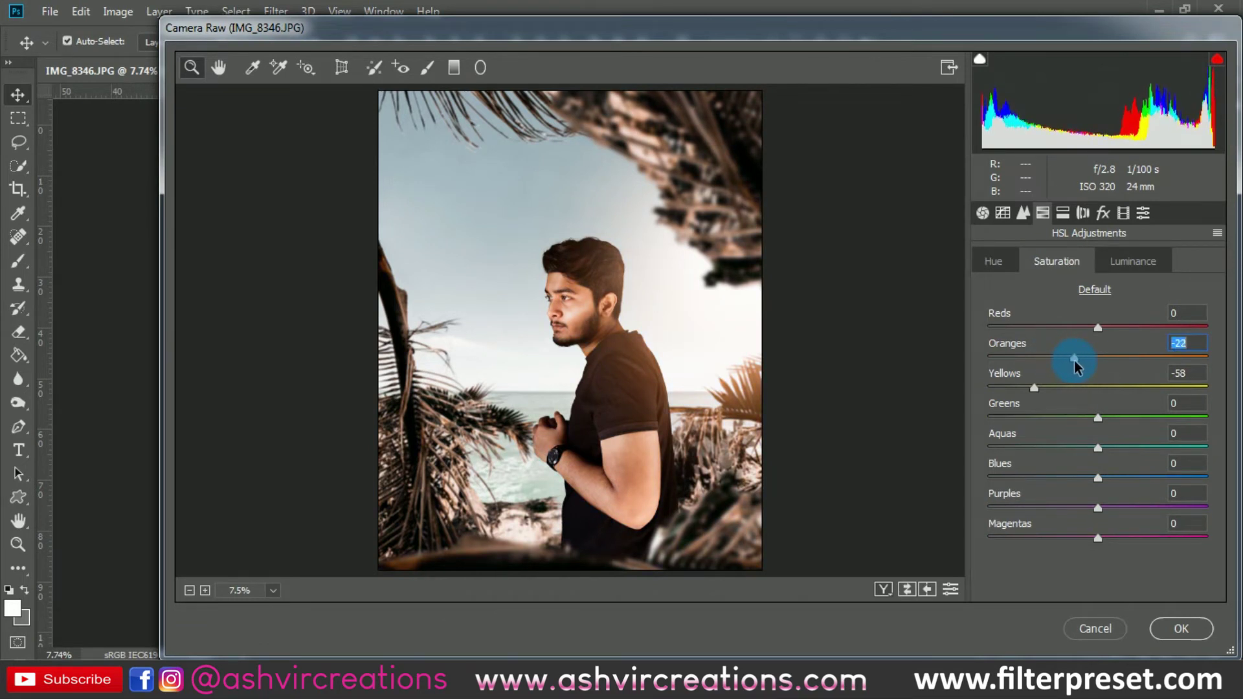
left_click_drag(602, 337, 609, 406)
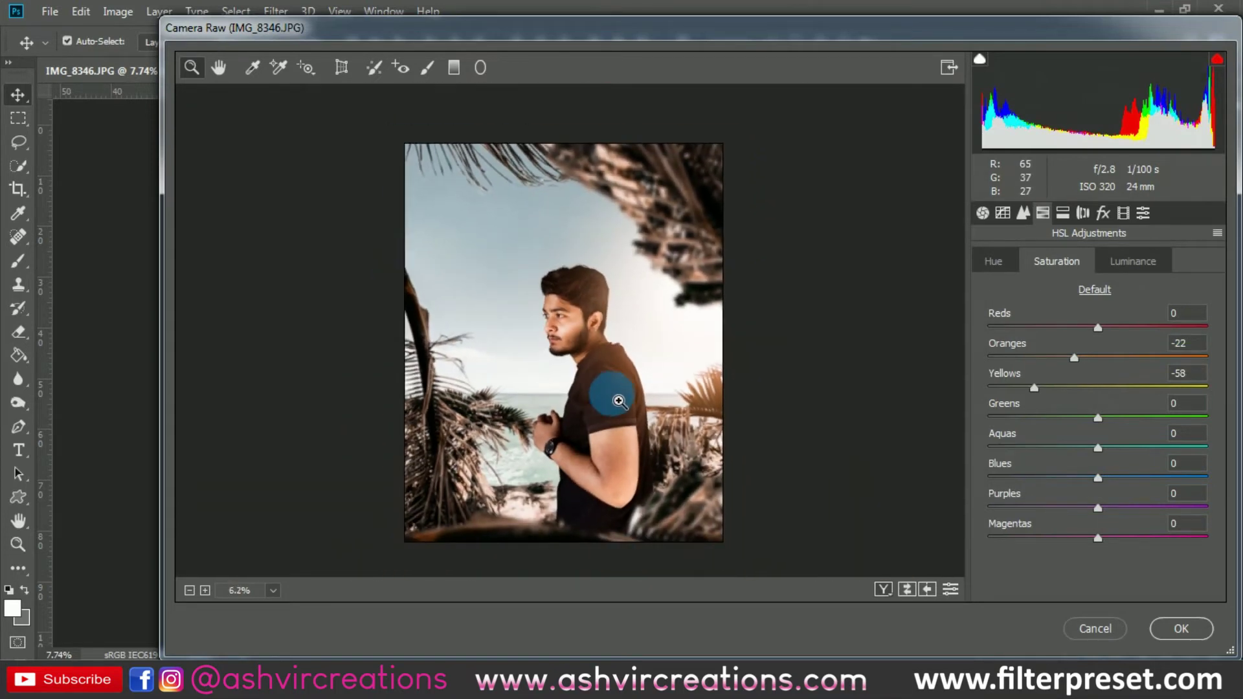
Try an Oranges hue of -10 in the HSL Adjustments, reset it to 0 and recheck the Oranges saturation.
left_click(992, 262)
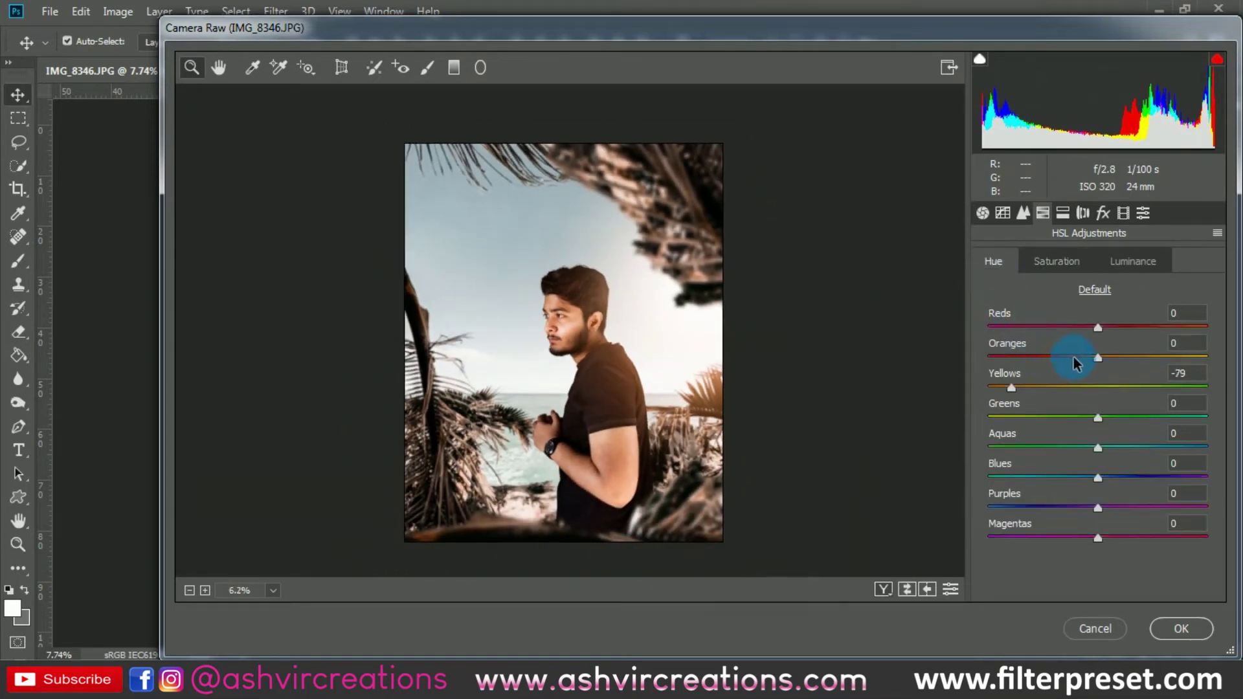
mouse_move(1101, 356)
left_mouse_down()
mouse_move(1116, 356)
mouse_move(1090, 356)
left_mouse_up()
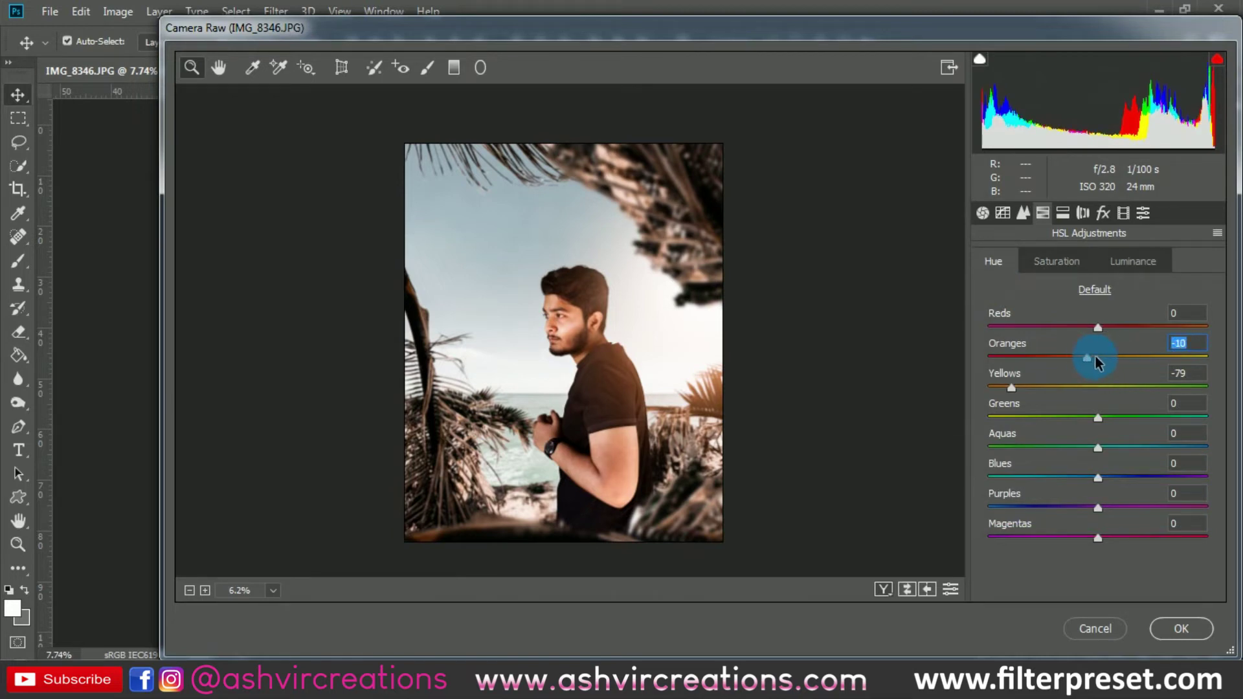
double_click(1096, 356)
left_click_drag(630, 278, 639, 358)
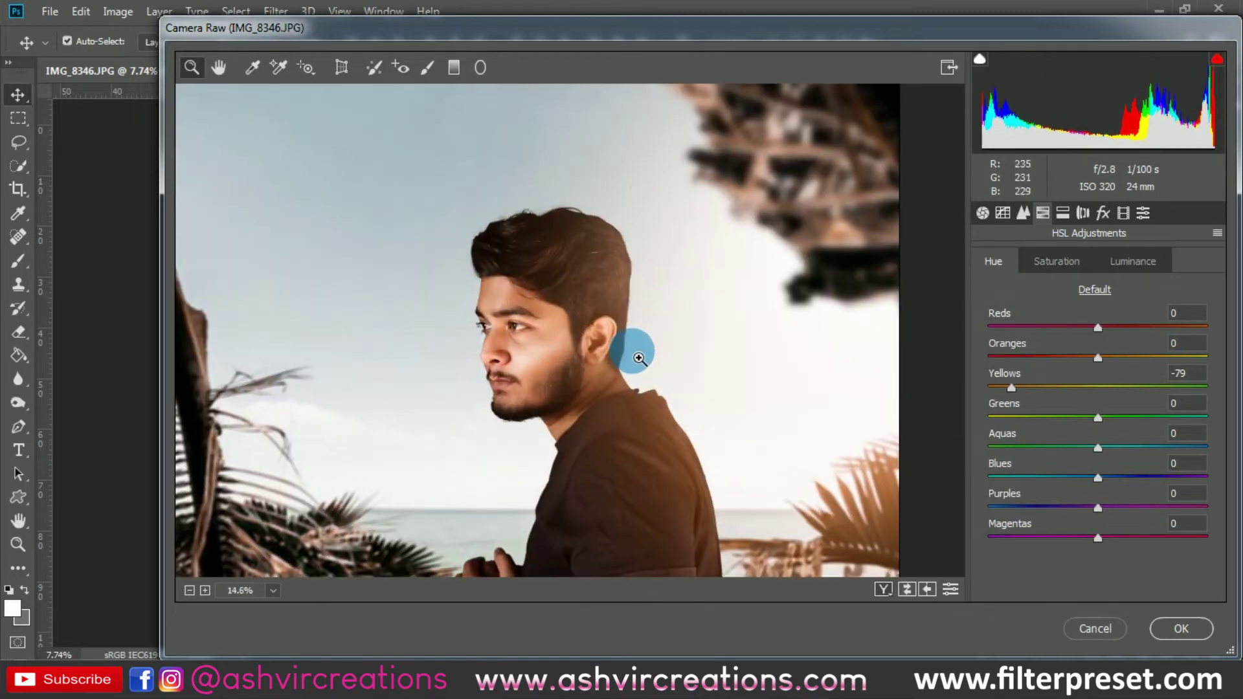
left_click(1099, 366)
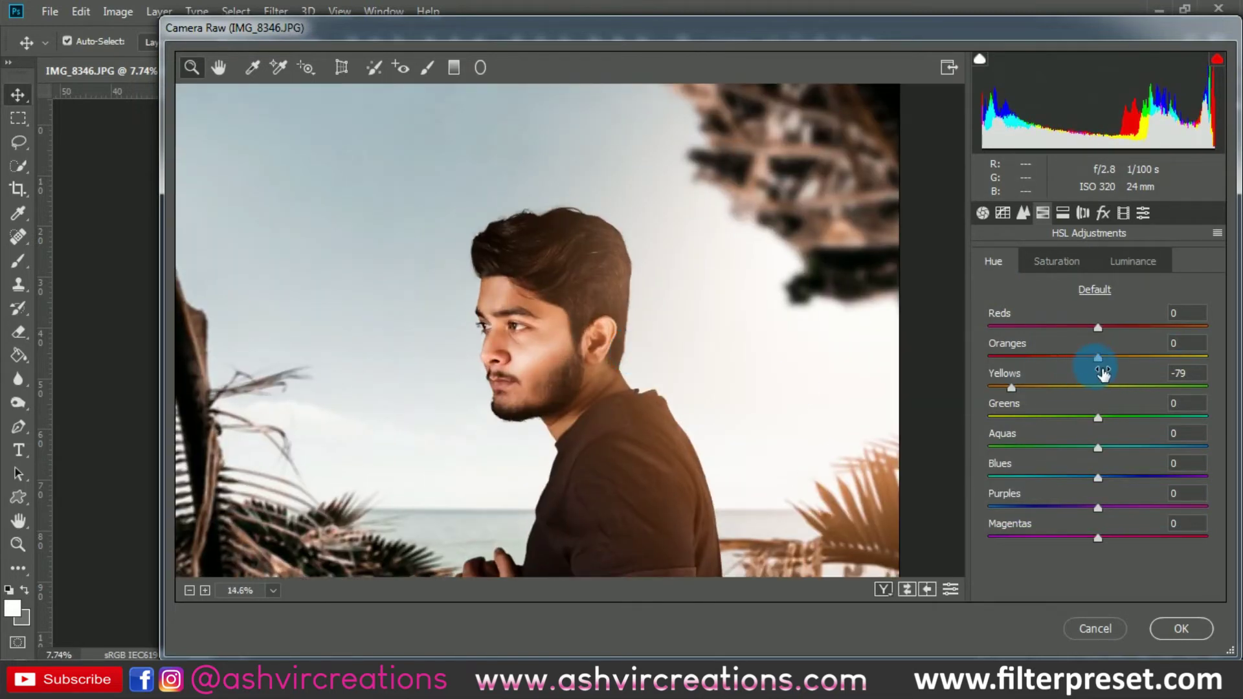
left_click(1087, 269)
mouse_move(1072, 362)
left_mouse_down()
mouse_move(1056, 362)
mouse_move(1074, 371)
left_mouse_up()
Add a post-crop vignette with an amount of -12 in the Highlight Priority style.
key("ctrl+0")
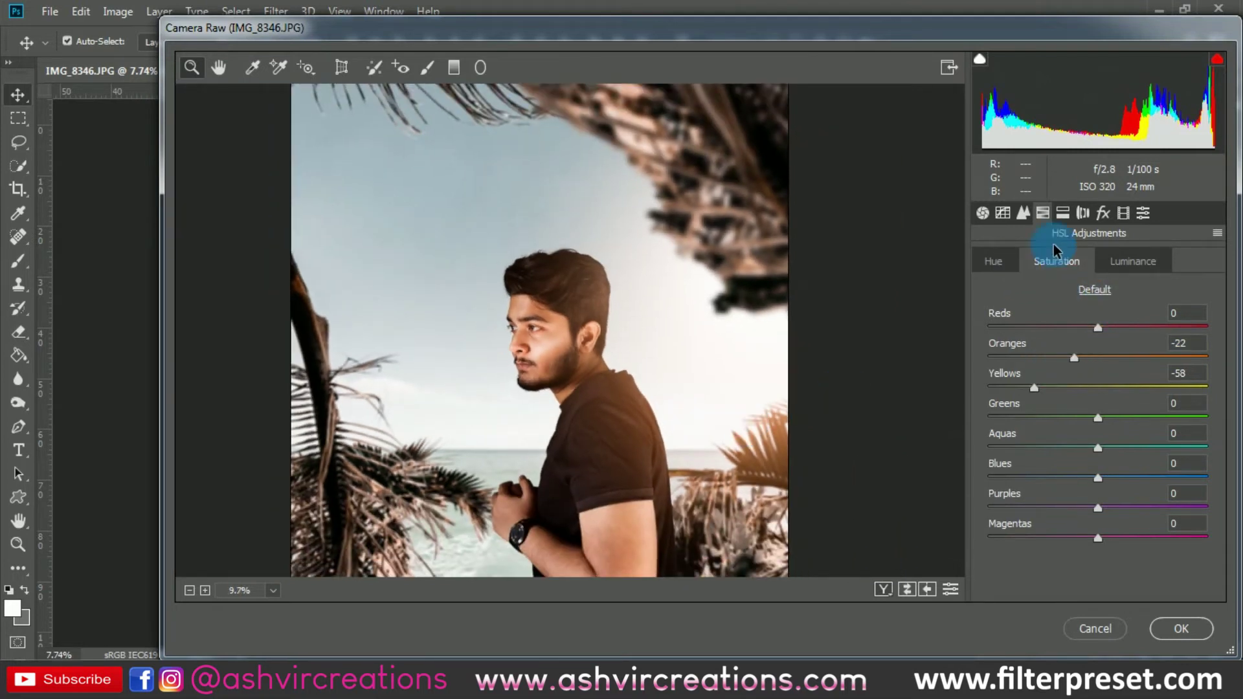
left_click(1103, 212)
left_click_drag(1086, 445, 1084, 446)
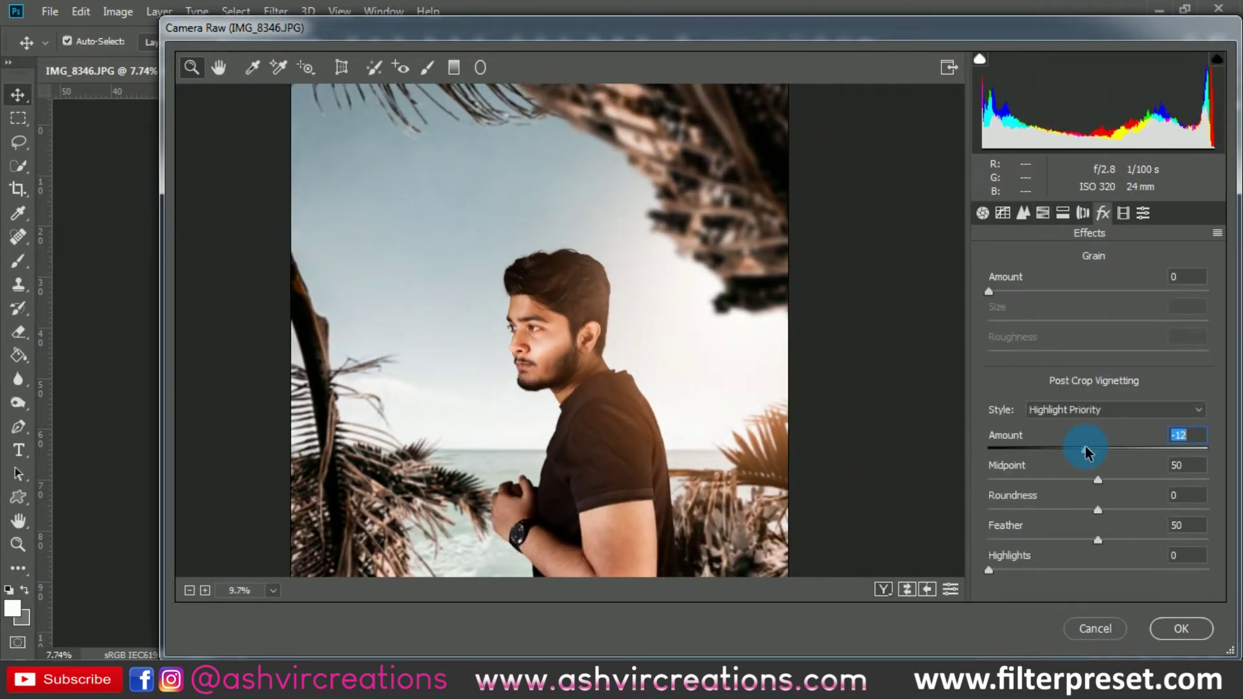
key("ctrl+0")
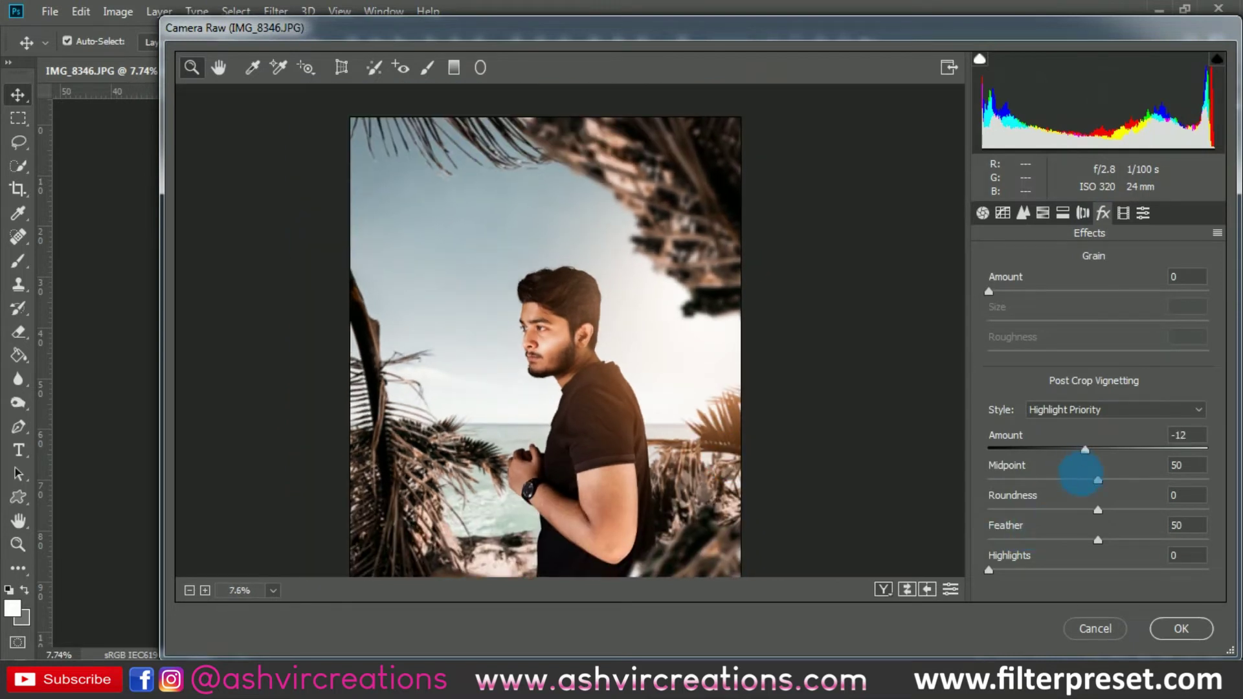
Set the post-crop vignette's midpoint to 28, roundness to -42, feather to 41 and highlights to 100.
left_click_drag(1087, 487, 1047, 508)
mouse_move(1082, 546)
left_mouse_down()
mouse_move(1043, 549)
mouse_move(1080, 546)
left_mouse_up()
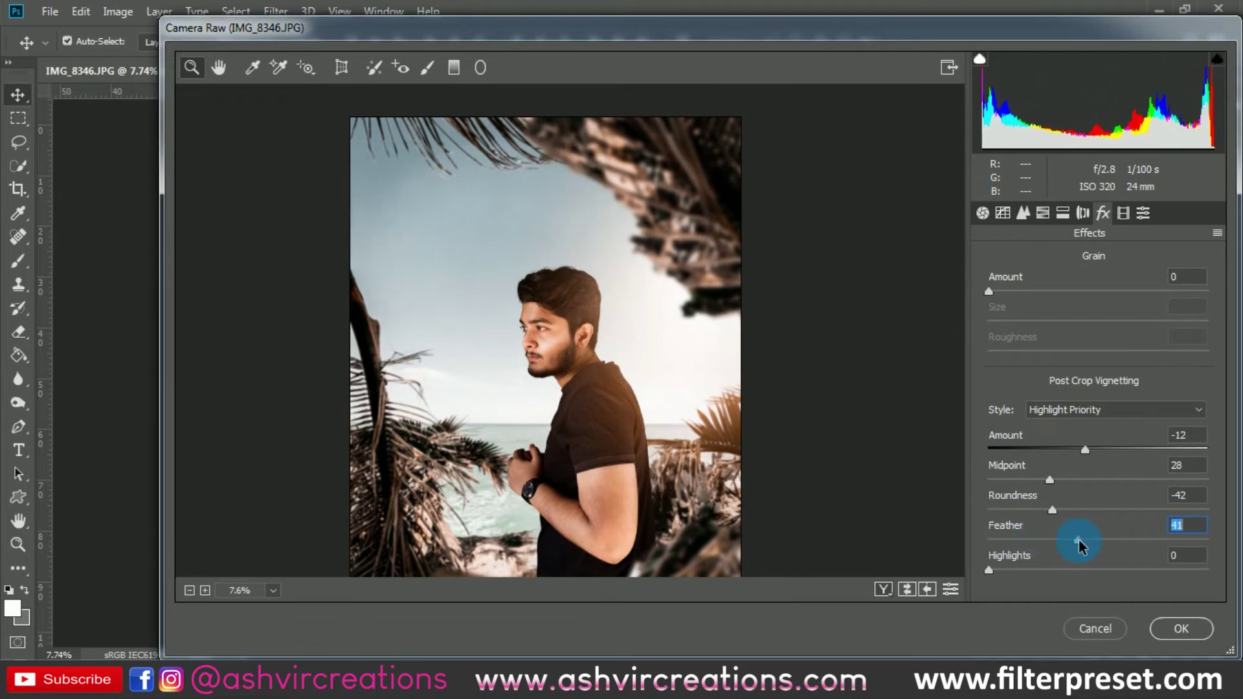
left_click_drag(1015, 579, 1069, 568)
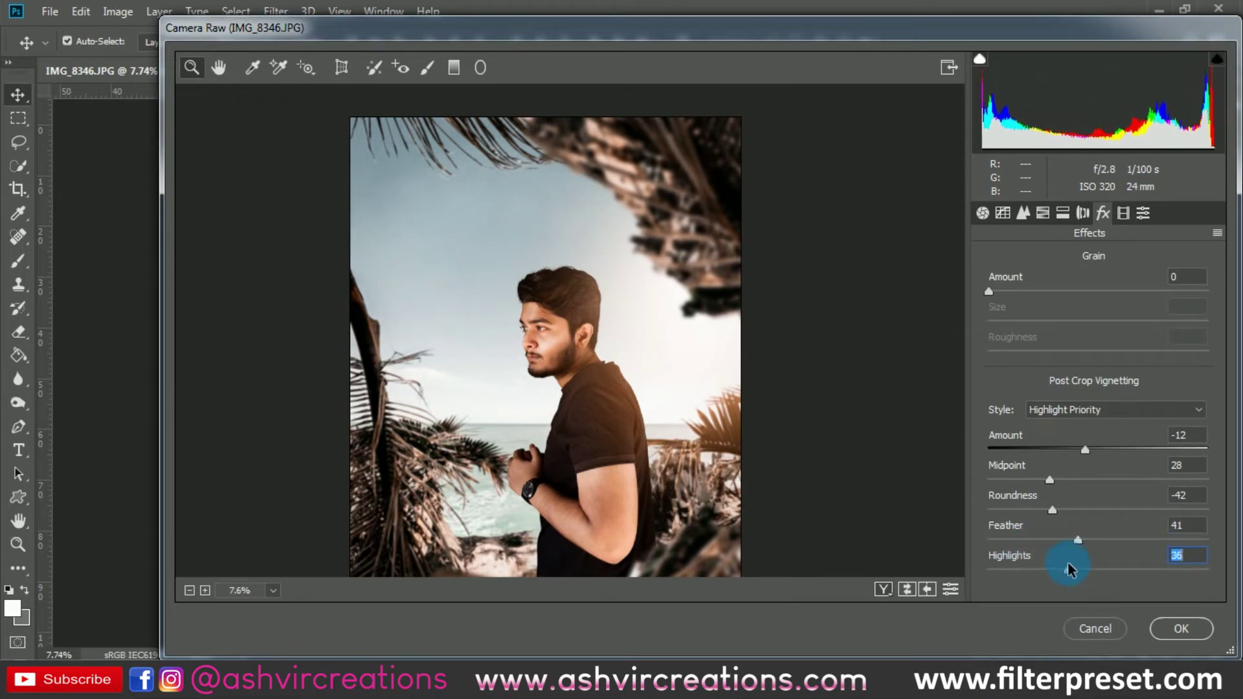
left_click_drag(1149, 566, 1195, 563)
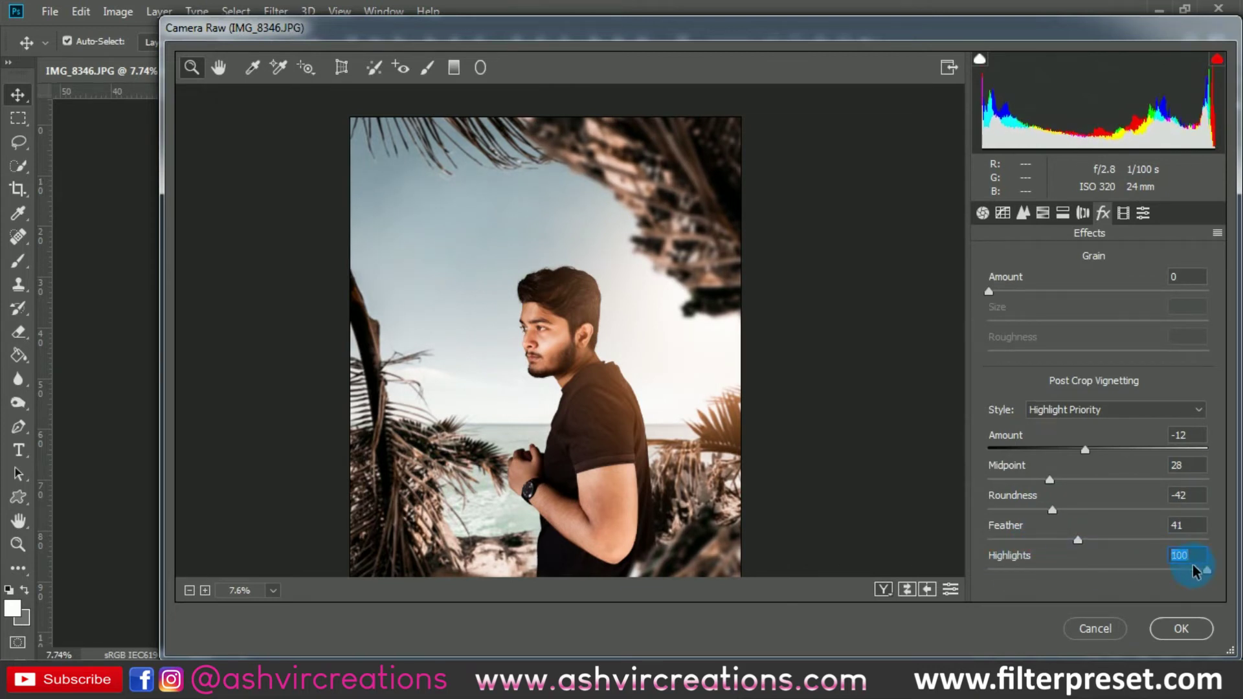
Strengthen the post-crop vignette to an amount of -32, with the midpoint at 0 and the roundness at +5.
left_click(668, 409)
left_click_drag(1048, 451, 1070, 453)
key("ctrl+0")
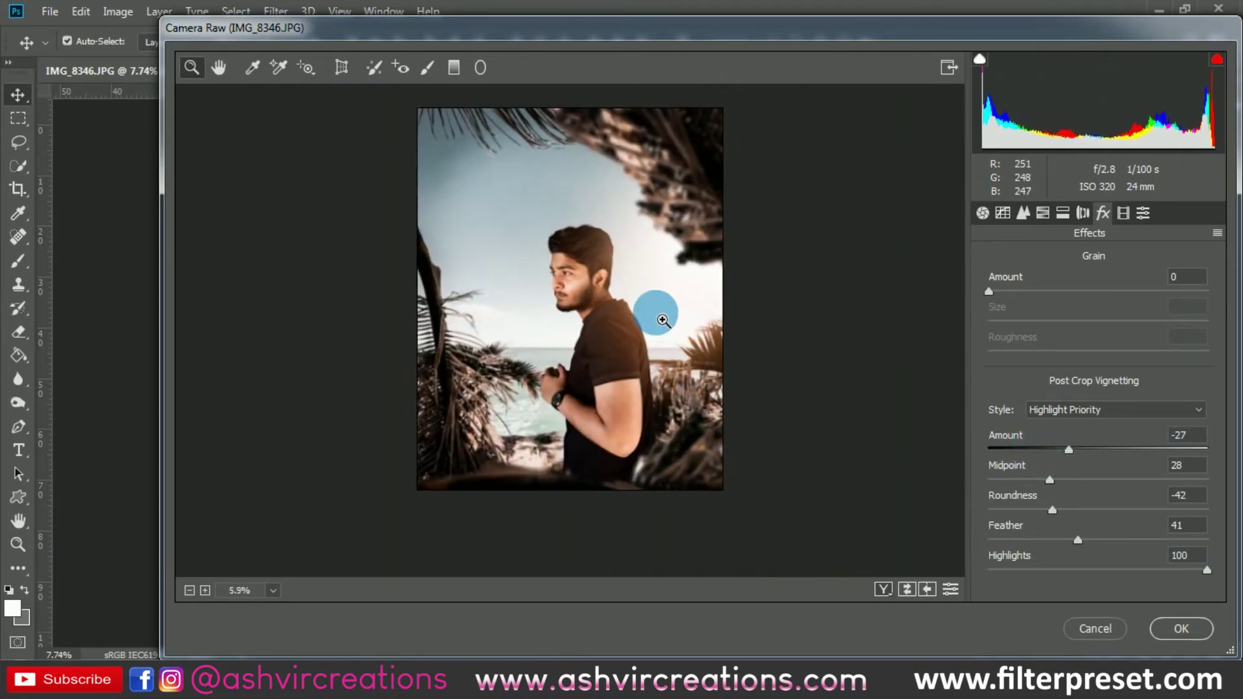
mouse_move(1068, 448)
left_mouse_down()
mouse_move(1035, 445)
mouse_move(1060, 453)
left_mouse_up()
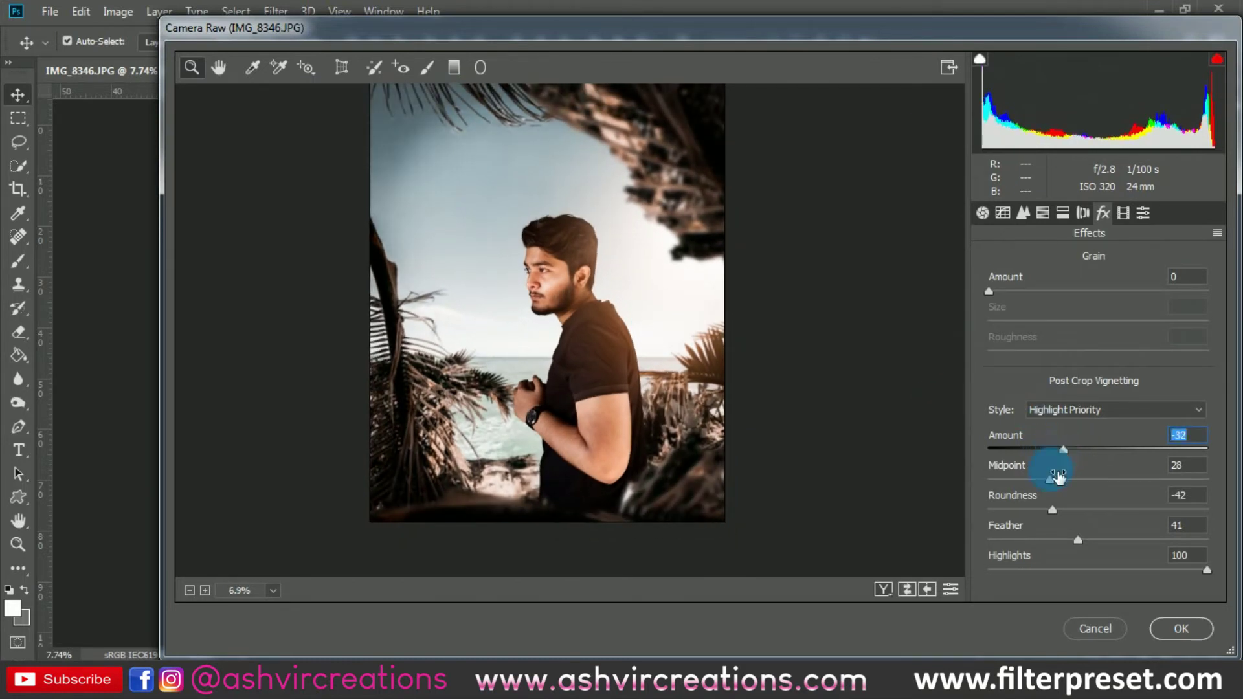
left_click_drag(1043, 484, 977, 477)
left_click_drag(1052, 509, 1149, 549)
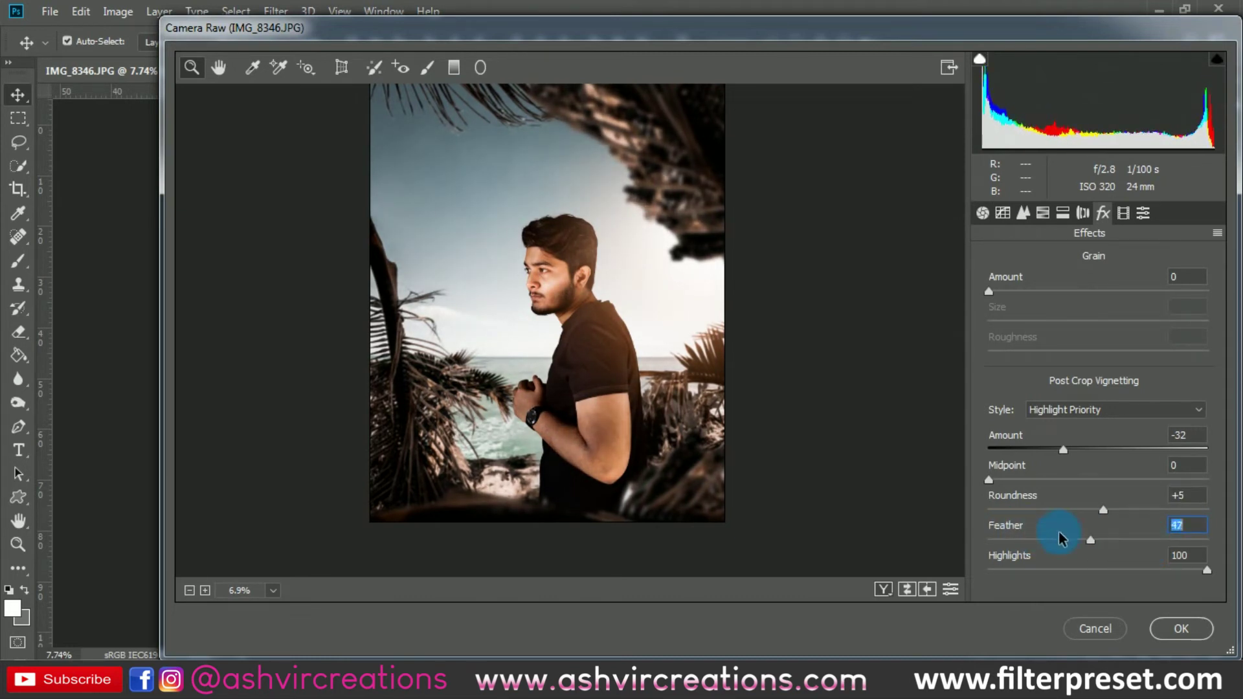
Soften the post-crop vignette with a feather of 70 and an amount of -21.
left_click_drag(1062, 537, 1048, 537)
left_click_drag(1137, 546, 1143, 545)
mouse_move(1070, 455)
left_mouse_down()
mouse_move(1085, 446)
mouse_move(1074, 445)
left_mouse_up()
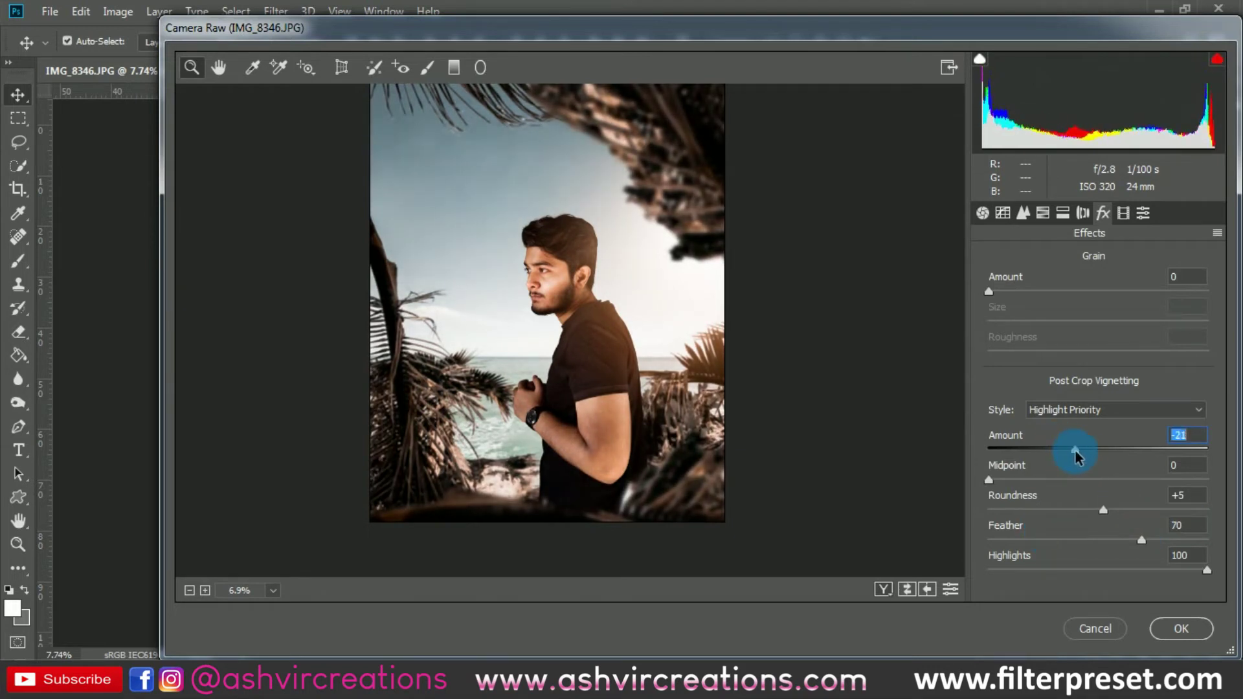
left_click(584, 269)
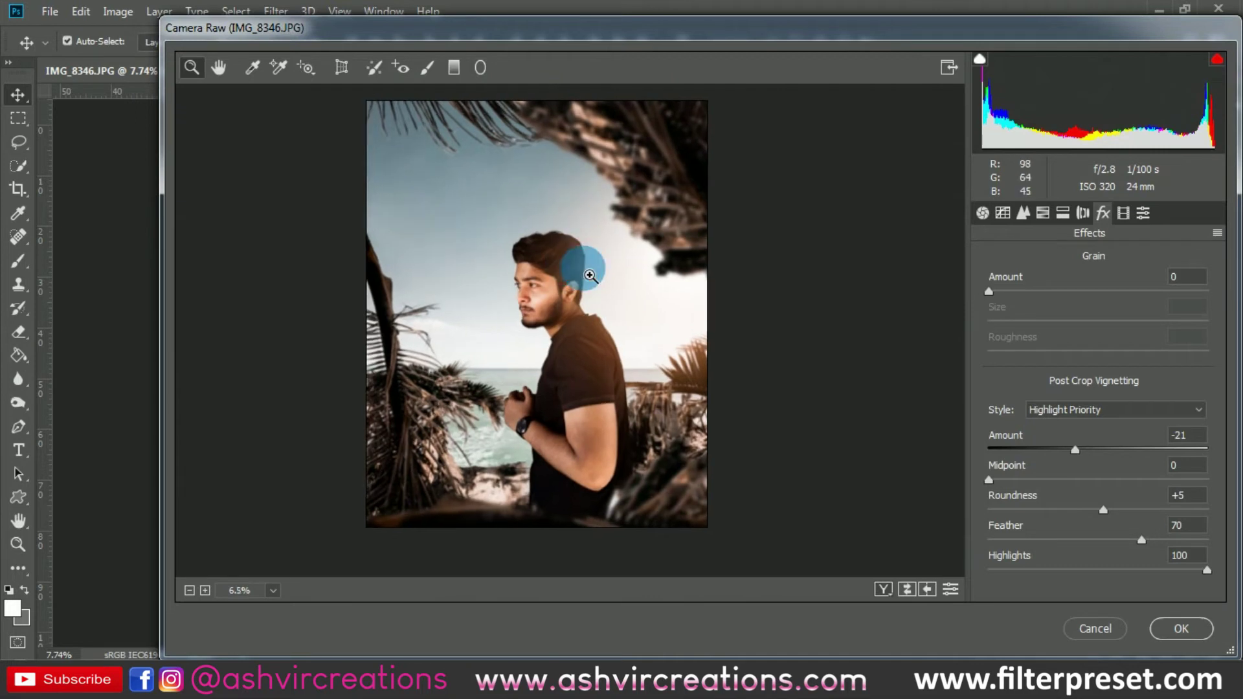
left_click(930, 247)
Lift the RGB point curve's black point to output 20 and anchor it at 134/134 and at input 191, output 192.
left_click(1002, 213)
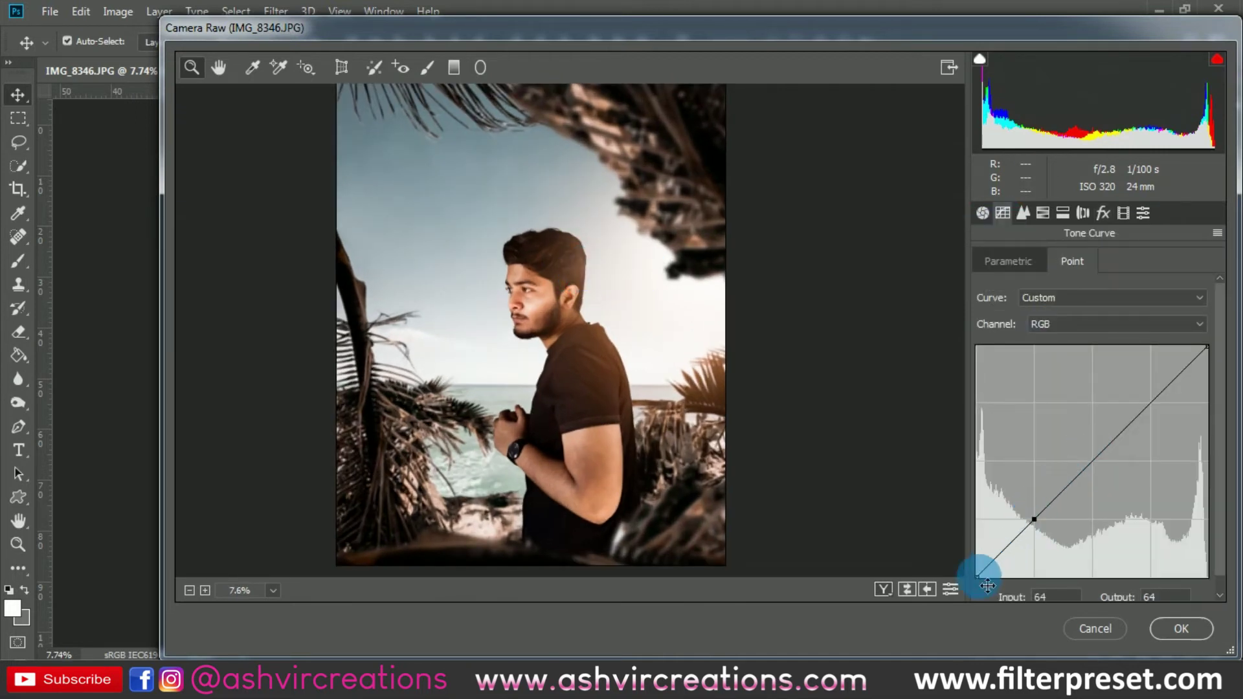
left_click_drag(984, 586, 976, 560)
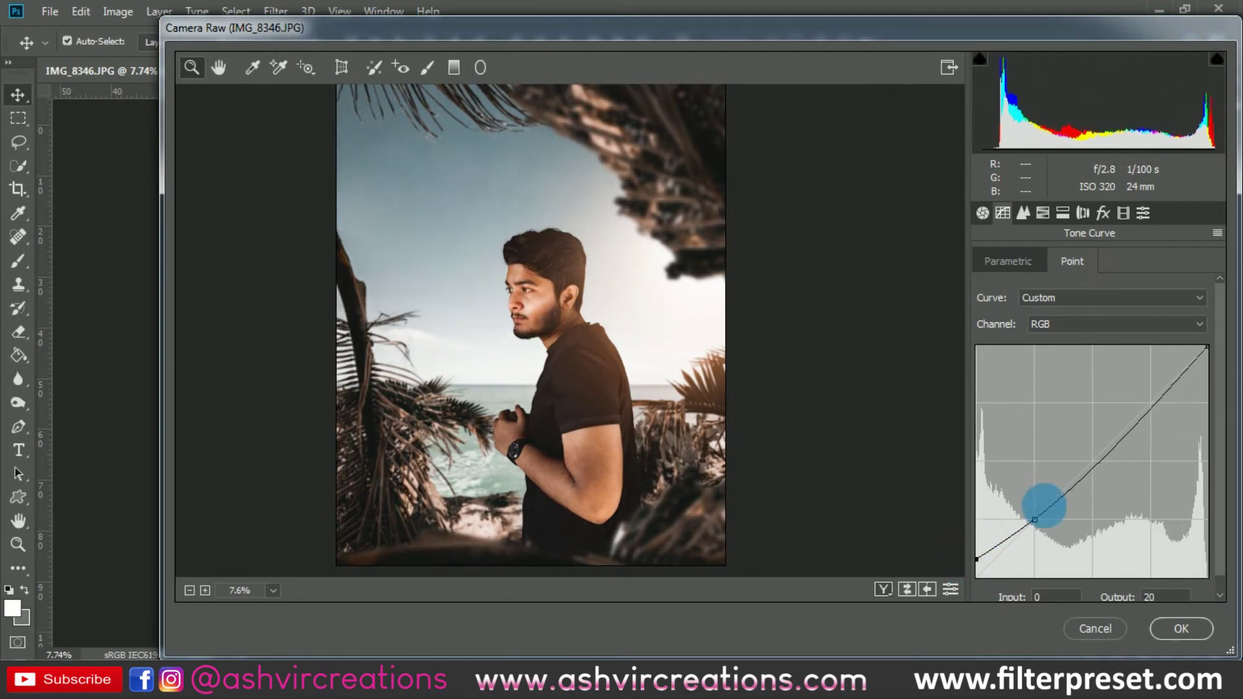
left_click(1098, 456)
left_click_drag(1111, 468, 1107, 465)
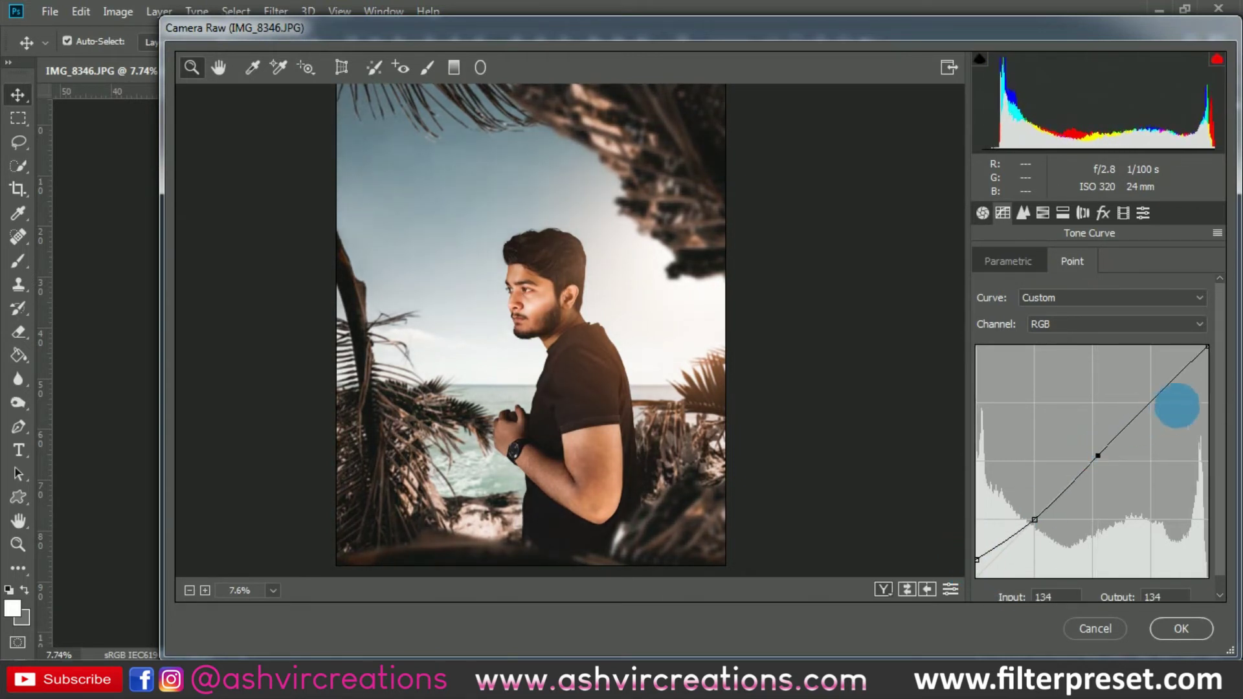
left_click_drag(1166, 413, 1164, 416)
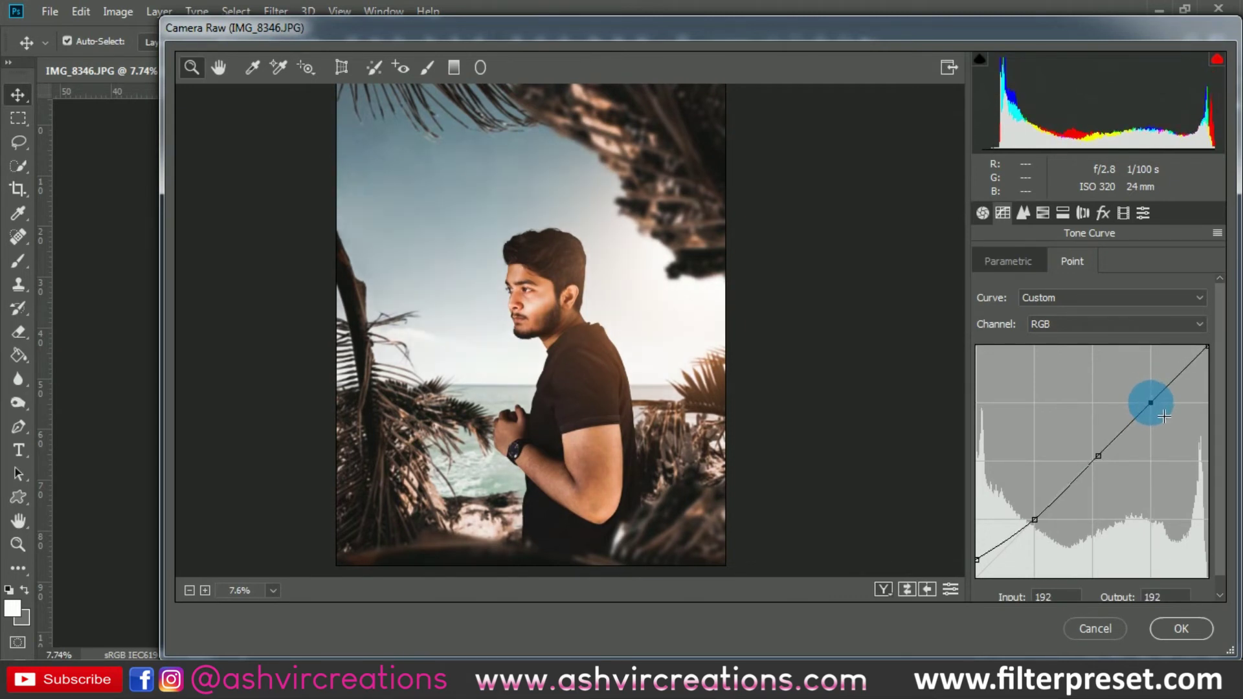
left_click_drag(567, 396, 601, 403)
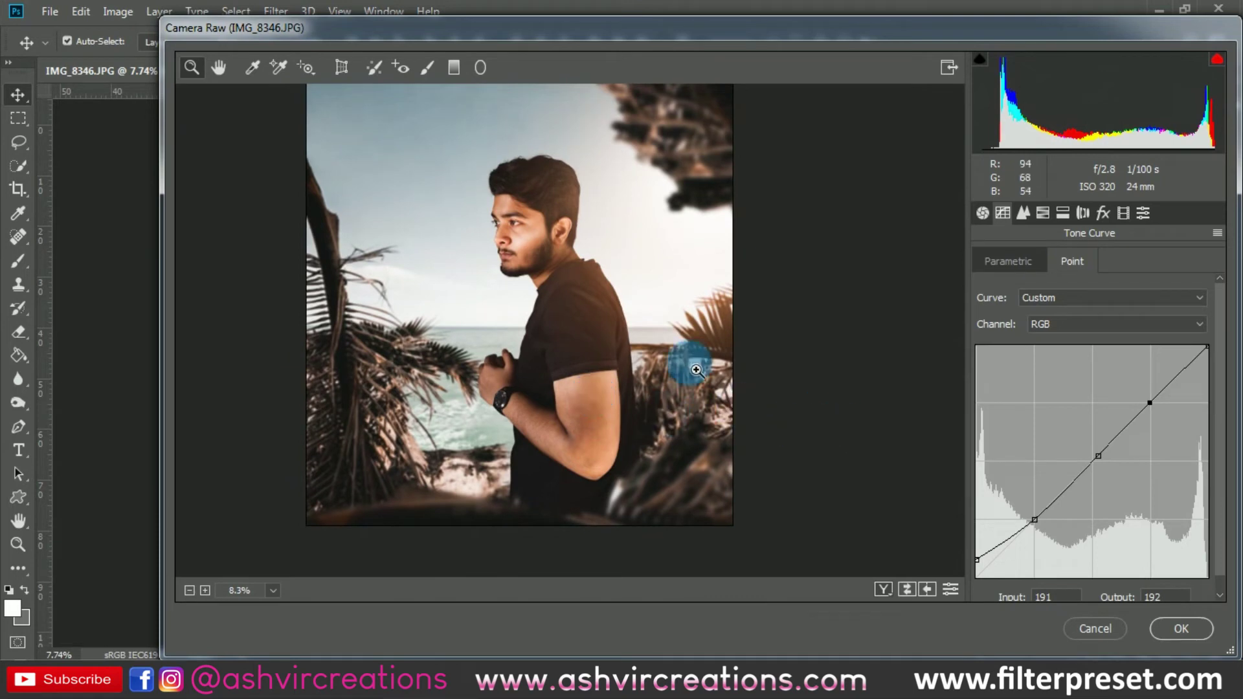
left_click(564, 255)
left_click_drag(563, 255, 991, 222)
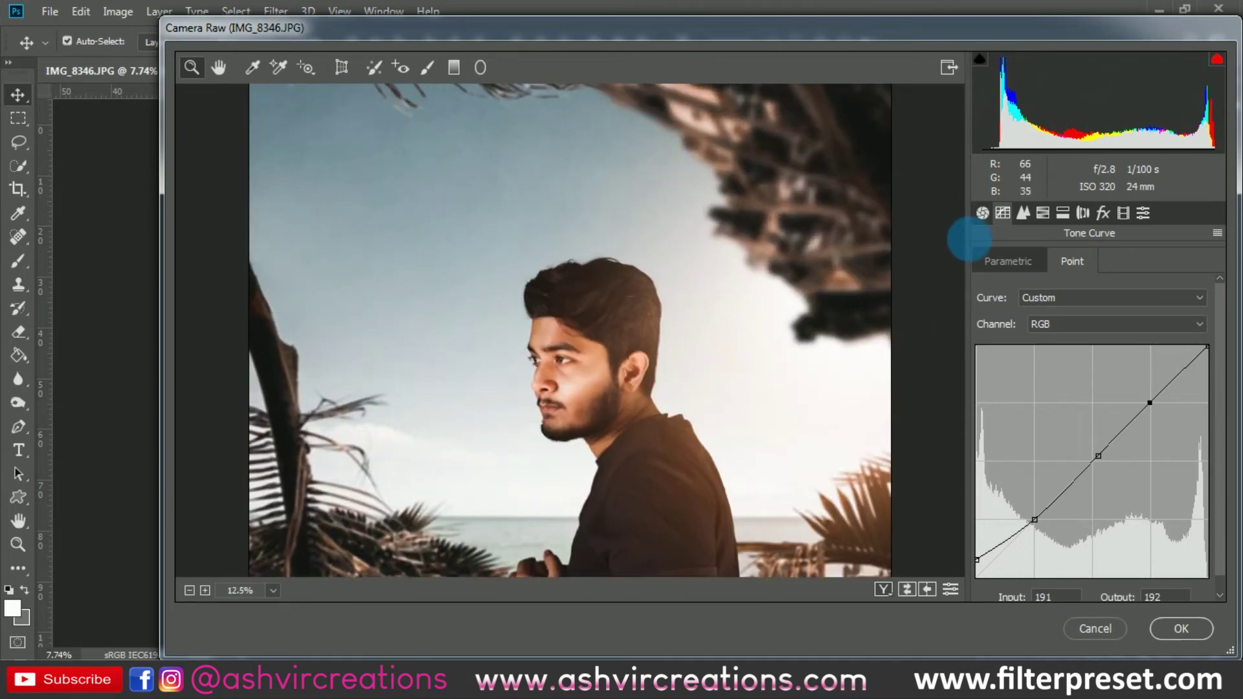
Set the sharpening amount to 21 in the Detail settings.
left_click(1022, 212)
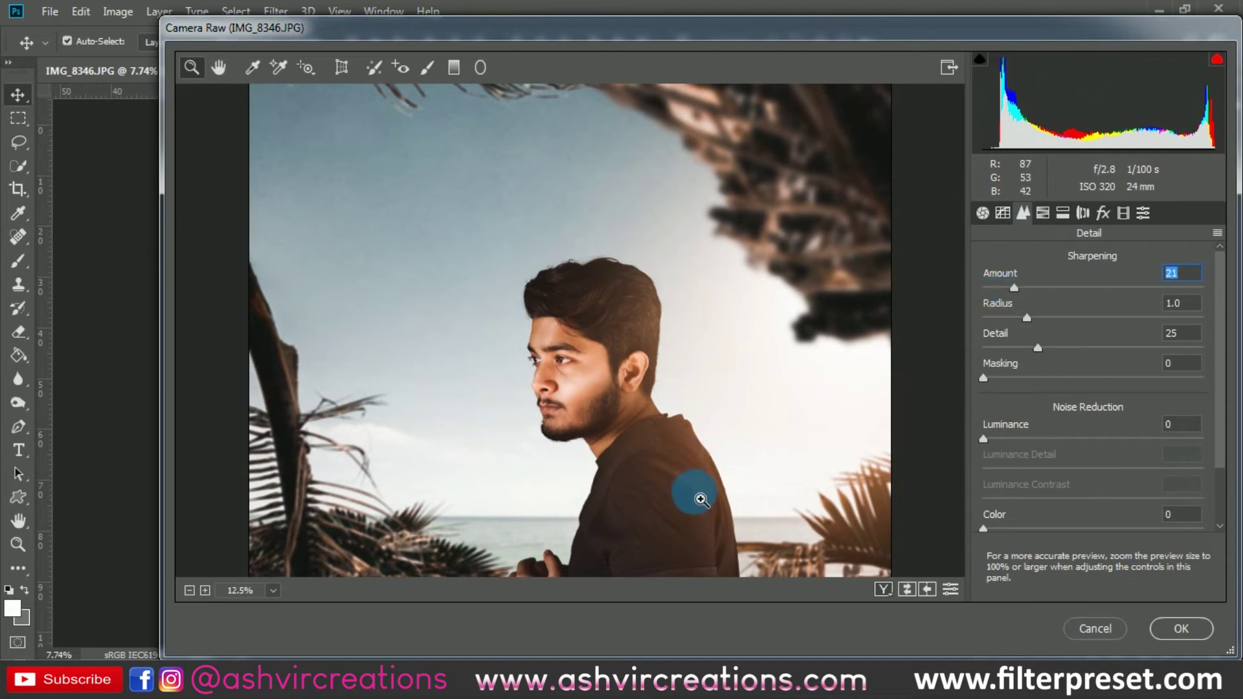
left_click_drag(732, 472, 648, 428)
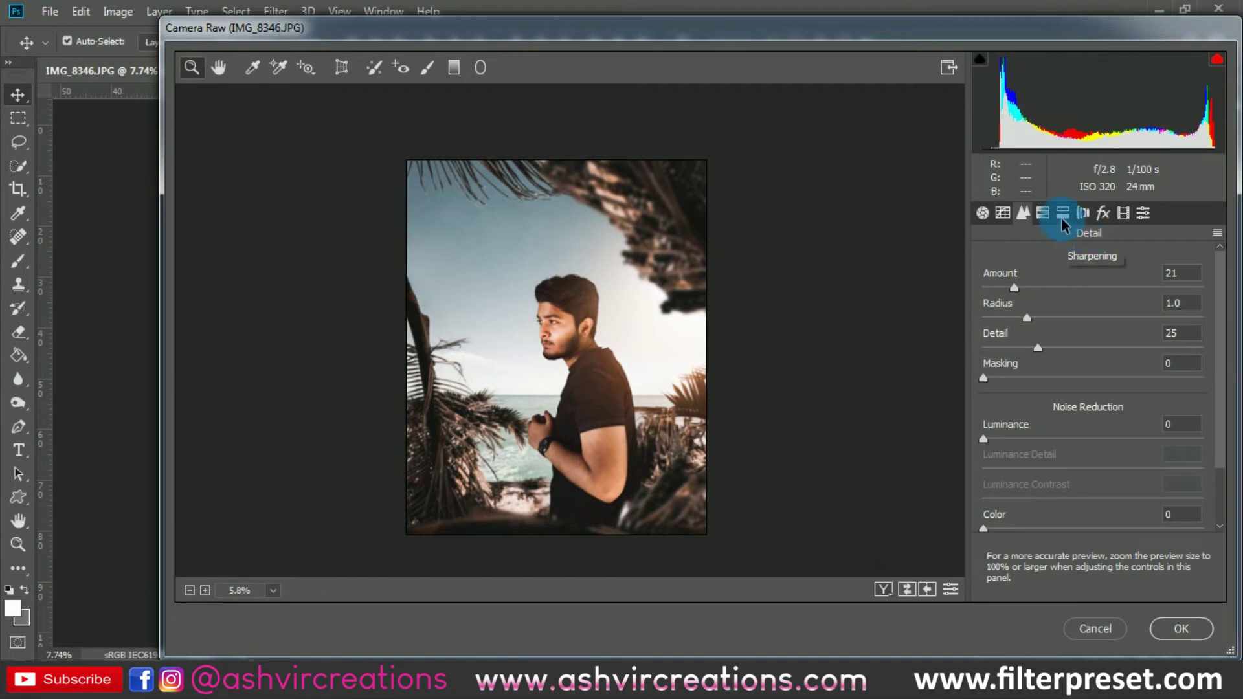
left_click(1003, 213)
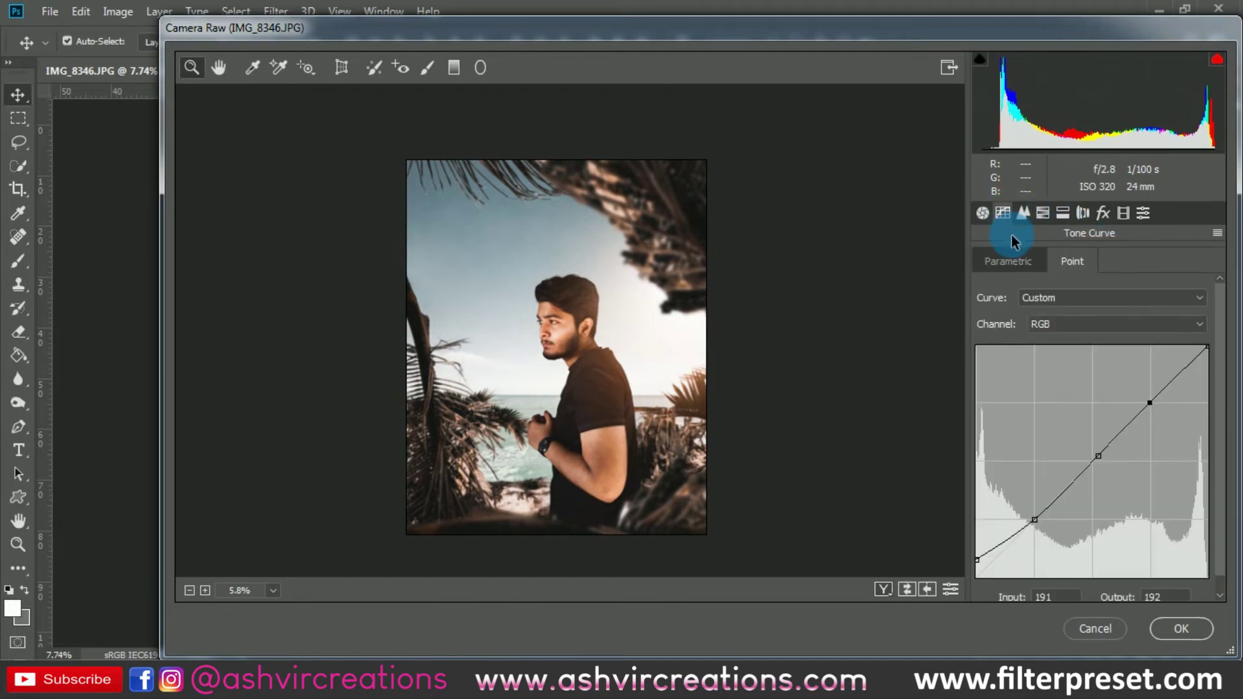
left_click(1016, 261)
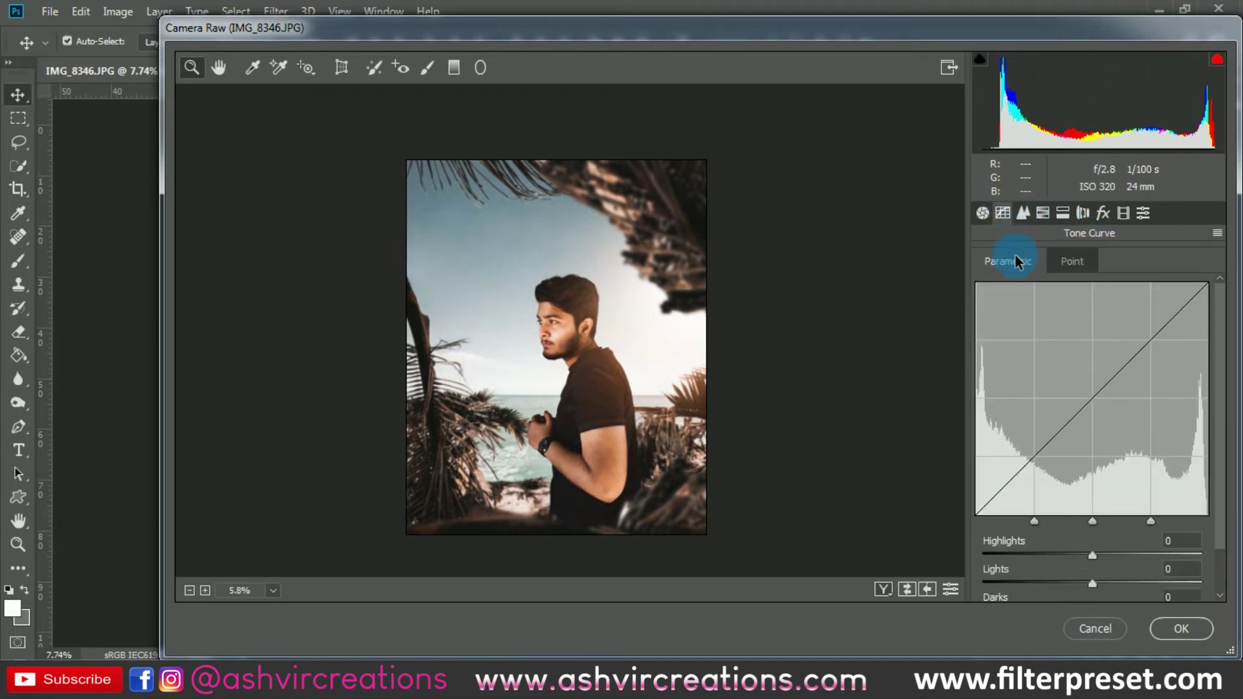
left_click(1023, 215)
Set the Red Primary saturation to +5 and the Green Primary saturation to +3 in the Calibration settings.
left_click(1126, 215)
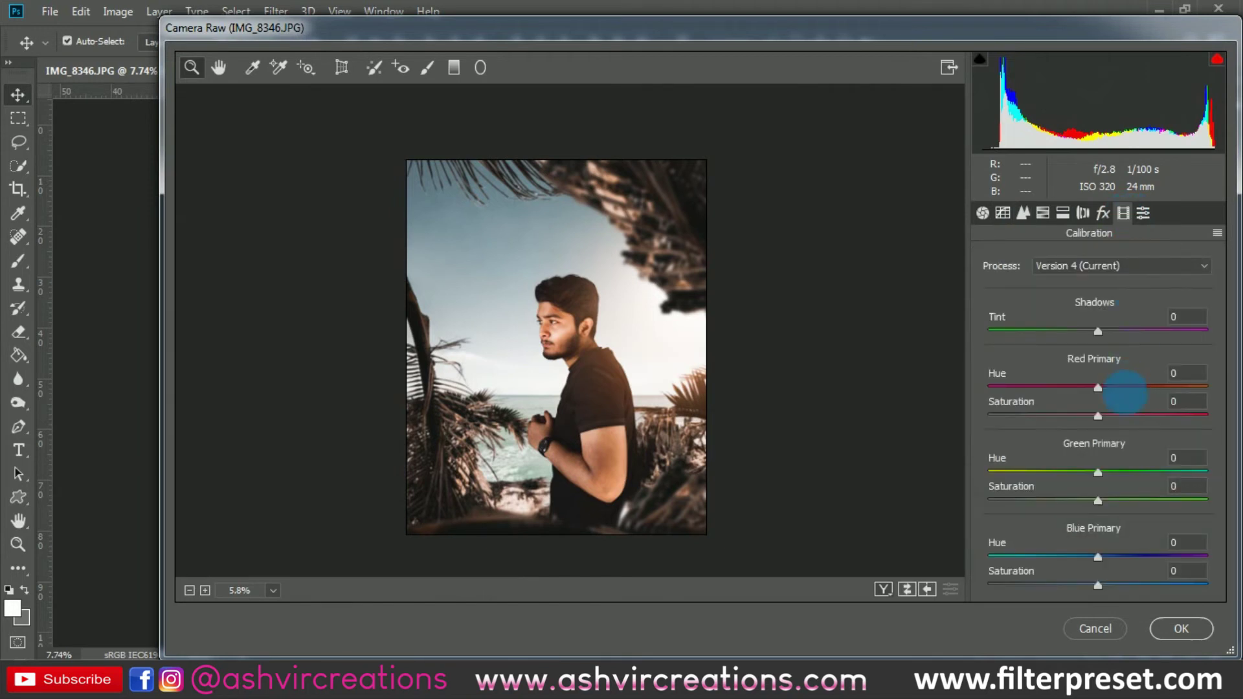
left_click_drag(1114, 422, 1123, 424)
left_click(569, 364)
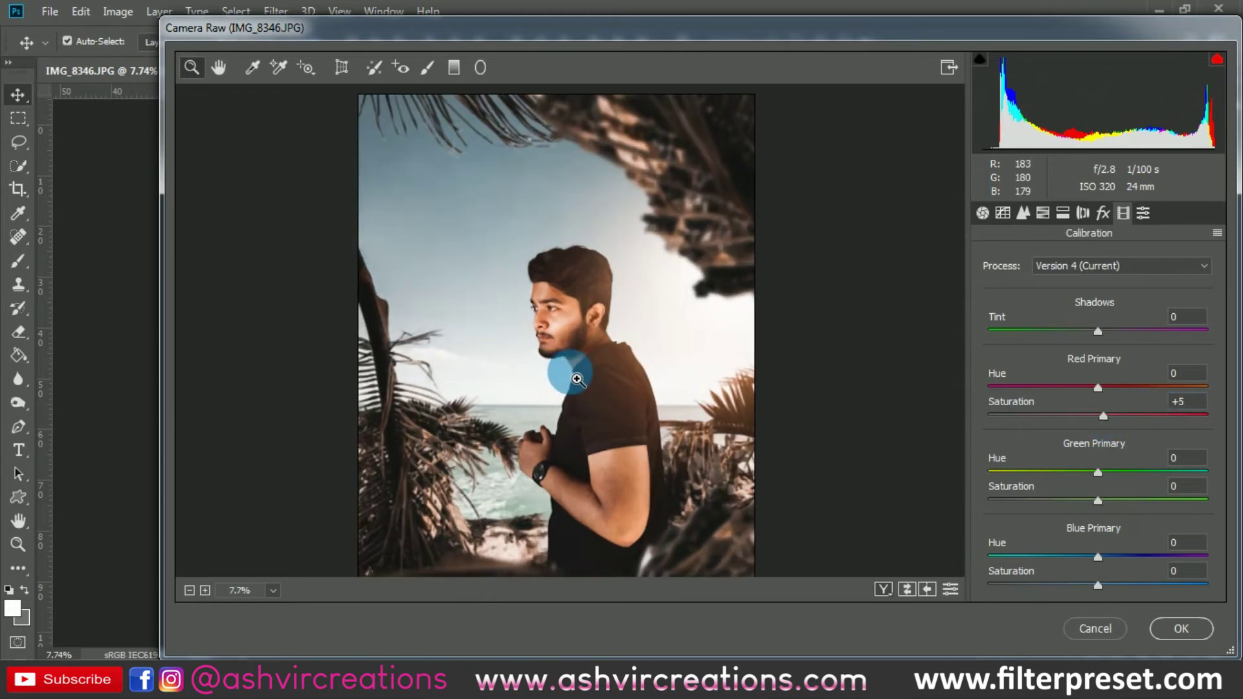
left_click_drag(1139, 503, 1093, 512)
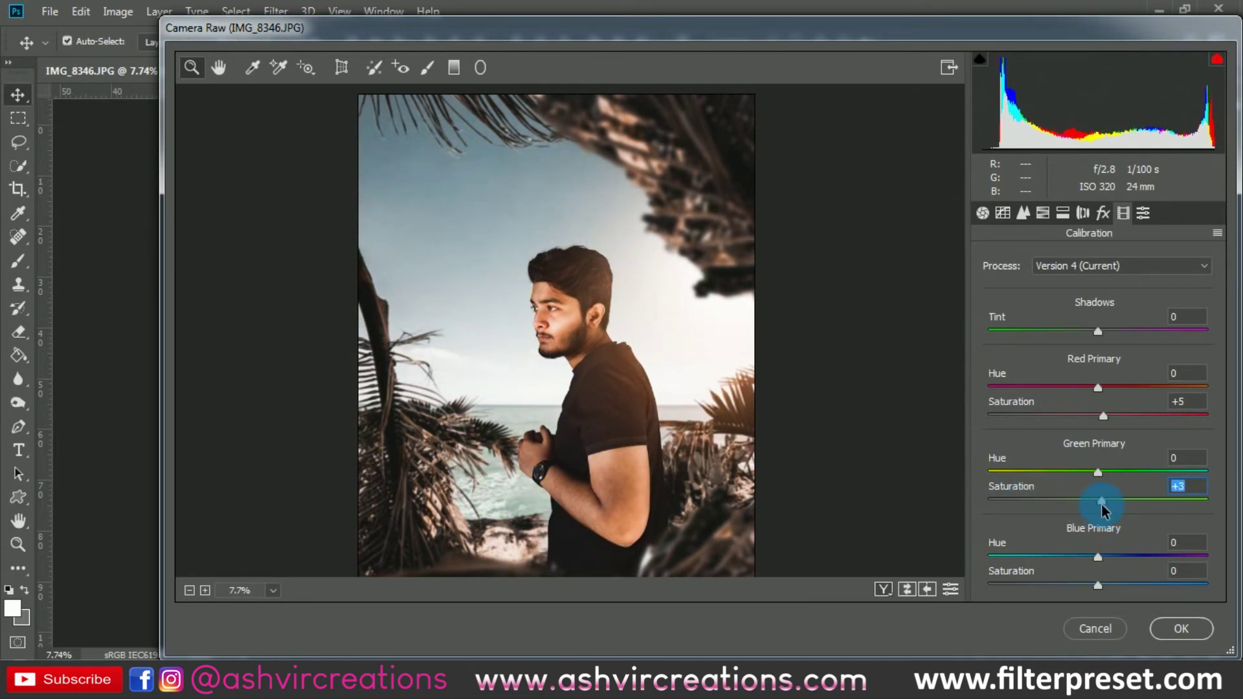
Set the Blue Primary hue to -3 and saturation to +1, and apply the Camera Raw adjustments.
mouse_move(1087, 561)
left_mouse_down()
mouse_move(1054, 555)
mouse_move(1098, 564)
left_mouse_up()
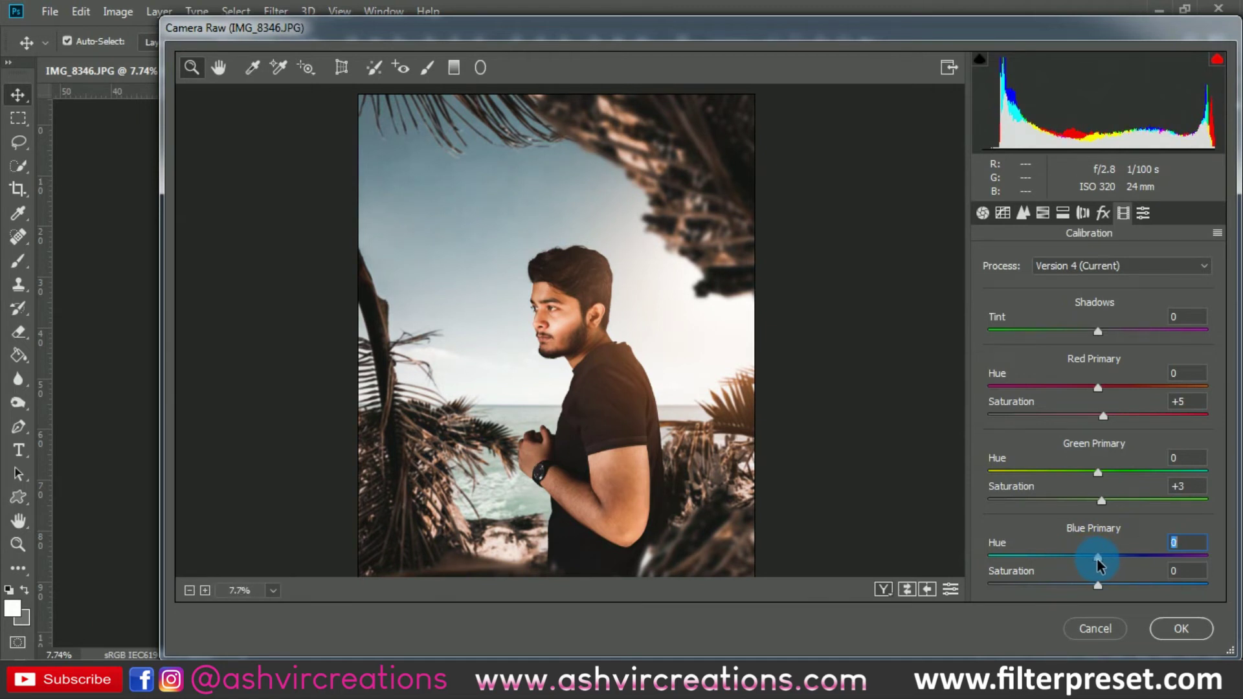
mouse_move(1097, 588)
left_mouse_down()
mouse_move(1052, 587)
mouse_move(1098, 600)
left_mouse_up()
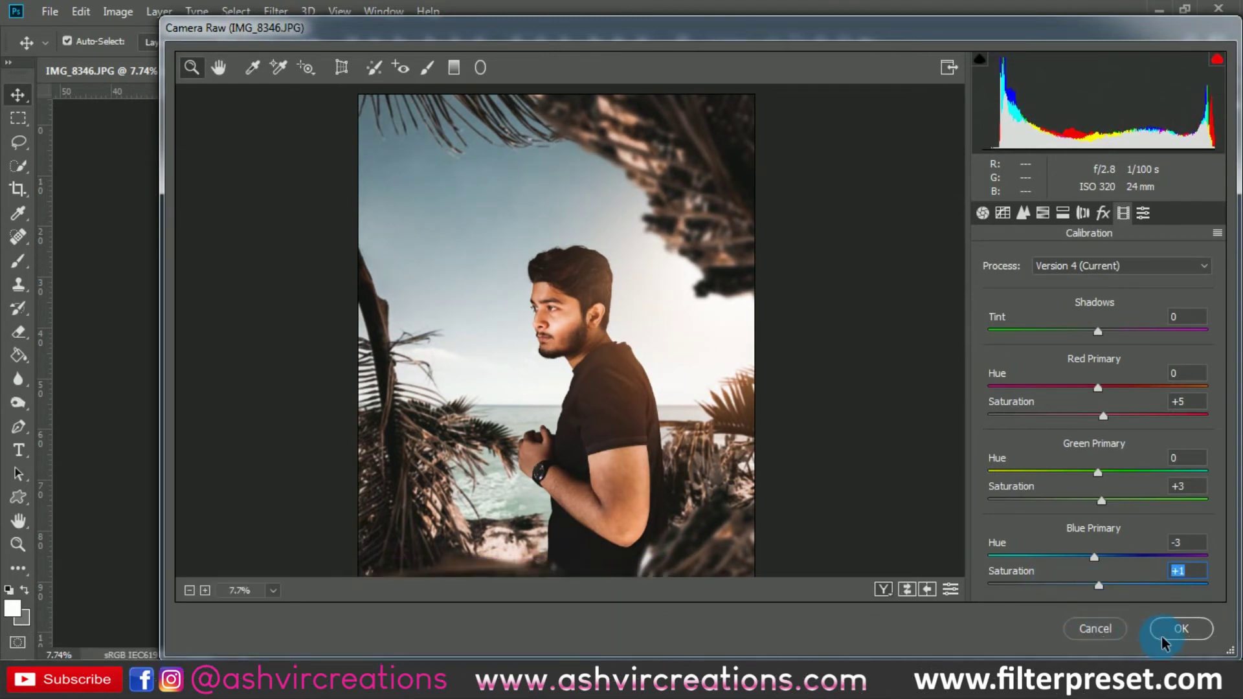
left_click(1182, 628)
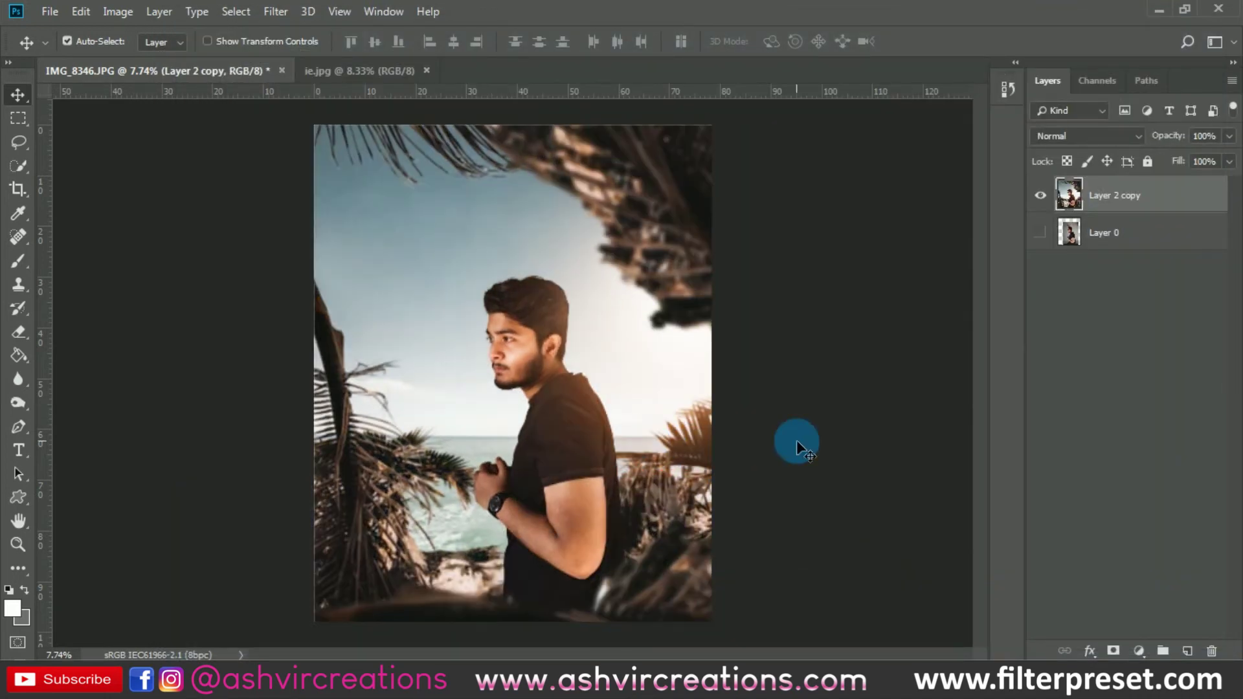
Add a new layer and fill a rectangular selection over the man's torso and arm with 50% Gray in Normal mode at 100% opacity.
key("ctrl+0")
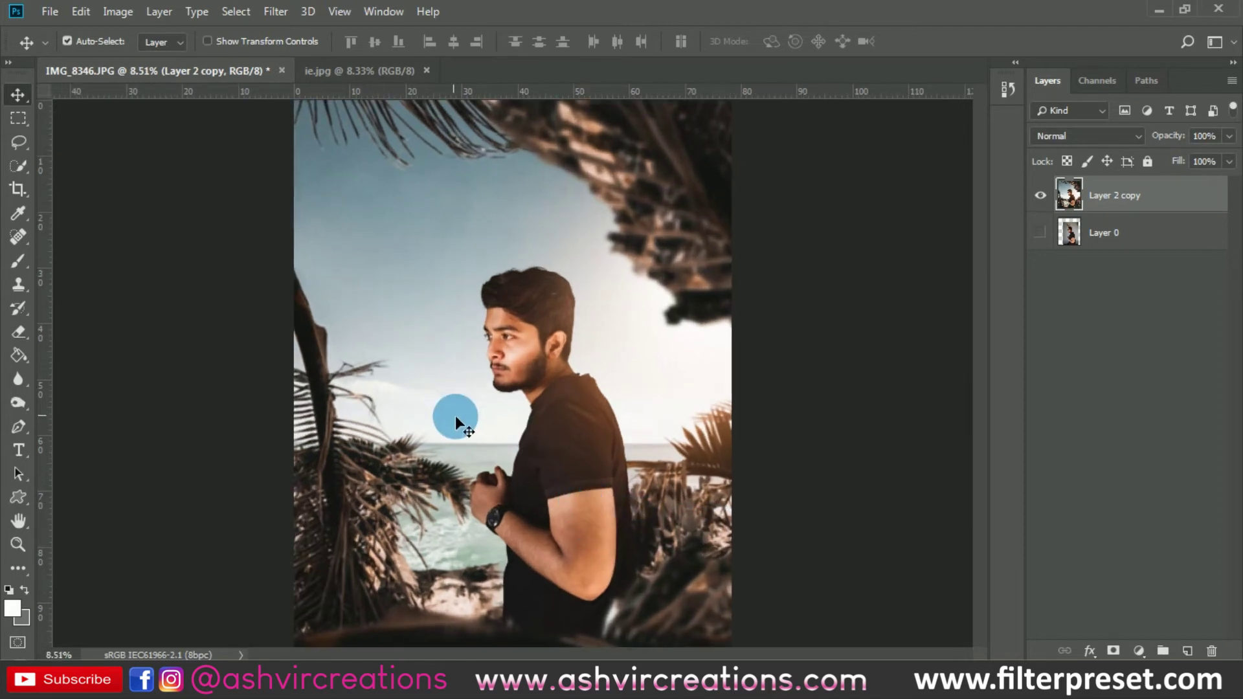
scroll(522, 416, "up", 1)
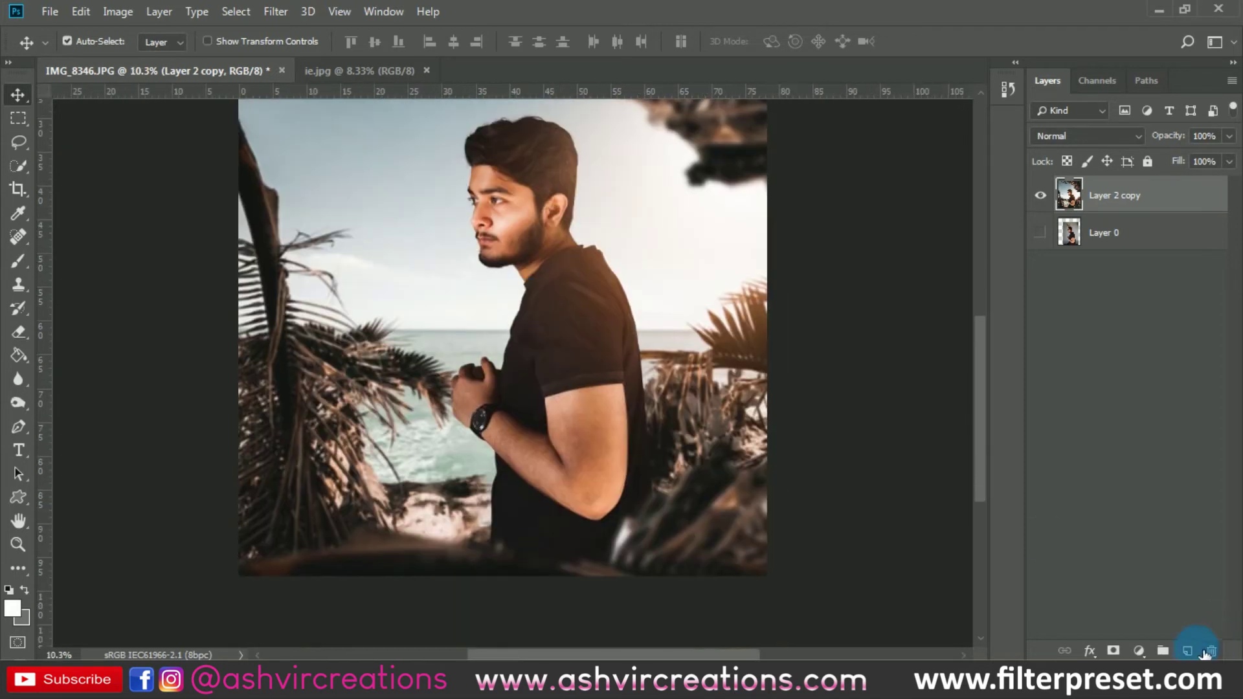
left_click(1197, 653)
left_click(18, 118)
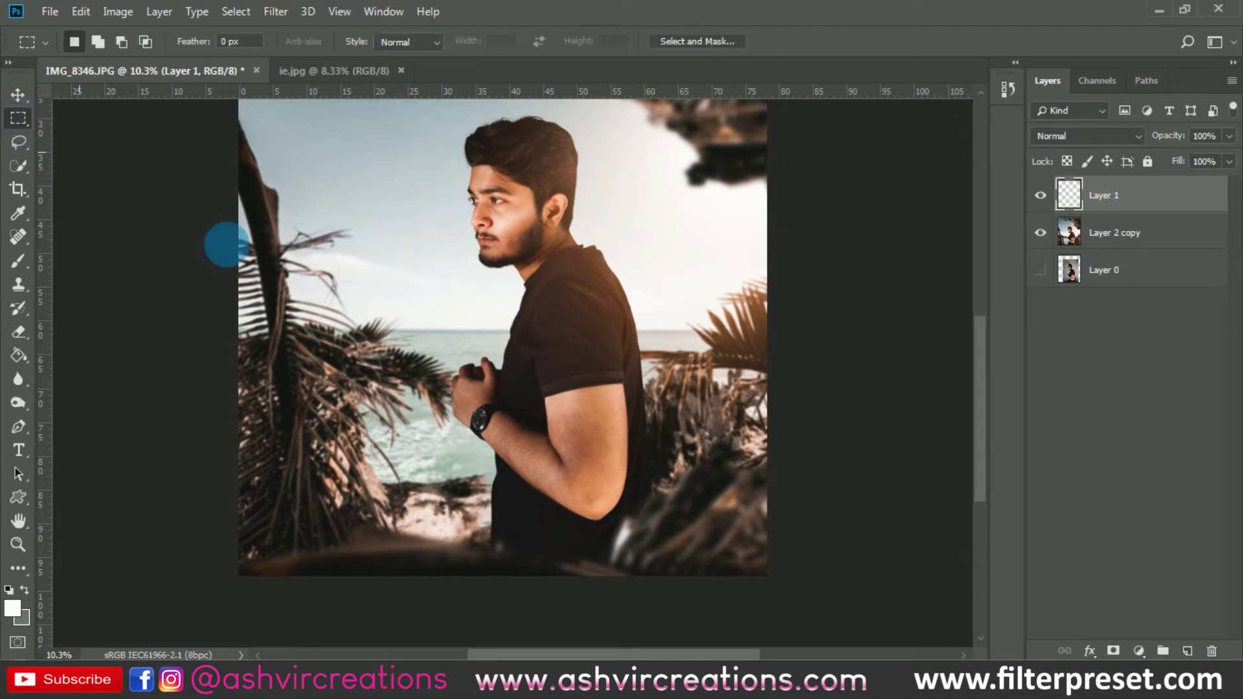
left_click_drag(348, 231, 680, 560)
right_click(603, 398)
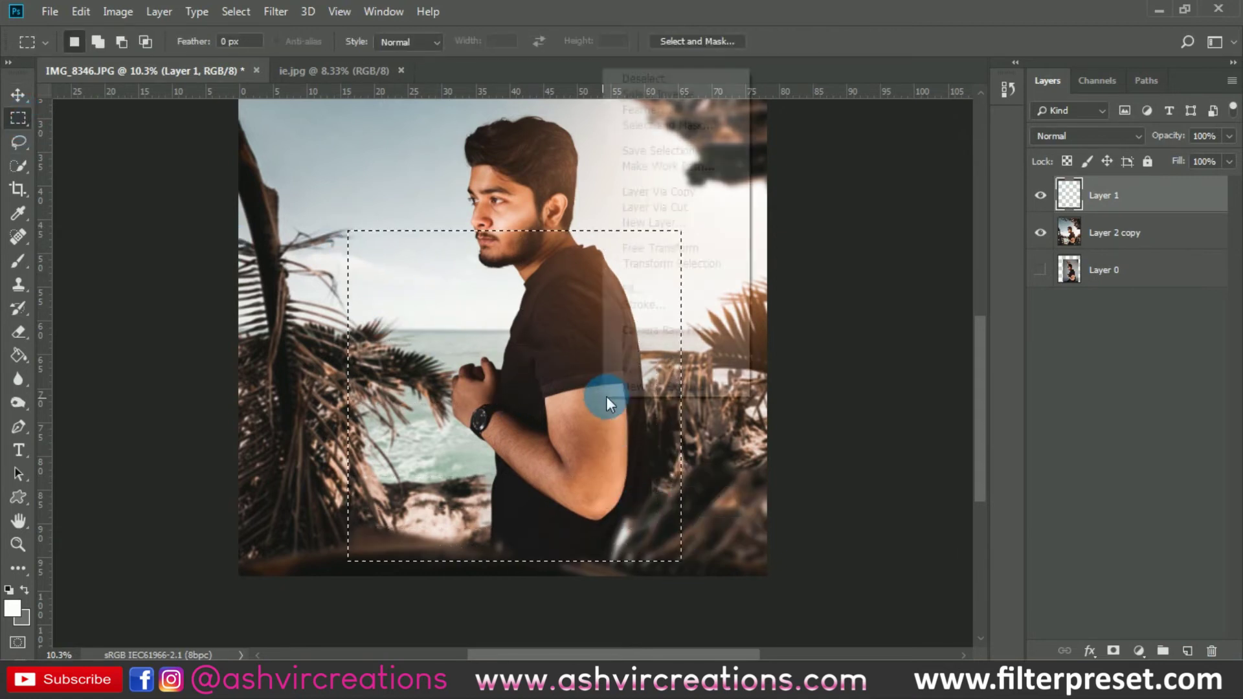
left_click(657, 288)
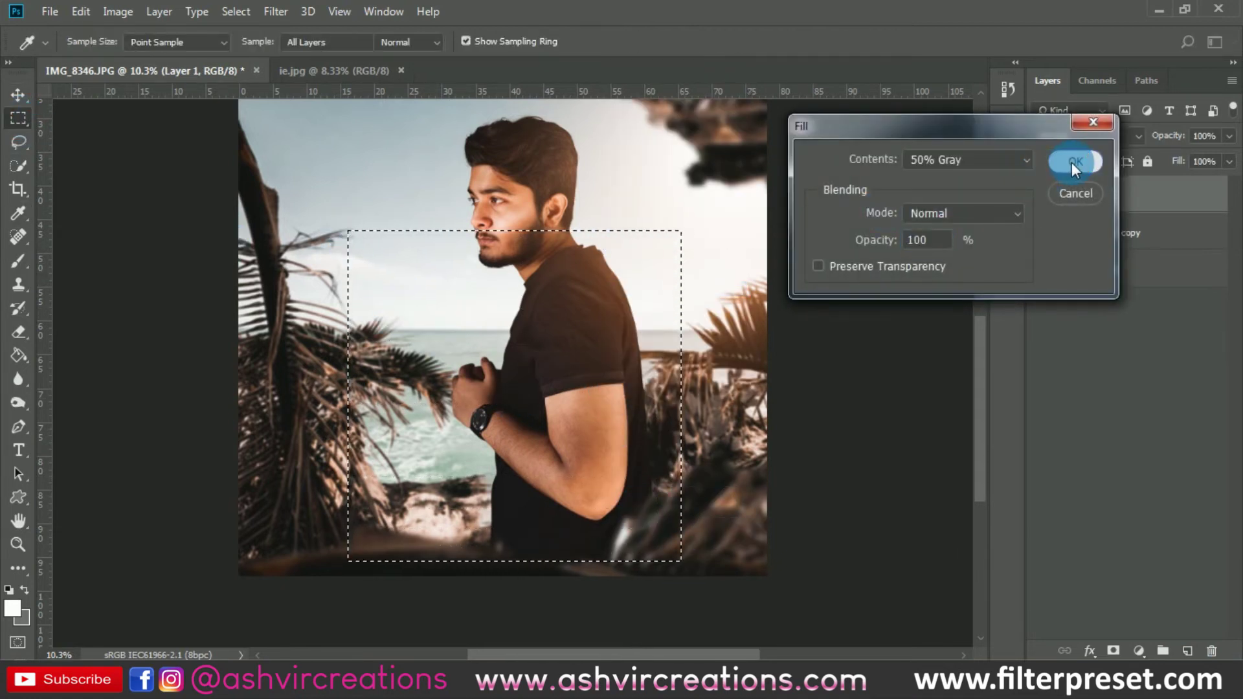
left_click(1070, 162)
Set the gray layer's blend mode to Overlay and clear the selection.
left_click(1065, 135)
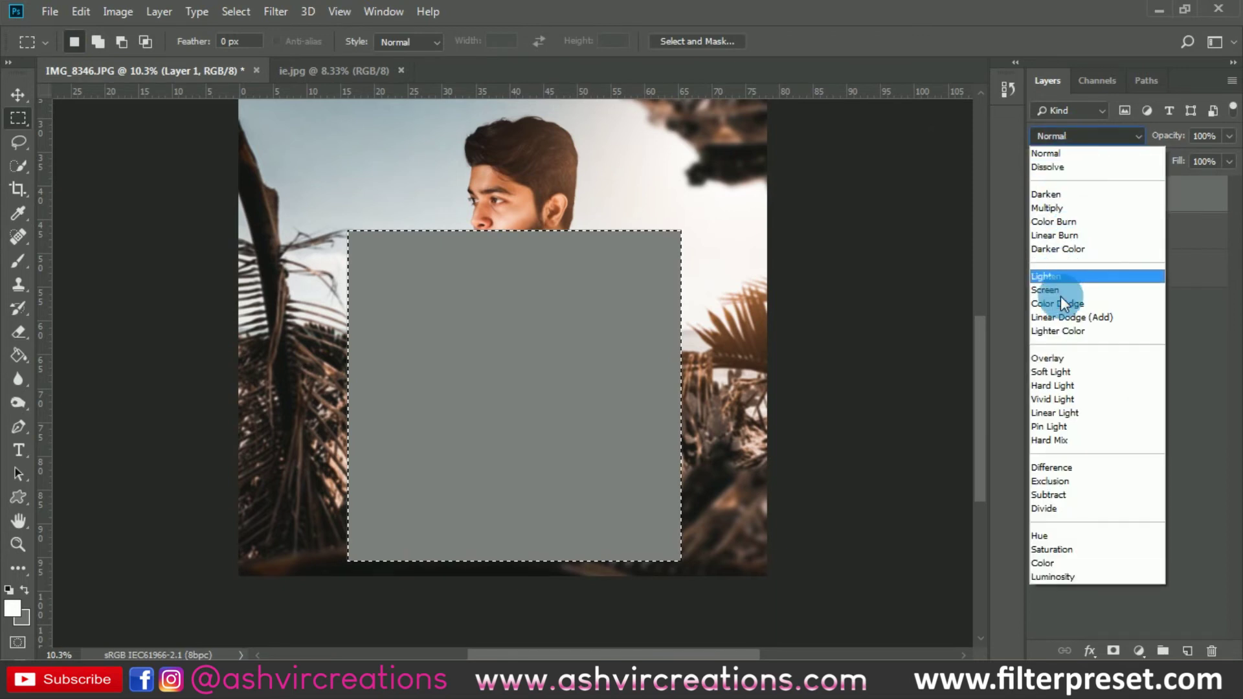
left_click(1054, 360)
left_click(754, 410)
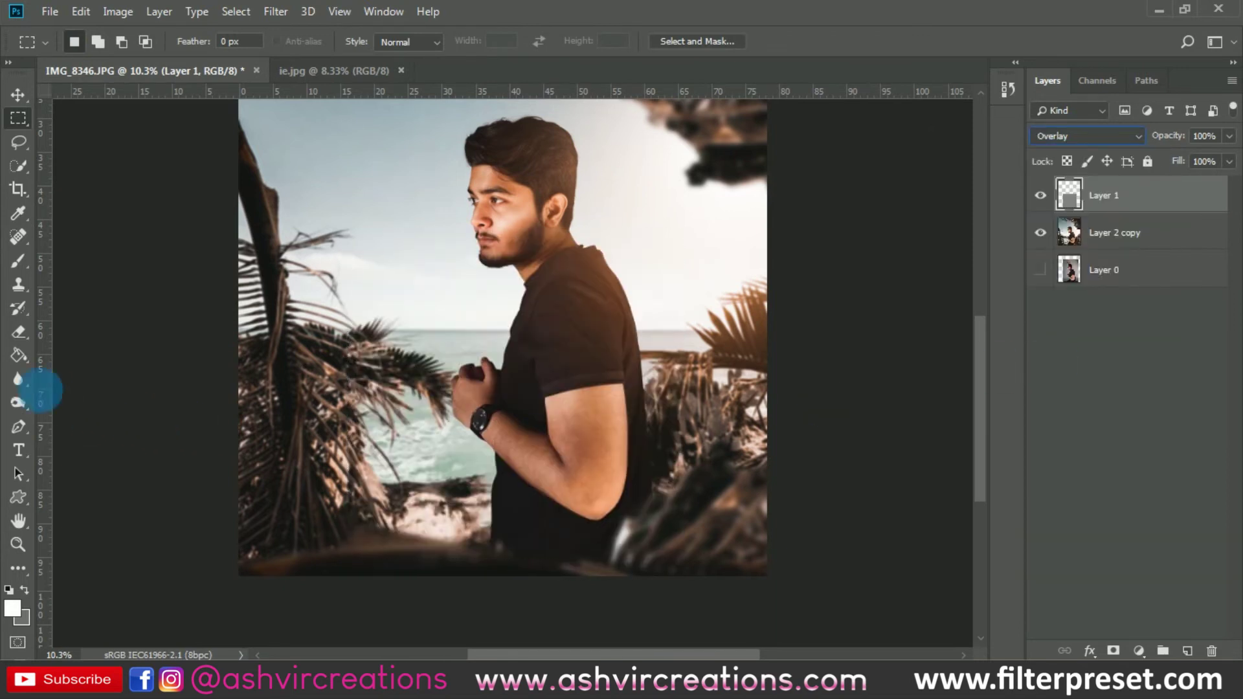
Dodge the man's forearm and upper arm on the gray layer with a 400 px brush, Midtones range and 15% exposure.
left_click(19, 403)
right_click(19, 403)
left_click(89, 404)
scroll(602, 455, "up", 3)
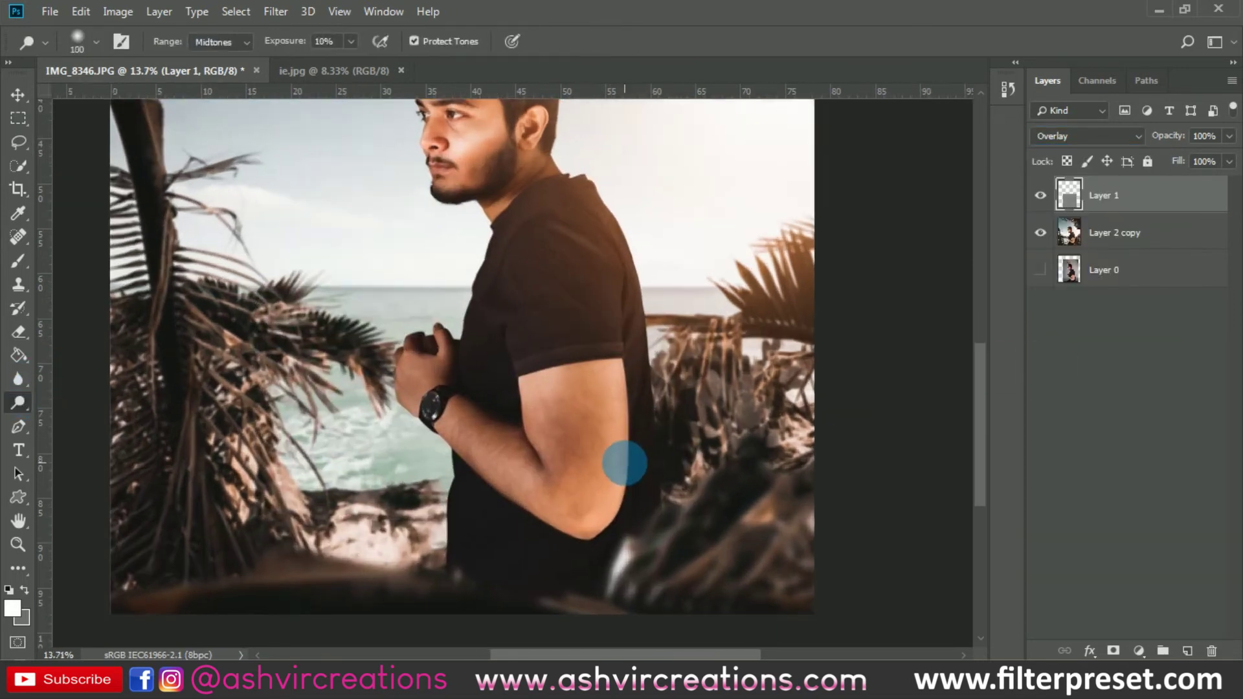
key("bracketright")
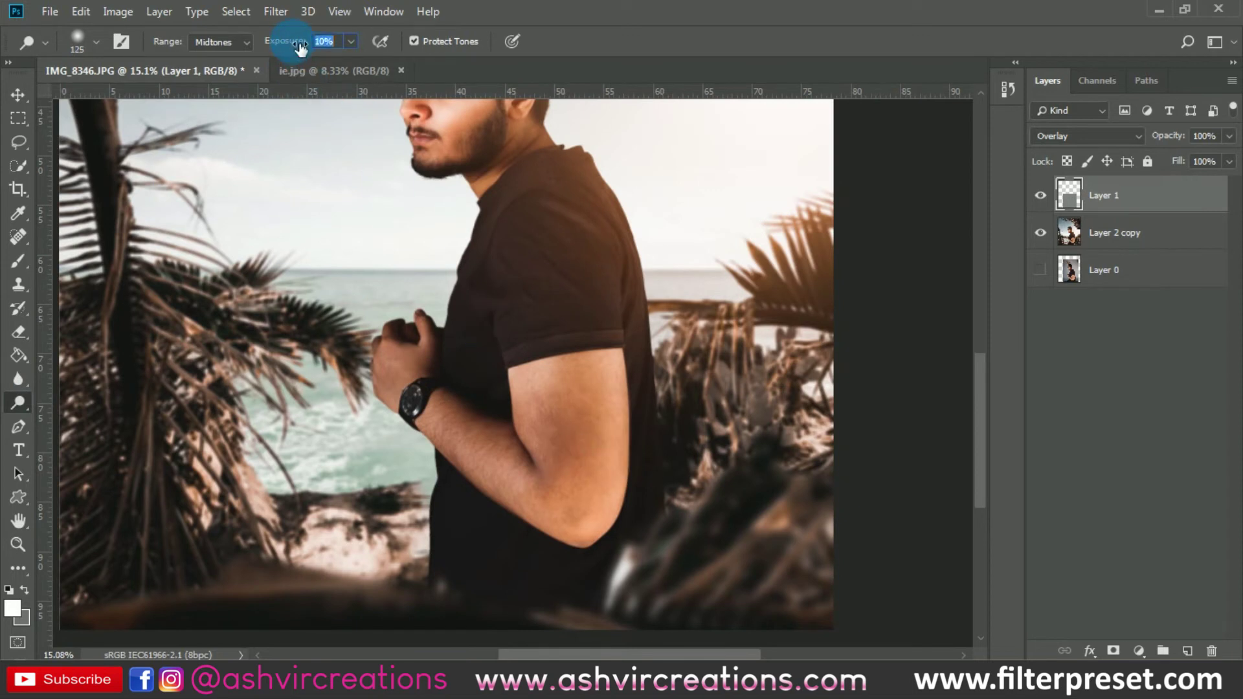
key("bracketright")
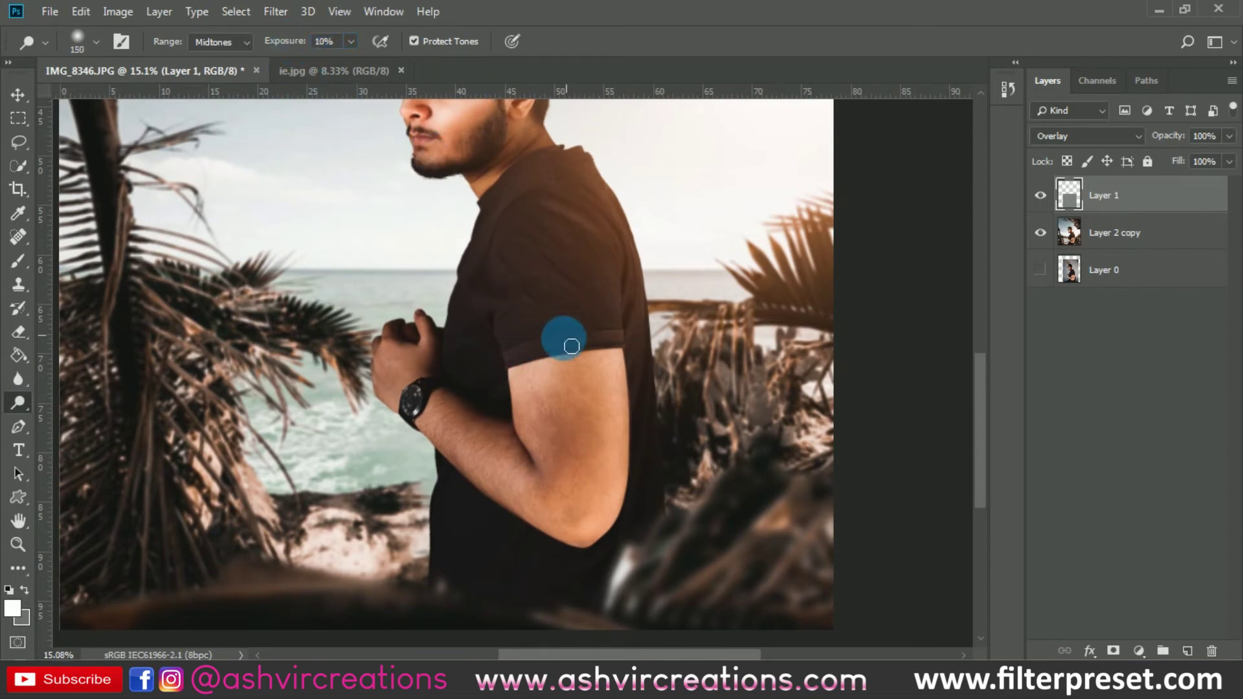
key("bracketright")
key("bracketright")
key("bracketright")
key("bracketright")
key("bracketright")
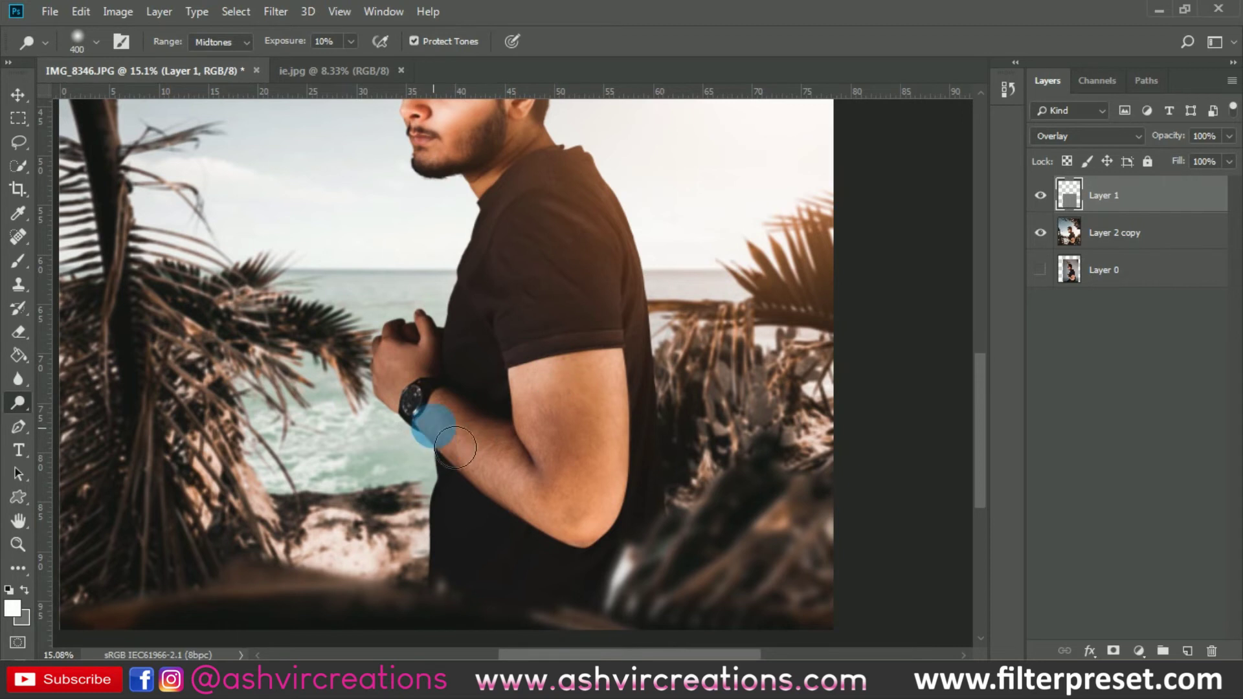
key("bracketright")
left_click(283, 40)
left_click_drag(296, 43, 305, 43)
key("bracketleft")
mouse_move(457, 402)
left_mouse_down()
mouse_move(429, 410)
mouse_move(561, 510)
mouse_move(454, 427)
mouse_move(549, 500)
mouse_move(582, 505)
mouse_move(561, 406)
mouse_move(575, 508)
mouse_move(606, 496)
left_mouse_up()
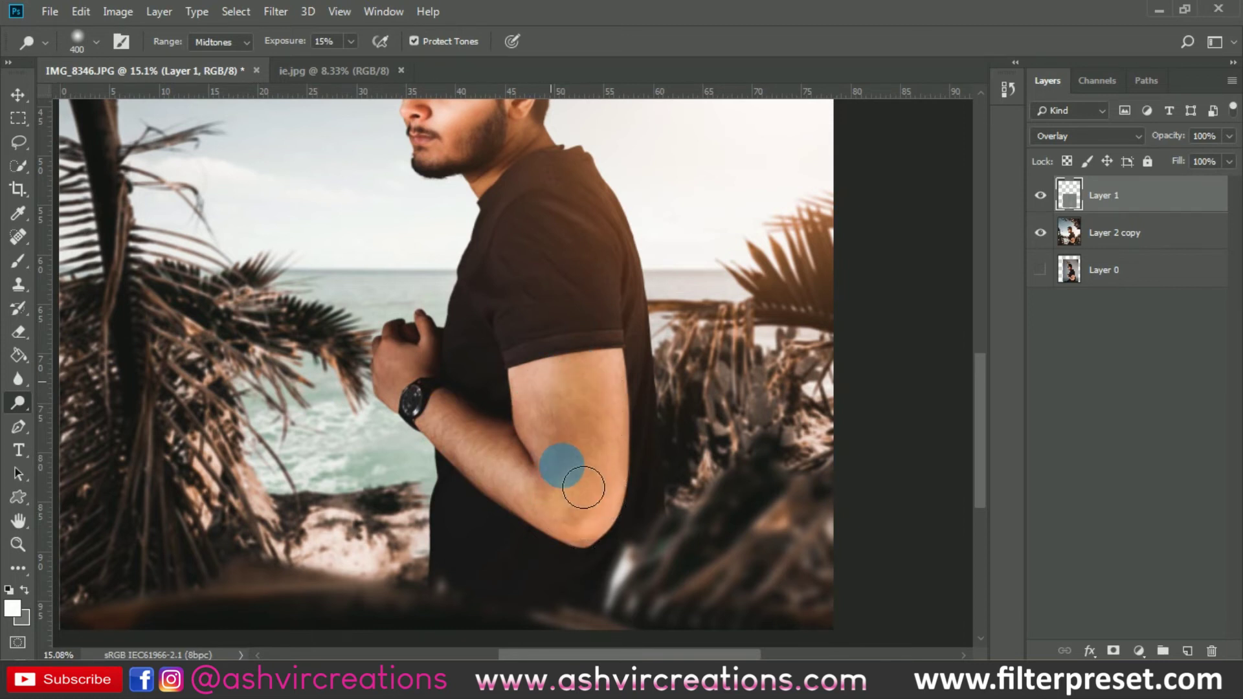
Set the gray layer's blend mode to Soft Light and compare the arm with the layer hidden and shown.
left_click(1113, 138)
left_click(1055, 368)
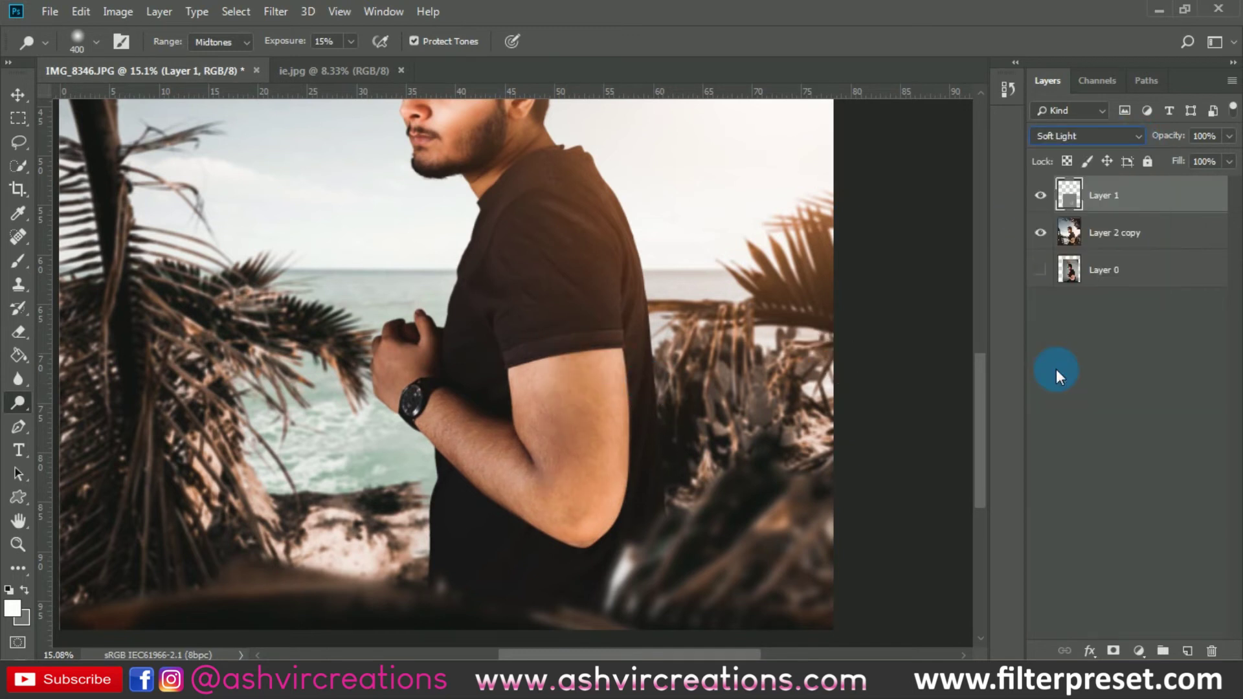
left_click(1042, 196)
left_click(1042, 196)
left_click(1040, 195)
left_click(1040, 195)
left_click(1040, 195)
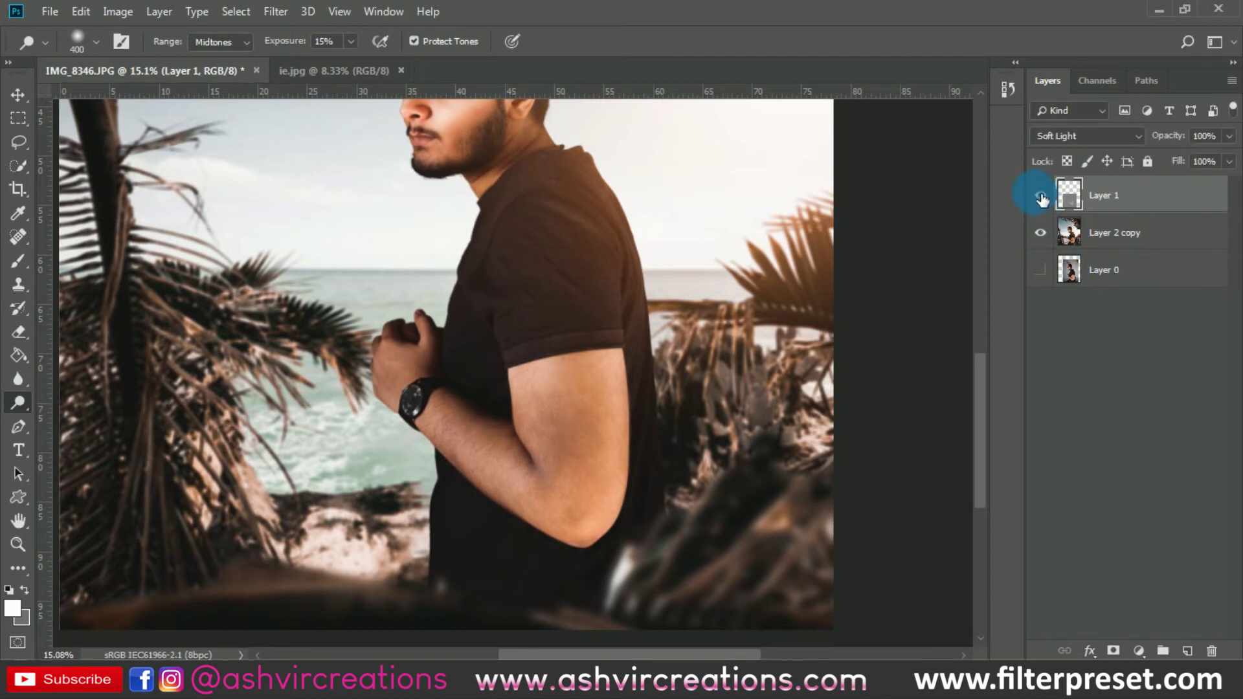
left_click(1041, 195)
left_click(1040, 195)
Merge the dodged gray Layer 1 with Layer 2 copy.
left_click(1089, 194)
left_click(1017, 267)
left_click(1110, 242, "ctrl")
right_click(1110, 243)
left_click(922, 507)
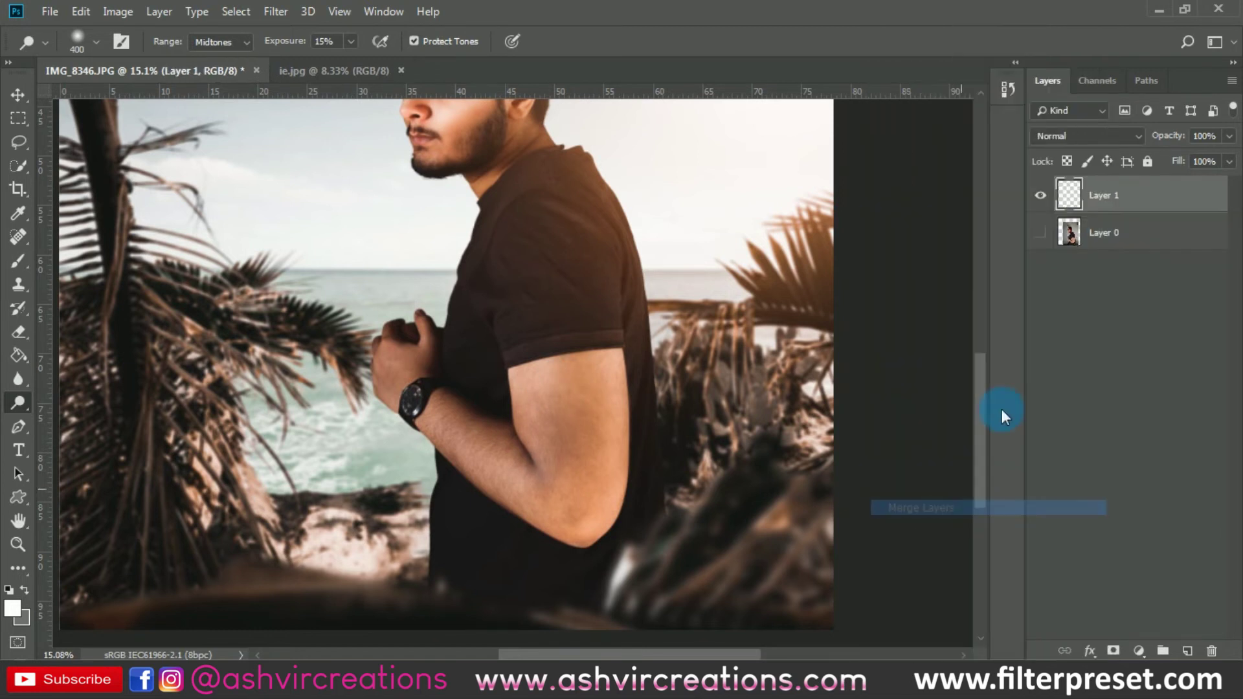
Fill a rectangular selection over the man's torso and arm with 50% Gray on a new layer in Overlay mode.
left_click(16, 123)
mouse_move(334, 244)
left_mouse_down()
mouse_move(588, 546)
mouse_move(682, 617)
left_mouse_up()
right_click(519, 413)
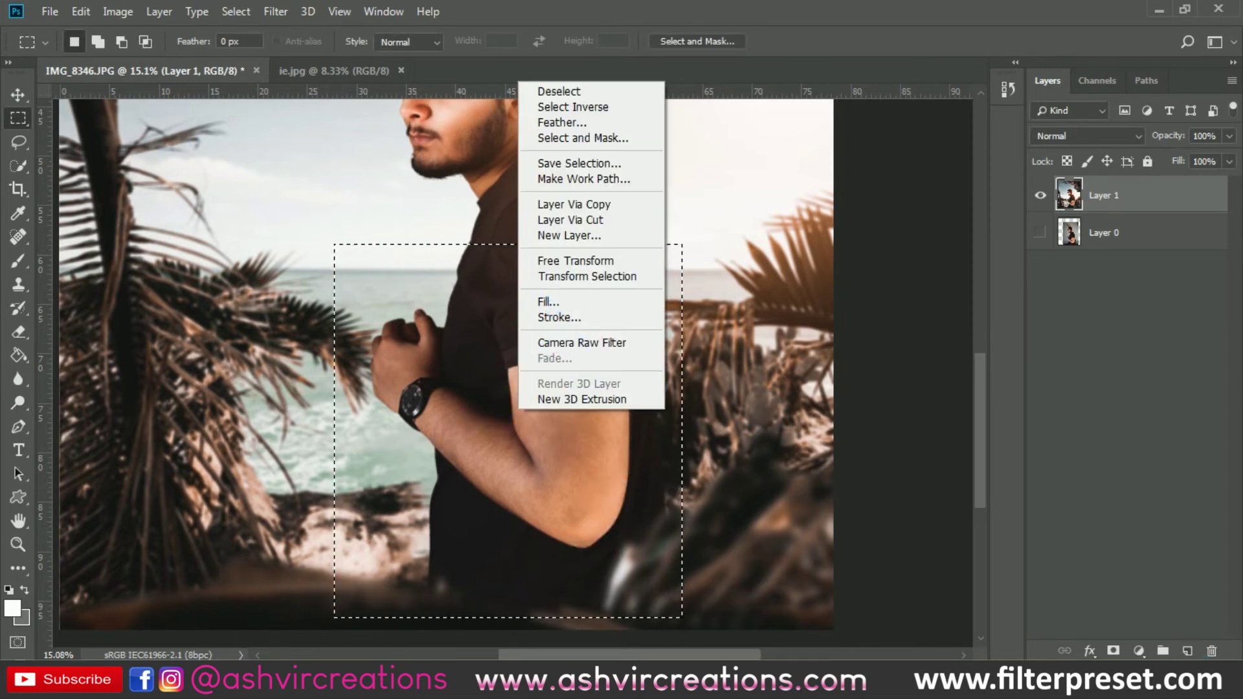
left_click(1177, 636)
left_click(1186, 649)
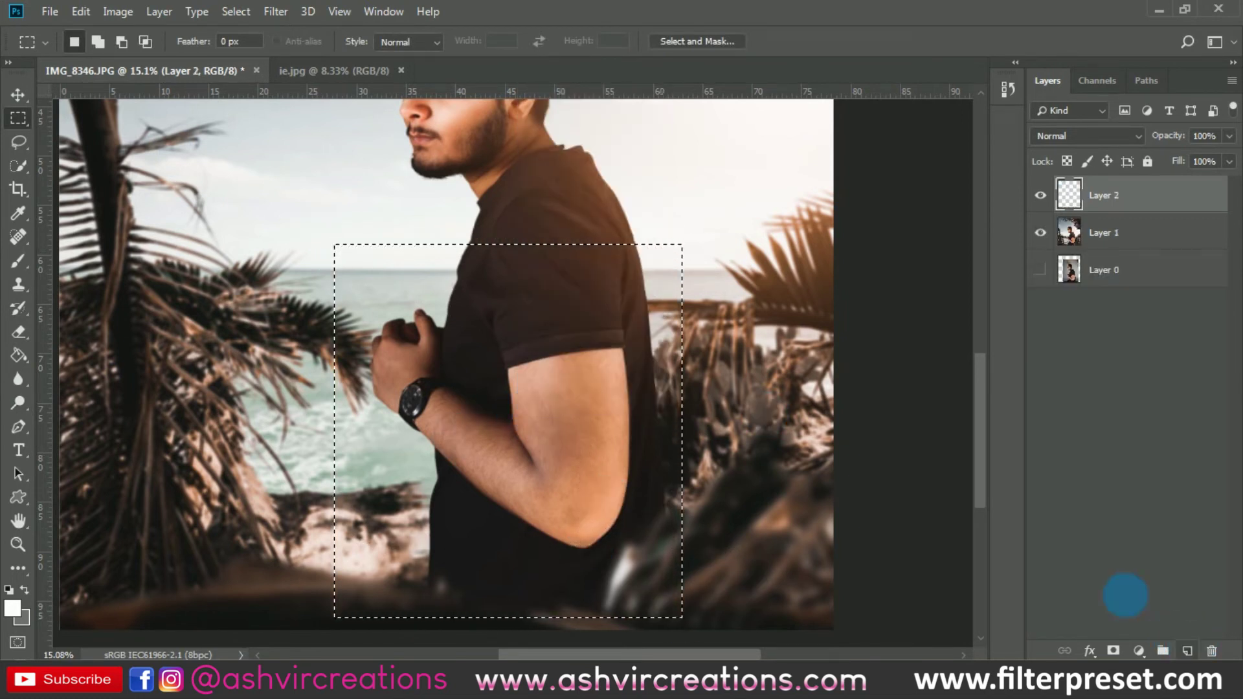
right_click(447, 415)
left_click(477, 309)
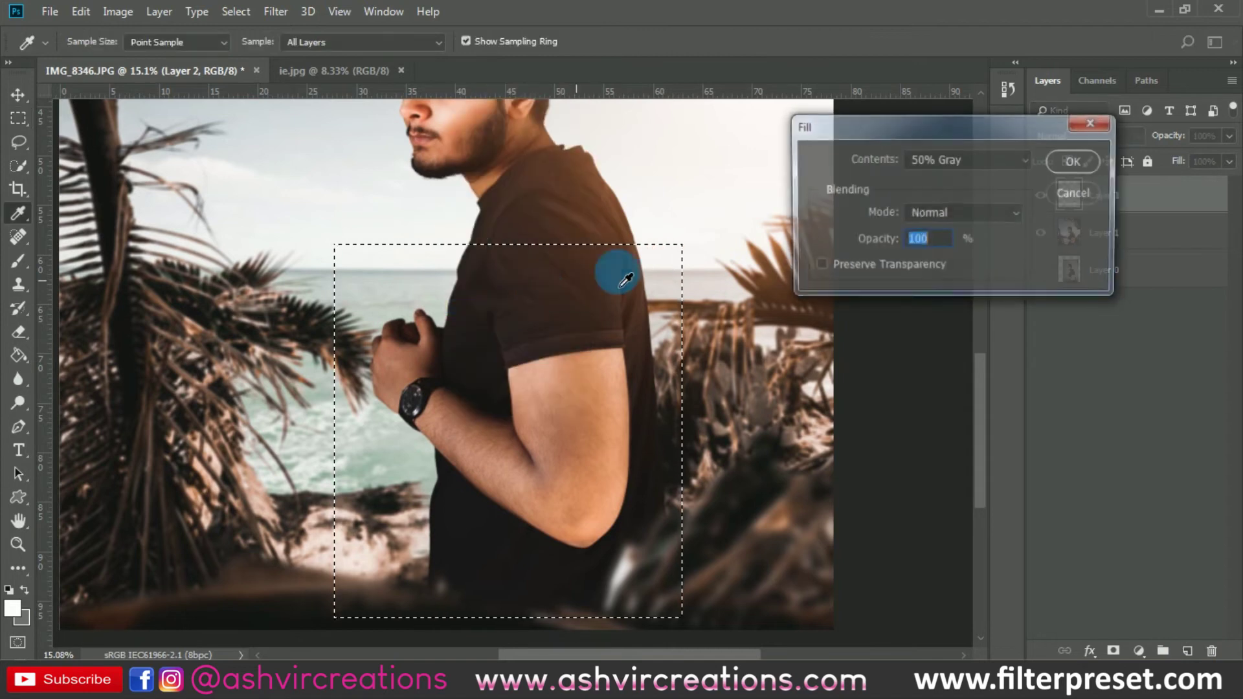
left_click(1073, 161)
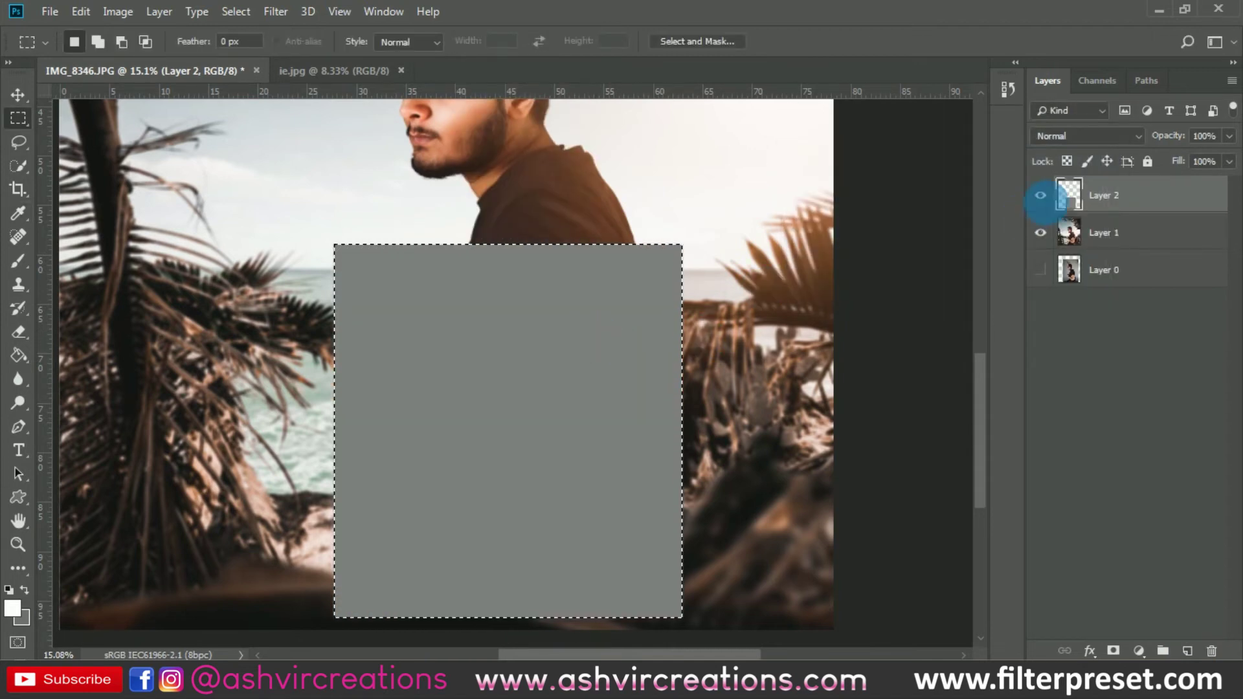
left_click(1065, 135)
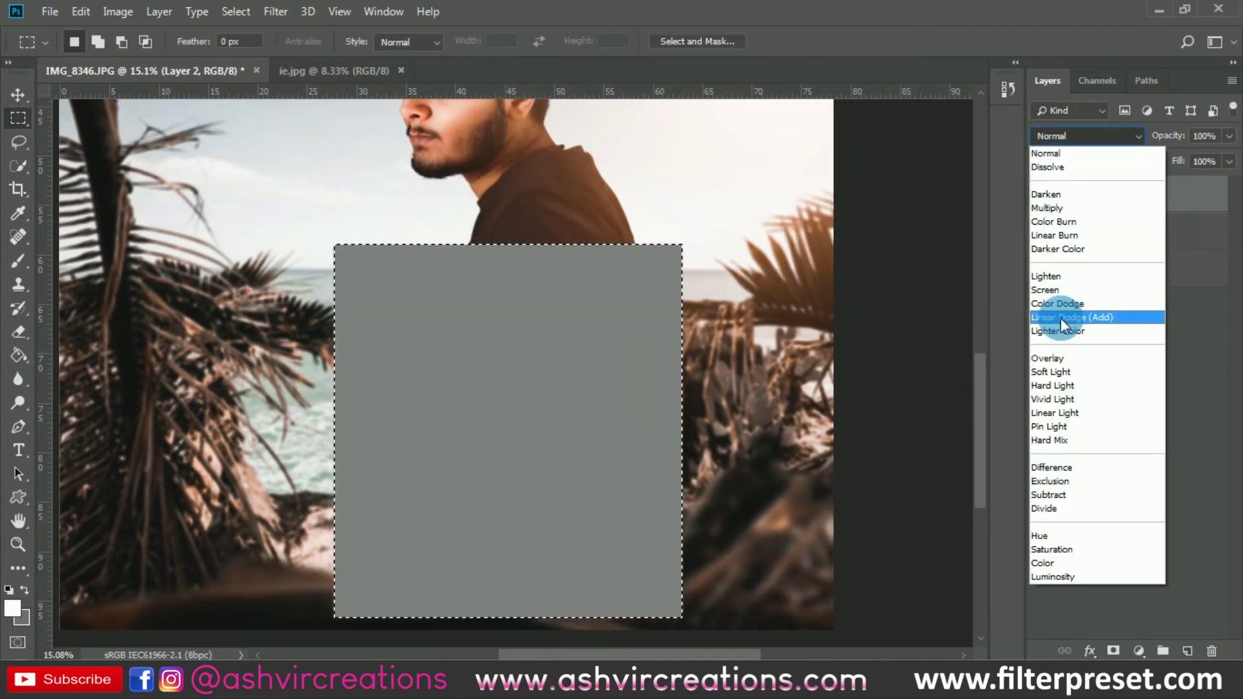
left_click(1069, 358)
Dodge the man's hand and wrist area on the new gray layer at 20% exposure, adjusting the brush down to 250 px.
scroll(507, 427, "up", 5)
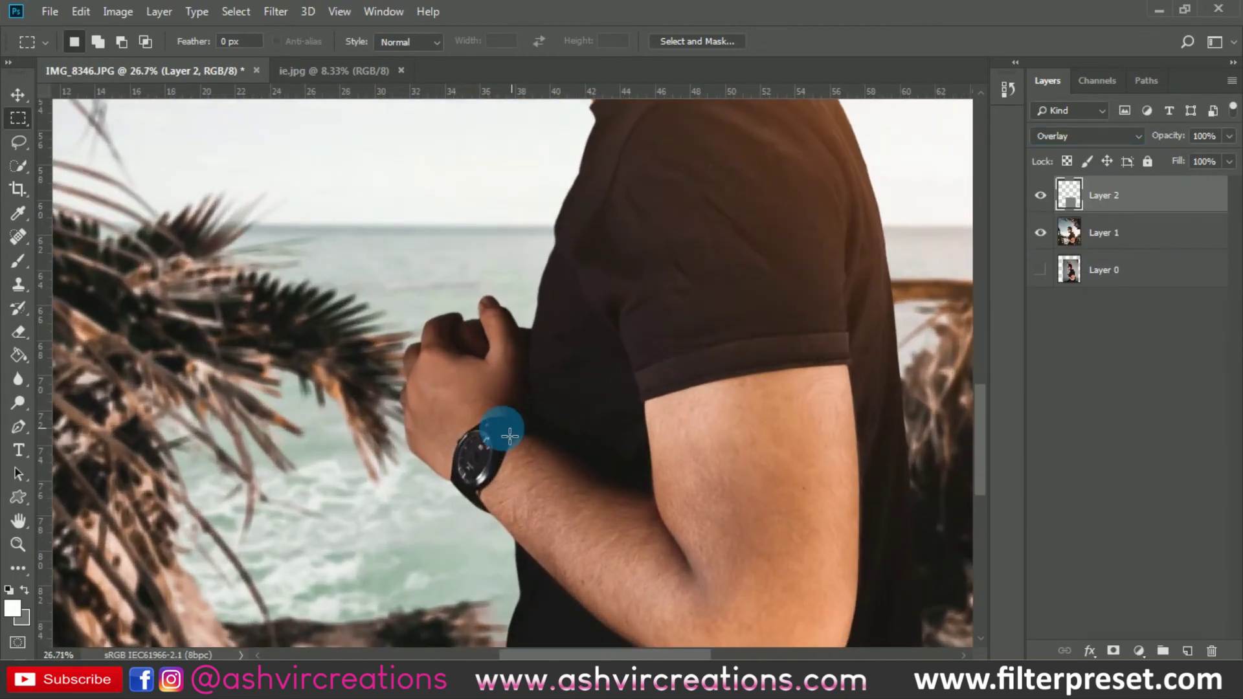
left_click(18, 379)
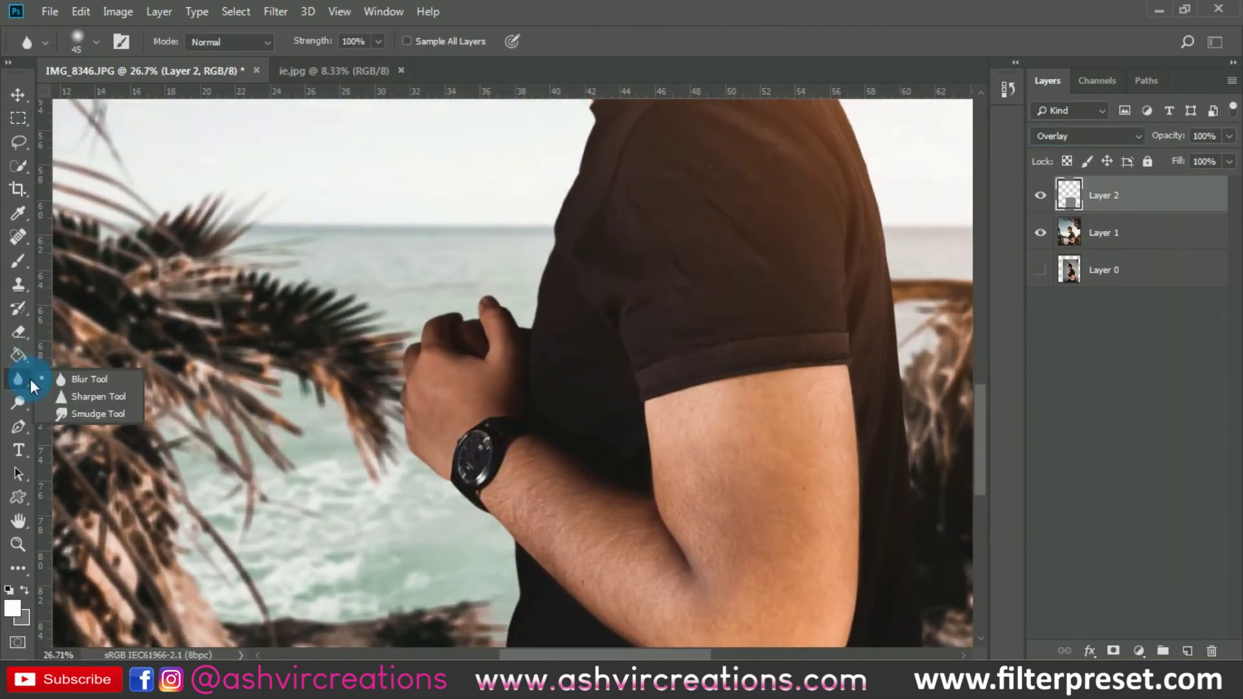
left_click(18, 402)
left_click(94, 403)
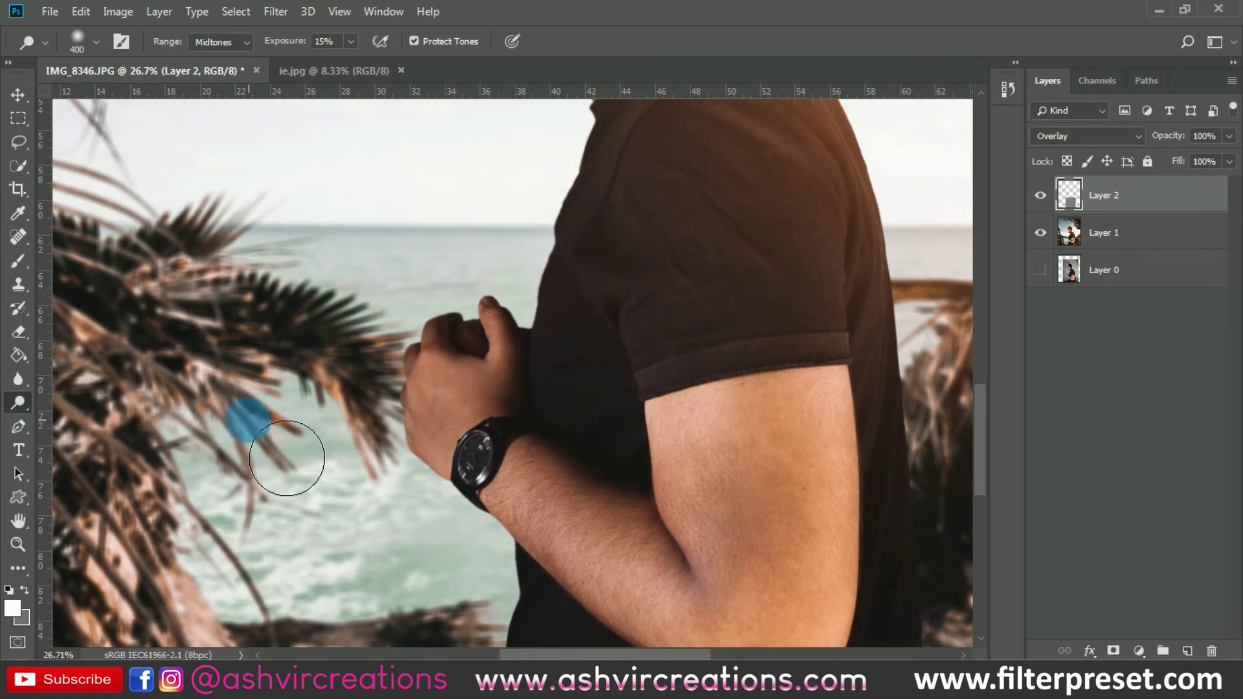
scroll(291, 453, "up", 2)
left_click(213, 42)
left_click_drag(289, 48, 299, 48)
key("bracketleft")
key("bracketleft")
mouse_move(508, 352)
left_mouse_down()
mouse_move(583, 361)
mouse_move(522, 367)
mouse_move(523, 468)
mouse_move(545, 371)
mouse_move(545, 387)
mouse_move(622, 360)
mouse_move(615, 301)
mouse_move(616, 410)
mouse_move(524, 328)
mouse_move(482, 356)
mouse_move(492, 421)
mouse_move(538, 392)
mouse_move(596, 417)
mouse_move(531, 485)
mouse_move(633, 408)
mouse_move(705, 402)
left_mouse_up()
key("bracketleft")
key("bracketleft")
key("bracketright")
key("bracketright")
key("bracketright")
key("bracketright")
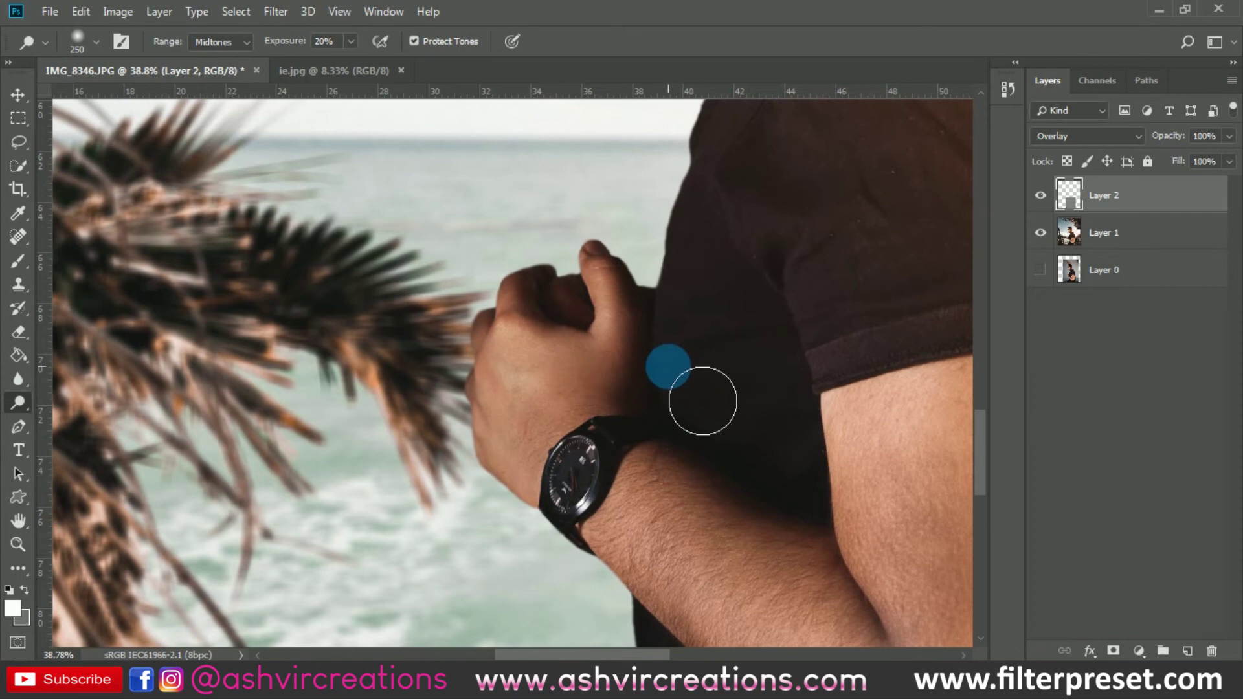
Compare the hand with the gray layer hidden and shown, and merge that layer with Layer 1.
scroll(705, 402, "down", 2)
scroll(668, 366, "down", 1)
left_click(1040, 195)
left_click(1041, 195)
left_click(1041, 194)
left_click(1040, 195)
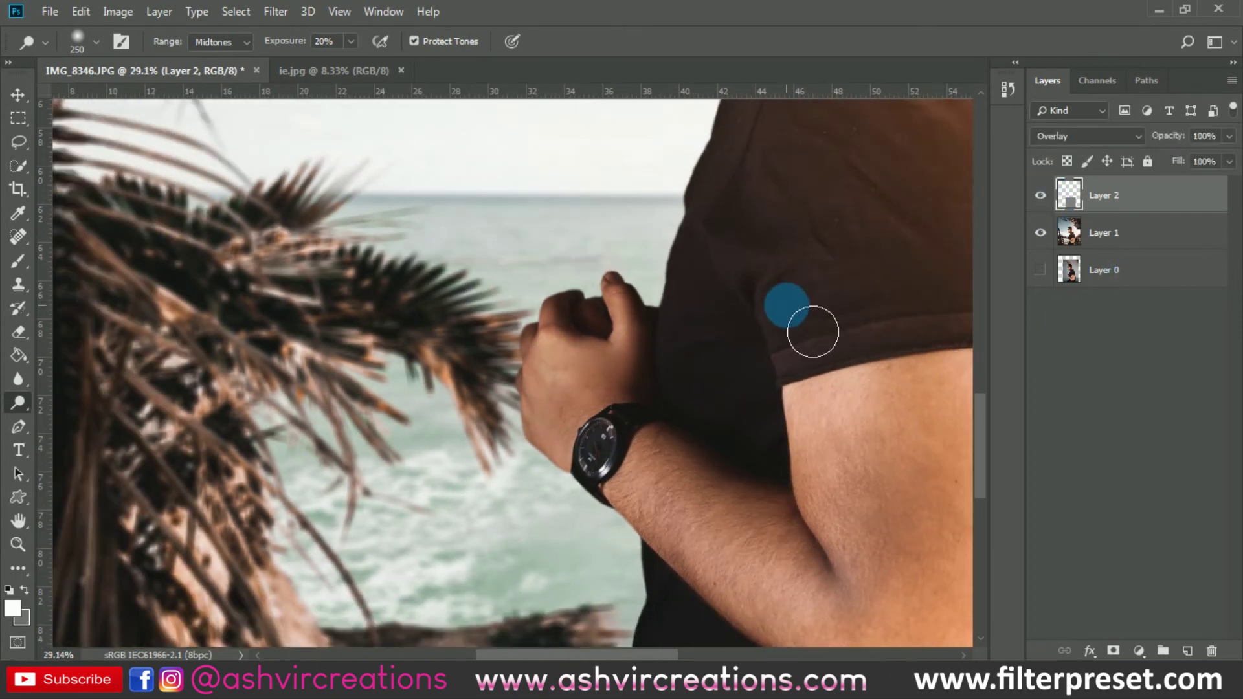
scroll(812, 331, "down", 3)
left_click_drag(749, 333, 563, 316)
left_click(1126, 230, "ctrl")
right_click(1104, 228)
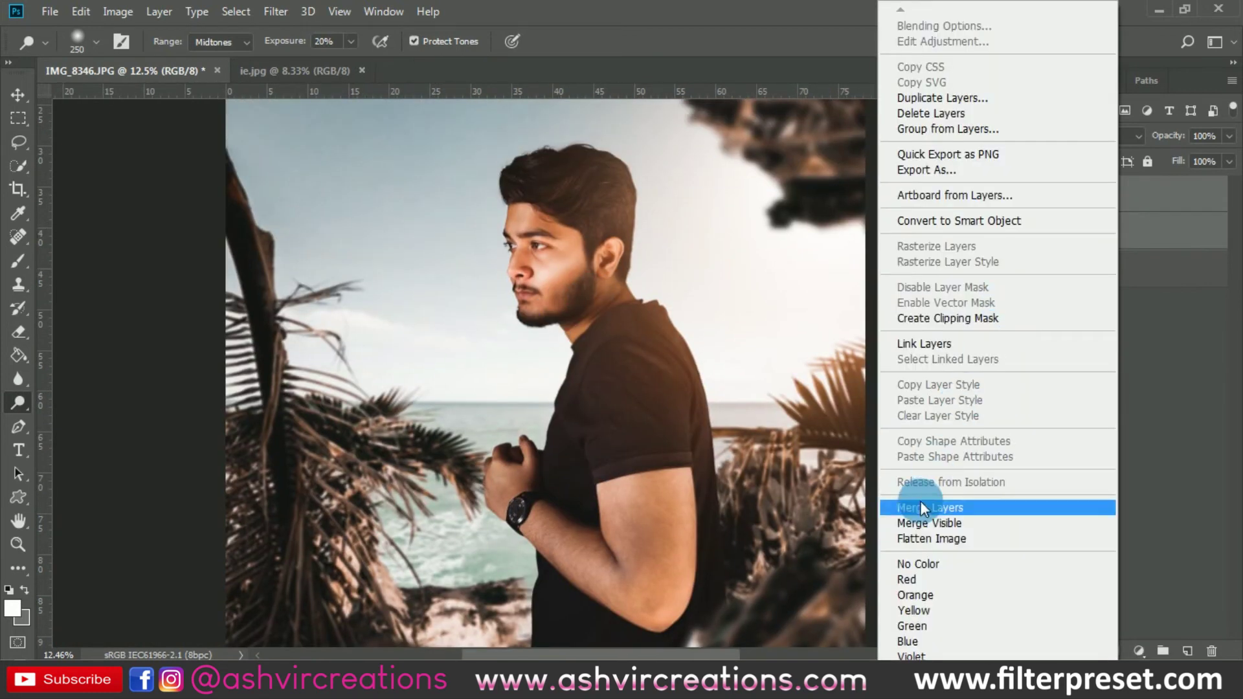
left_click(913, 506)
left_click(19, 119)
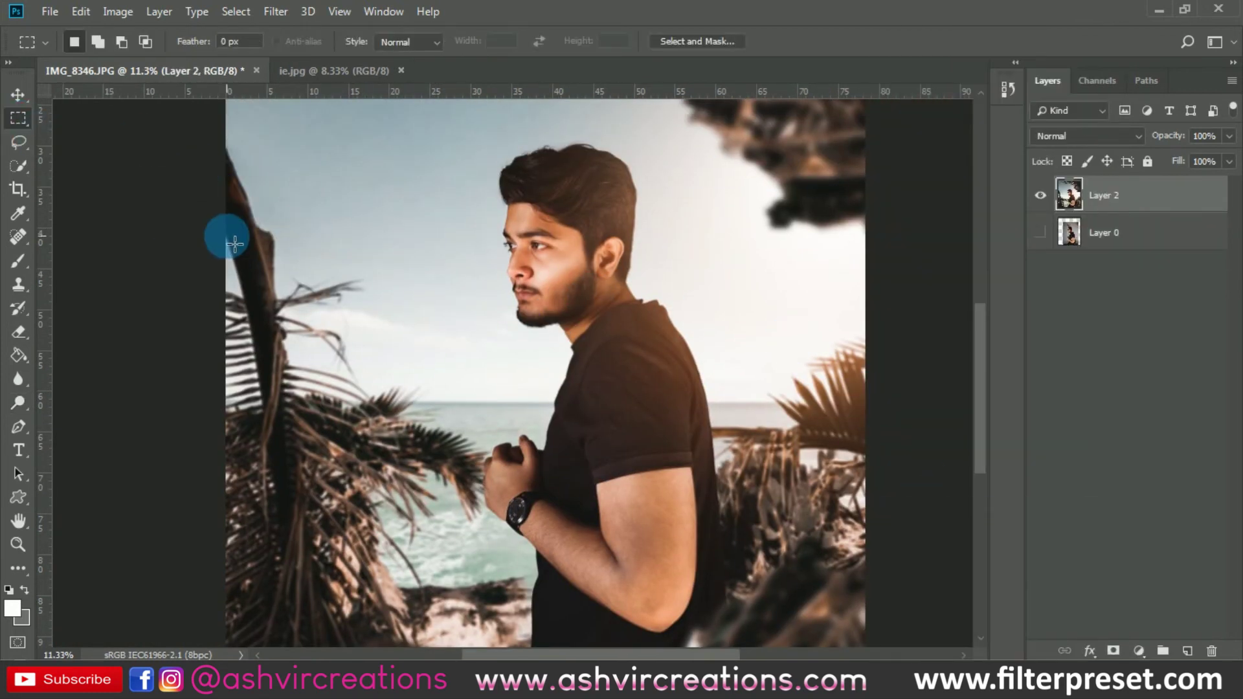
scroll(222, 235, "down", 1)
right_click(1187, 208)
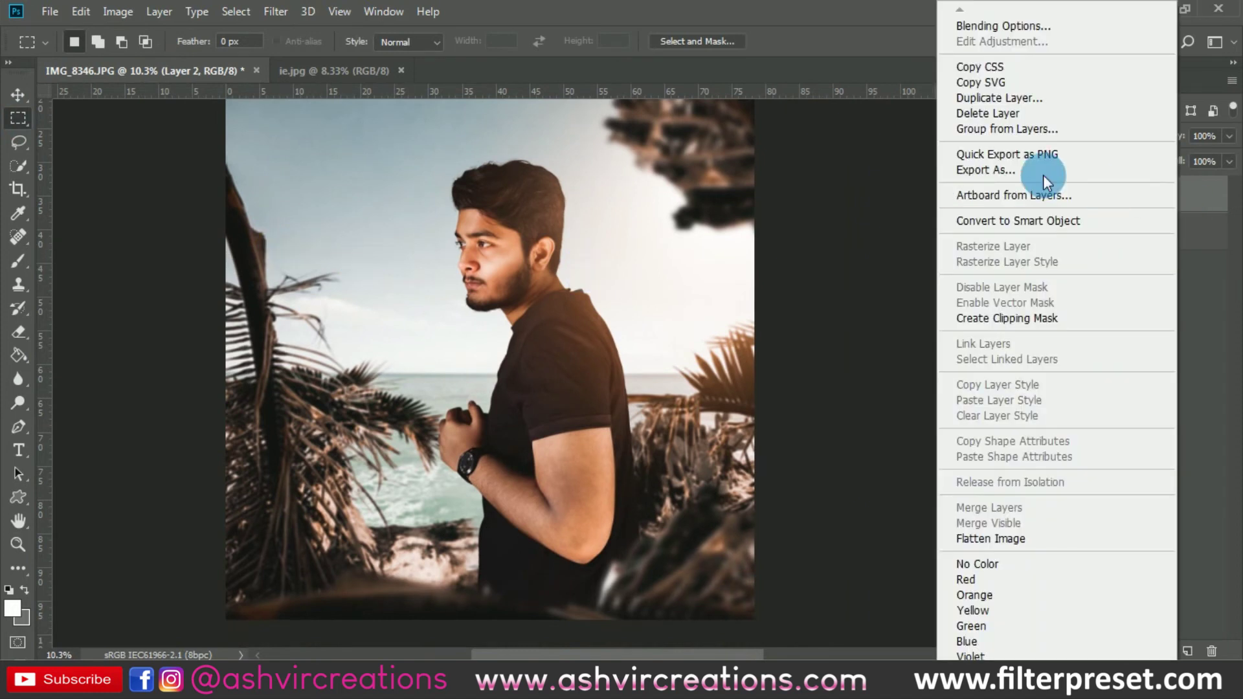
left_click(993, 107)
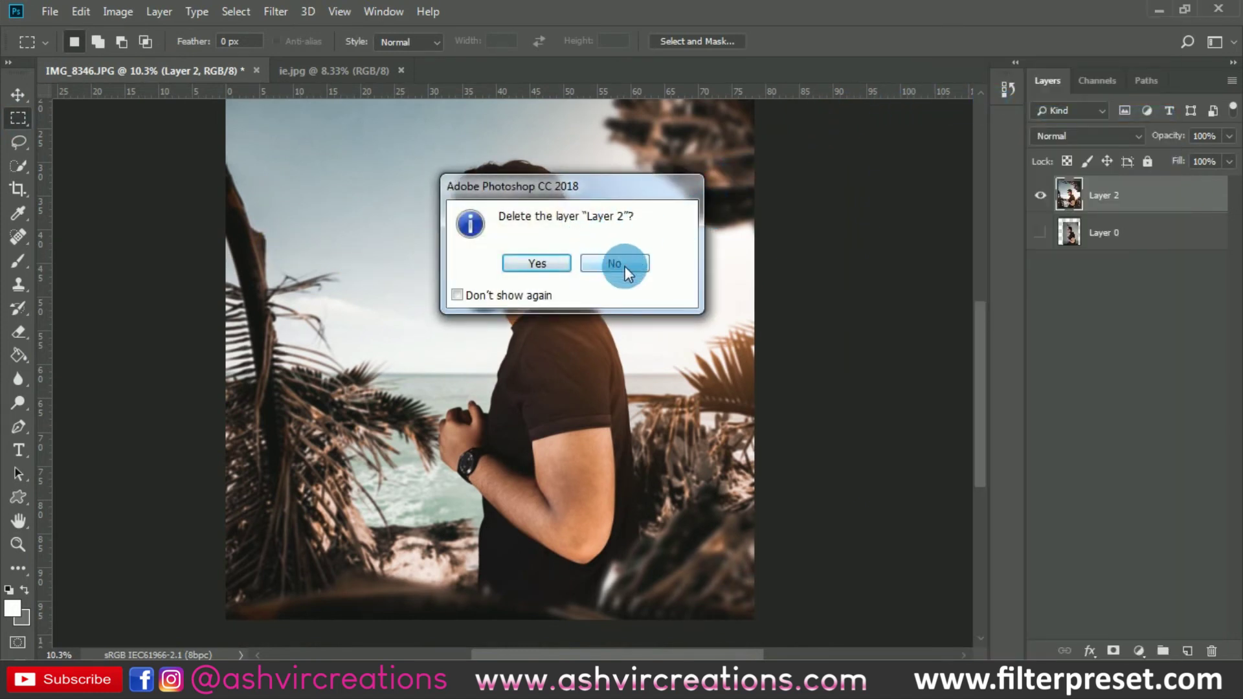
left_click(615, 264)
Duplicate the merged Layer 2.
right_click(1121, 199)
left_click(966, 98)
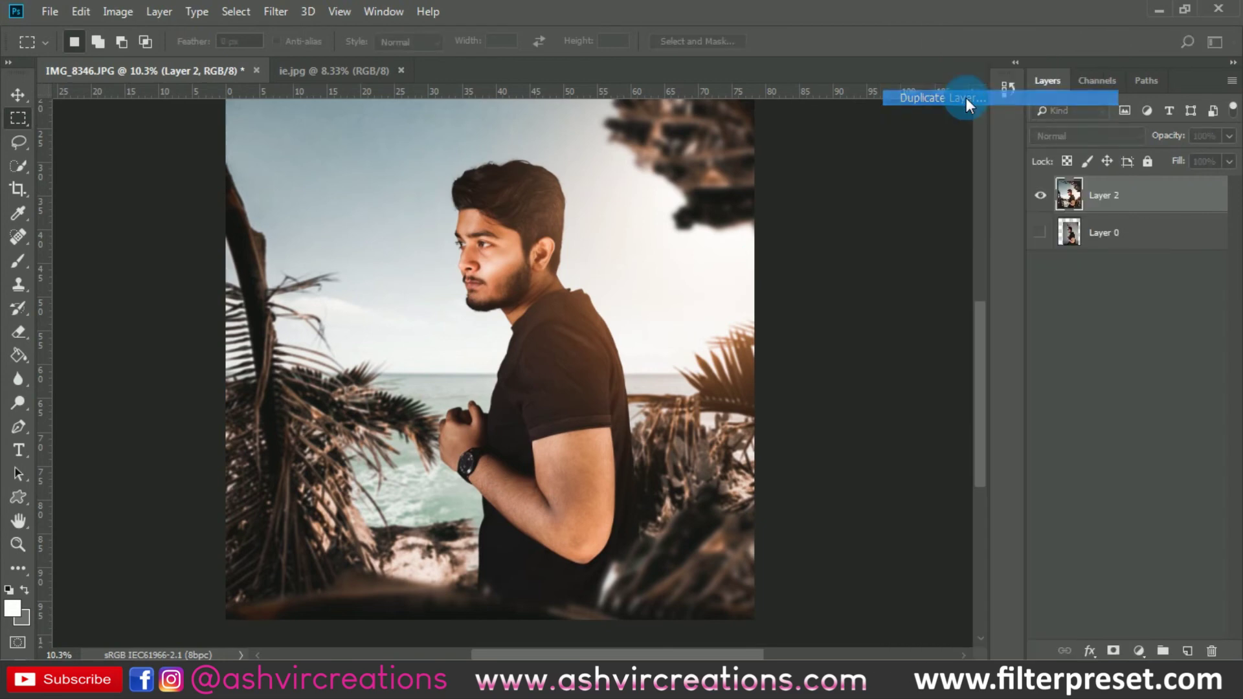
left_click(764, 171)
Apply Hue/Saturation to the copy with Reds hue +1 and saturation -27, and compare it with the original.
scroll(532, 236, "up", 2)
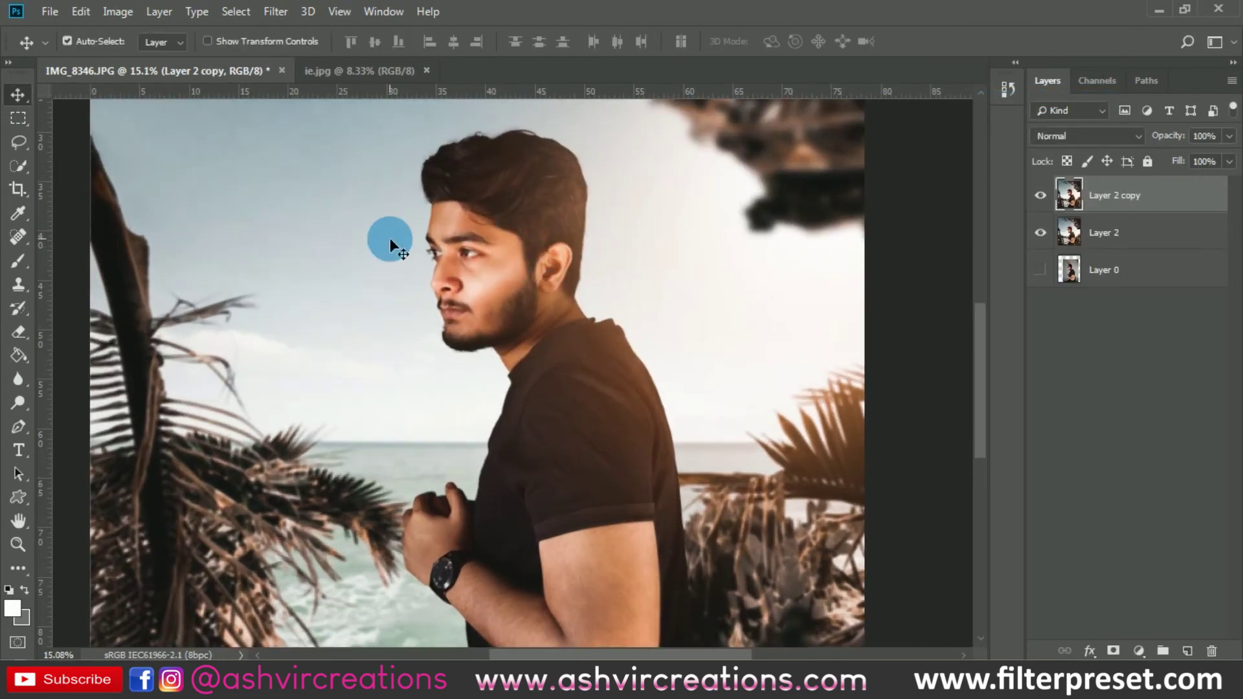
key("ctrl+u")
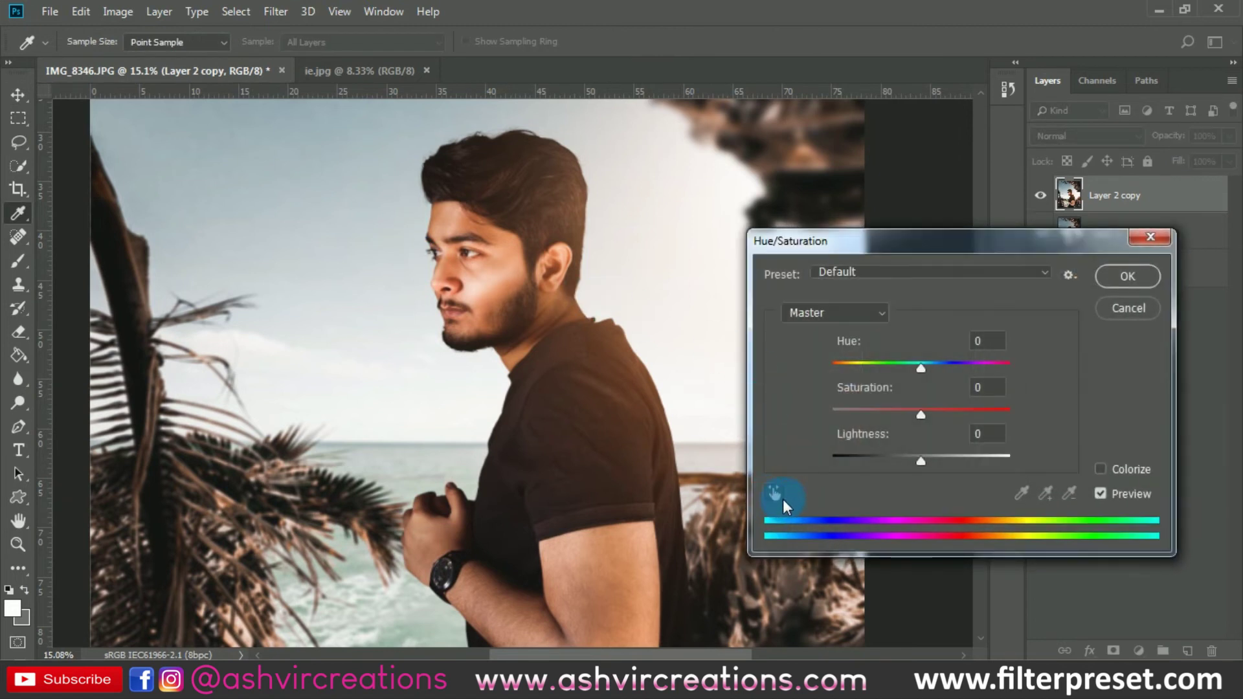
left_click(510, 261)
left_click_drag(500, 275, 503, 278)
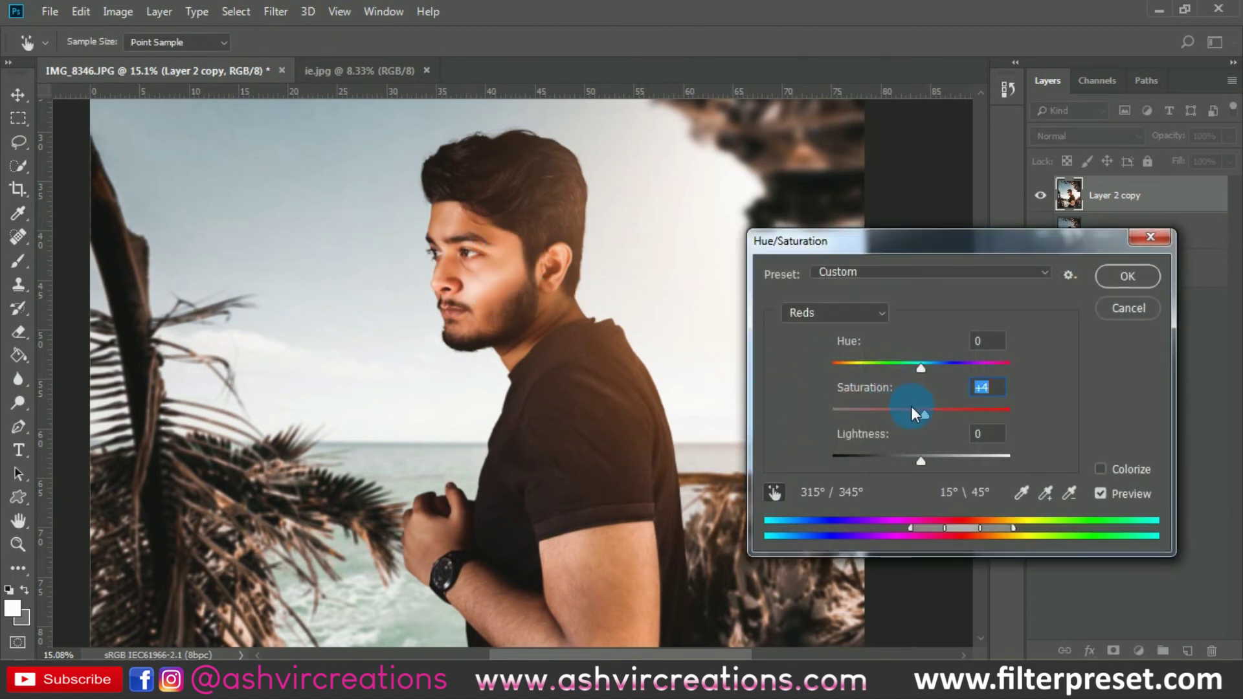
left_click_drag(914, 415, 902, 412)
left_click_drag(923, 362, 922, 362)
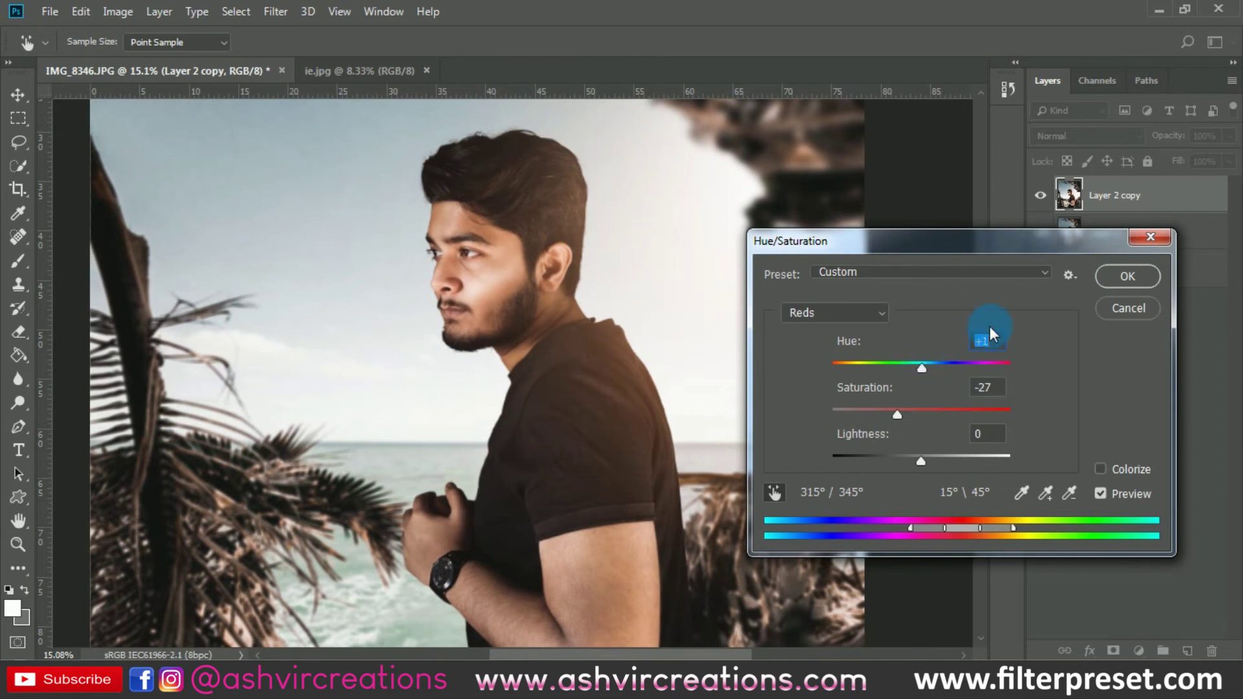
left_click(1127, 276)
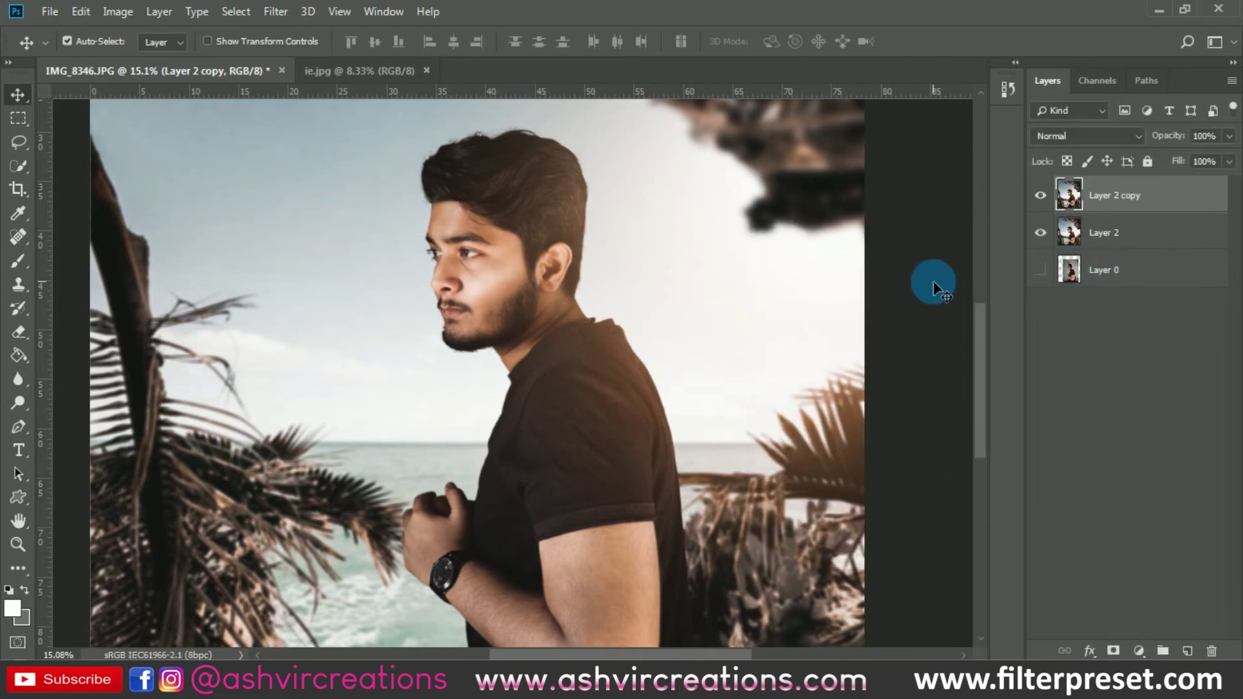
left_click(1041, 195)
left_click(1041, 195)
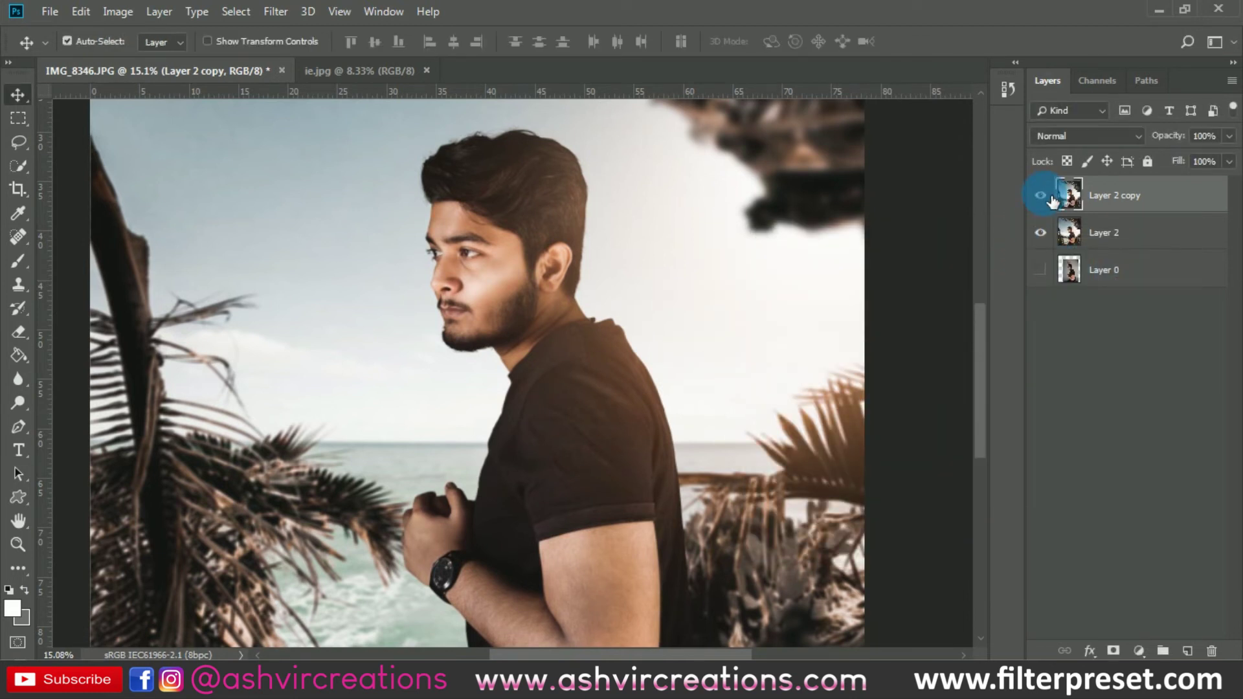
Add an inverted layer mask to Layer 2 copy and paint white over the man's face with a 1457 px brush, checking before and after.
left_click(1114, 649)
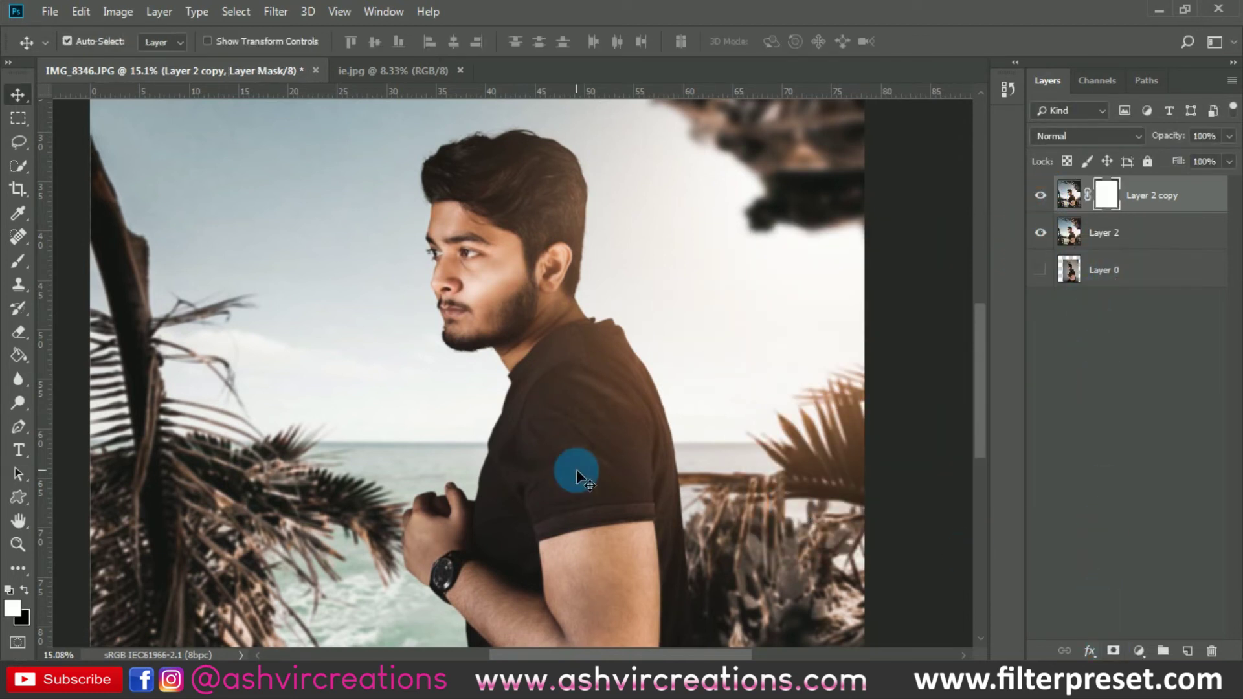
key("ctrl+i")
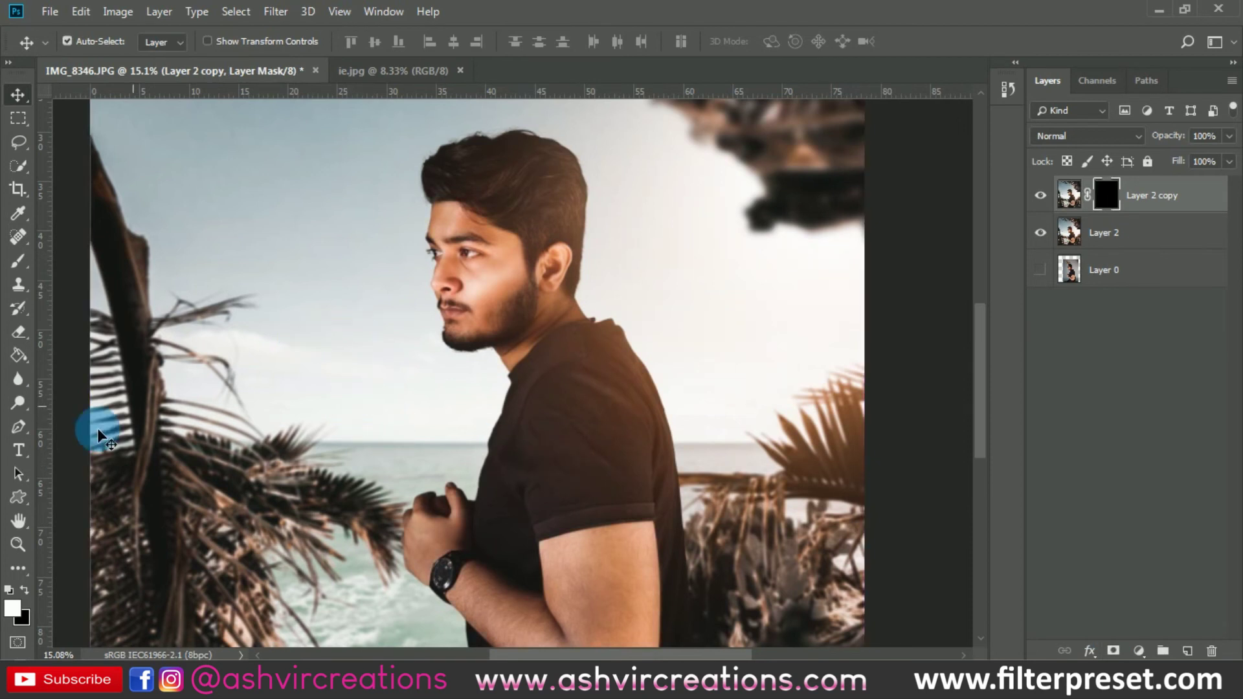
left_click(26, 269)
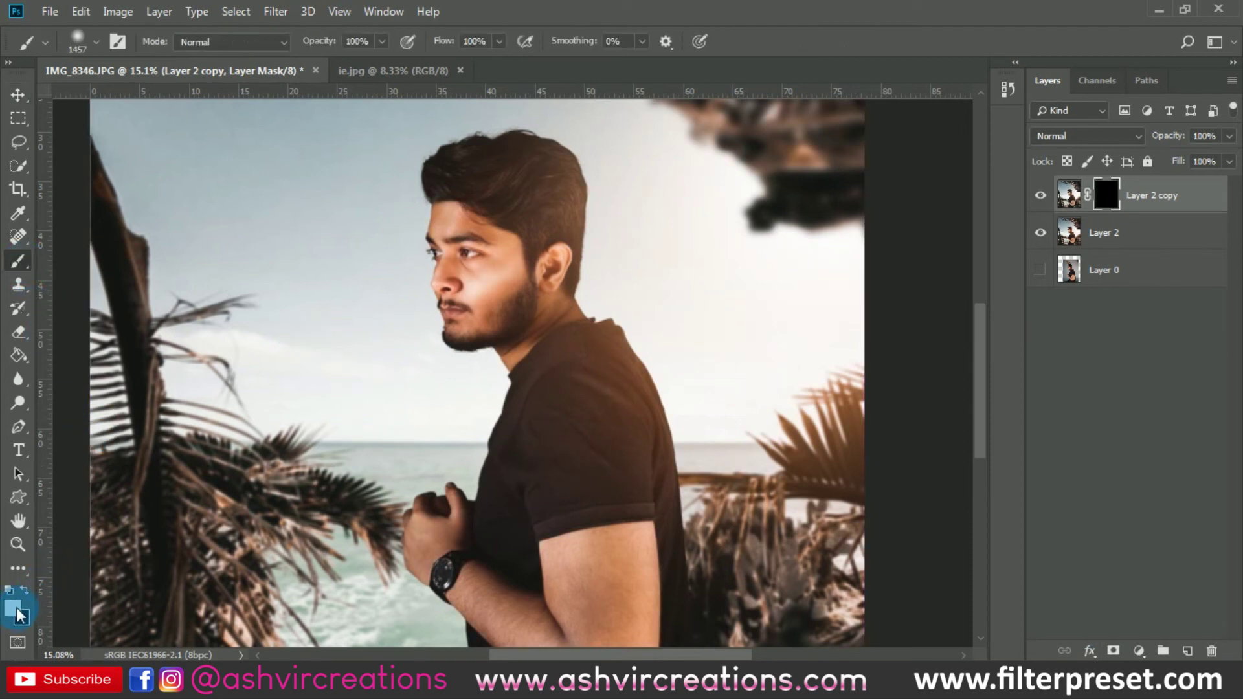
key("x")
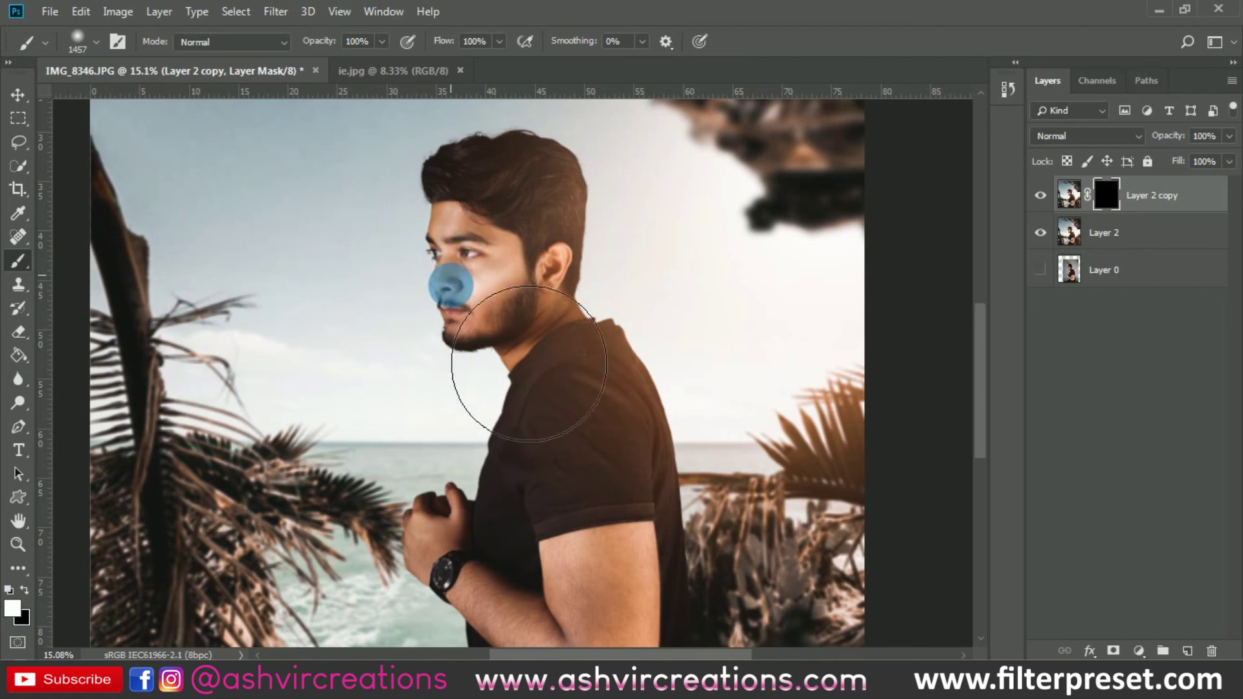
left_click(454, 252)
scroll(750, 268, "down", 1)
left_click(1041, 195)
left_click(1041, 196)
left_click(1042, 196)
Trim the Layer 2 copy mask around the man's face by painting black with a 1000 px brush.
scroll(727, 258, "up", 2)
left_click(24, 589)
key("bracketleft")
key("bracketleft")
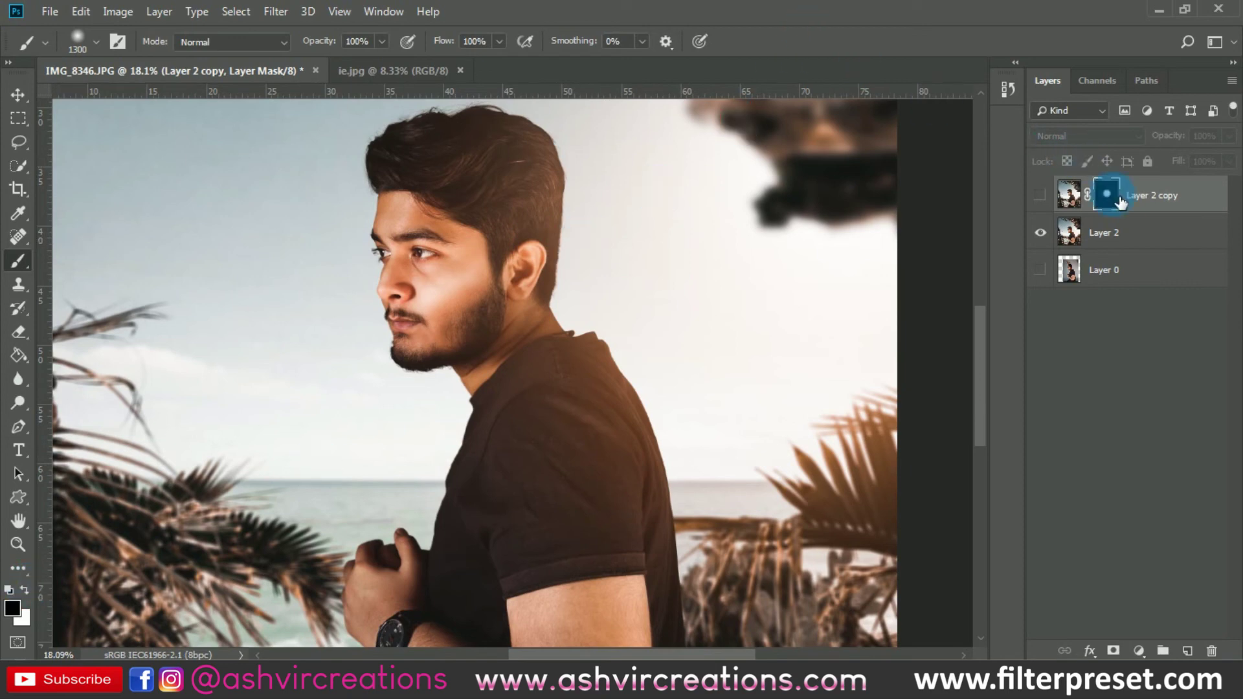
left_click(1042, 195)
key("bracketleft")
key("bracketleft")
scroll(488, 286, "up", 2)
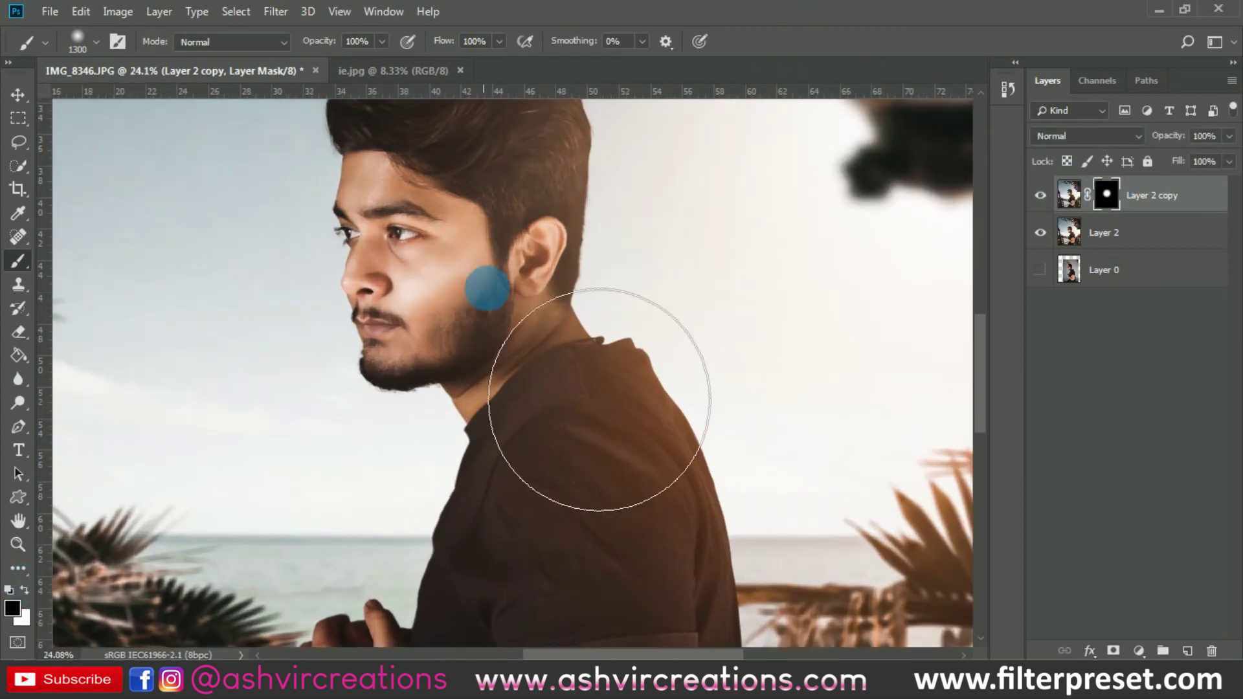
key("bracketleft")
left_click_drag(646, 241, 627, 305)
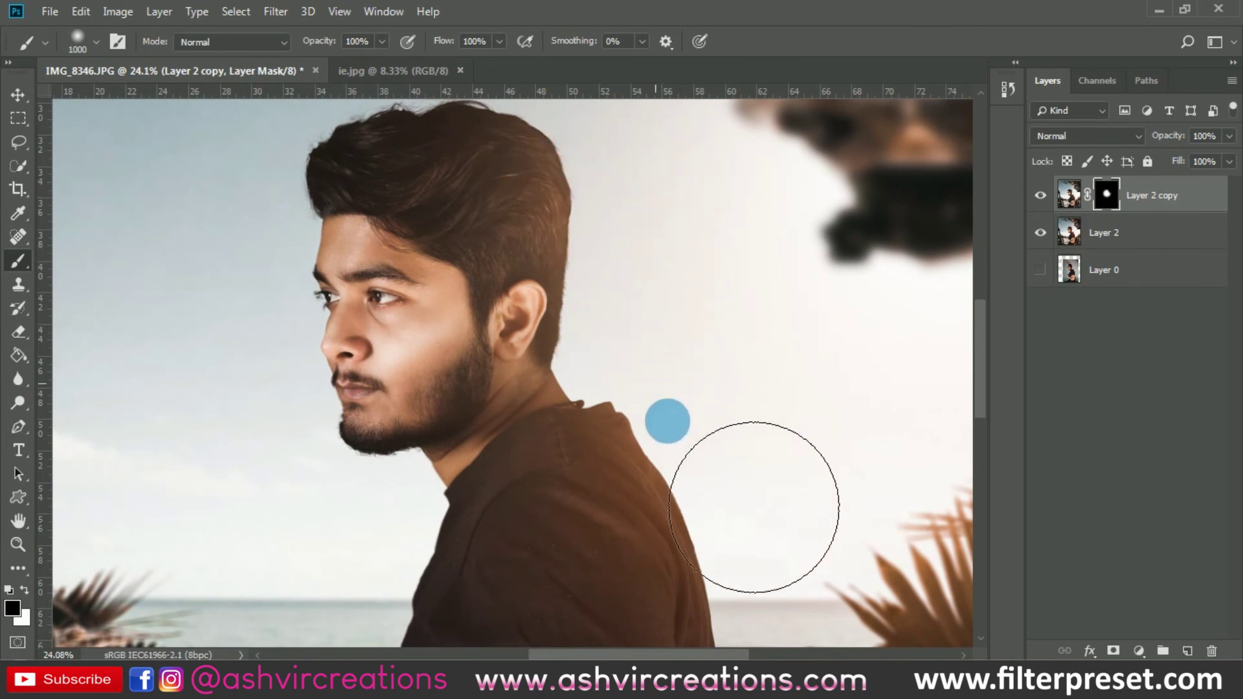
Compare the man's face and the whole image with Layer 2 copy hidden and shown.
left_click(1050, 193)
left_click(1050, 194)
left_click(1049, 194)
left_click(1052, 196)
left_click(1052, 196)
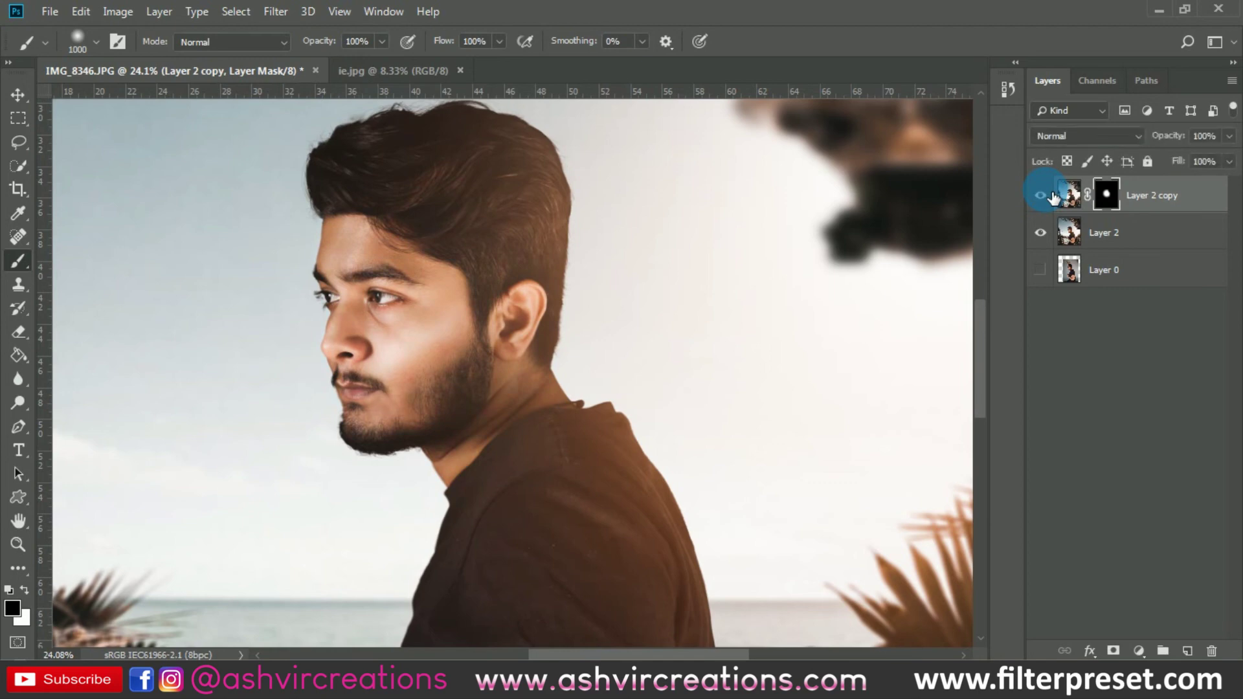
scroll(791, 259, "down", 5)
key("v")
scroll(794, 259, "down", 3)
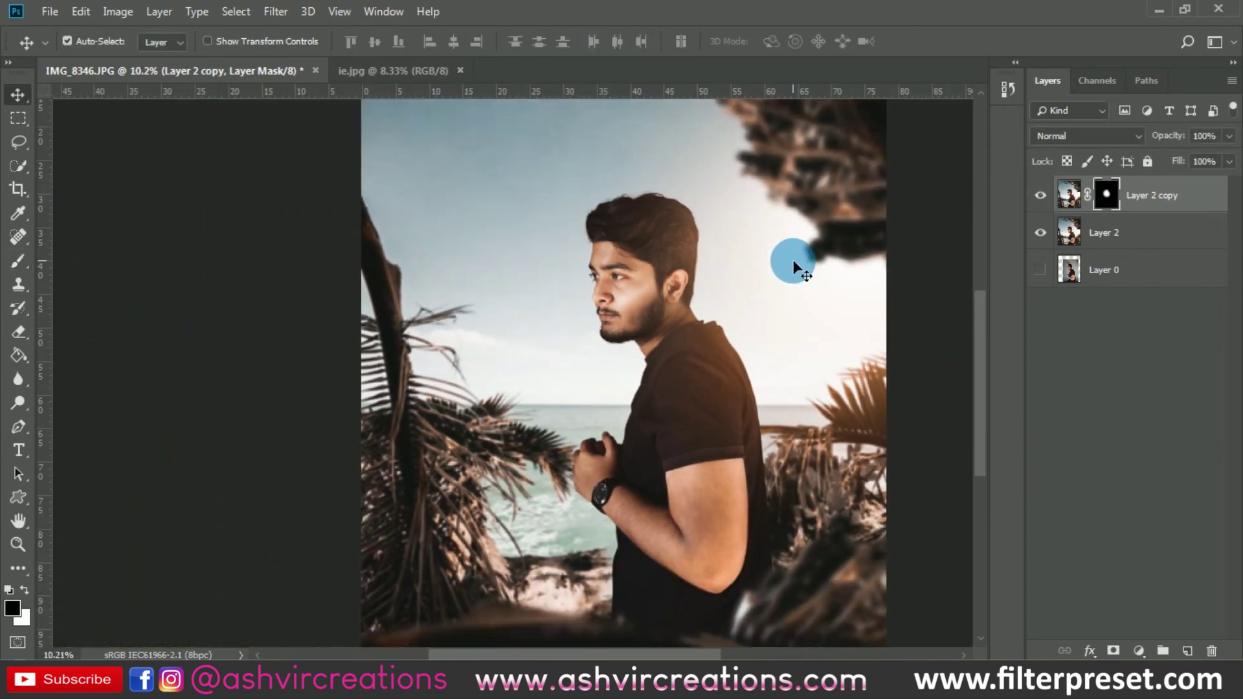
scroll(653, 322, "down", 1)
scroll(653, 320, "down", 1)
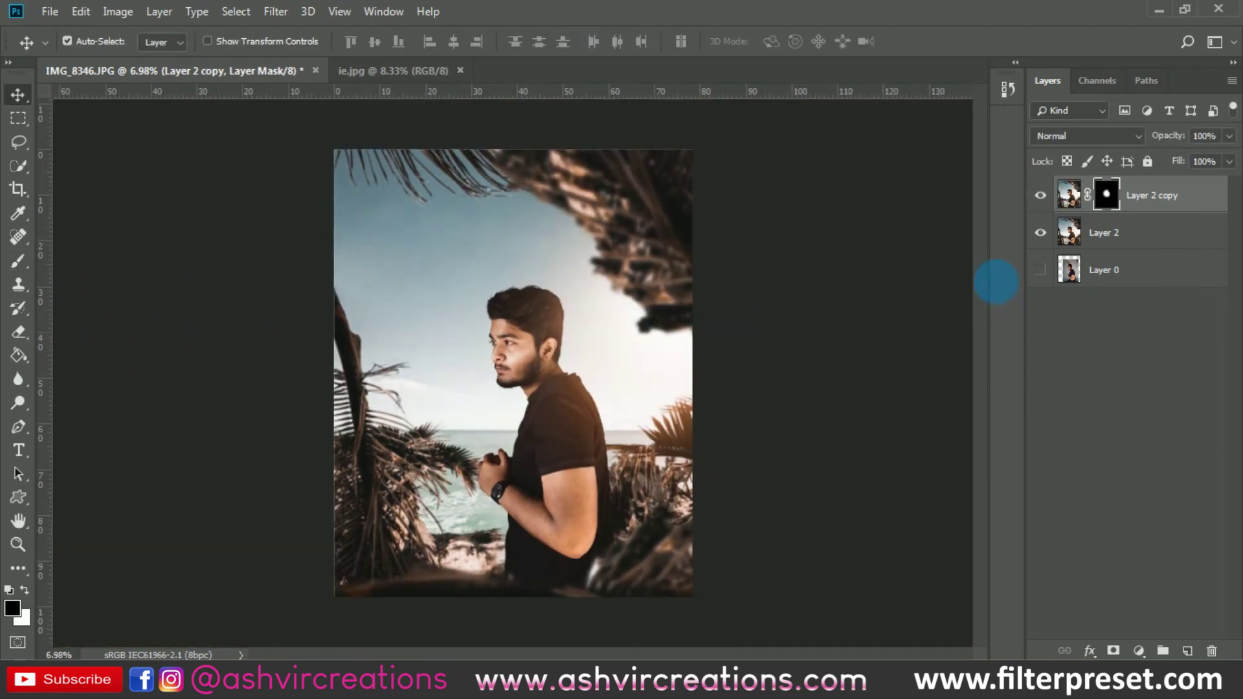
left_click(1041, 196)
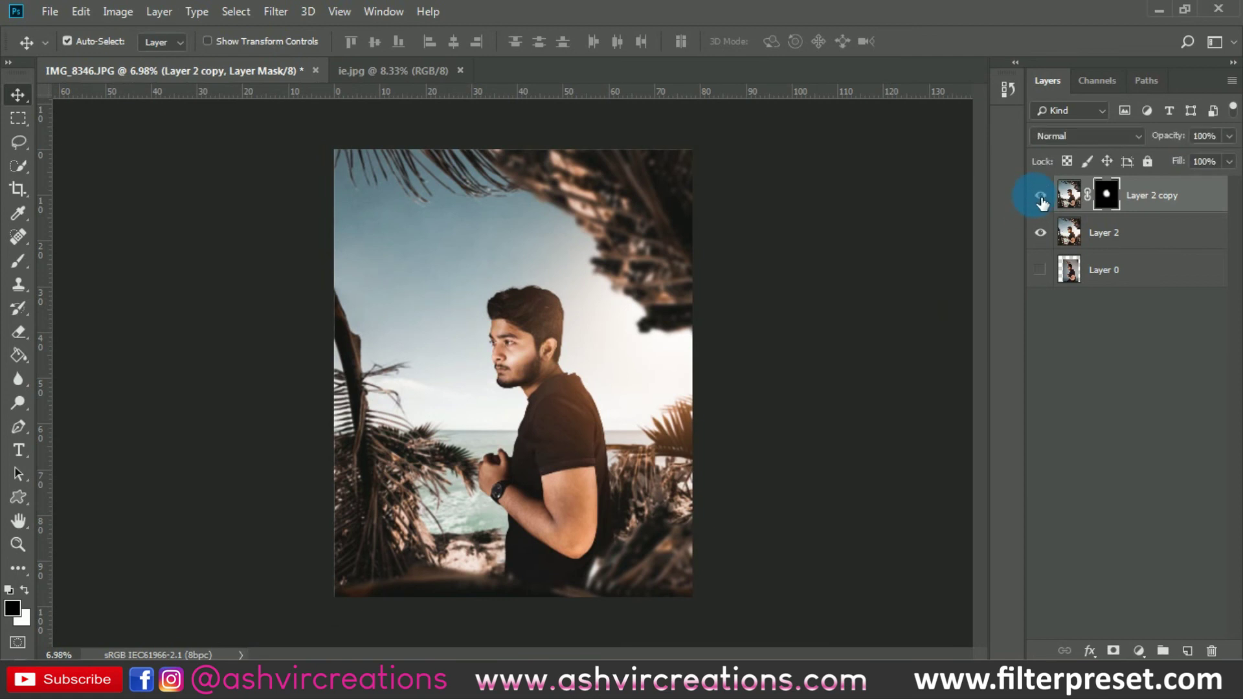
Merge Layer 2 copy with Layer 2.
left_click(1129, 231, "shift")
right_click(1130, 232)
left_click(904, 507)
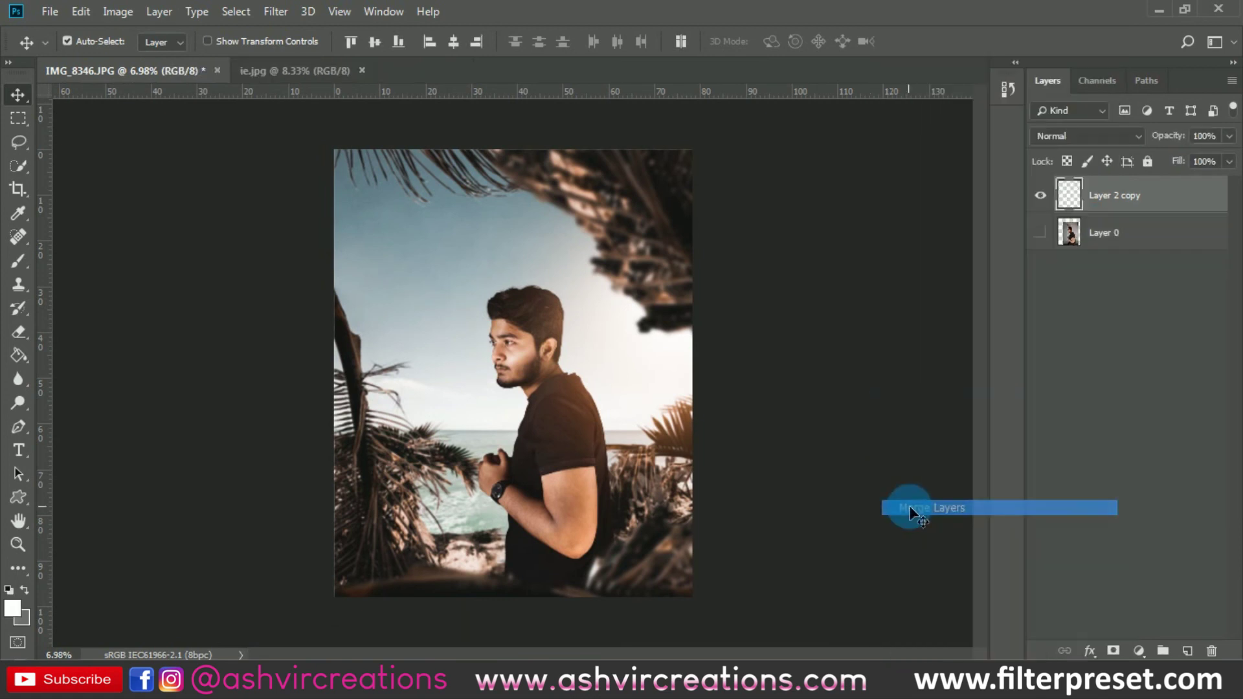
Add a new layer, dab a soft orange spot over the man's face with a 1000 px brush, and set the blend mode to Screen.
left_click(1187, 650)
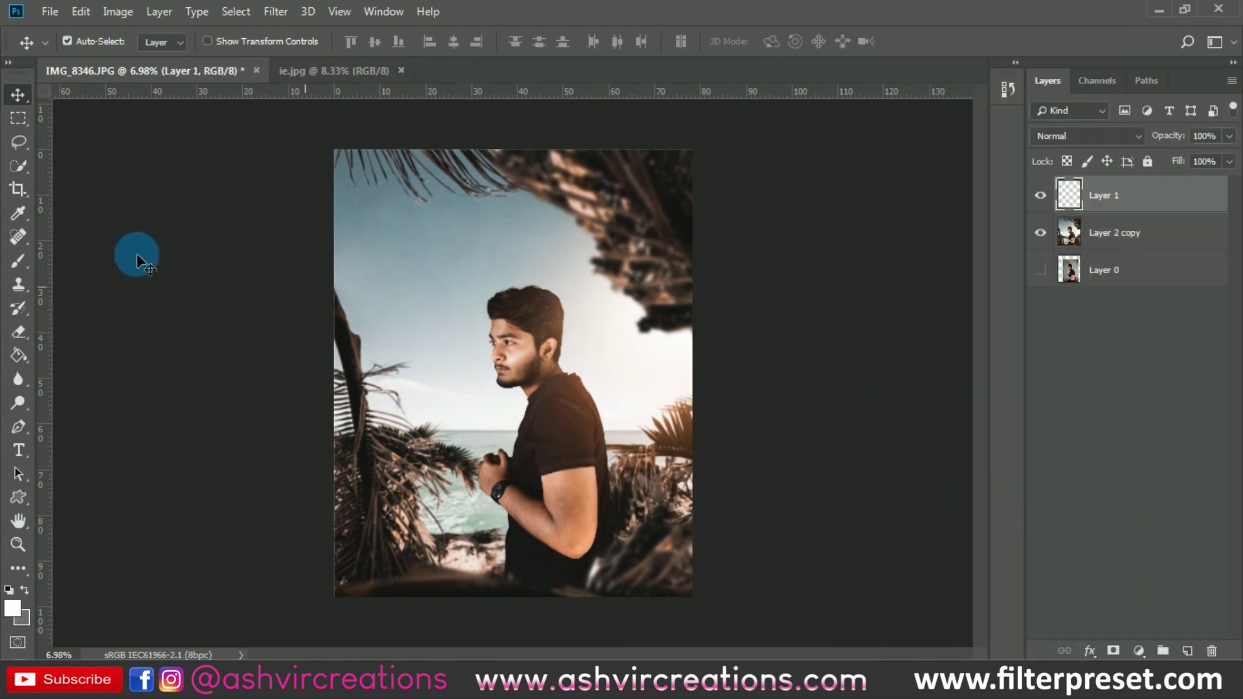
left_click(18, 261)
left_click(19, 610)
left_click(402, 360)
left_click(605, 335)
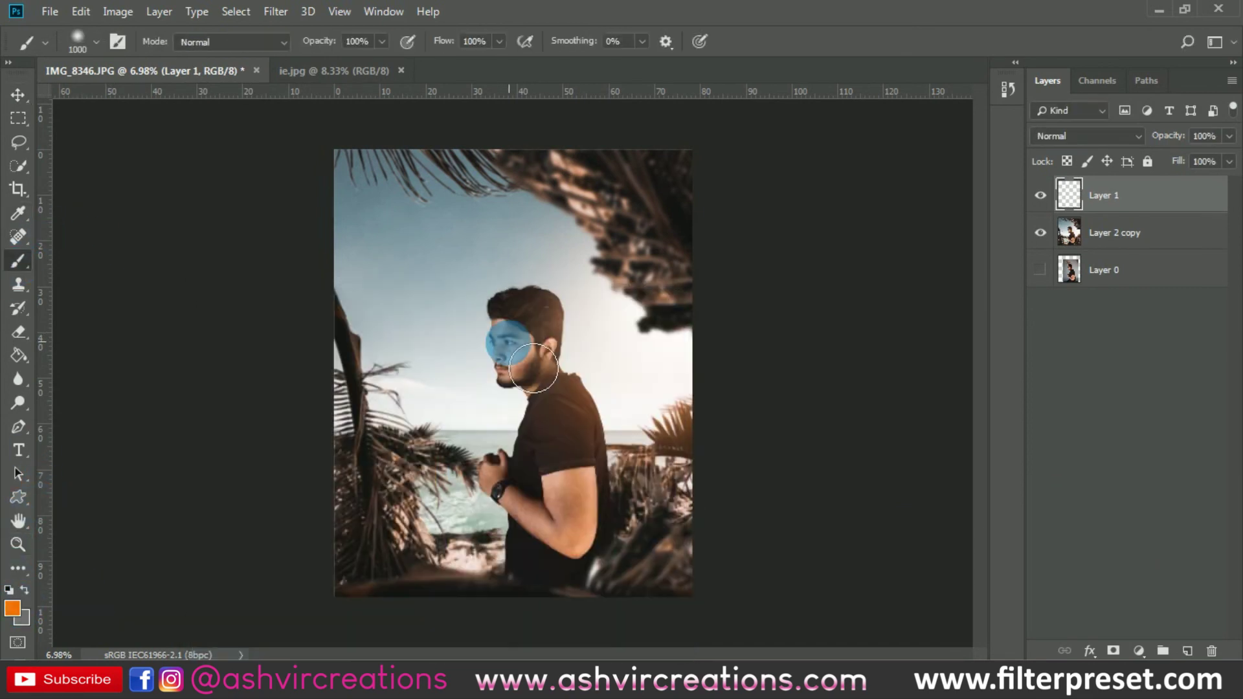
left_click(1072, 136)
left_click(1059, 290)
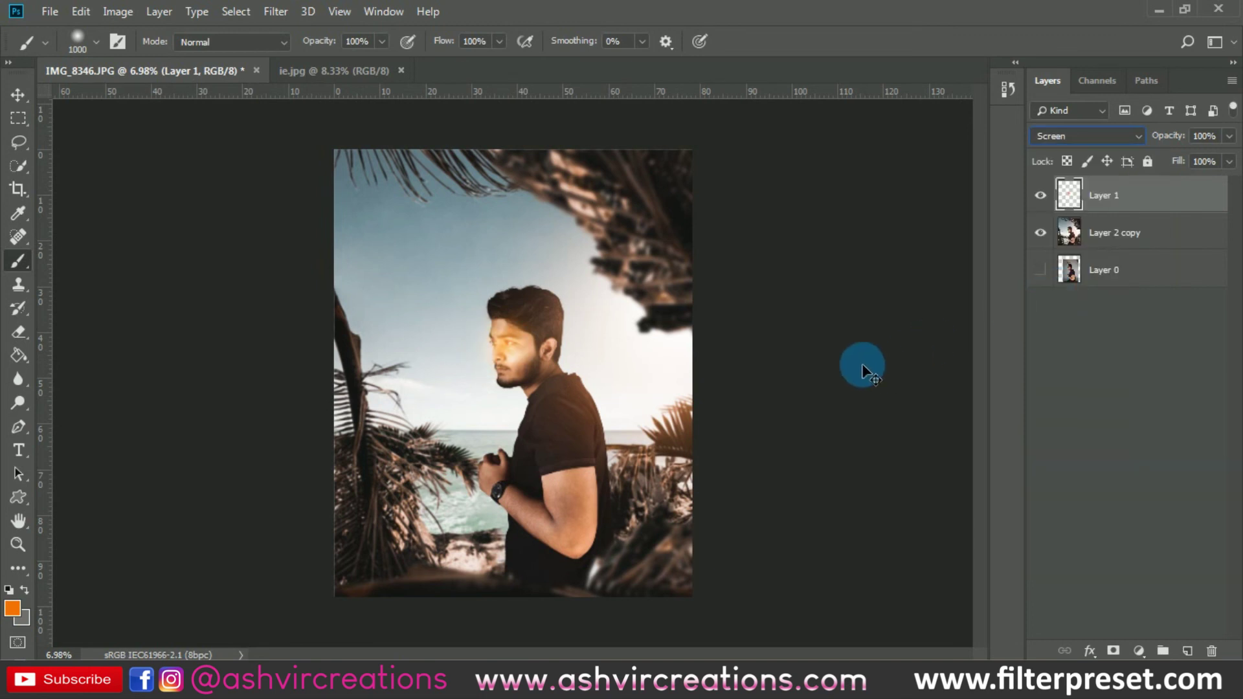
Scale the orange glow to about 218% and place it over the bright sky behind the man's shoulder.
key("ctrl+t")
left_click_drag(561, 402, 687, 374)
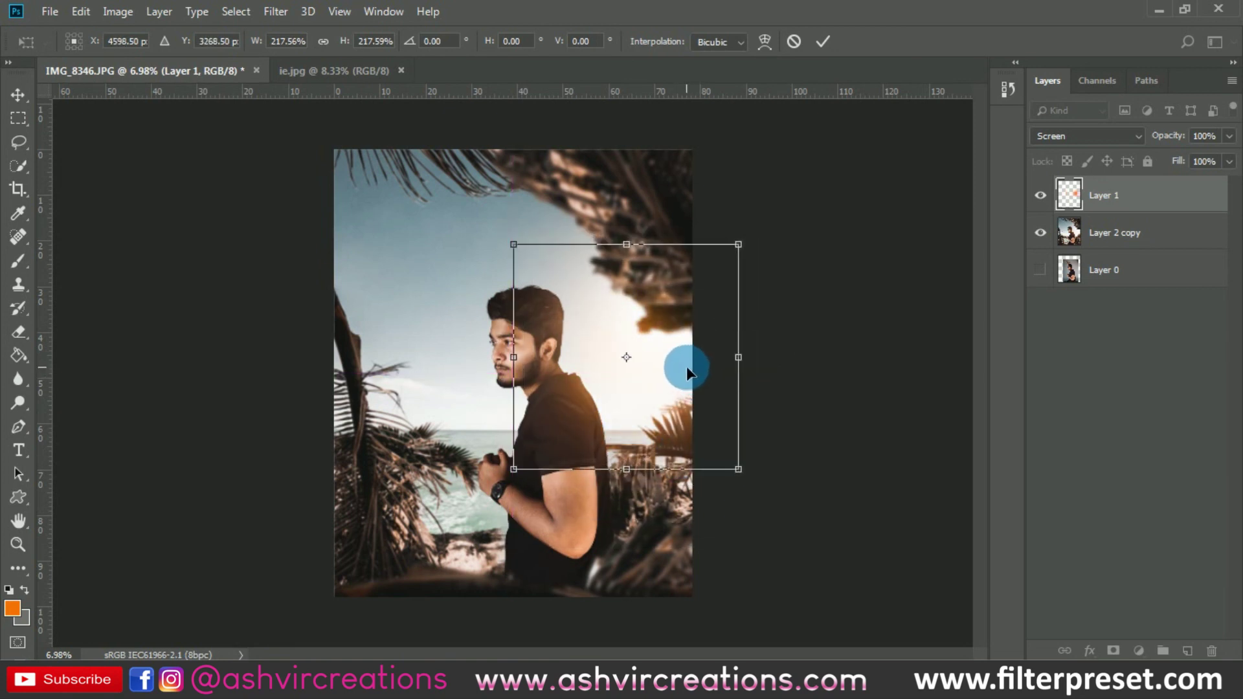
key("Return")
key("b")
key("ctrl+plus")
key("v")
scroll(647, 355, "up", 1)
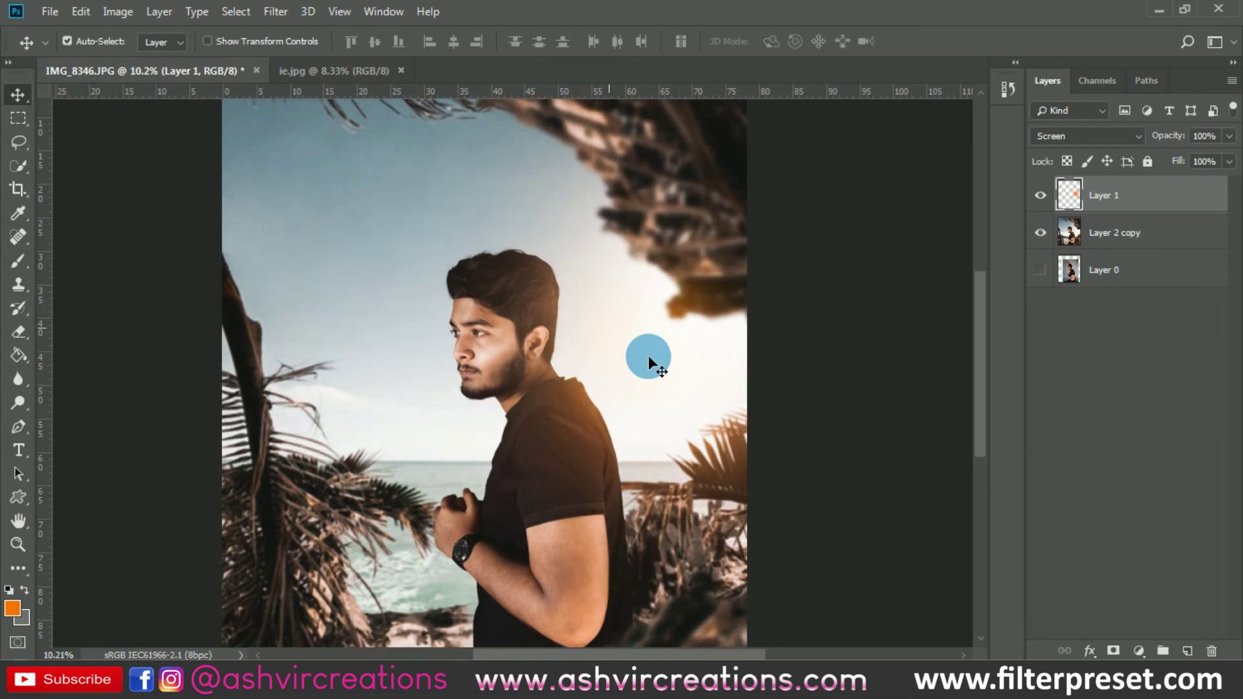
Apply Hue/Saturation to the orange glow with hue -6.
key("ctrl+u")
left_click_drag(919, 362, 916, 367)
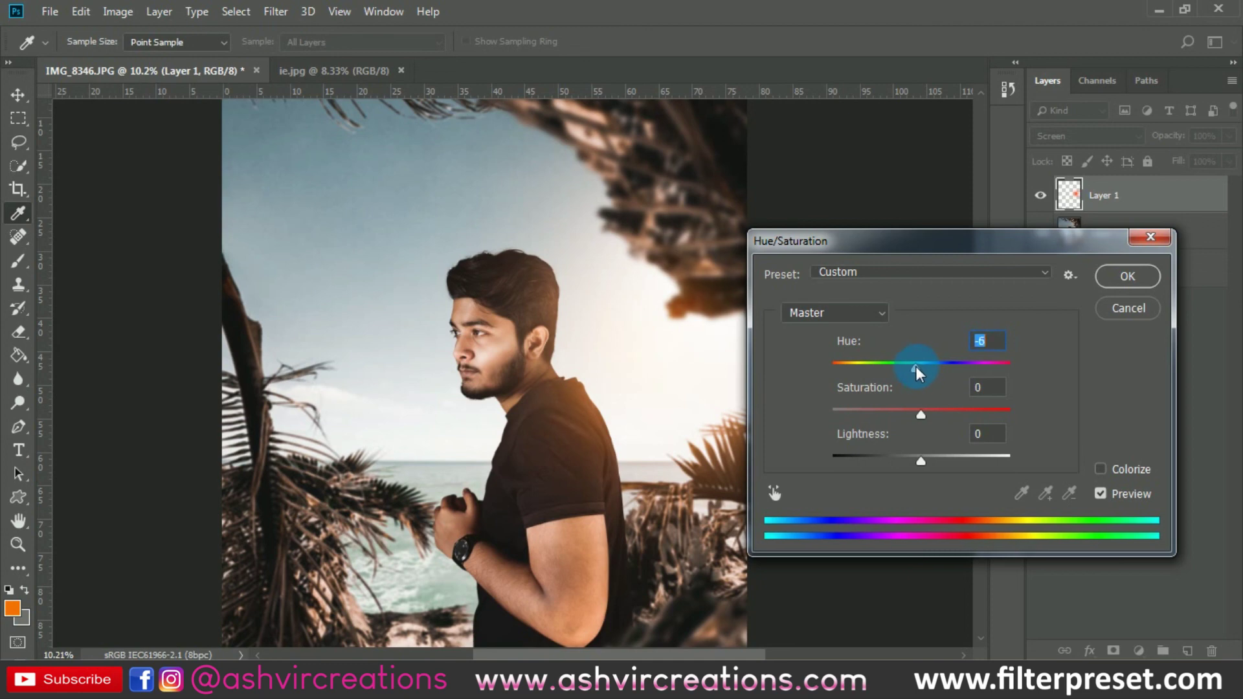
left_click(1127, 276)
scroll(687, 309, "up", 2)
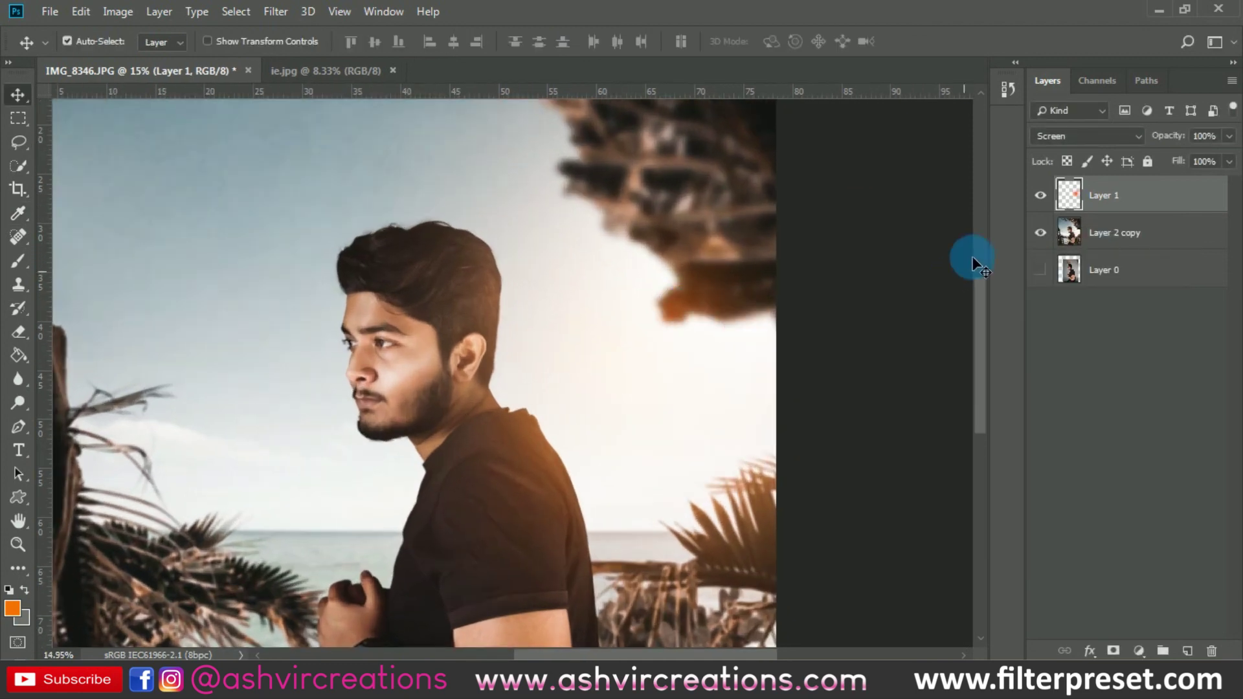
Compare the image with the orange glow layer hidden and shown.
left_click(1043, 192)
left_click(1040, 198)
left_click(1040, 197)
left_click(1040, 197)
scroll(732, 329, "down", 1)
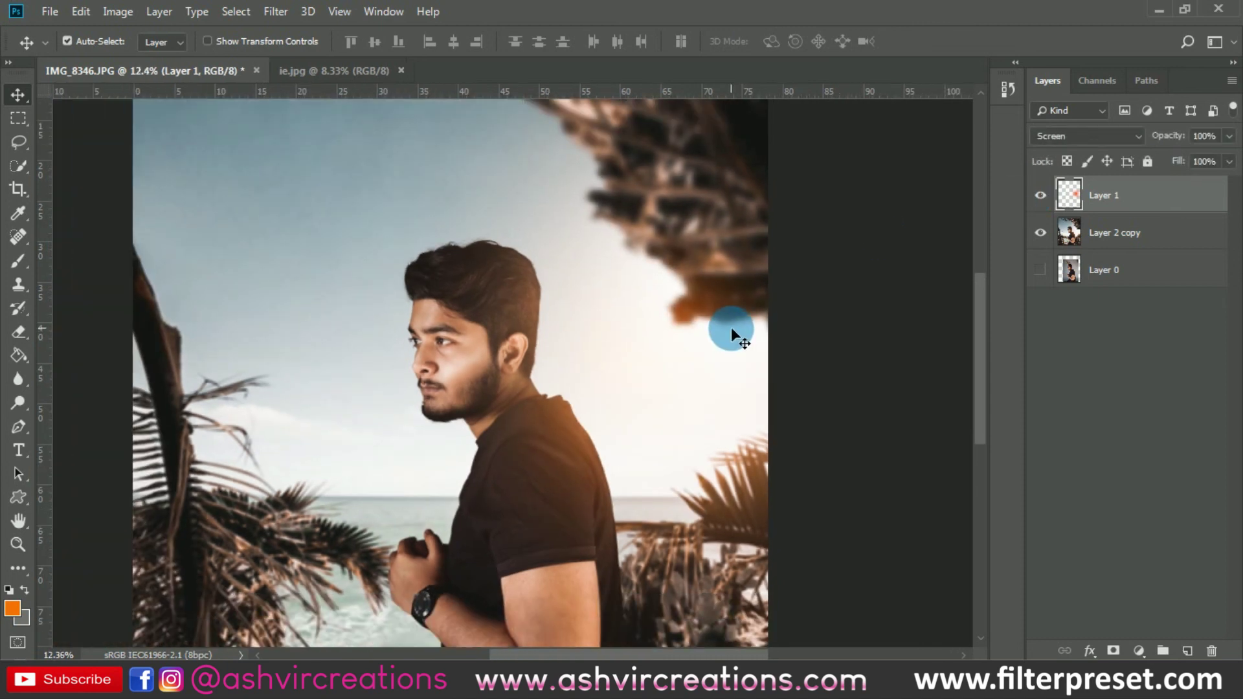
Duplicate the orange glow up toward the back of the man's head and lower the copy's fill to 21%.
scroll(731, 328, "down", 1)
left_click_drag(688, 379, 631, 296)
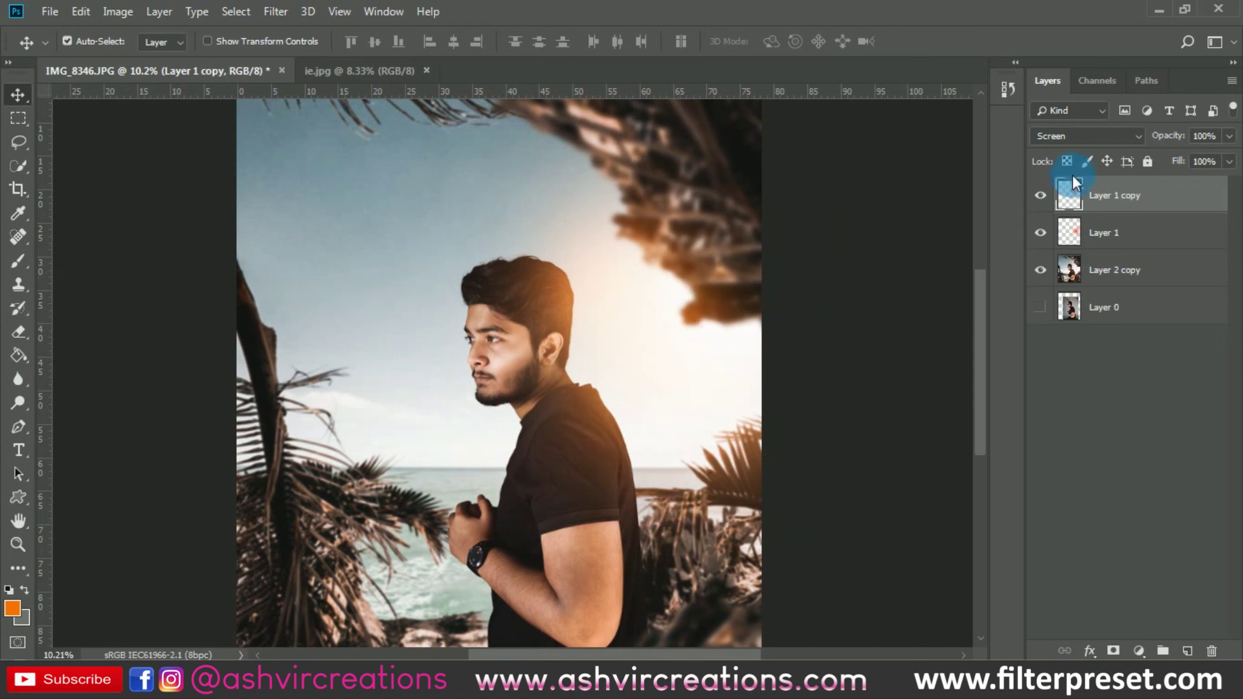
left_click_drag(1005, 162, 1024, 162)
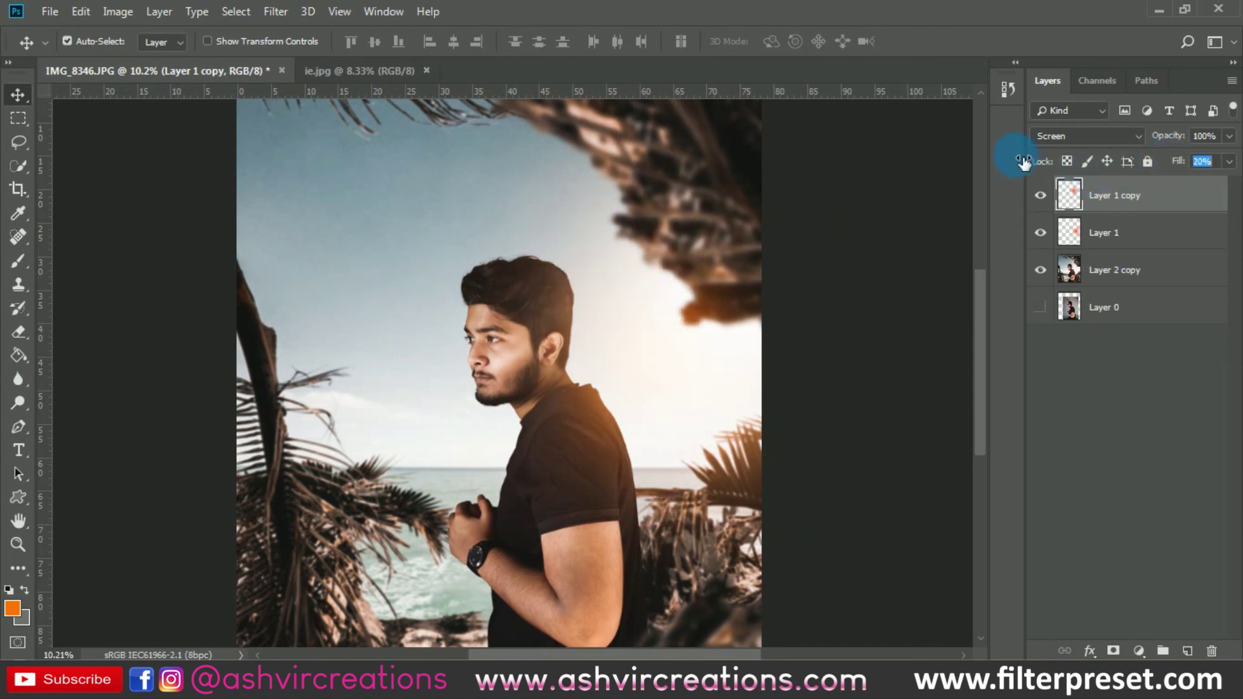
left_click(1049, 199)
left_click_drag(1085, 231, 732, 359)
scroll(732, 359, "down", 2)
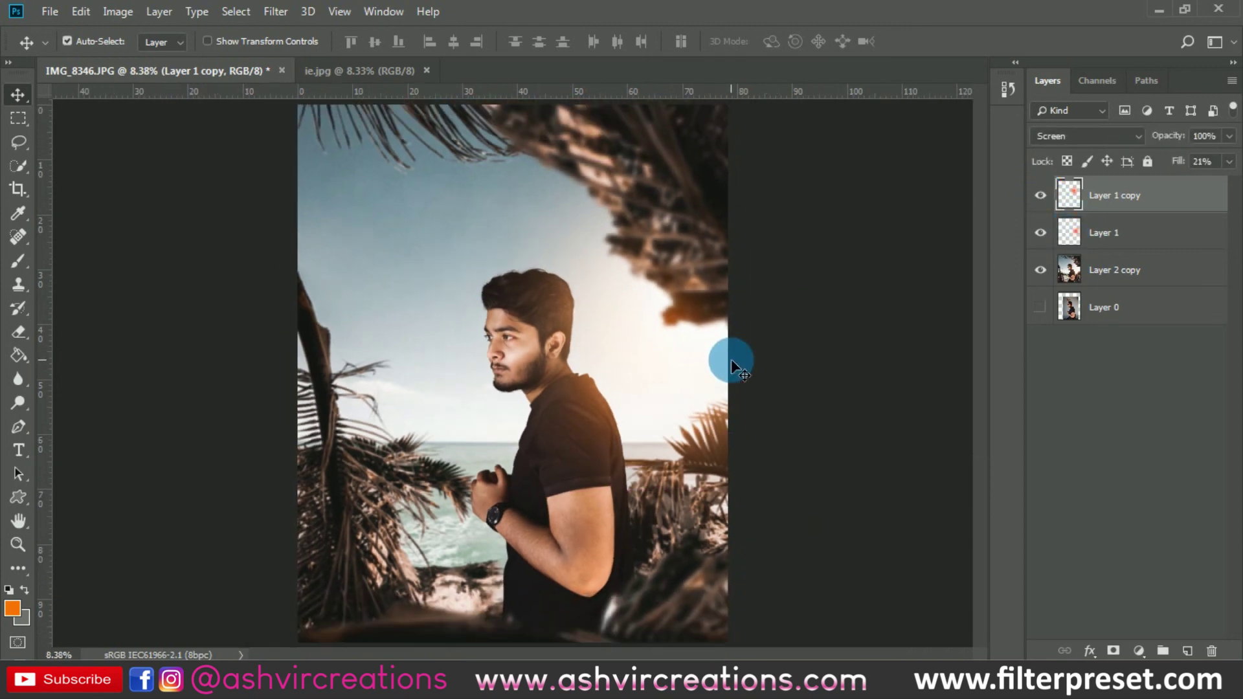
Merge Layer 1 copy, Layer 1 and Layer 2 copy into one layer.
scroll(731, 366, "down", 1)
left_click(1069, 307)
left_click(1104, 272, "shift")
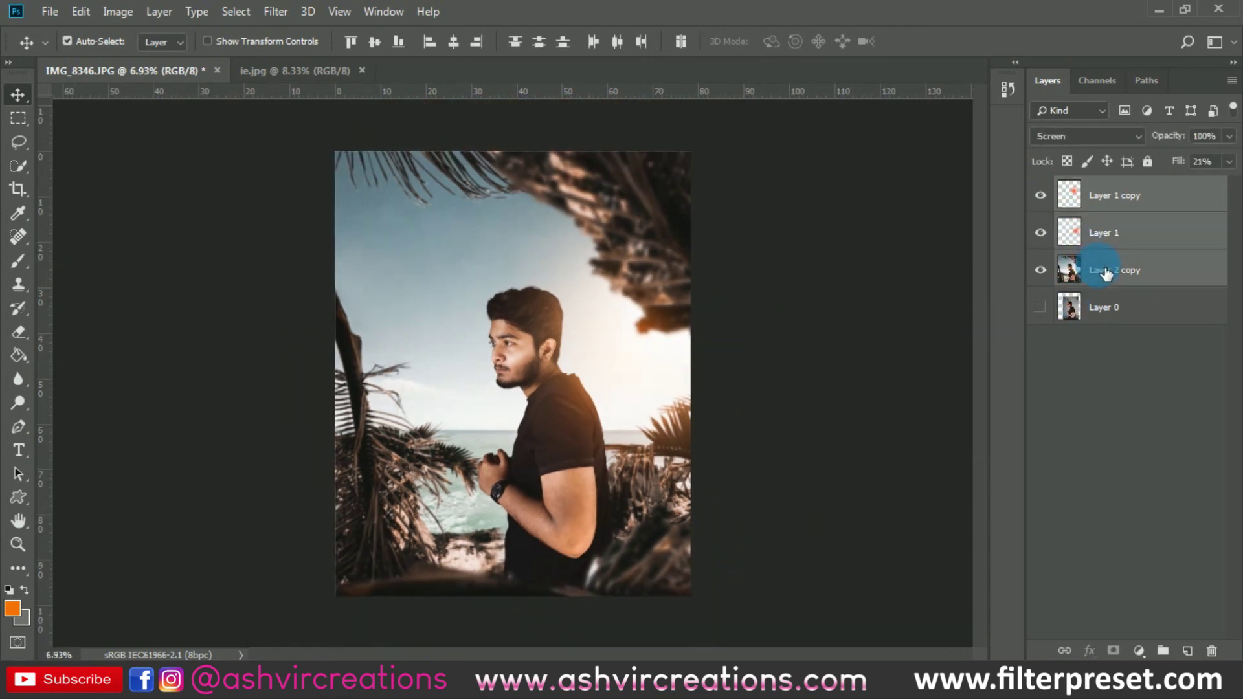
right_click(1101, 276)
left_click(893, 506)
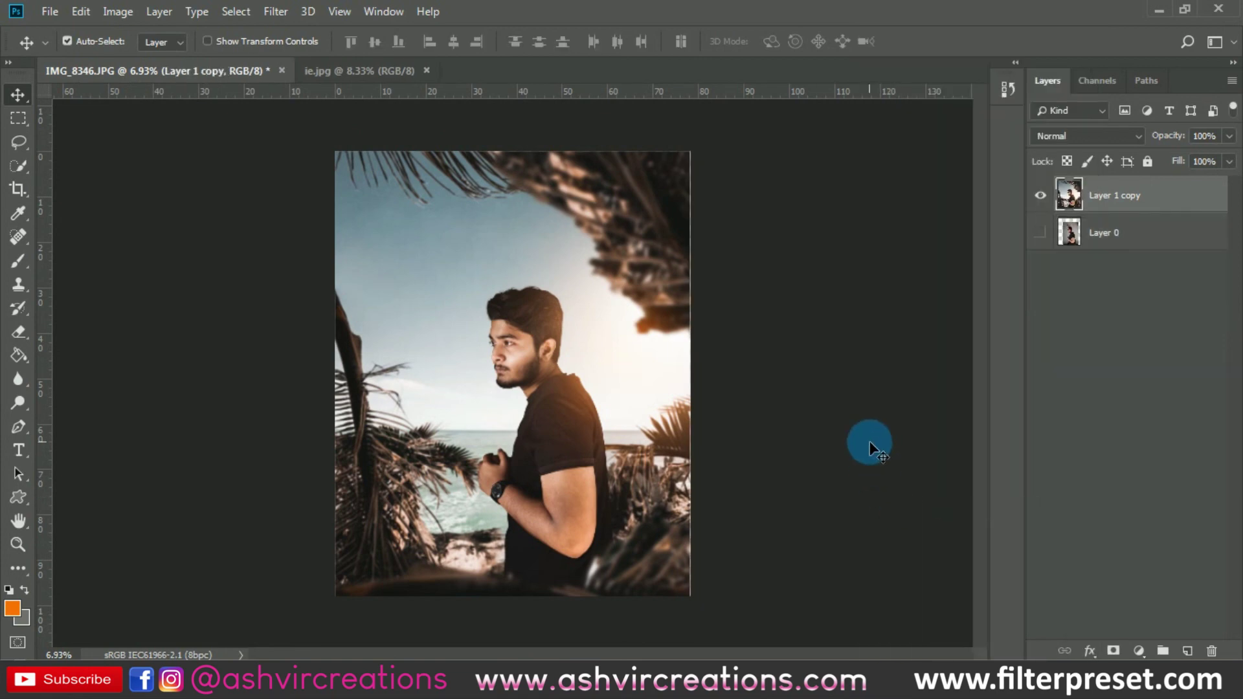
left_click(14, 188)
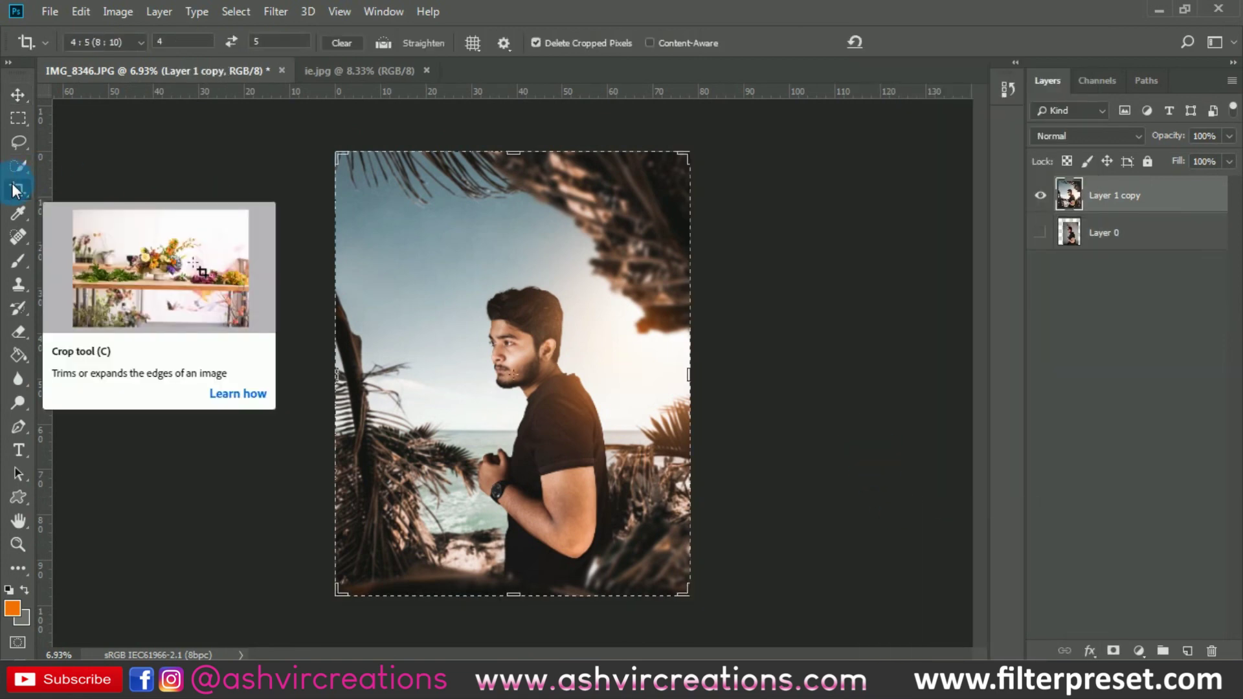
key("v")
scroll(300, 327, "up", 1)
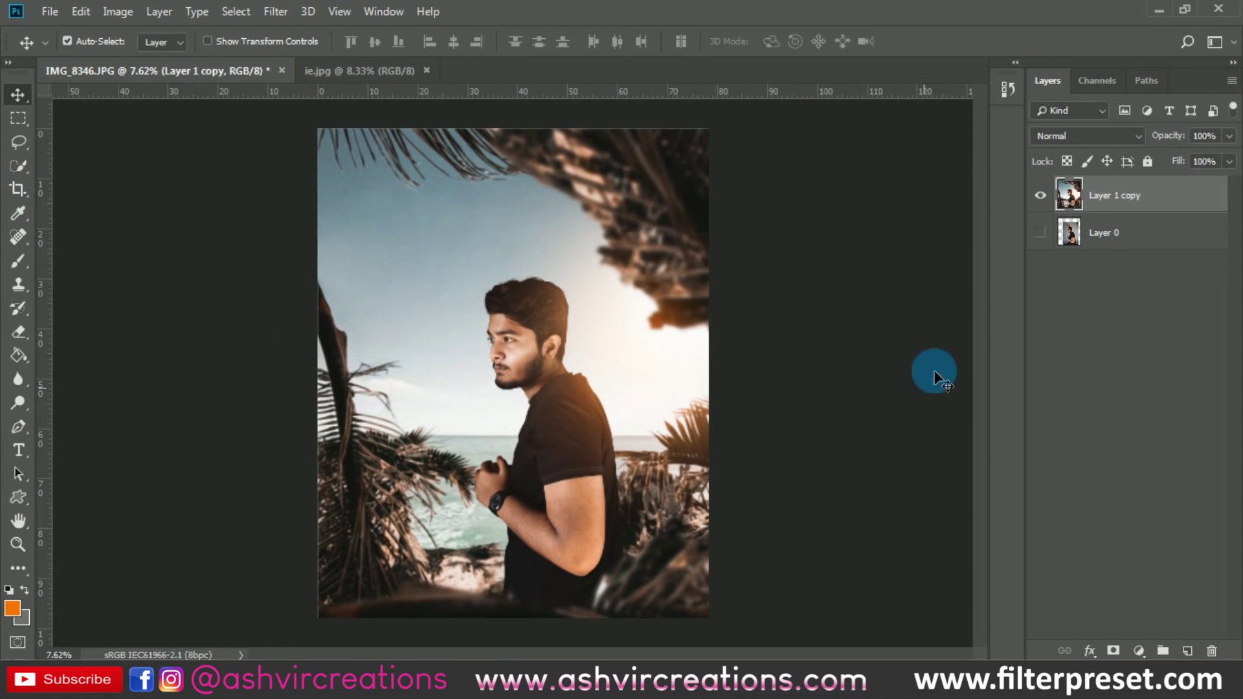
scroll(930, 363, "up", 1)
scroll(930, 362, "down", 1)
Show Layer 0 and compare the finished composite with the original photo.
left_click(1040, 233)
left_click(1041, 196)
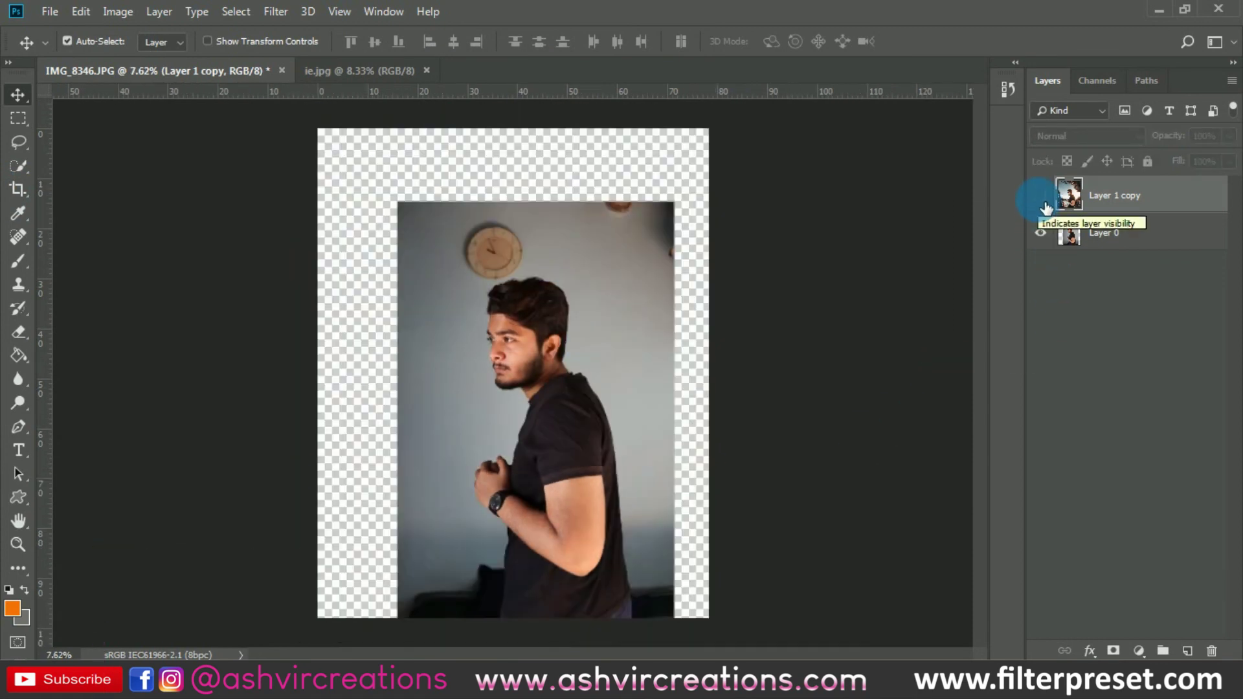
left_click(1041, 197)
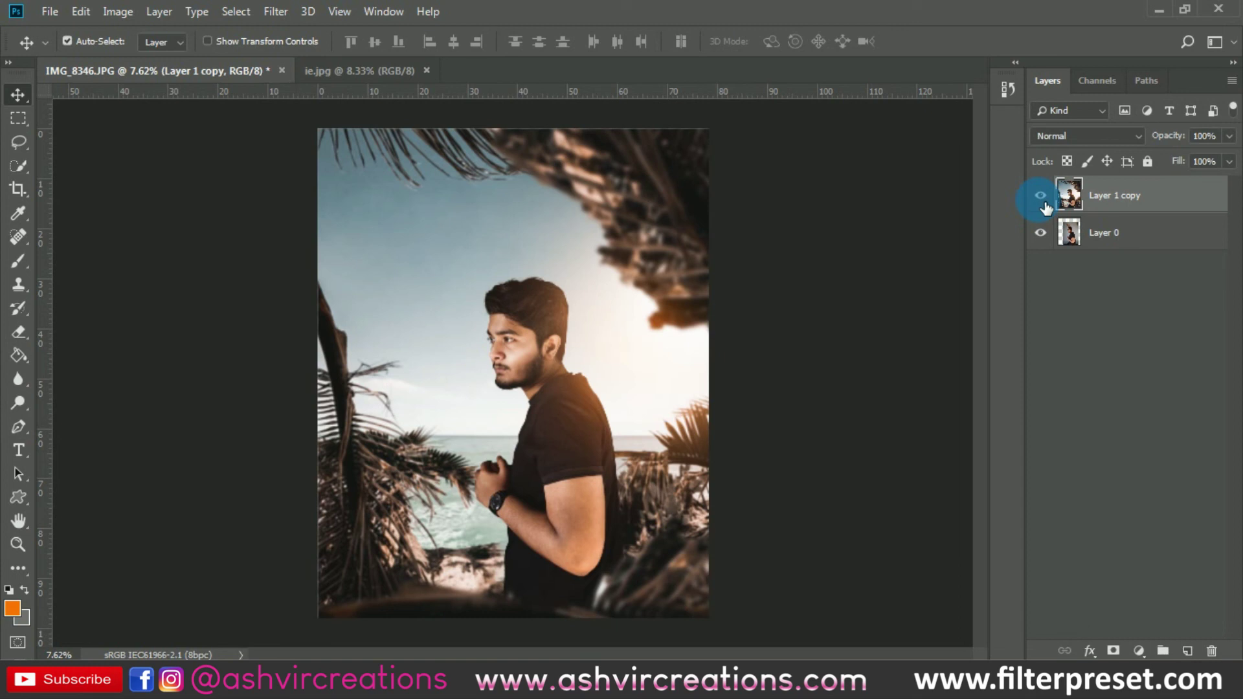
left_click(1041, 196)
left_click(1041, 196)
left_click(1041, 196)
left_click(1043, 202)
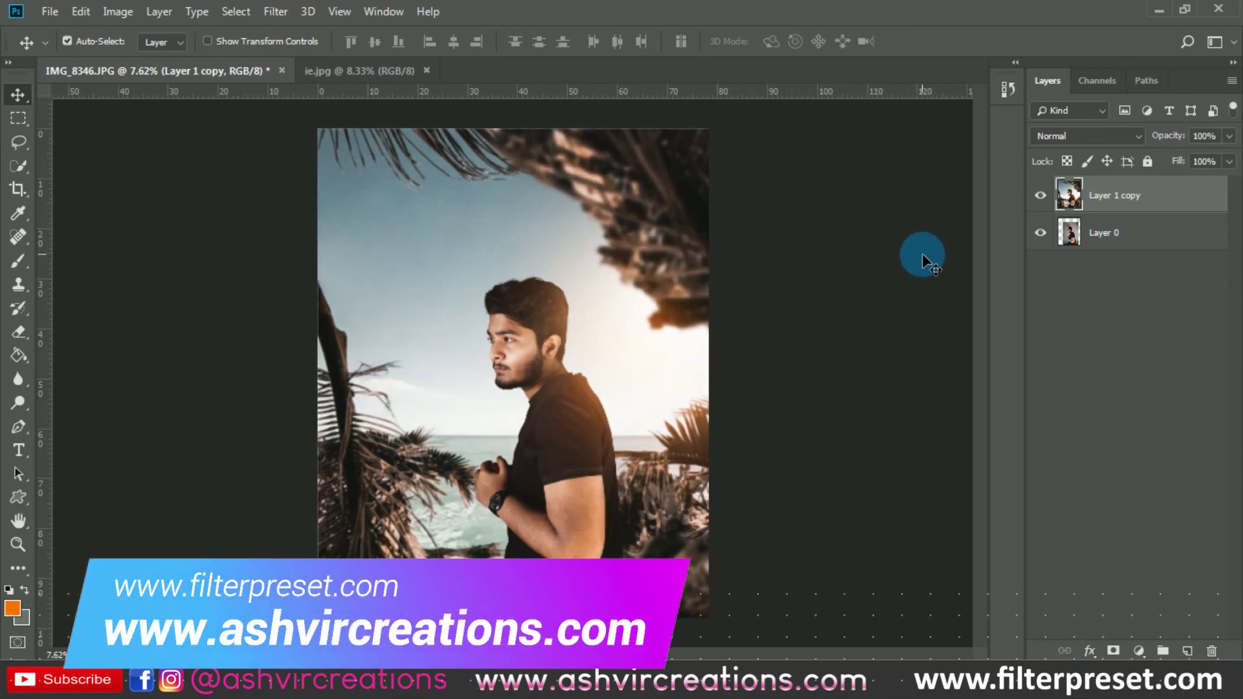
Examine the man close up and in full view, comparing the retouched result with the original by toggling Layer 1 copy.
scroll(906, 298, "up", 2)
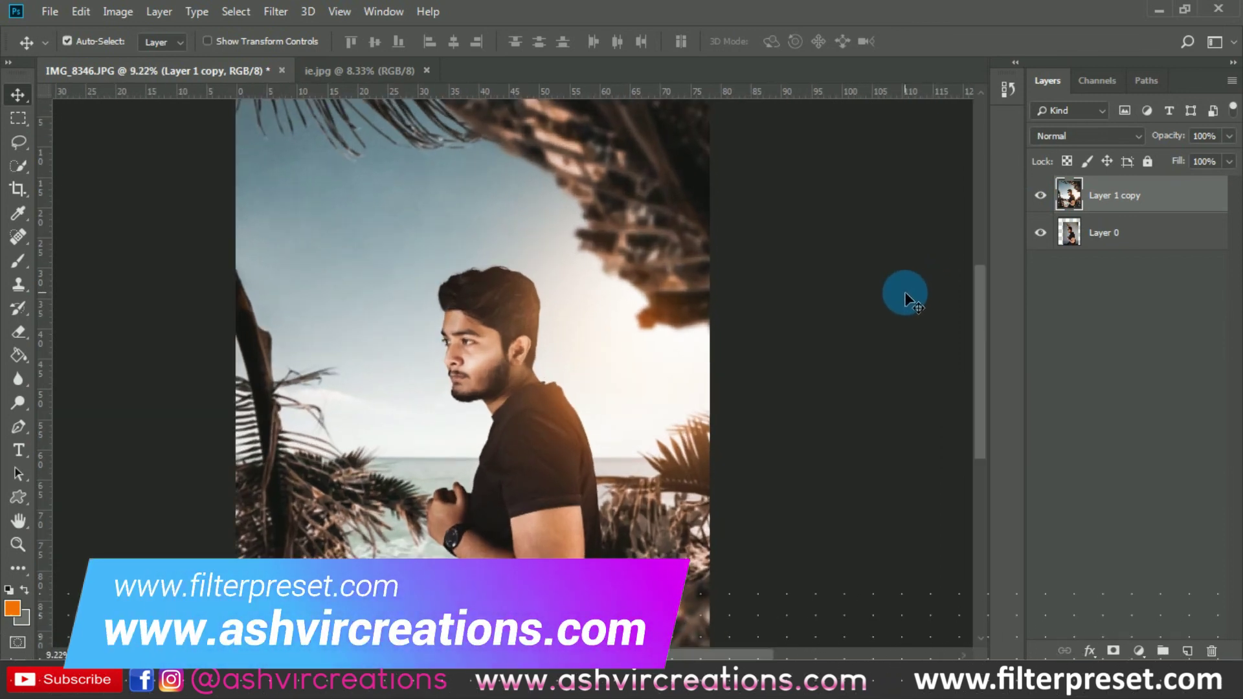
scroll(905, 297, "down", 1)
scroll(834, 464, "up", 2)
scroll(834, 464, "down", 2)
left_click_drag(728, 394, 868, 402)
left_click(1041, 196)
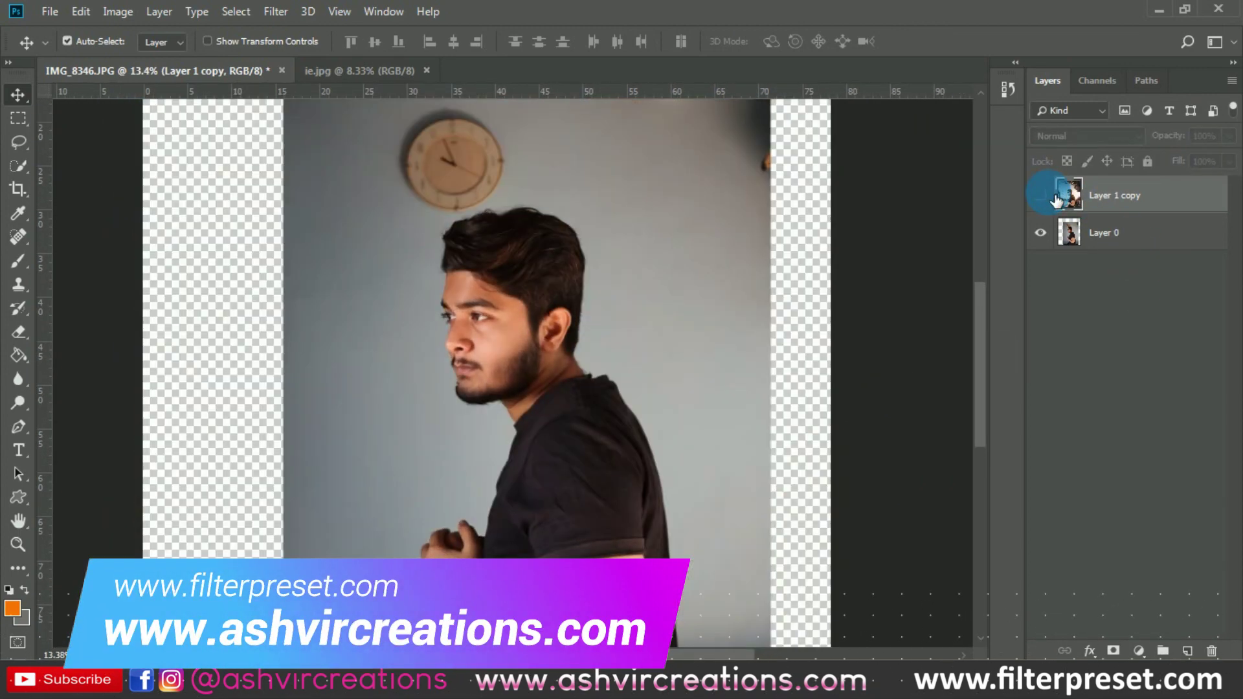
left_click(1041, 196)
left_click(1054, 198)
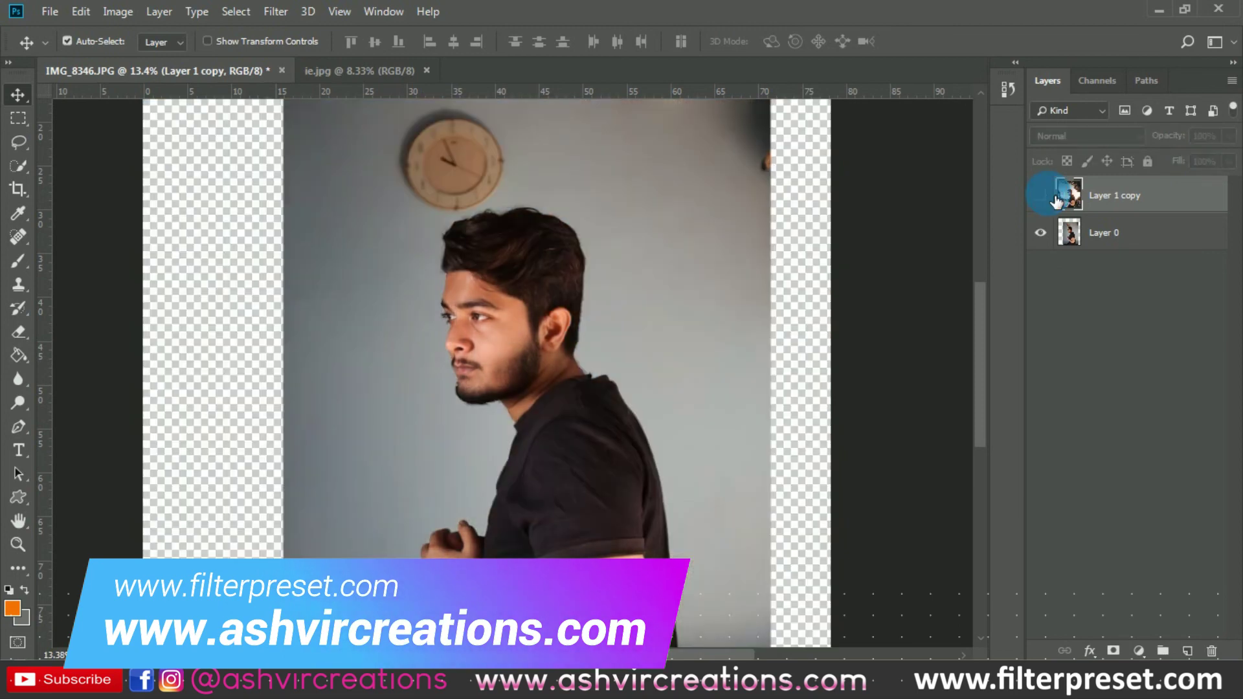
left_click(1054, 198)
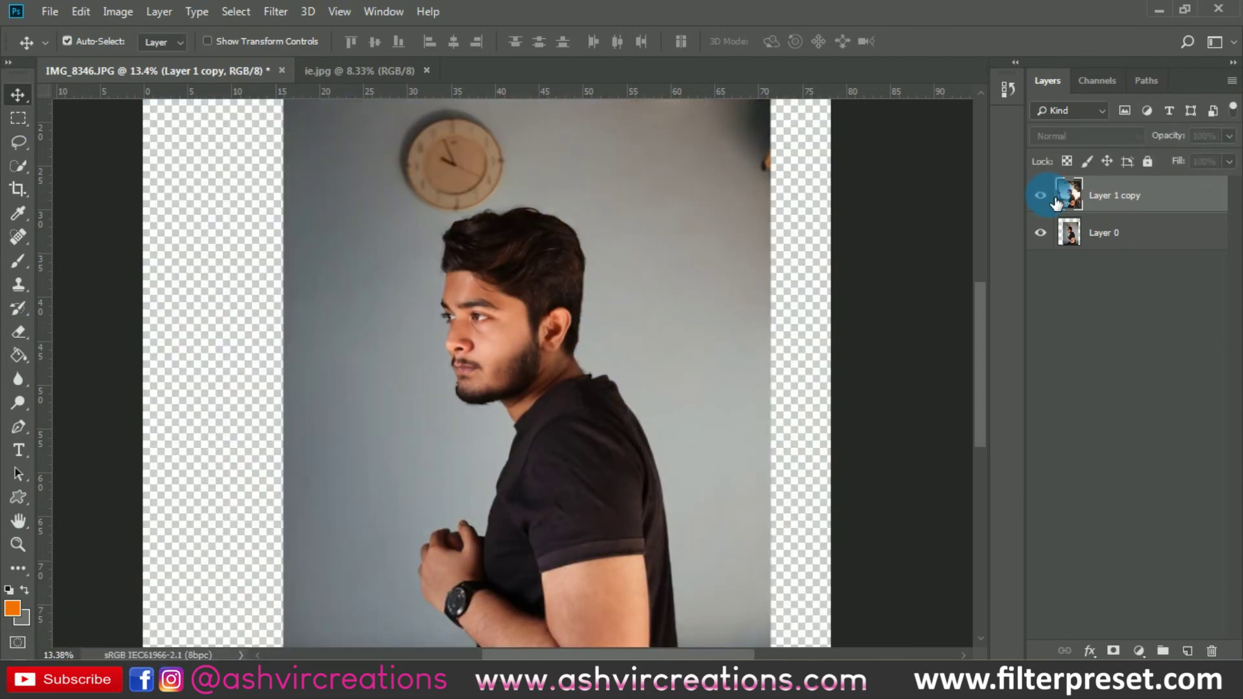
left_click(1052, 199)
scroll(894, 282, "down", 3)
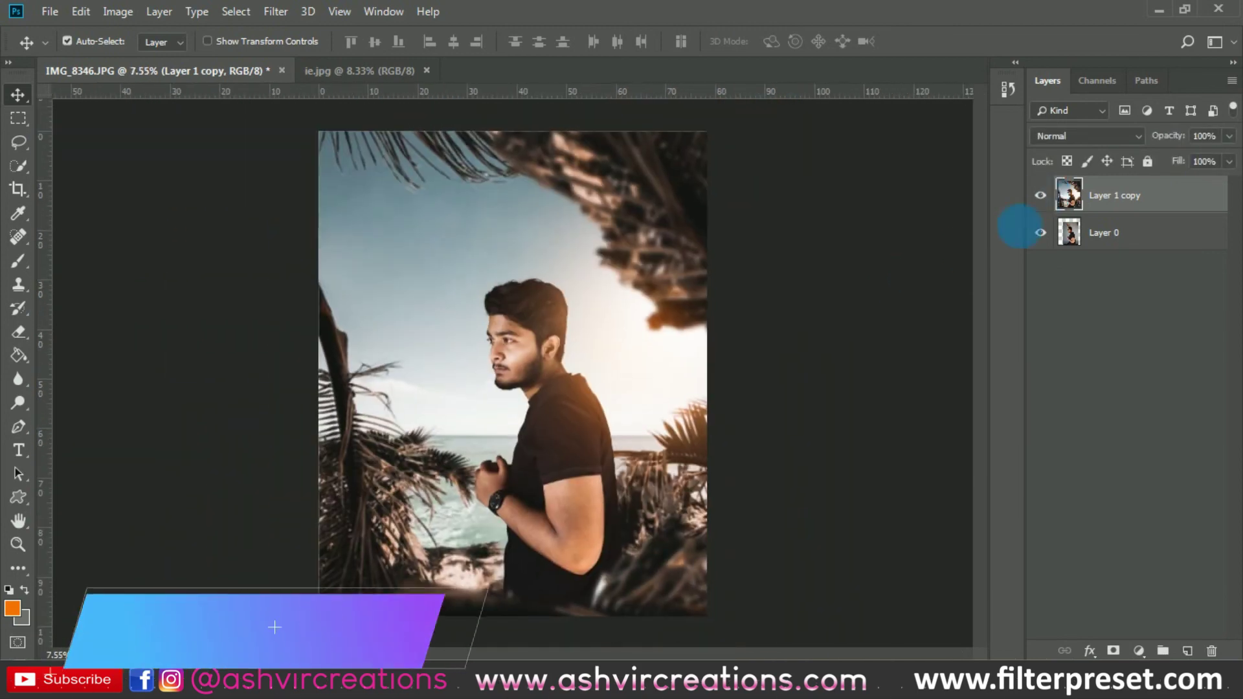
left_click(1050, 200)
left_click(1050, 200)
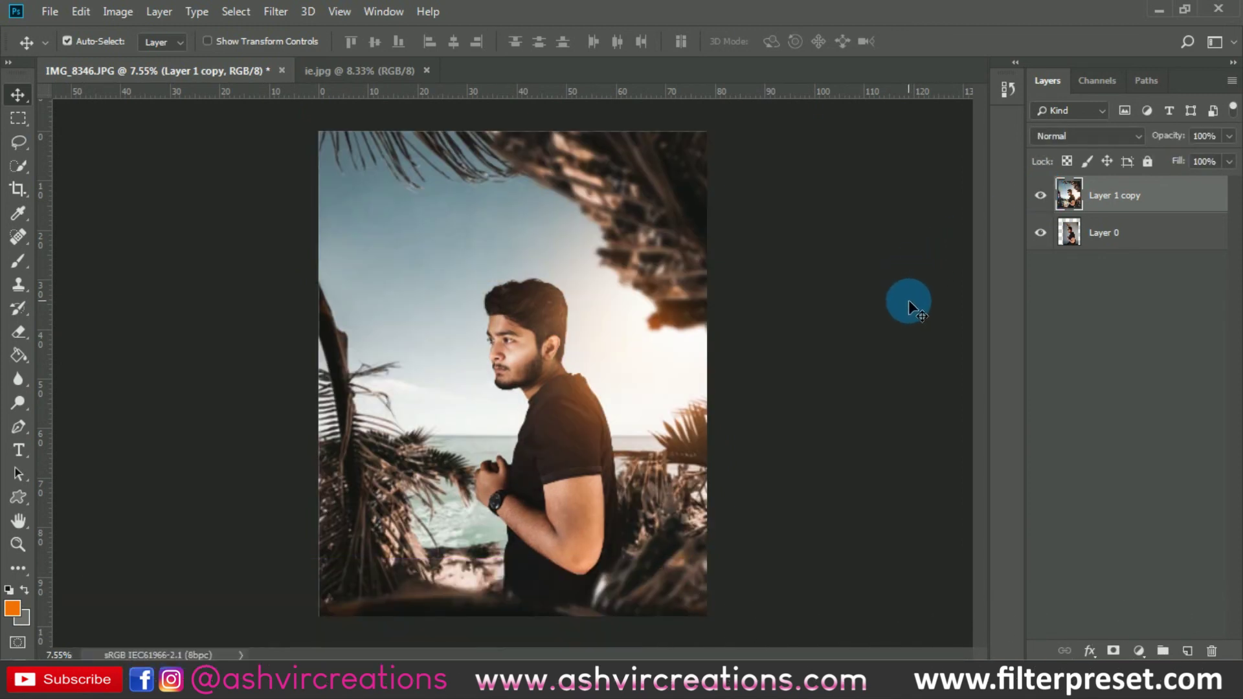
scroll(907, 300, "up", 1)
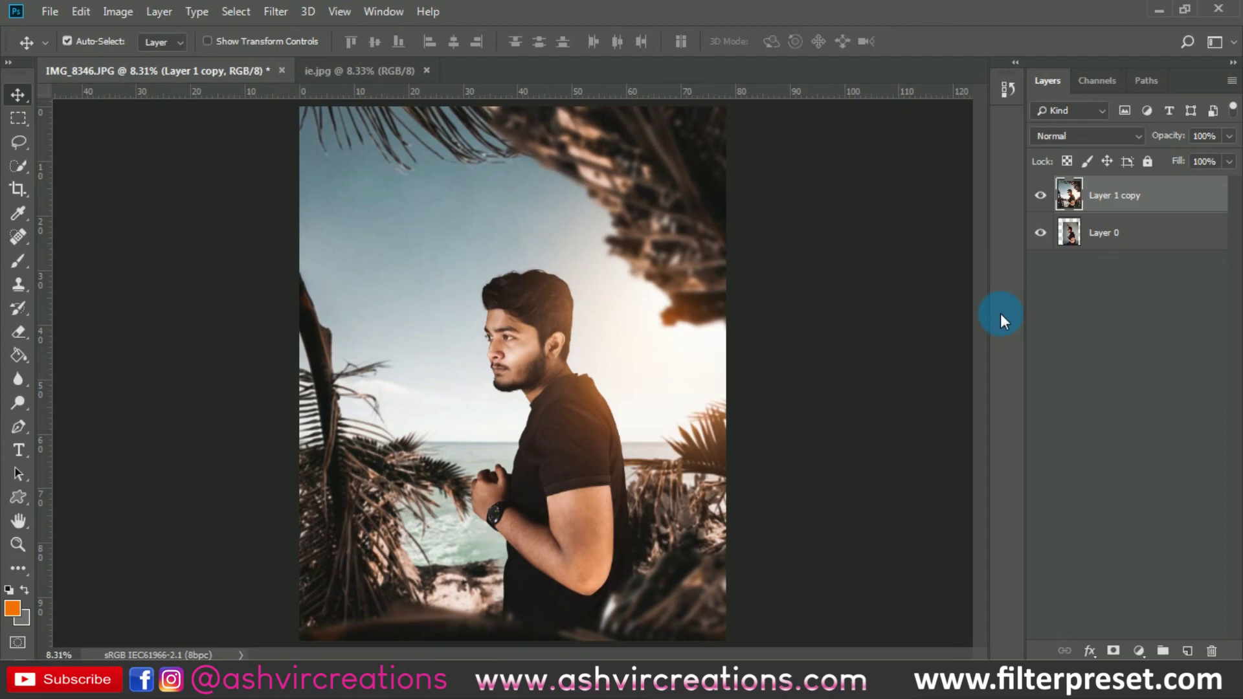